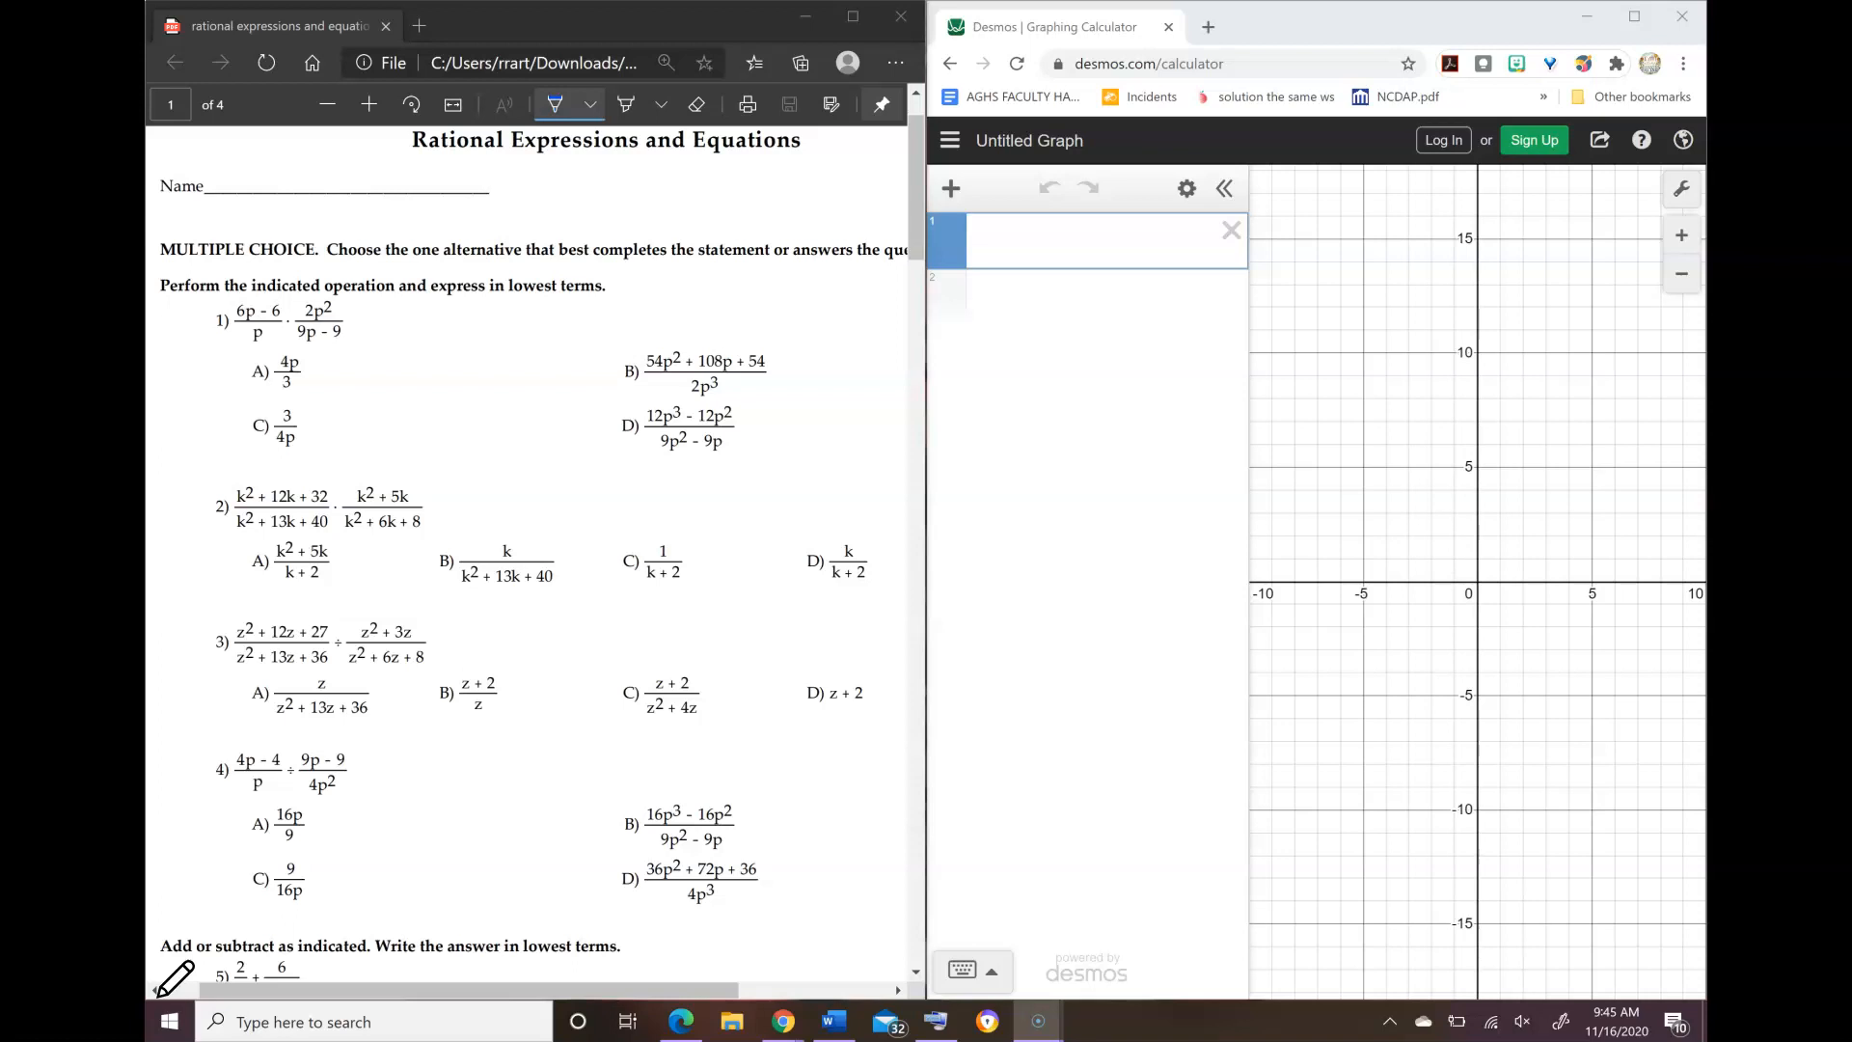
Step: Circle the expression of problem 1 on the PDF worksheet with the pen
{"action": "left_click", "coordinate": [1065, 233]}
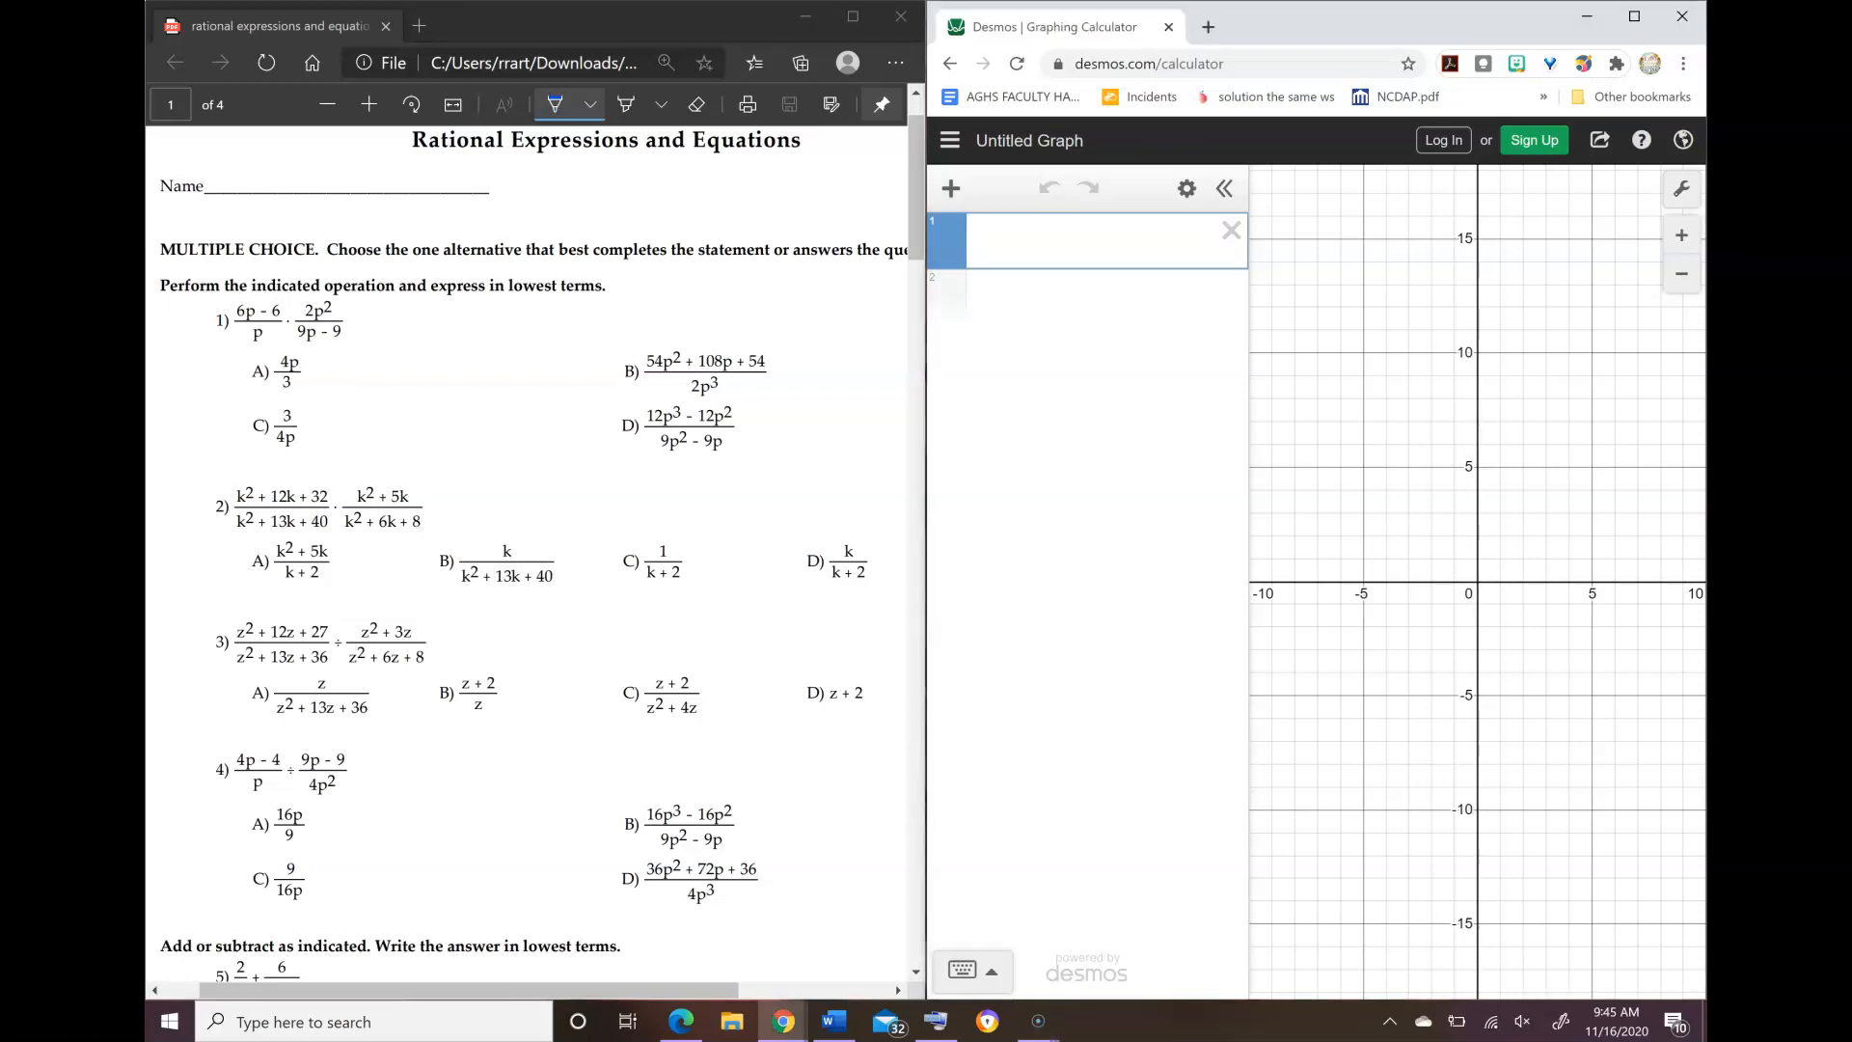
{"action": "mouse_move", "coordinate": [339, 286]}
{"action": "left_mouse_down"}
{"action": "mouse_move", "coordinate": [202, 328]}
{"action": "mouse_move", "coordinate": [384, 339]}
{"action": "mouse_move", "coordinate": [304, 287]}
{"action": "left_mouse_up"}
Step: Enter problem 1's first fraction in the first Desmos expression as (6x − 6)/x, using x for the variable
{"action": "left_click", "coordinate": [1129, 248]}
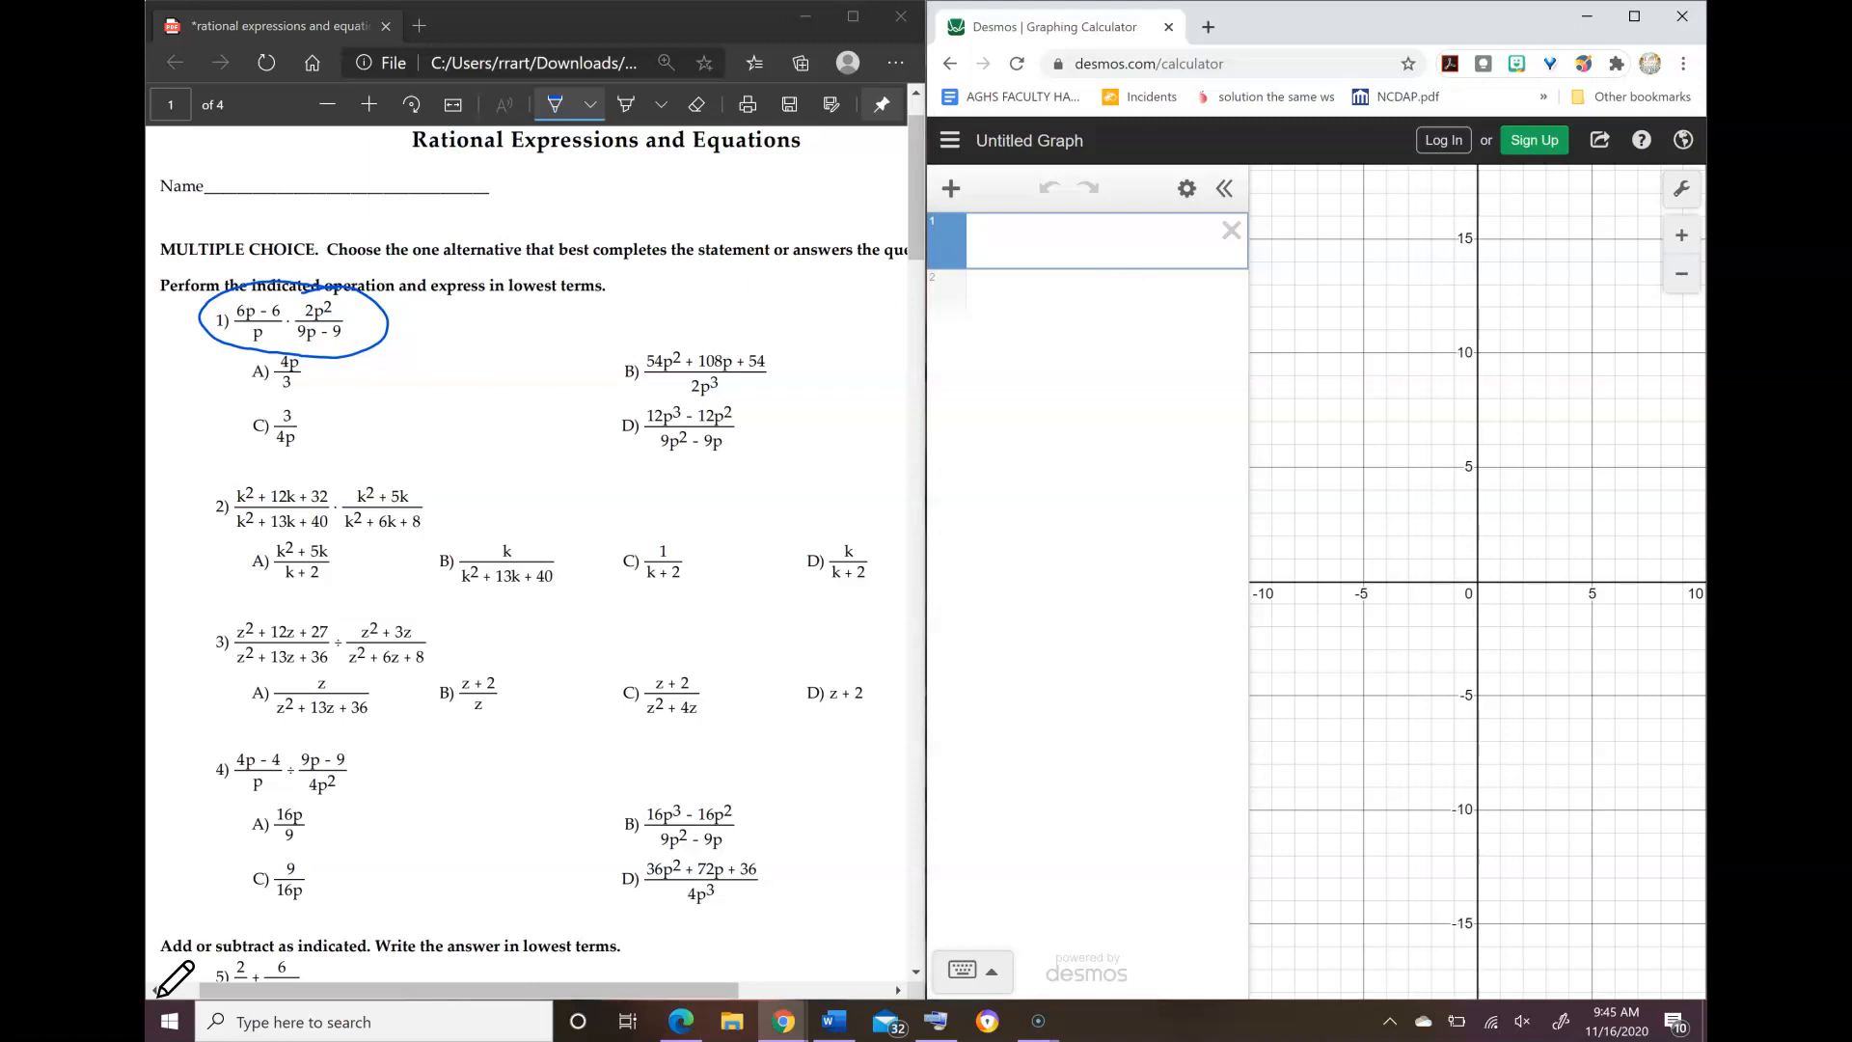
{"action": "left_click", "coordinate": [964, 970]}
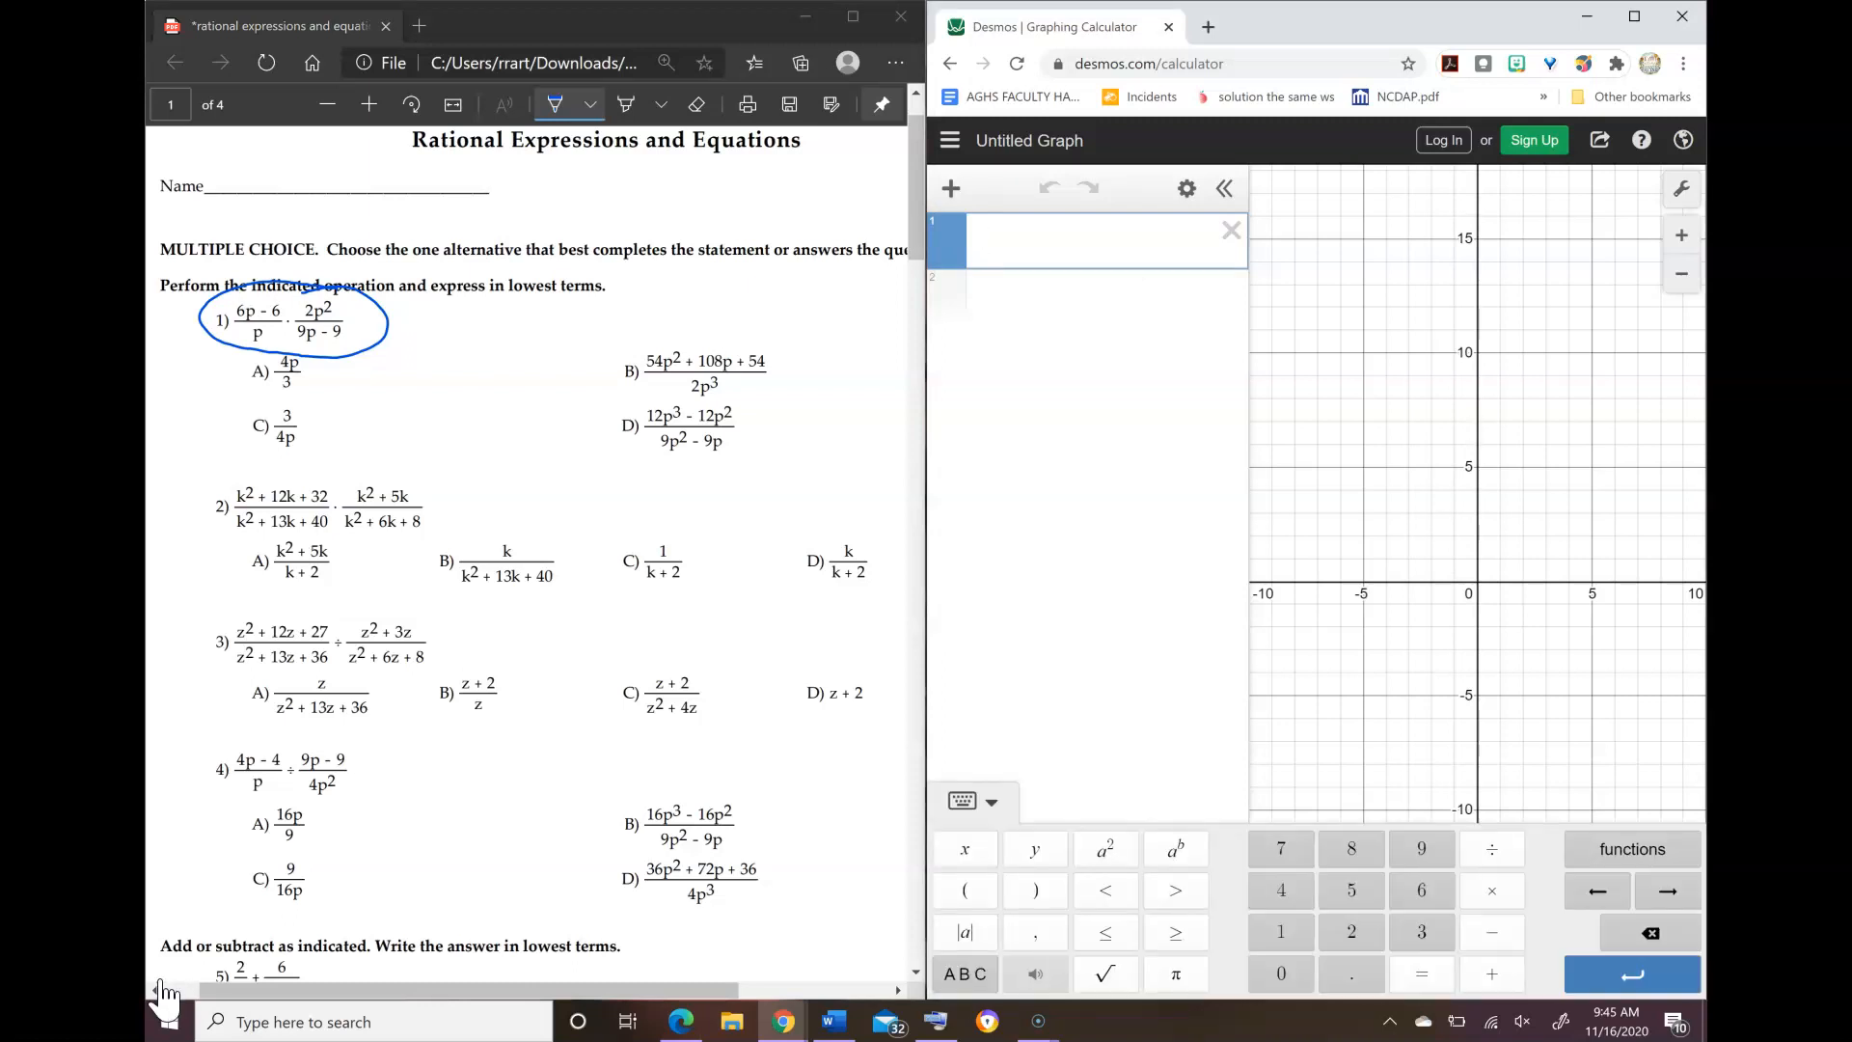
{"action": "type", "text": "("}
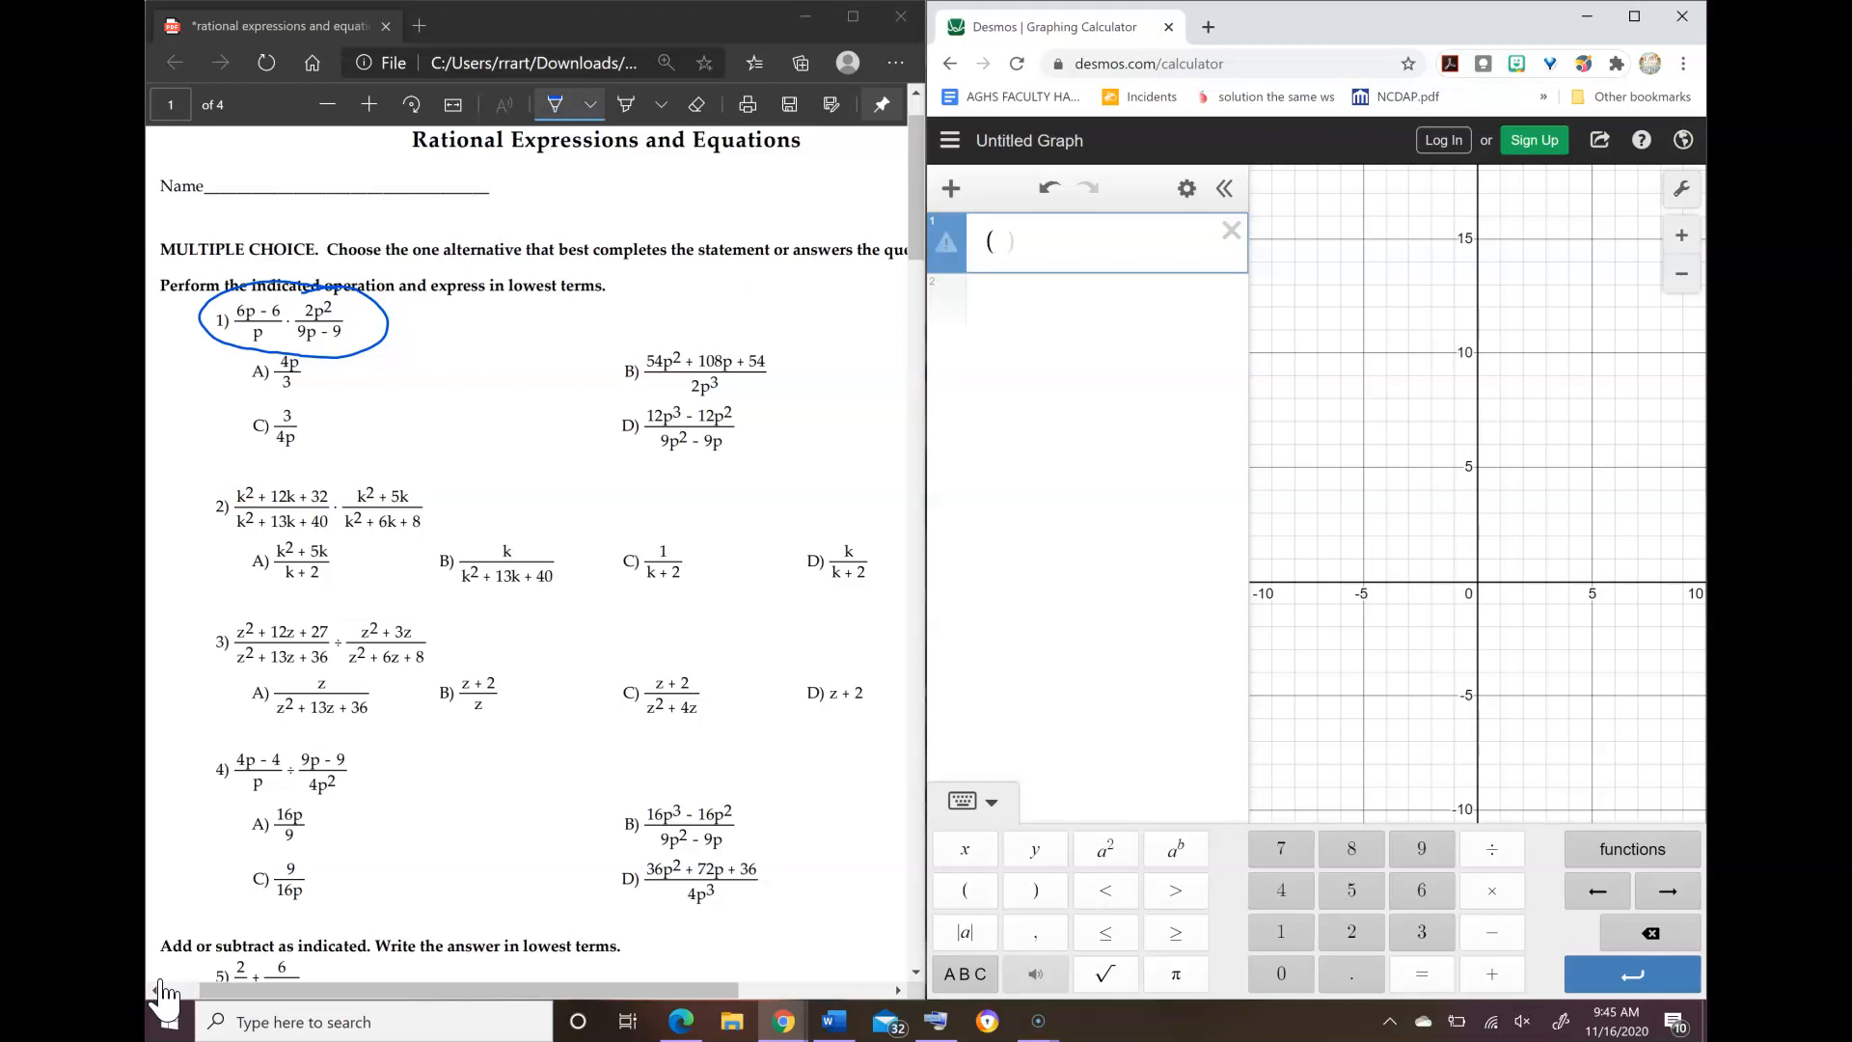
{"action": "type", "text": "6"}
{"action": "left_click", "coordinate": [965, 849]}
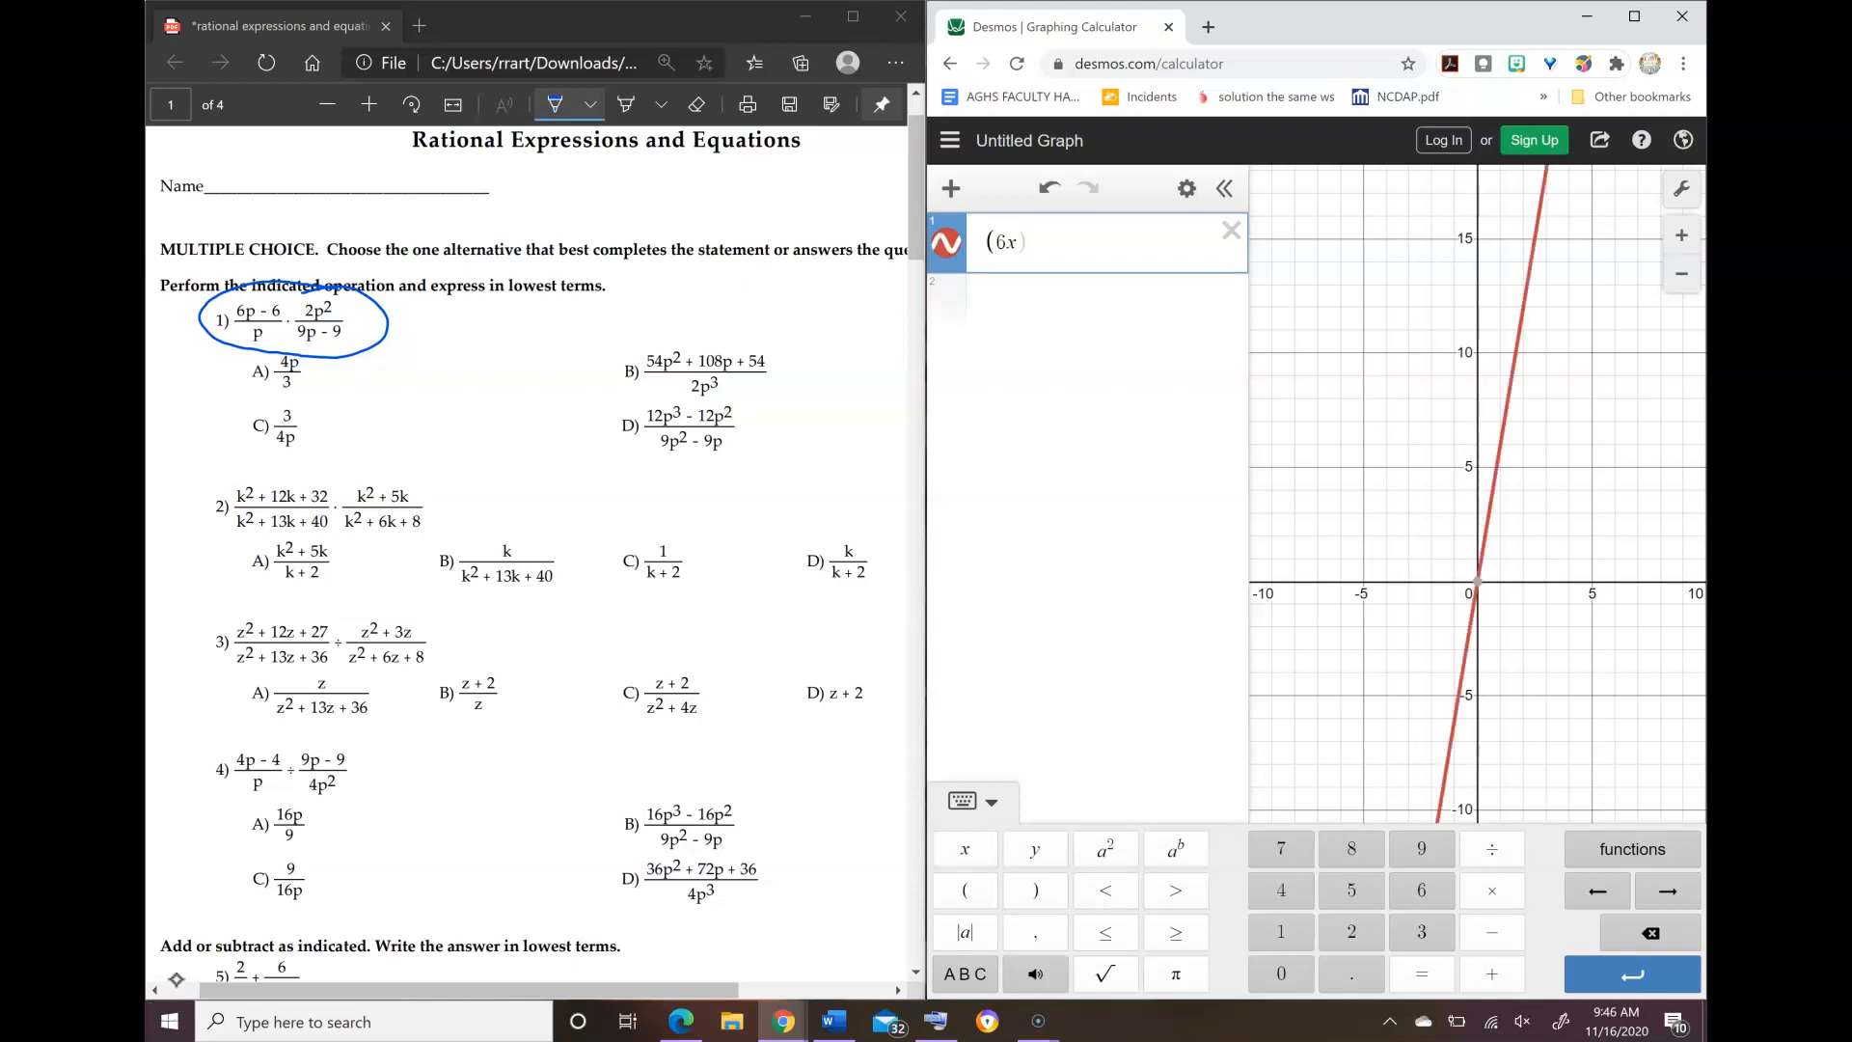
{"action": "type", "text": "-6"}
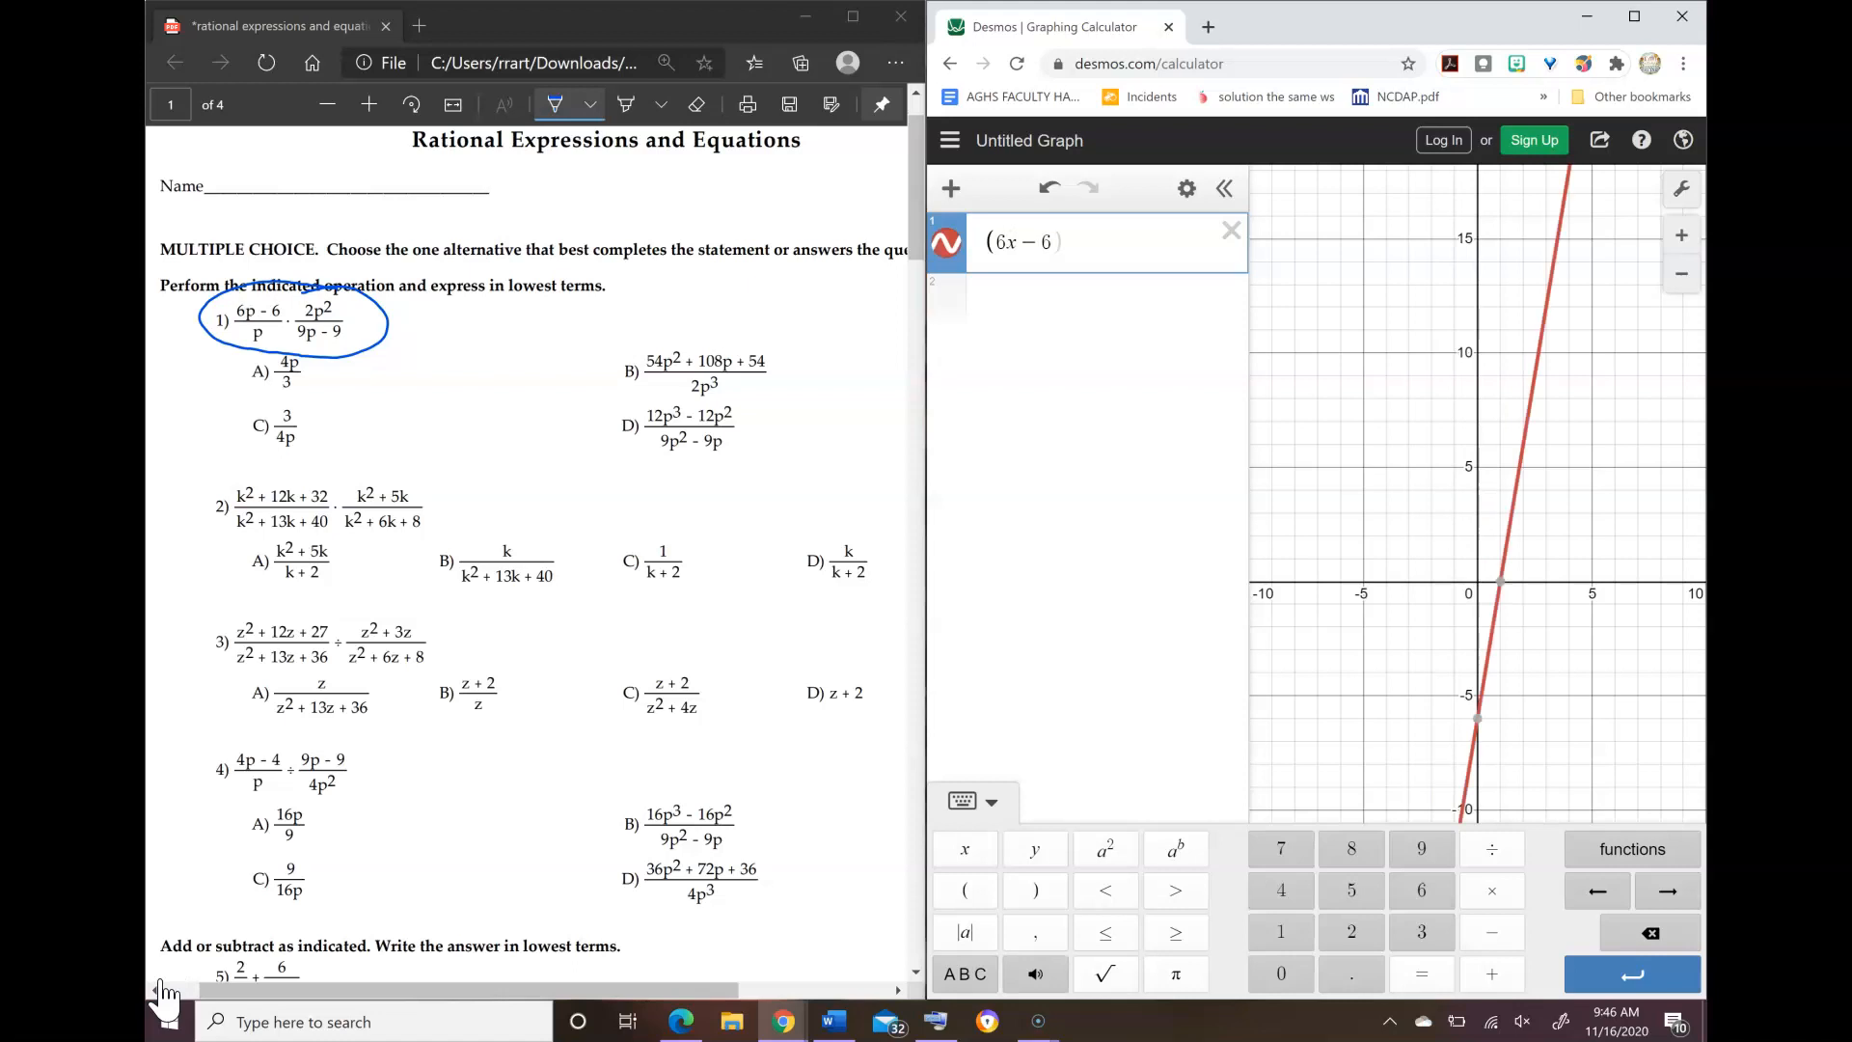
{"action": "type", "text": ")/x"}
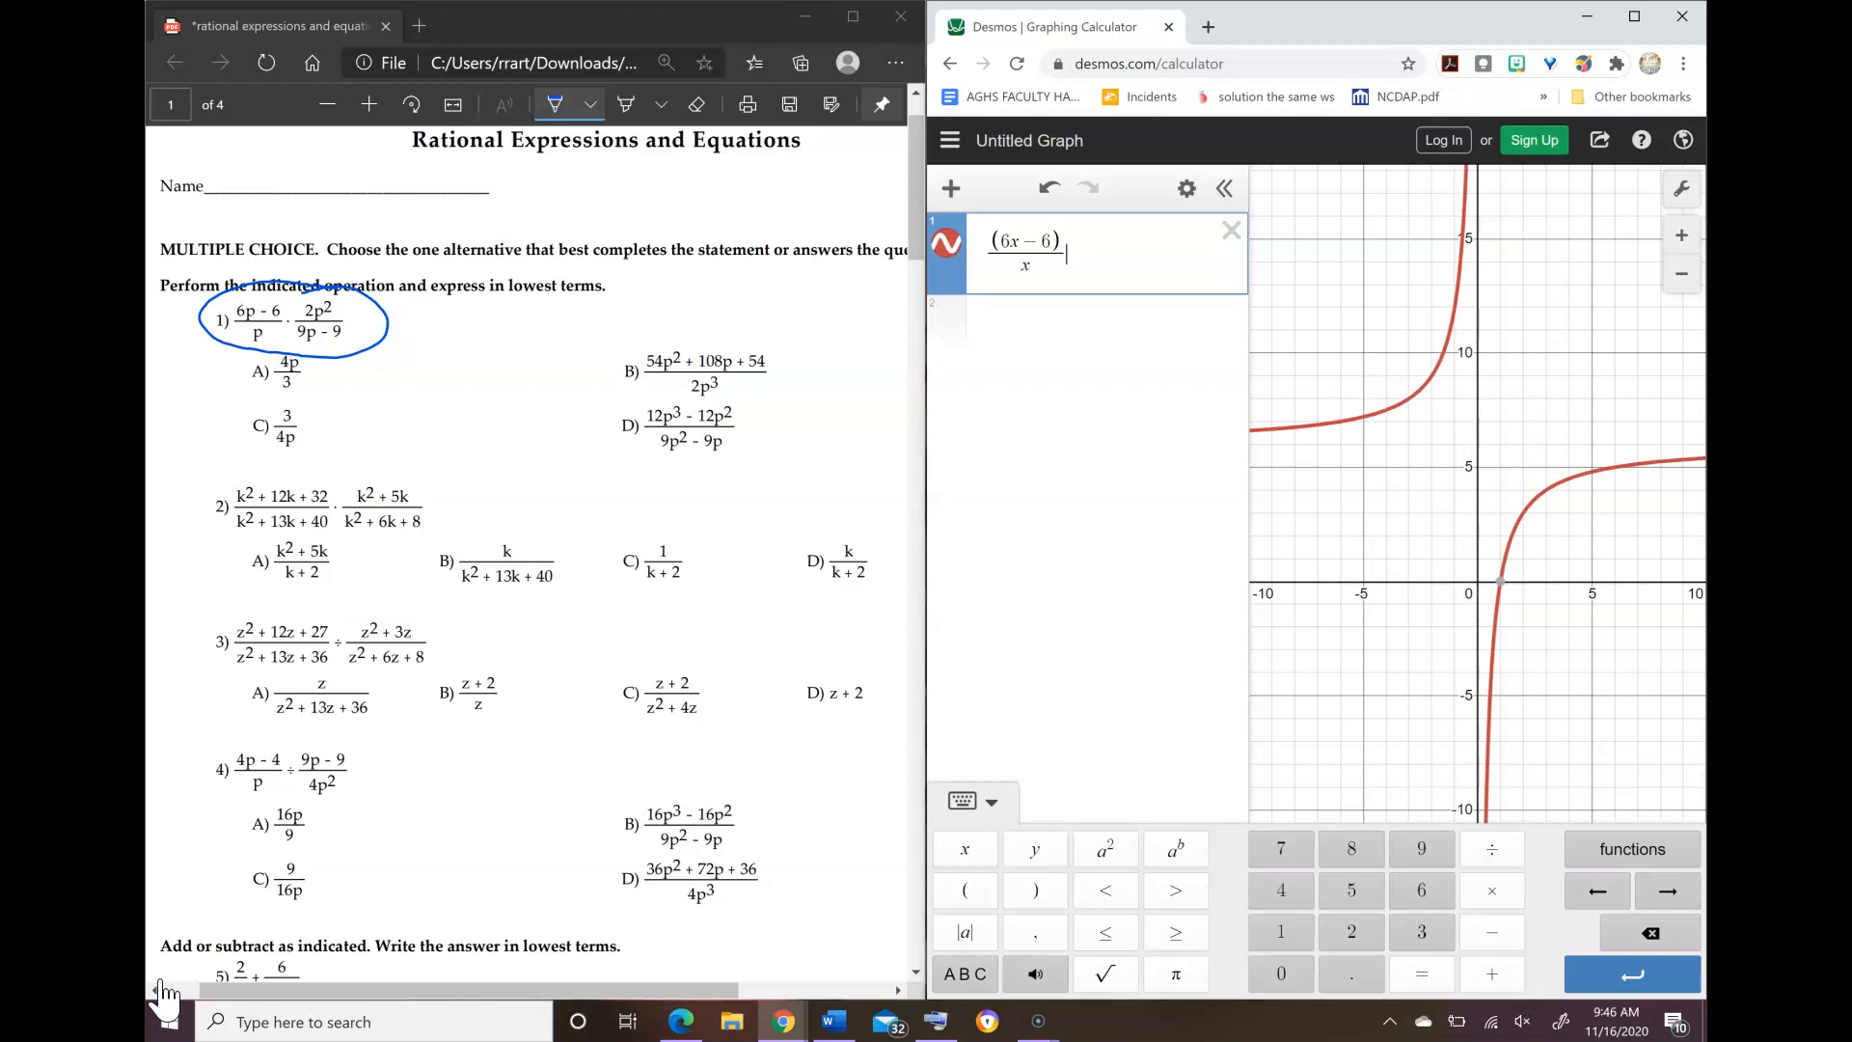
Step: Multiply the fraction by a second fraction with the parenthesised numerator (2x²)
{"action": "type", "text": "*2"}
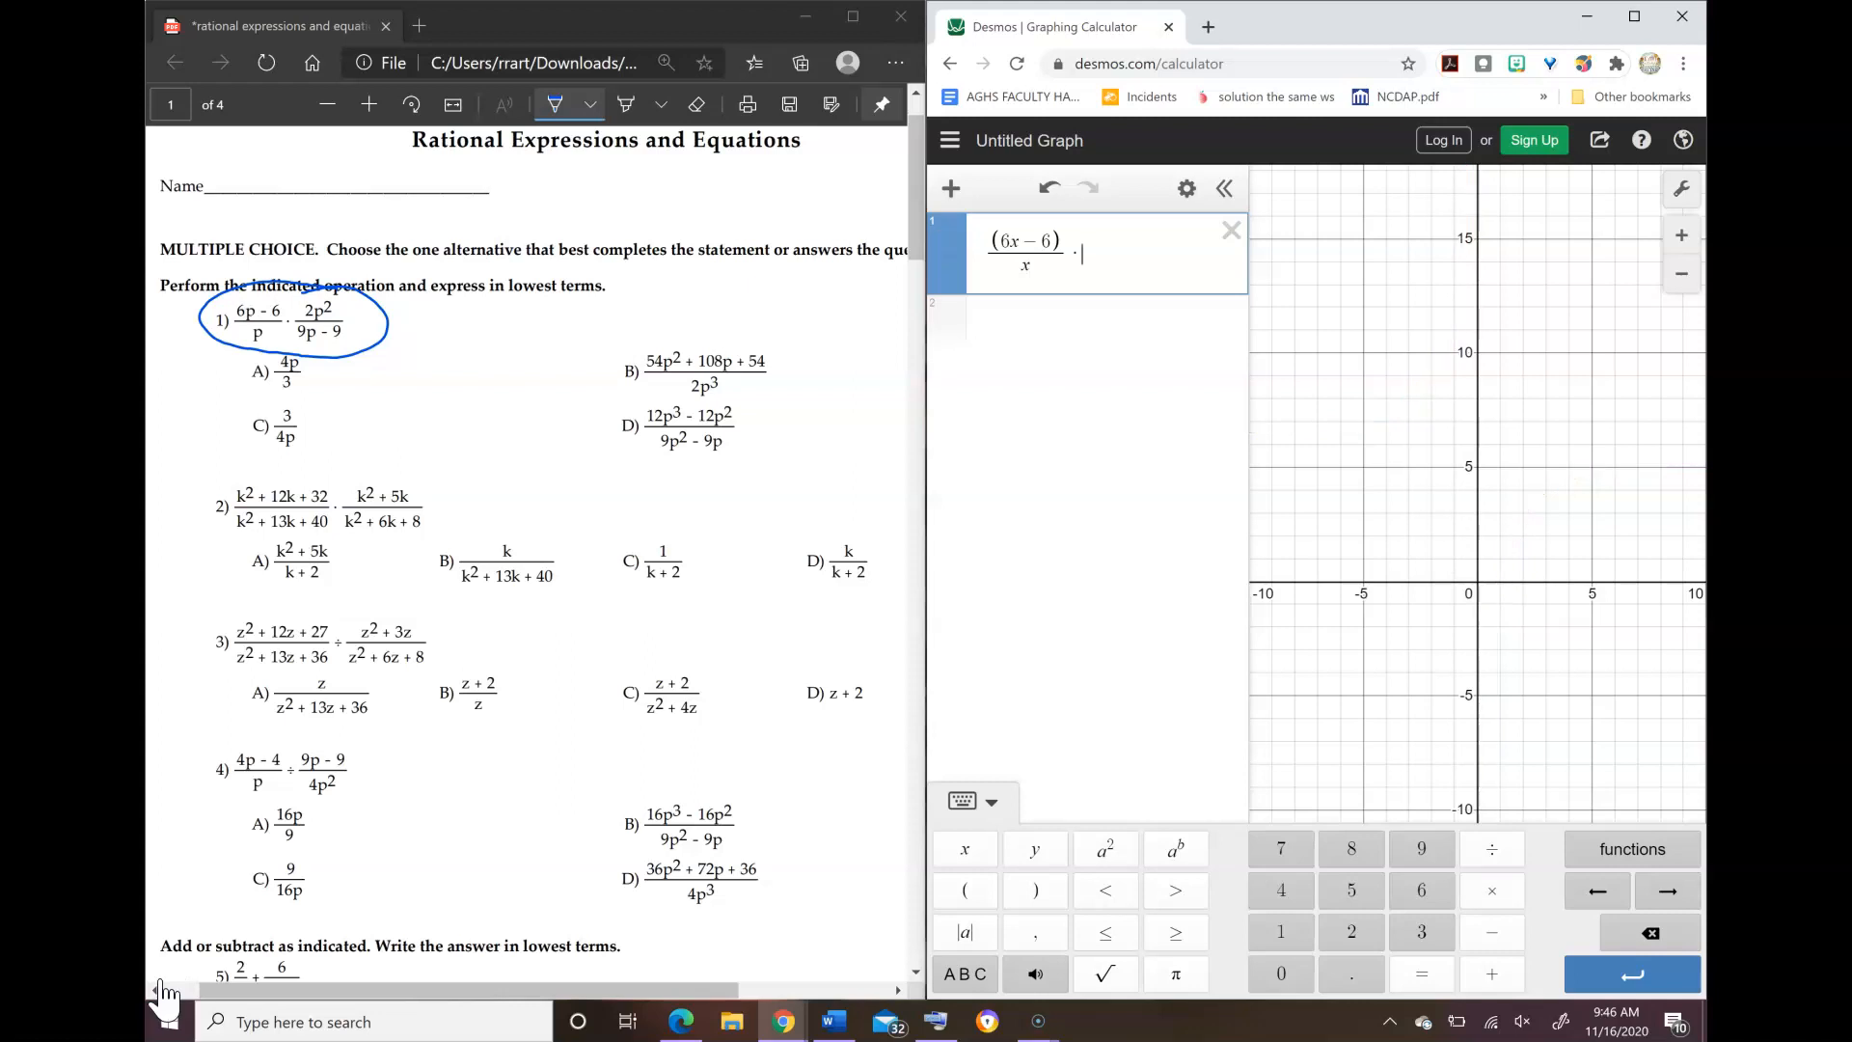
{"action": "type", "text": "x^2"}
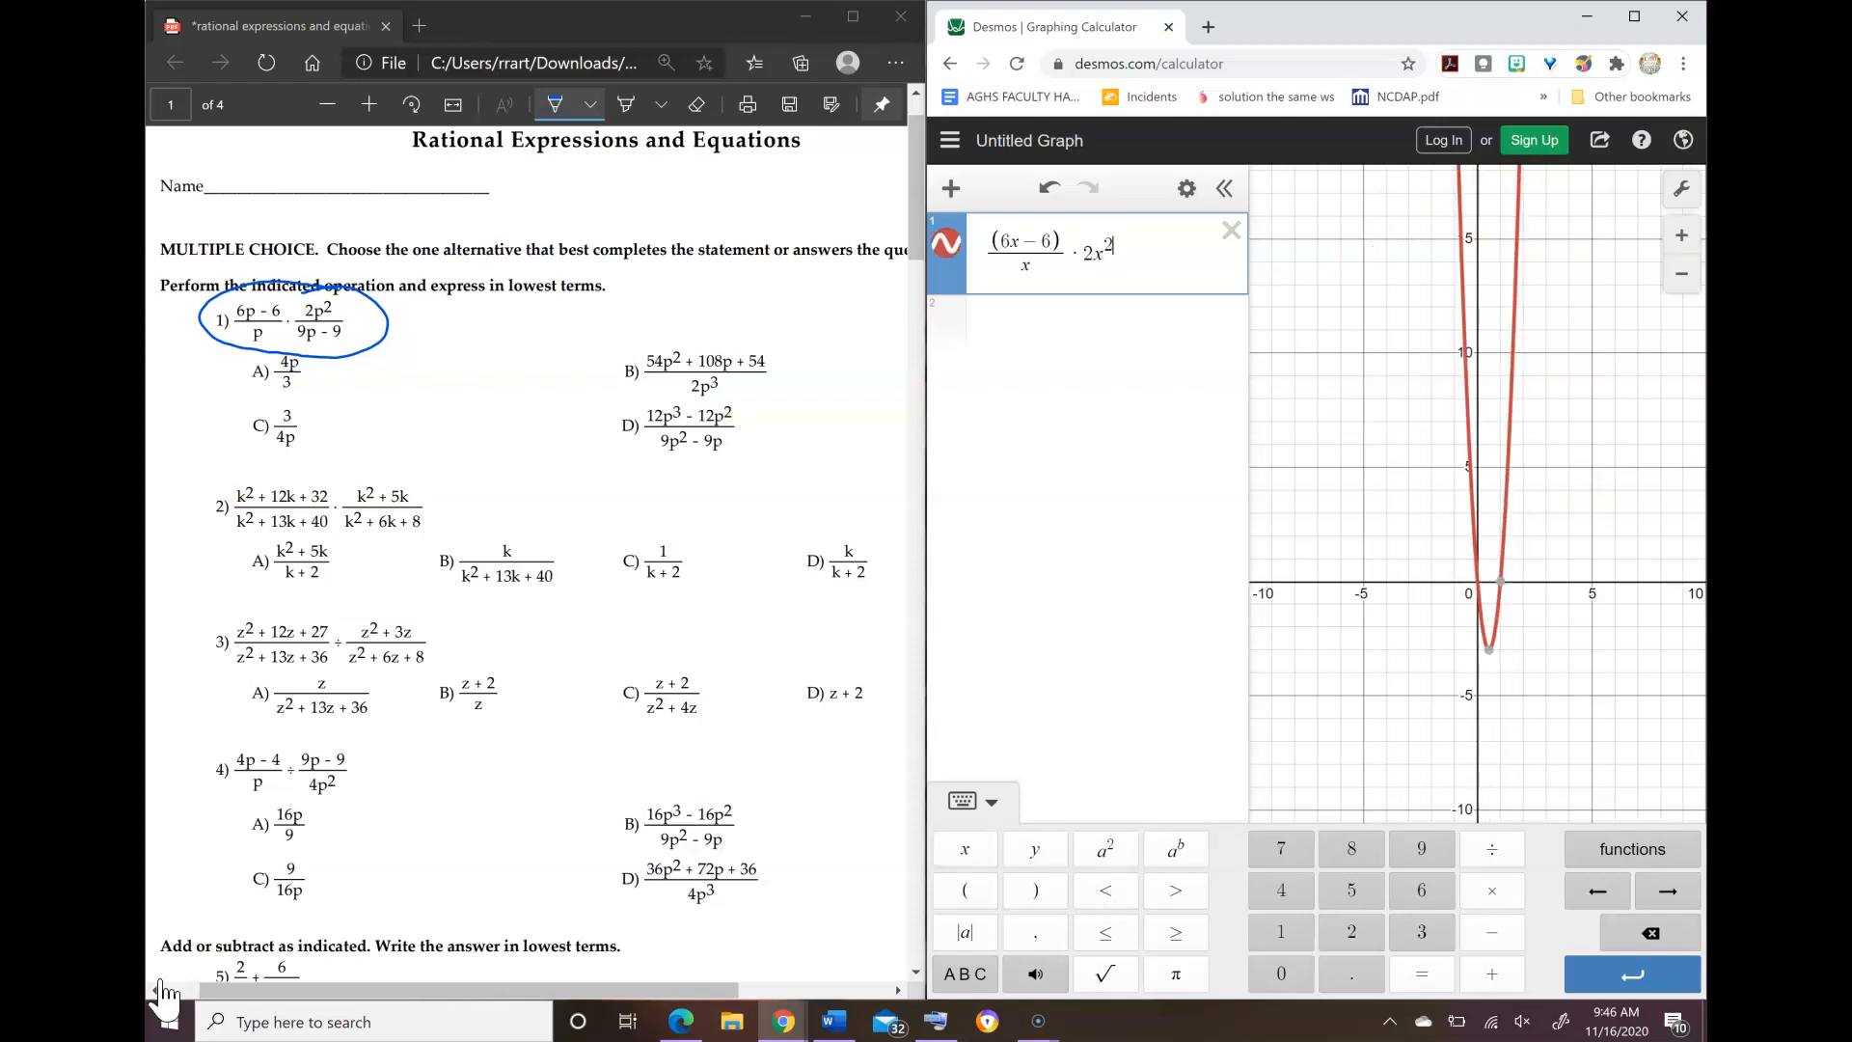
{"action": "key", "text": "BackSpace"}
{"action": "key", "text": "BackSpace"}
{"action": "key", "text": "BackSpace"}
{"action": "key", "text": "BackSpace"}
{"action": "type", "text": "(2x^2"}
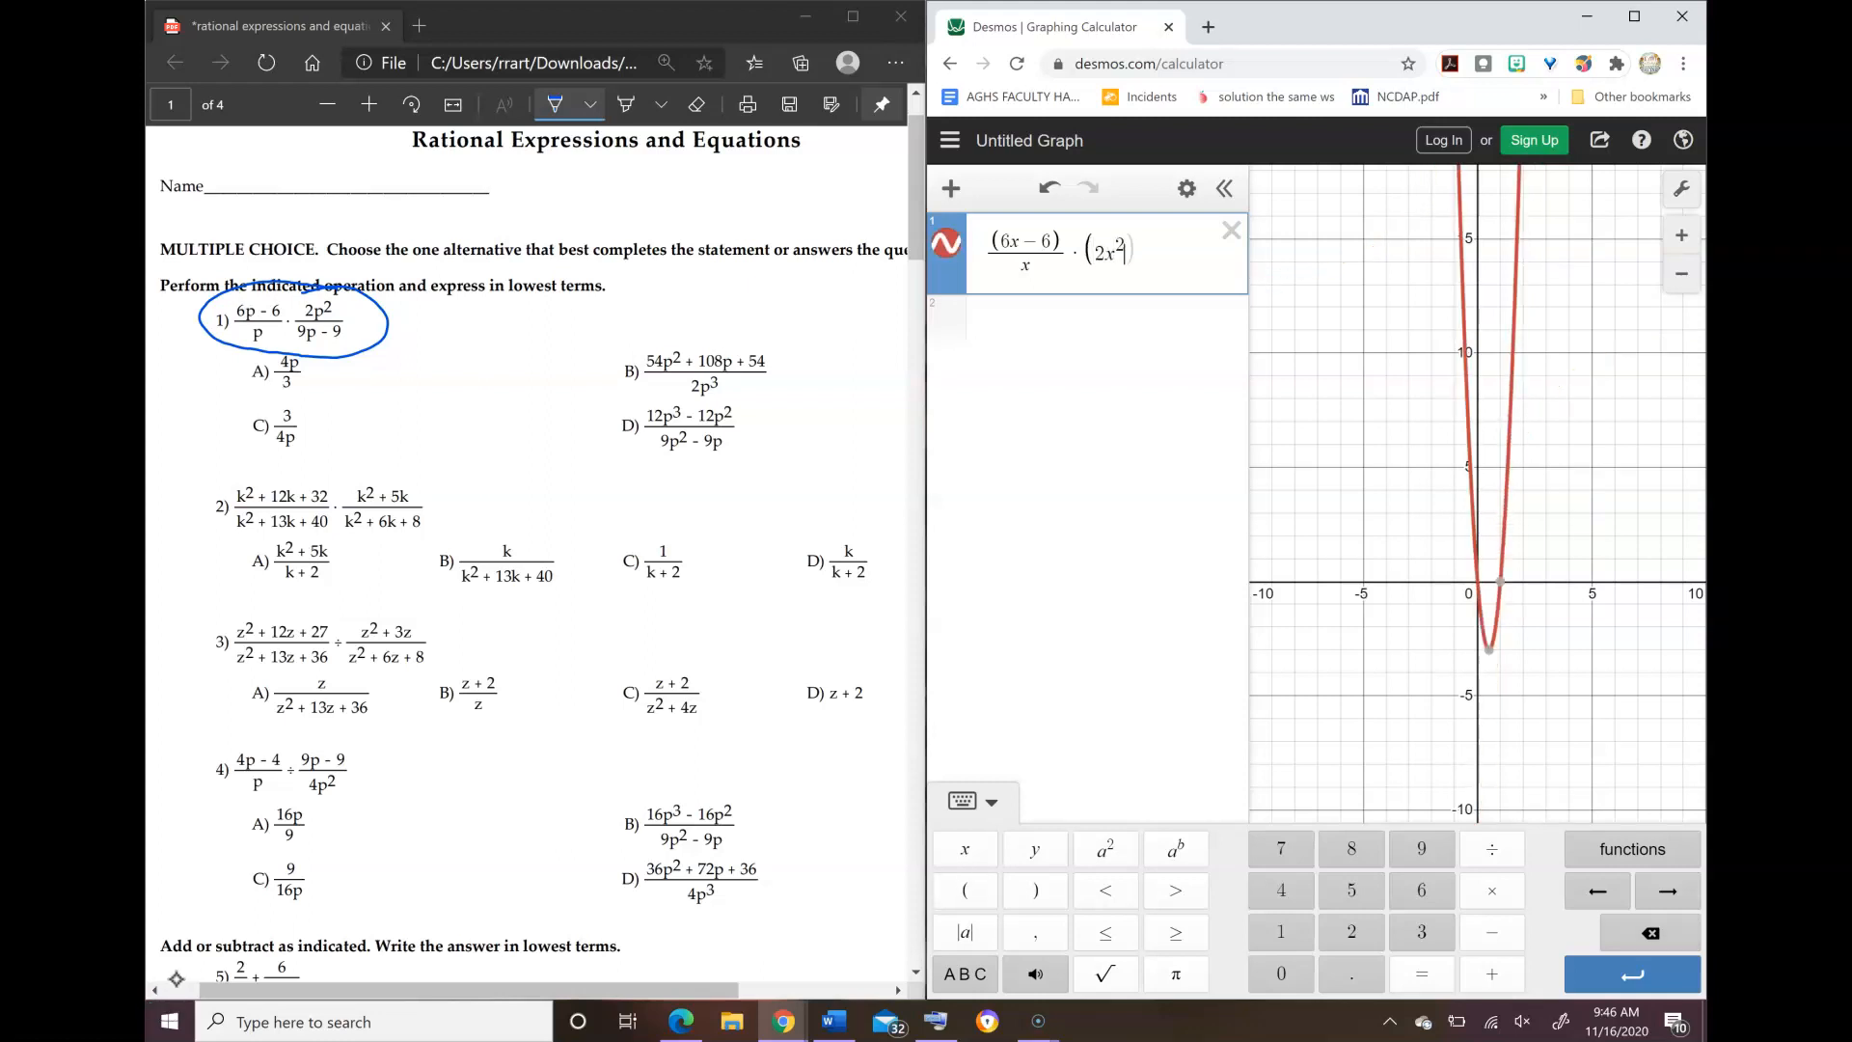
{"action": "type", "text": ")/("}
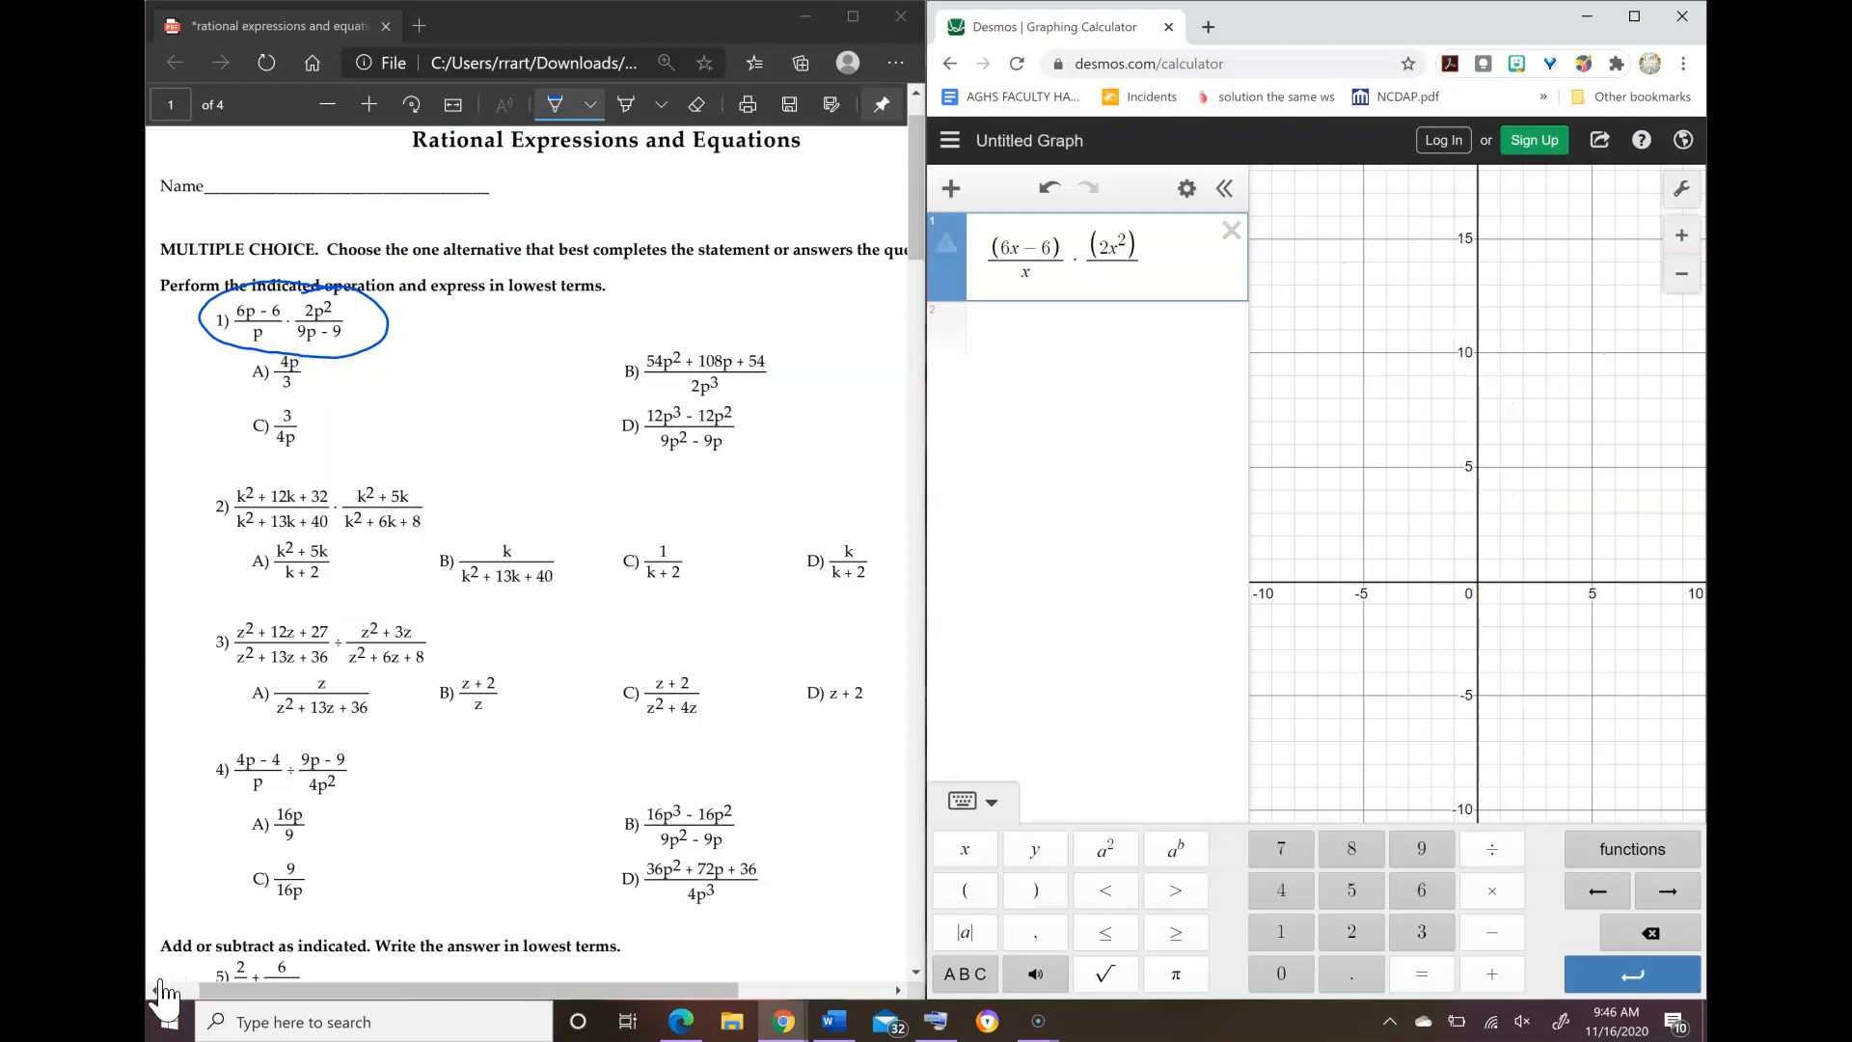
{"action": "type", "text": "9"}
{"action": "type", "text": "-9"}
Step: Set the second fraction's denominator to 9x − 9
{"action": "key", "text": "Left"}
{"action": "key", "text": "Left"}
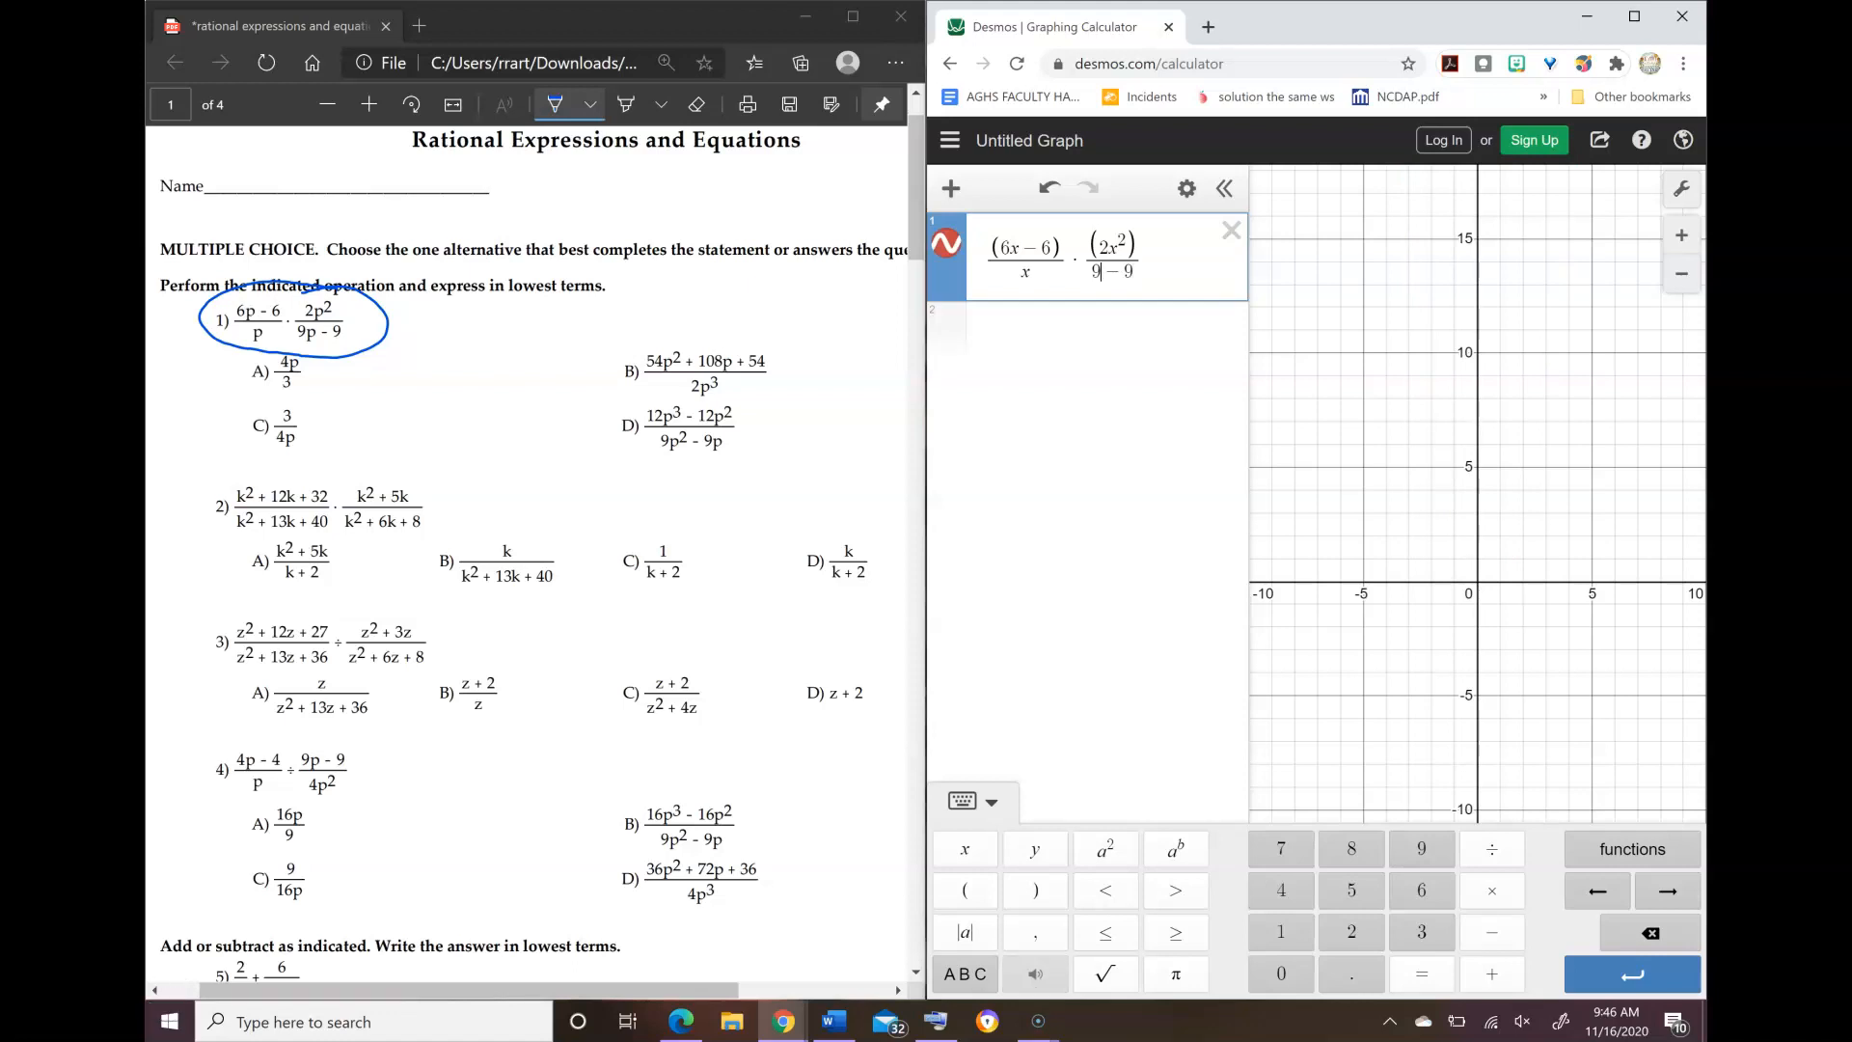
{"action": "type", "text": "x"}
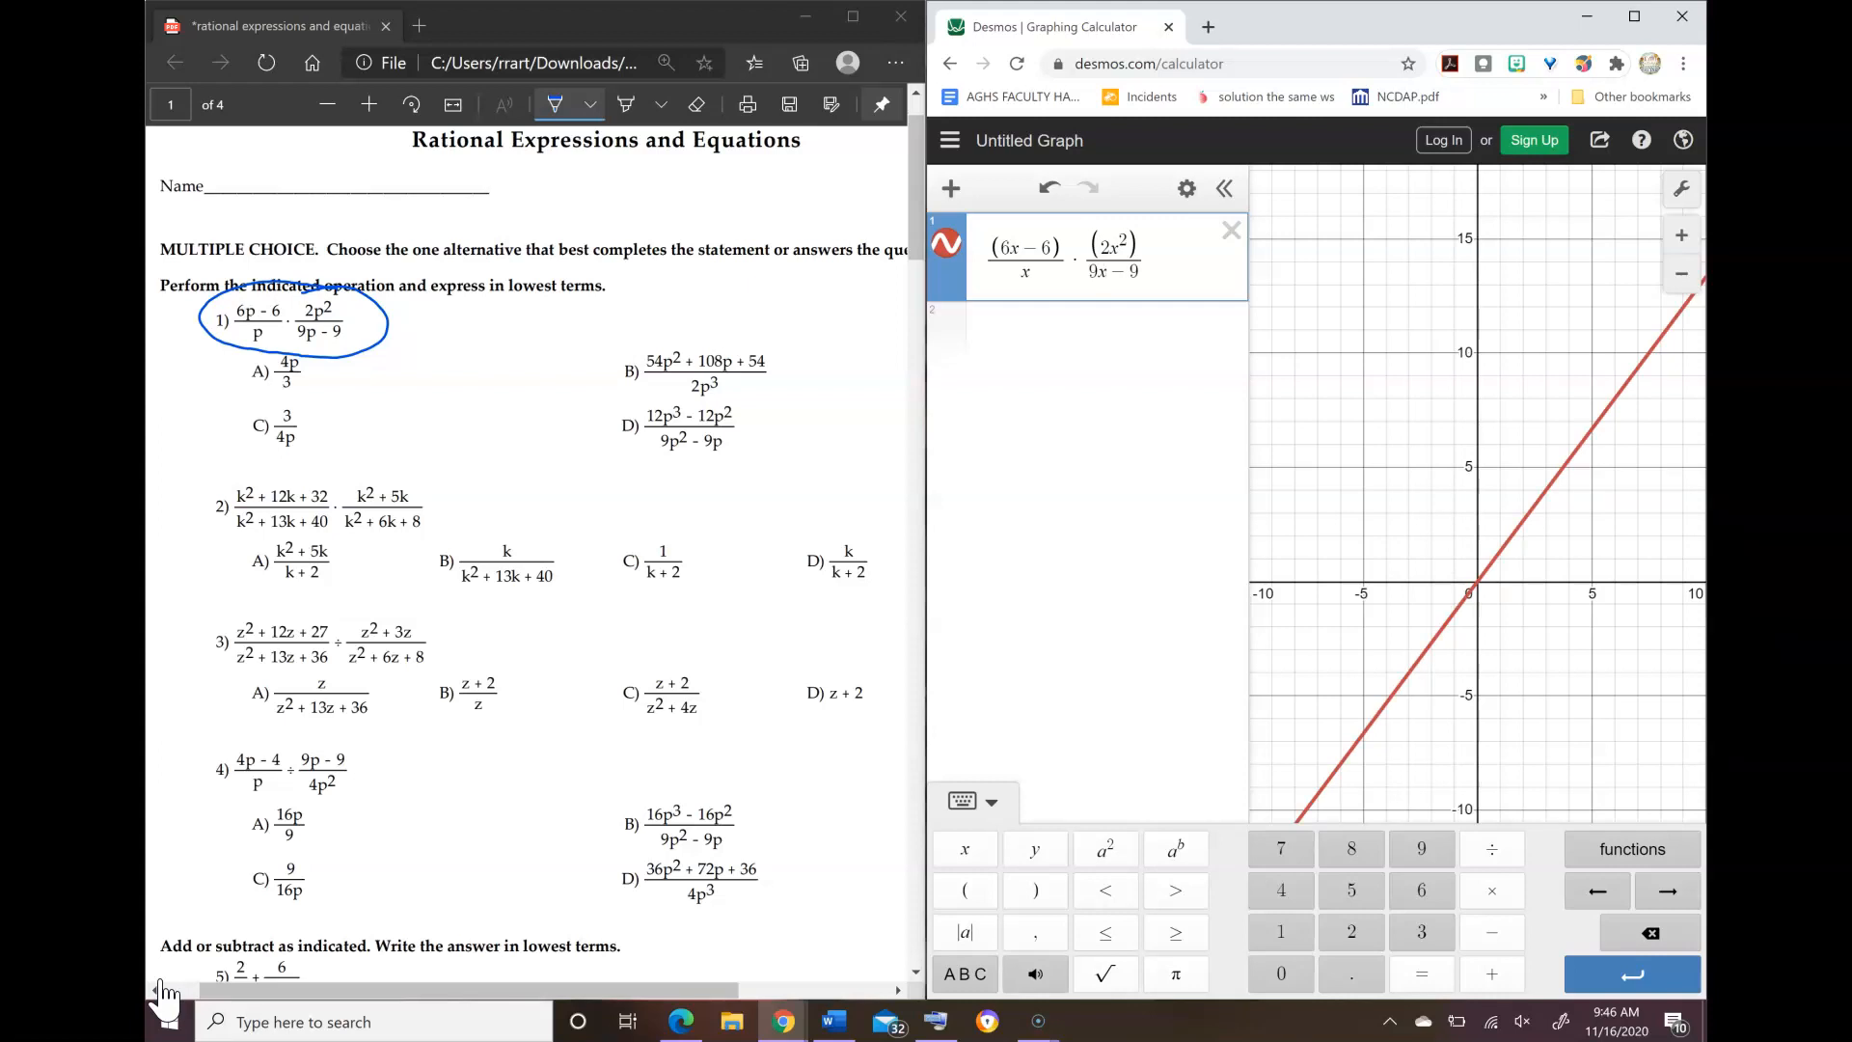
Step: Graph answer choice A of problem 1 as a second expression, 4x/3
{"action": "left_click_drag", "start_coordinate": [1543, 579], "coordinate": [1540, 530]}
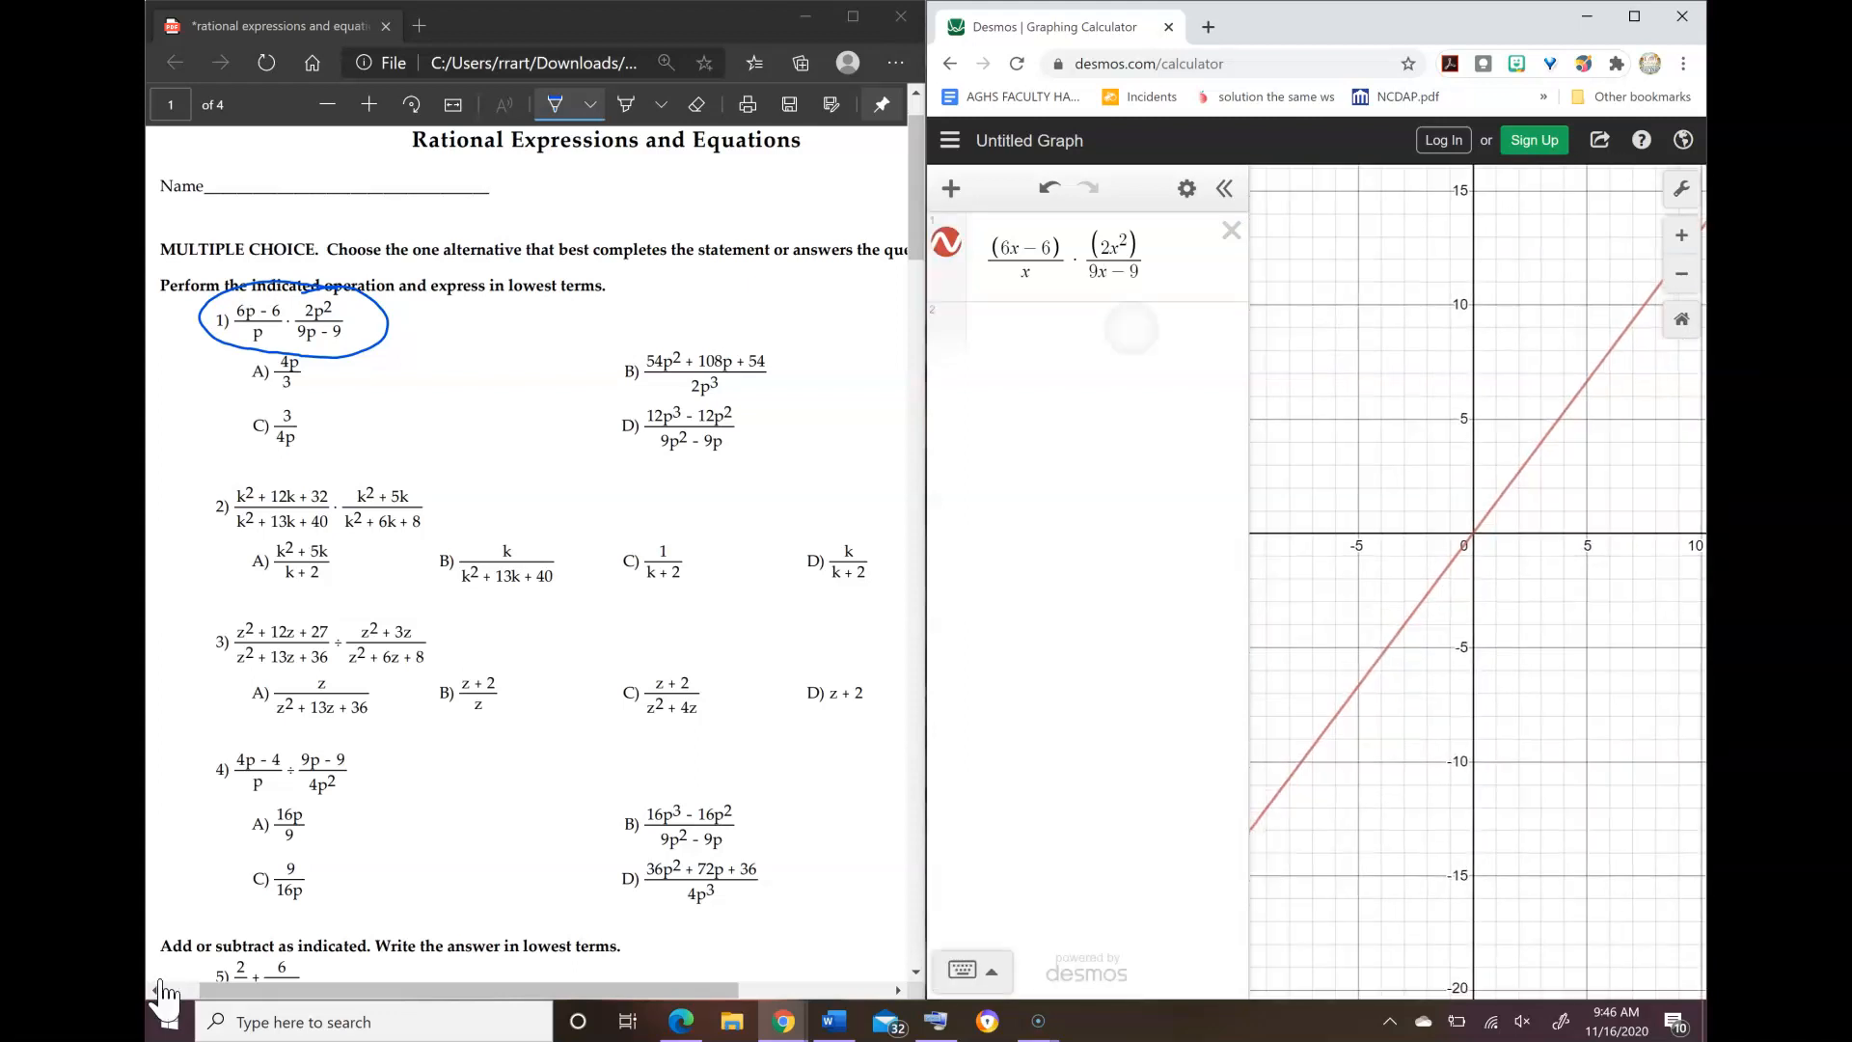
{"action": "left_click", "coordinate": [1134, 333]}
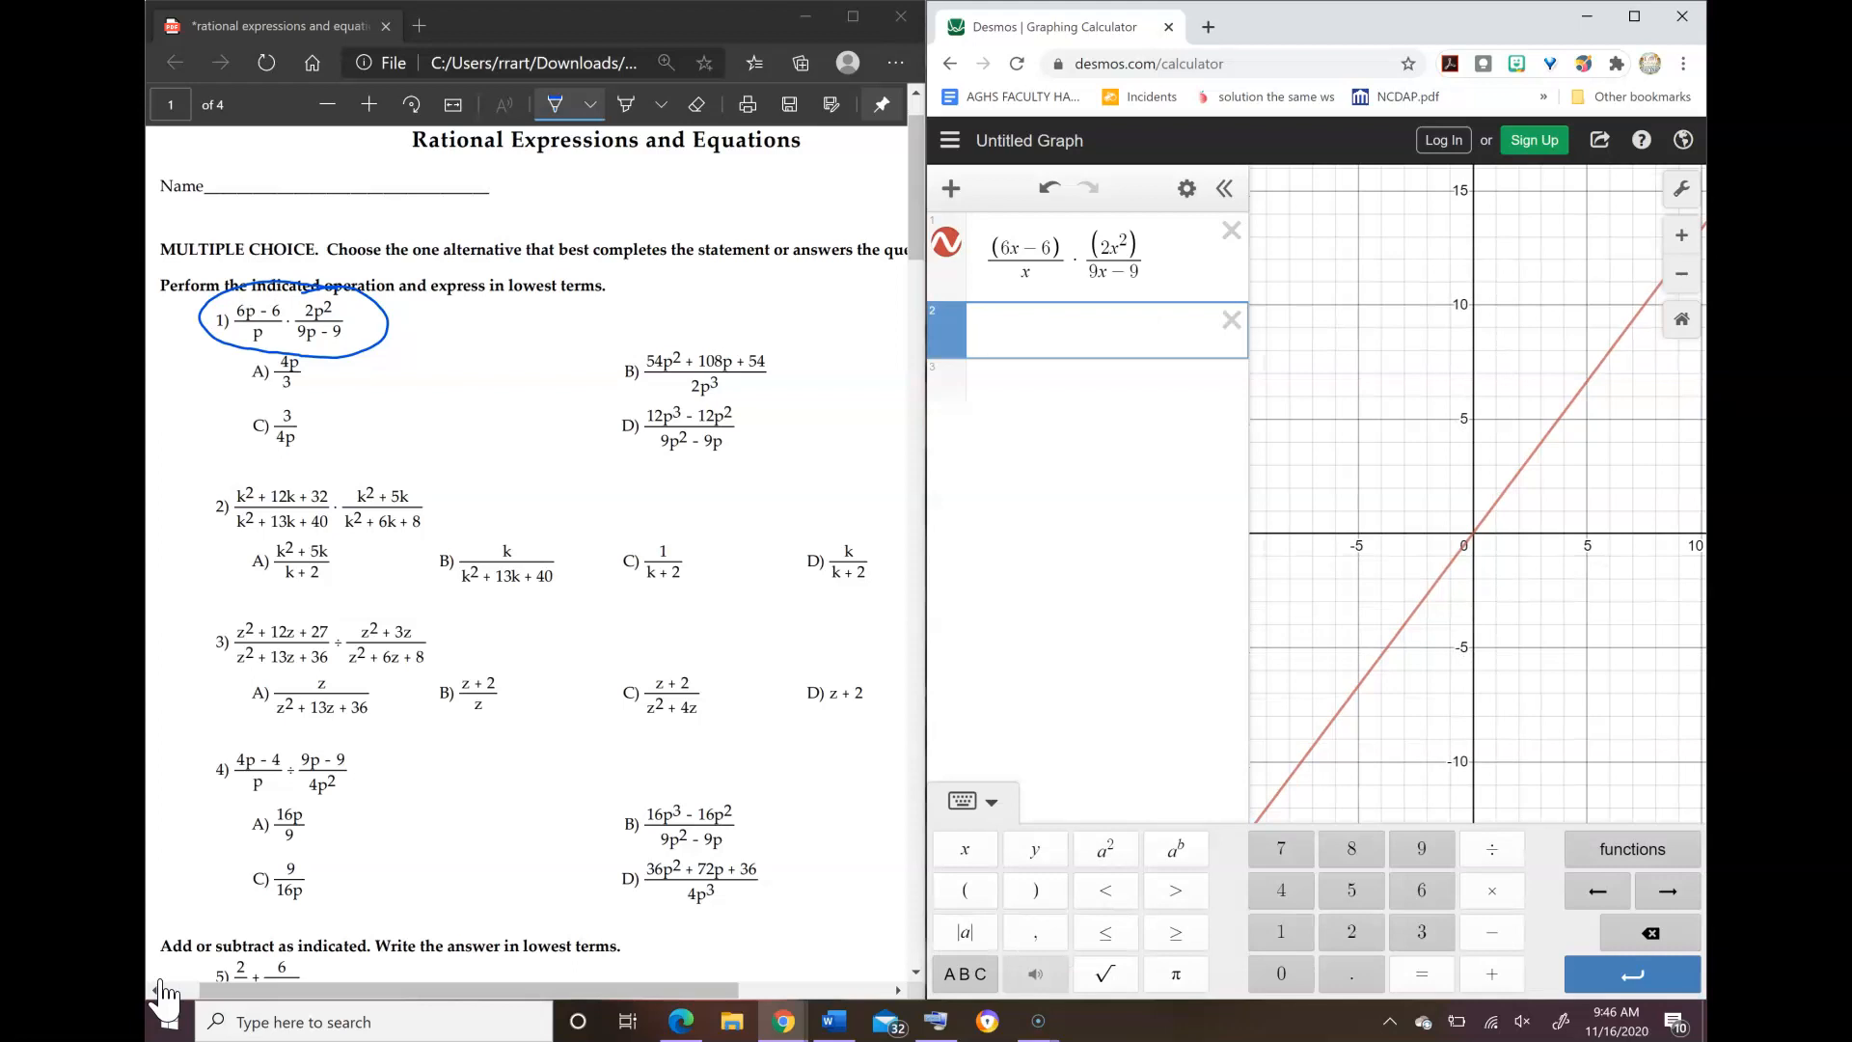
{"action": "type", "text": "4x"}
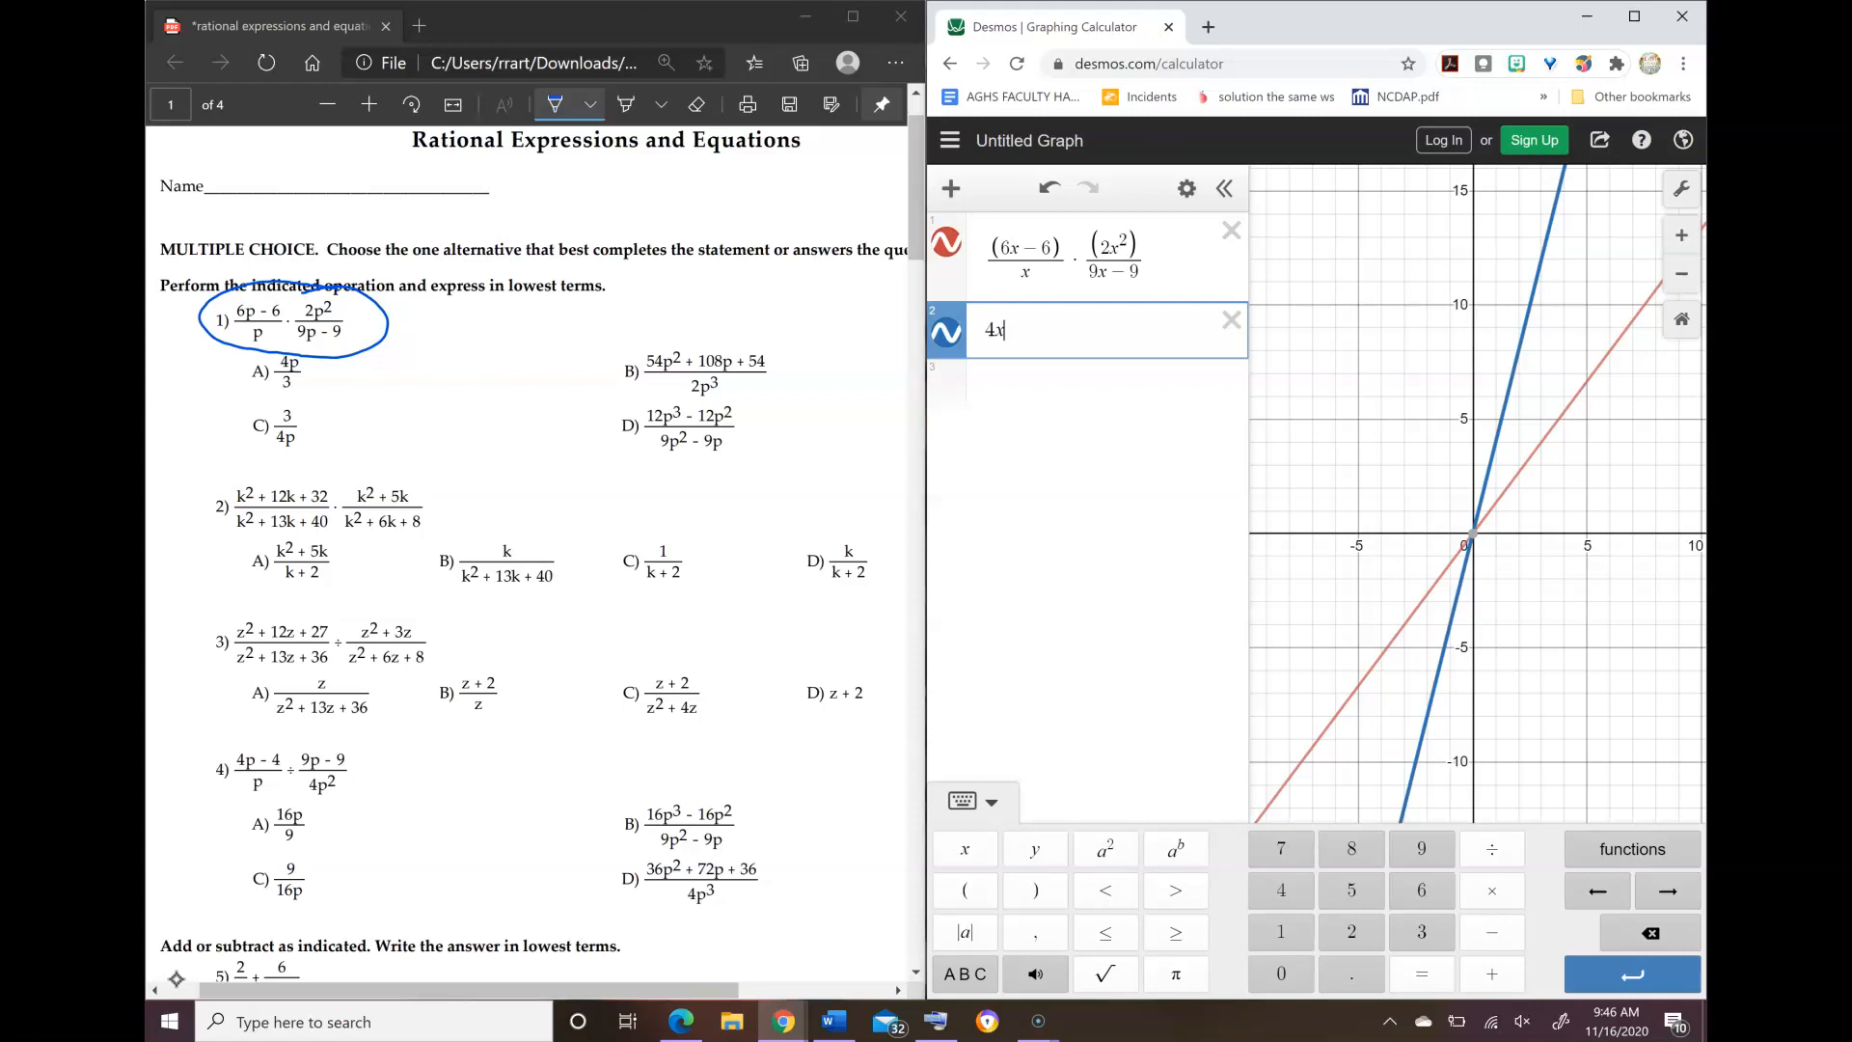
{"action": "type", "text": "/3"}
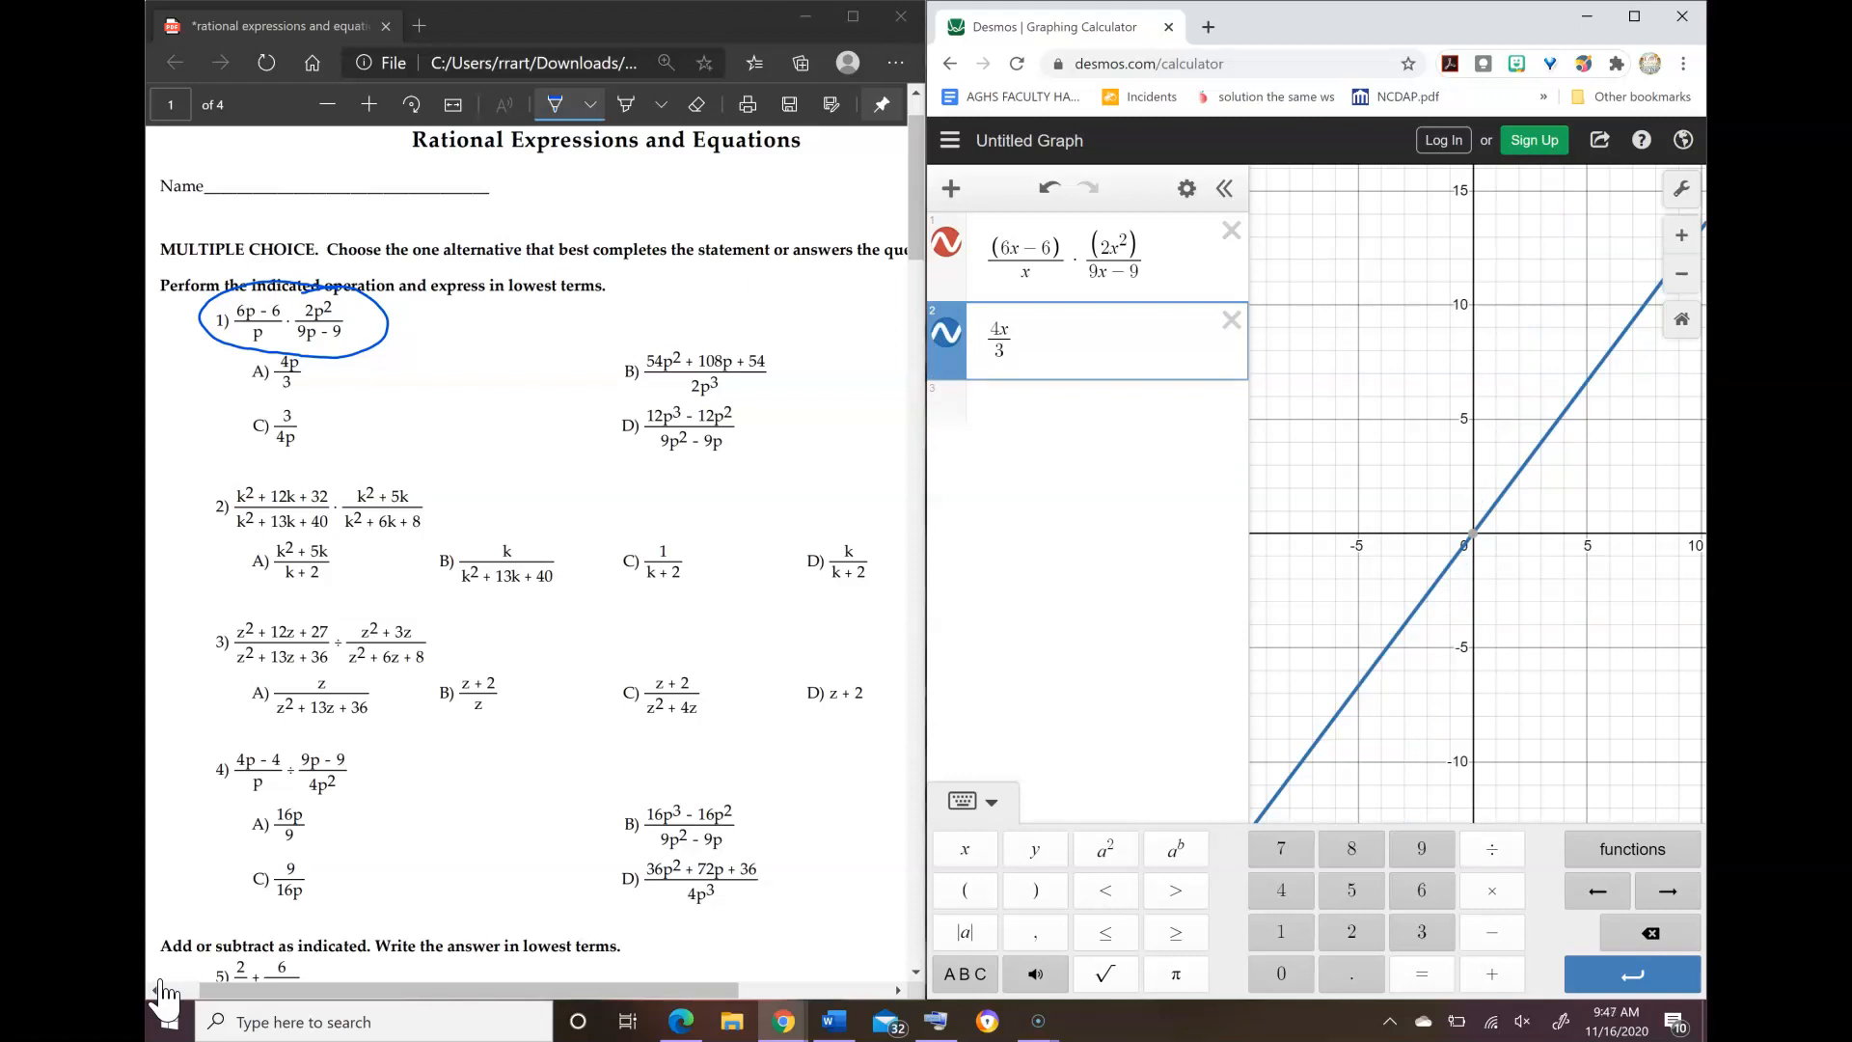
Step: Graph answer choice C of problem 1 as a third expression, 3/(4x)
{"action": "key", "text": "Return"}
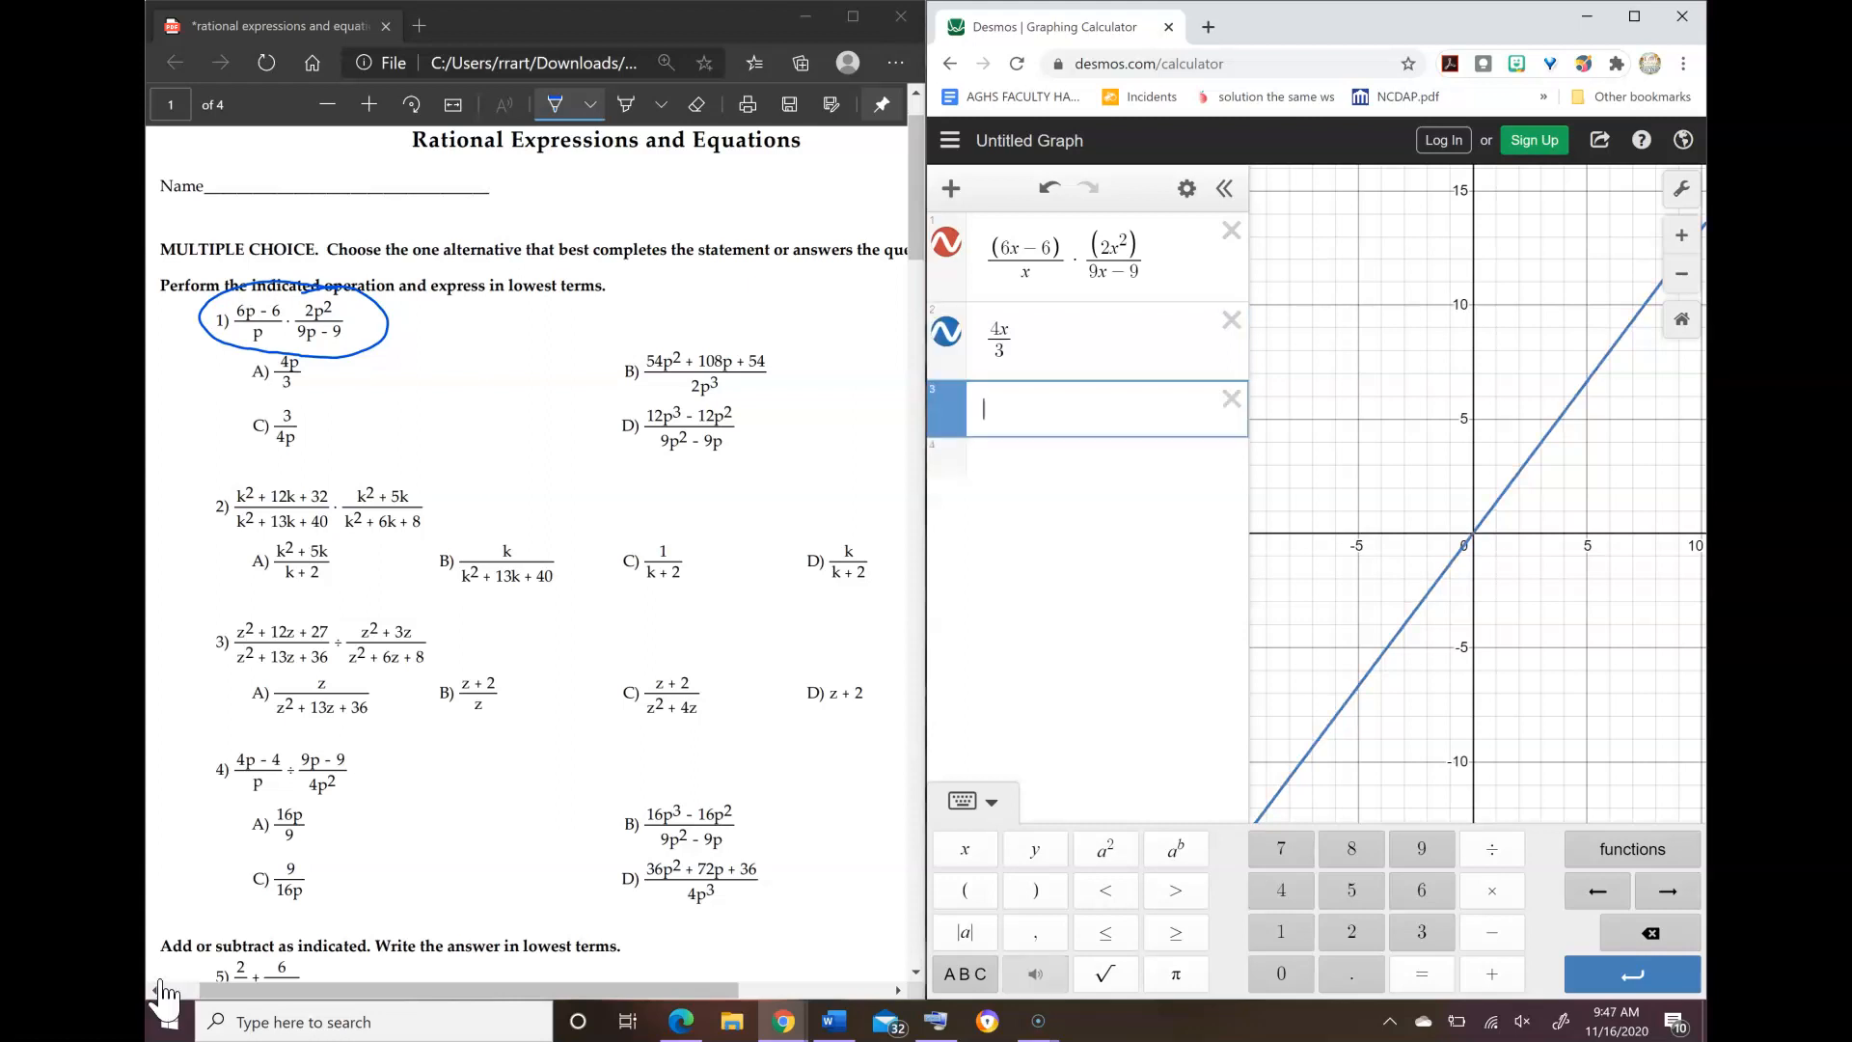
{"action": "type", "text": "3/4x"}
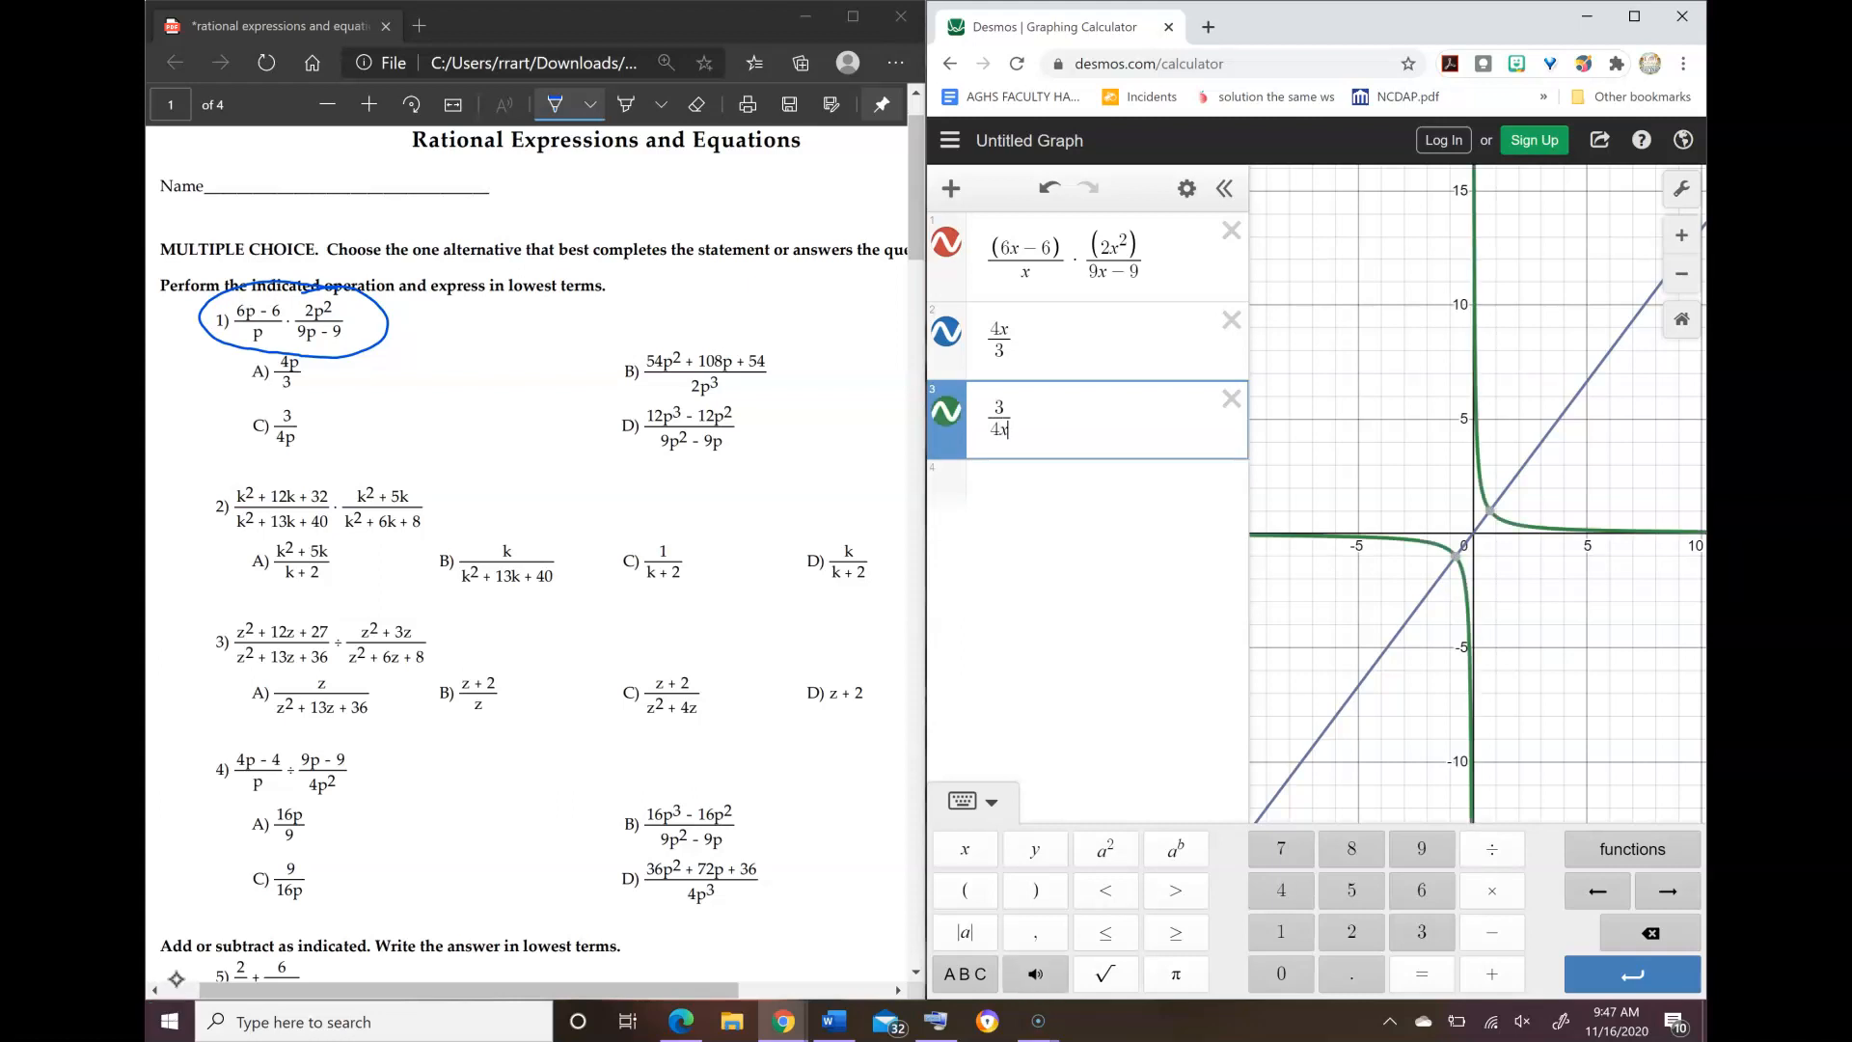
Step: Circle answer choice A for problem 1 on the PDF worksheet
{"action": "mouse_move", "coordinate": [1490, 511]}
{"action": "mouse_move", "coordinate": [272, 345]}
{"action": "left_mouse_down"}
{"action": "mouse_move", "coordinate": [231, 388]}
{"action": "mouse_move", "coordinate": [324, 359]}
{"action": "mouse_move", "coordinate": [290, 343]}
{"action": "left_mouse_up"}
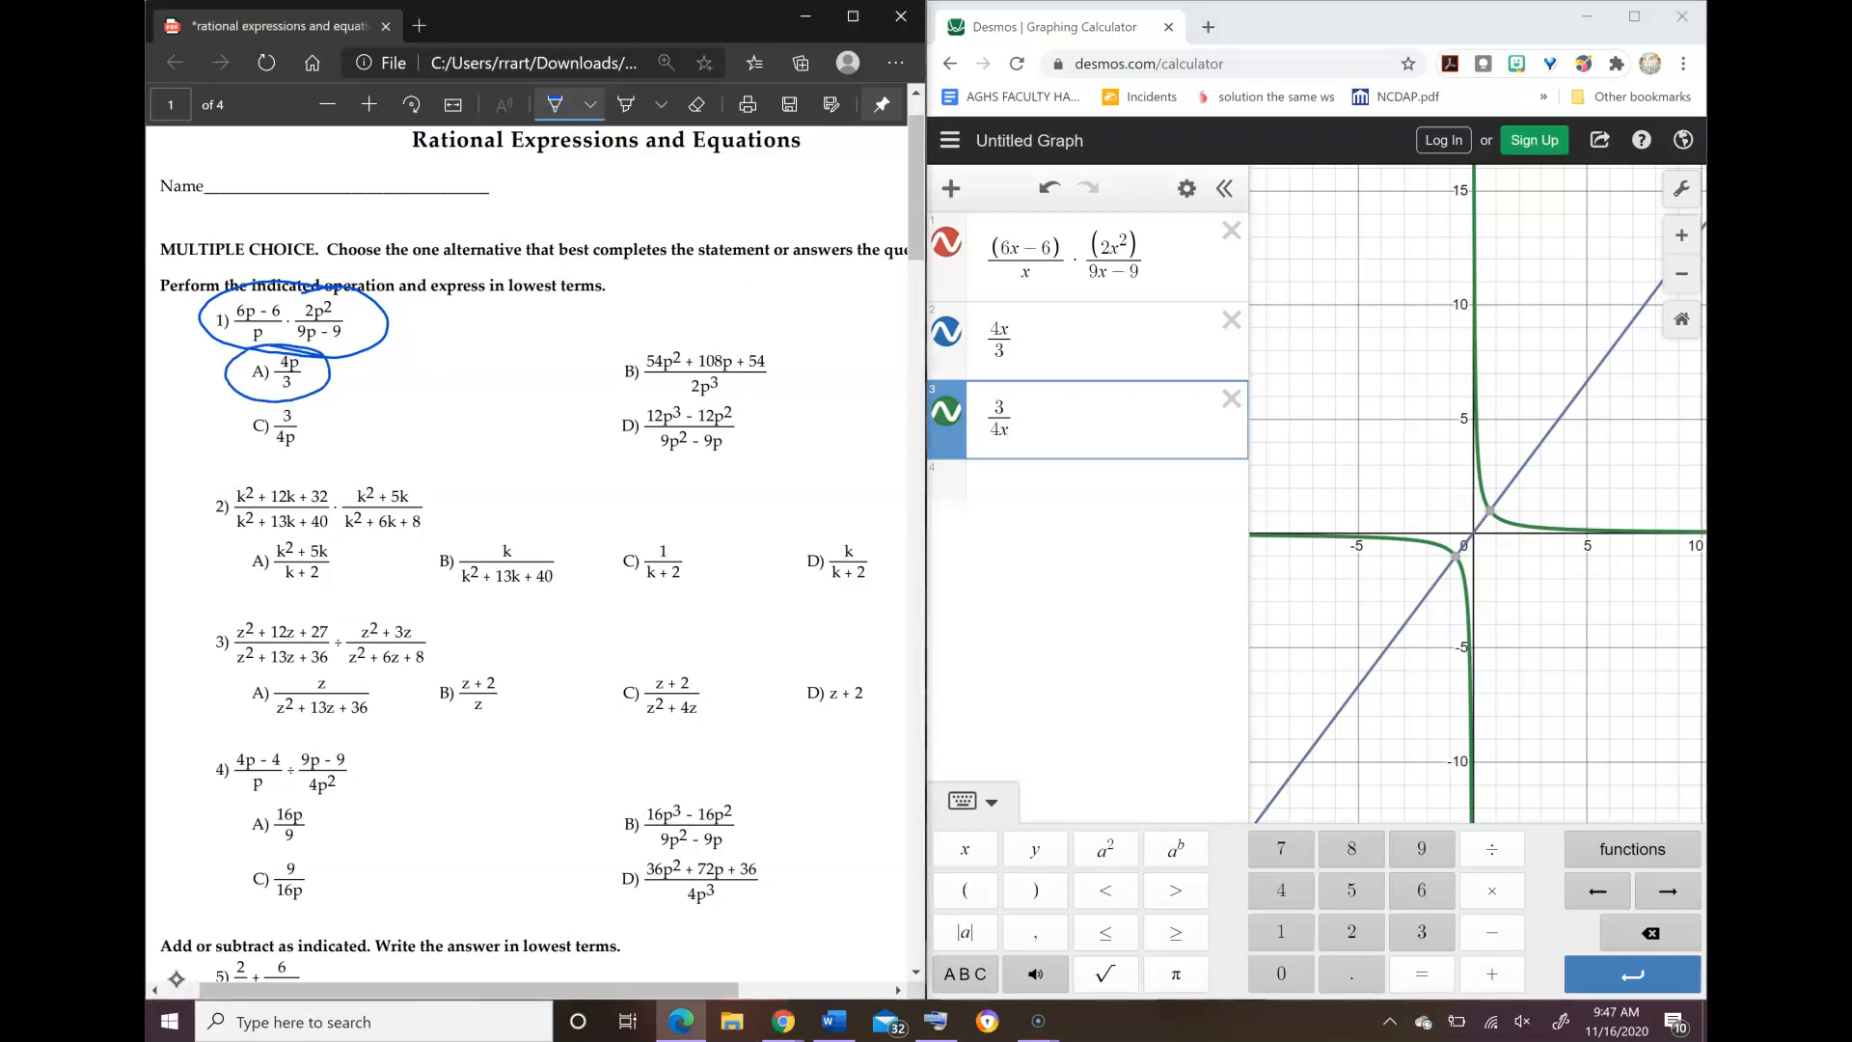
Step: Delete all three expressions for problem 1 from the Desmos expression list
{"action": "left_click", "coordinate": [1232, 230]}
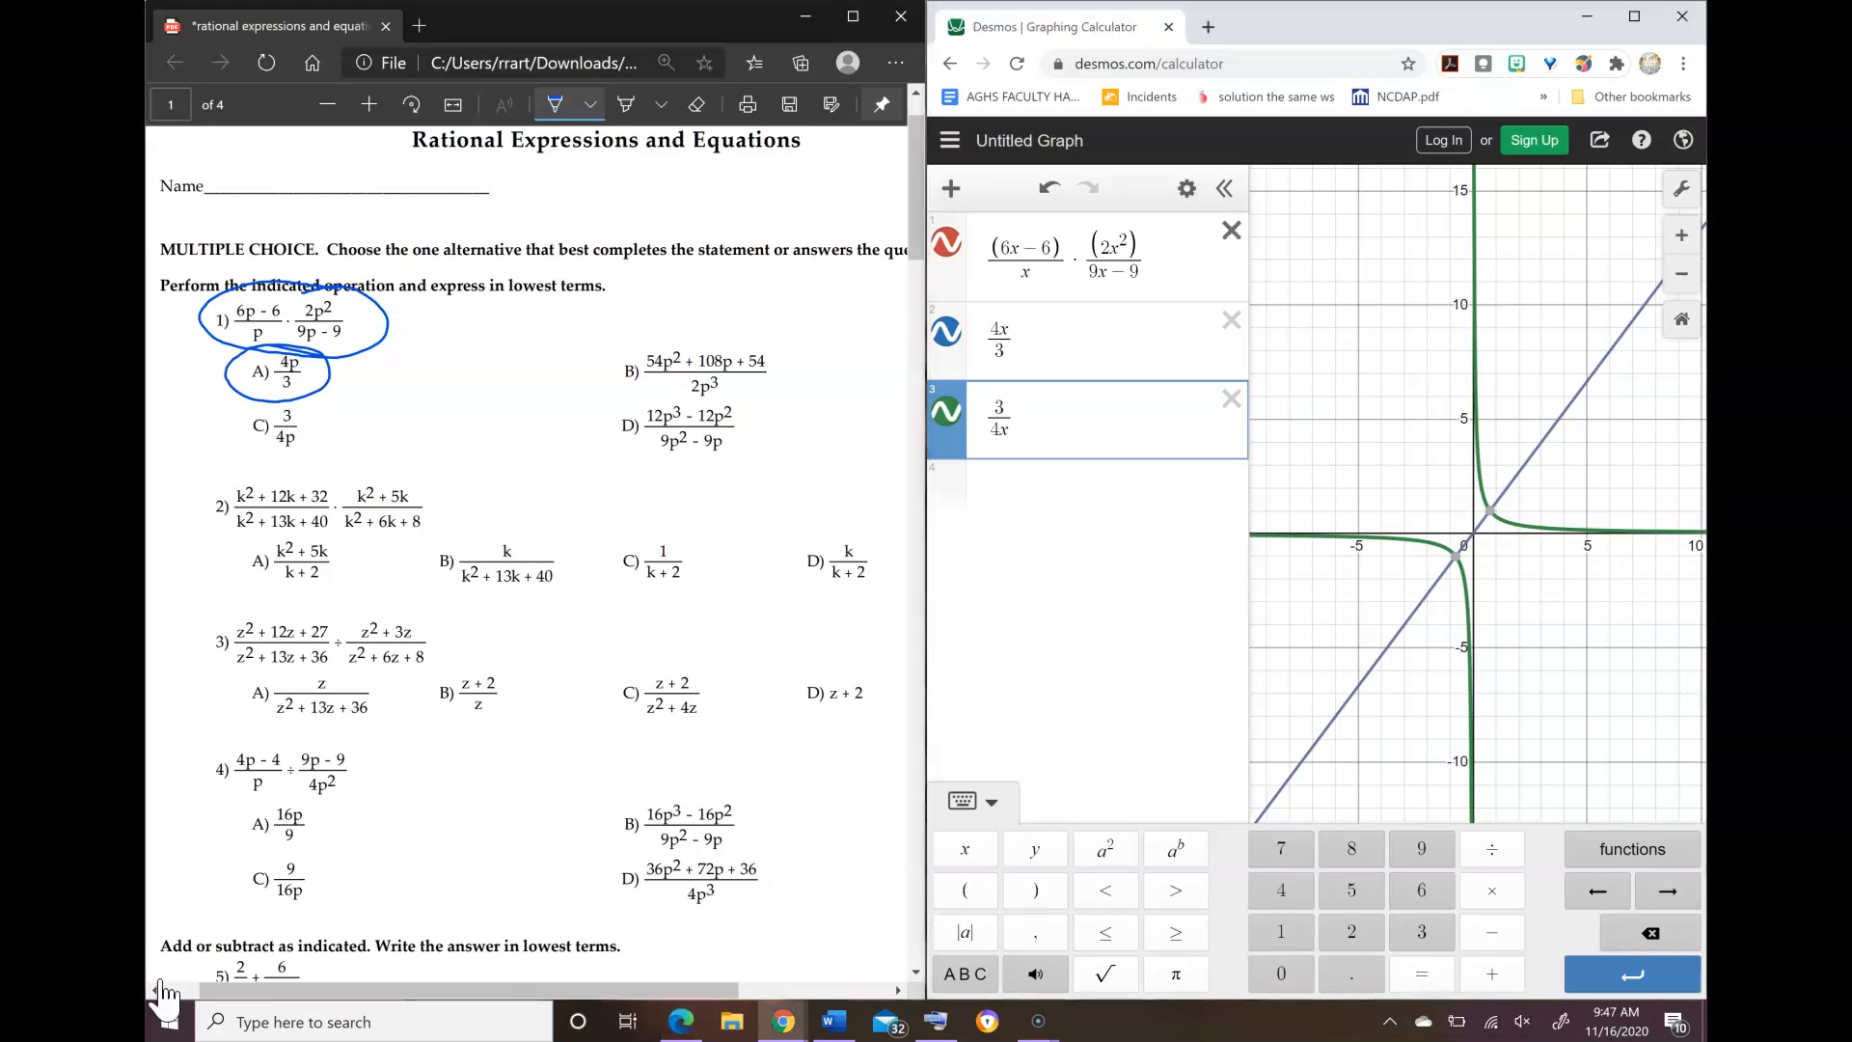
{"action": "left_click", "coordinate": [1232, 229]}
{"action": "left_click", "coordinate": [1231, 230]}
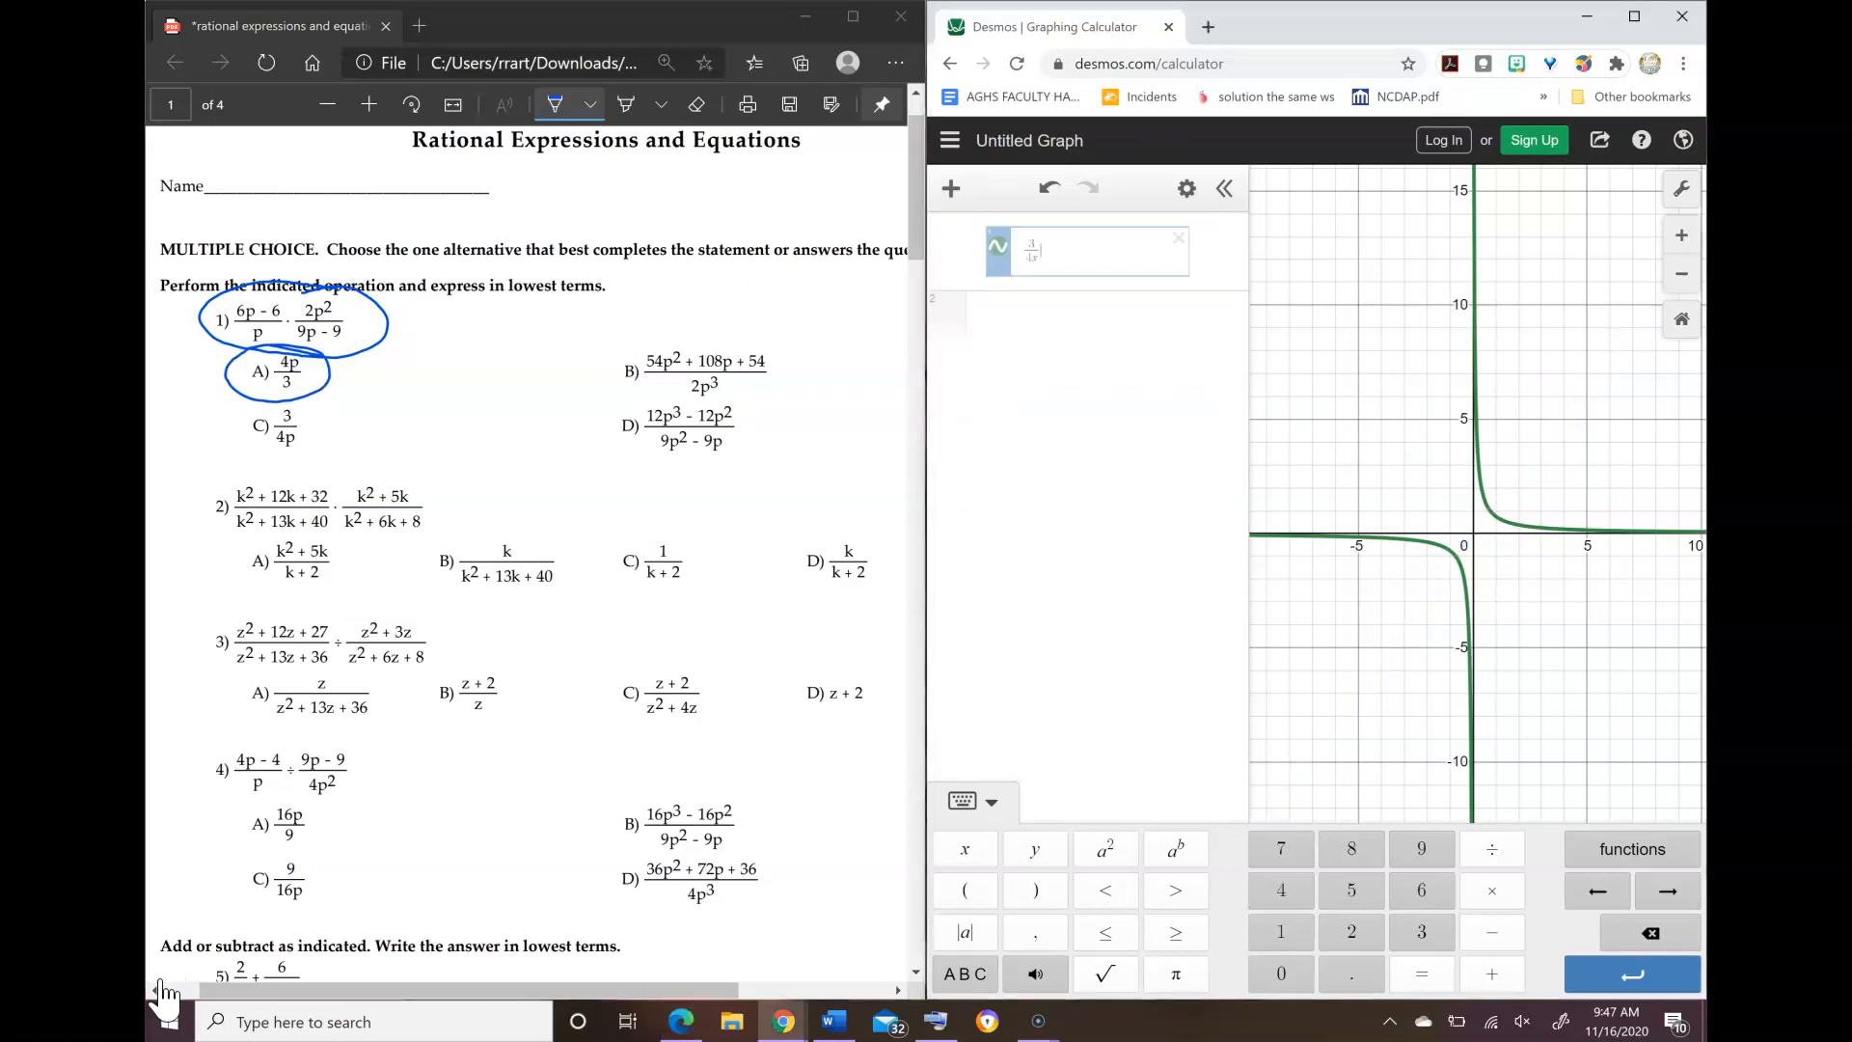
Step: Mark problem 3 on the PDF worksheet with a small hand-drawn arrow beside its number
{"action": "left_click_drag", "start_coordinate": [752, 432], "coordinate": [703, 652]}
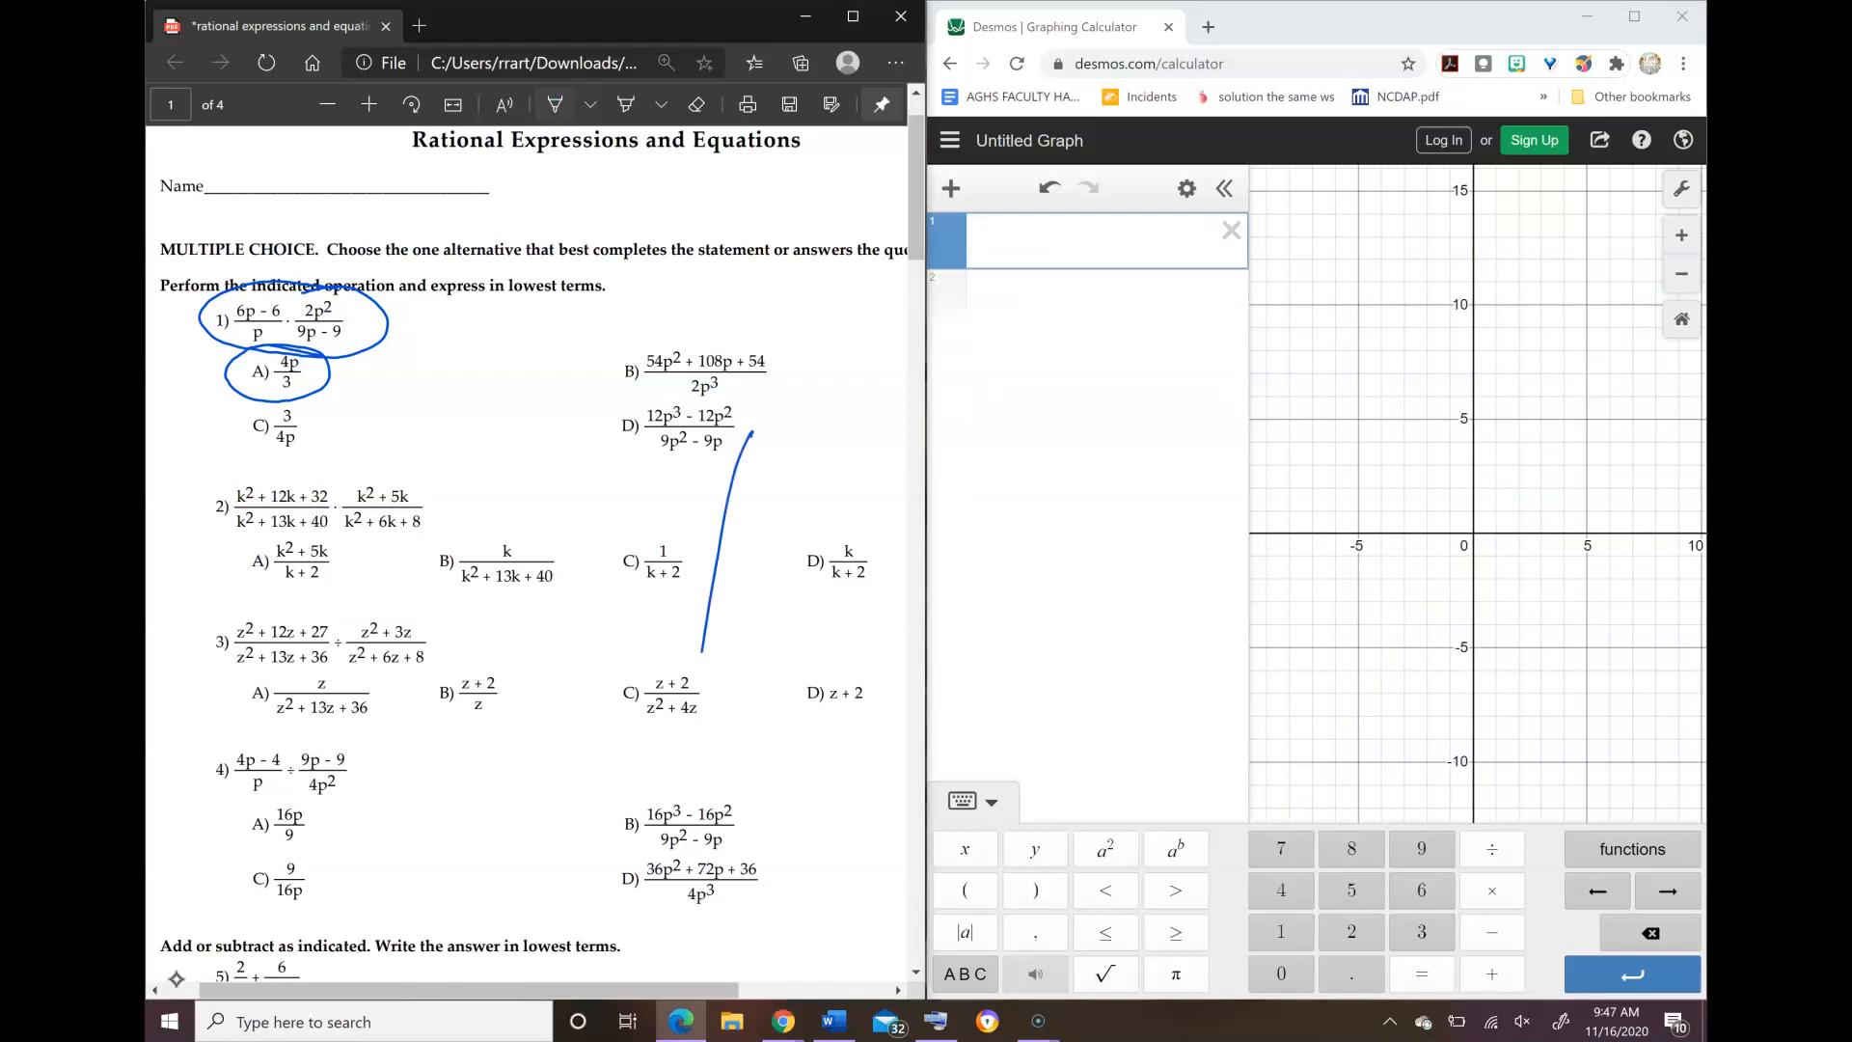
{"action": "scroll", "coordinate": [175, 978], "scroll_direction": "down", "scroll_amount": 2}
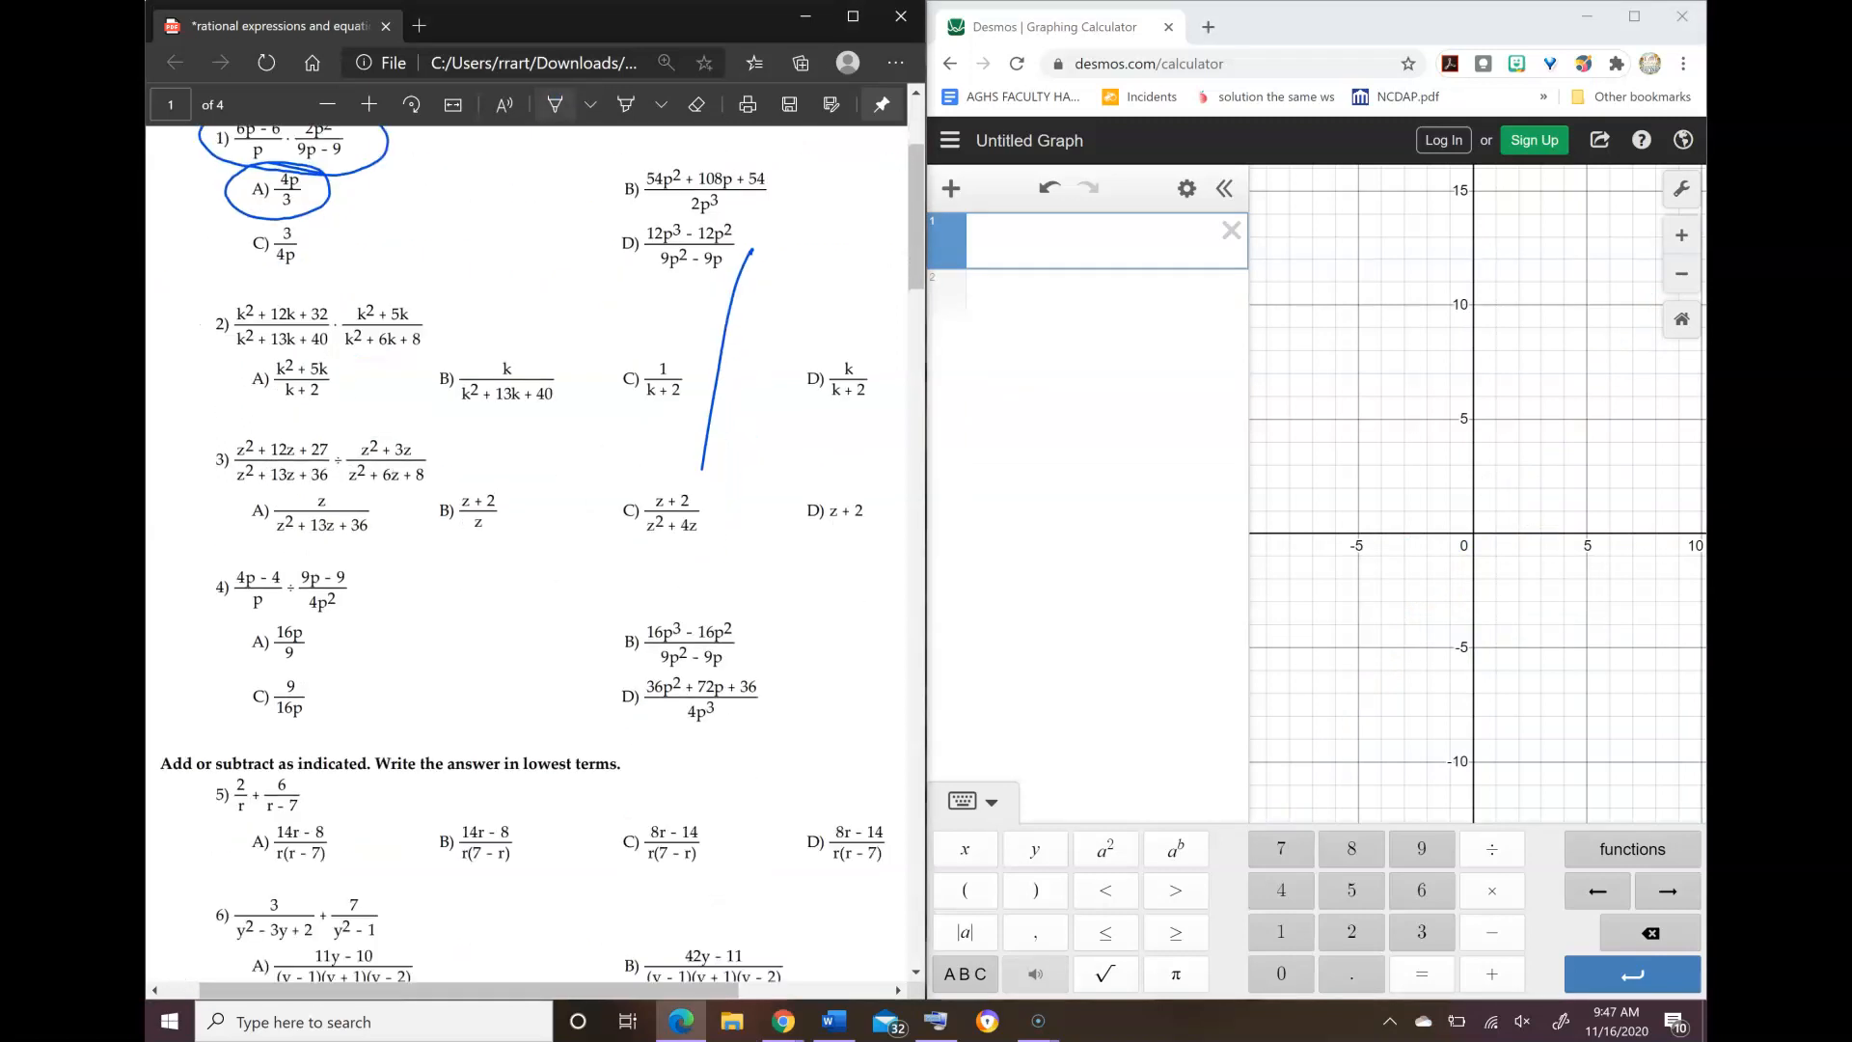
{"action": "mouse_move", "coordinate": [183, 460]}
{"action": "left_mouse_down"}
{"action": "mouse_move", "coordinate": [204, 472]}
{"action": "mouse_move", "coordinate": [214, 453]}
{"action": "left_mouse_up"}
Step: Enter the numerator of problem 3's first fraction in Desmos as (x² + 12x + 27)
{"action": "key", "text": "alt+Tab"}
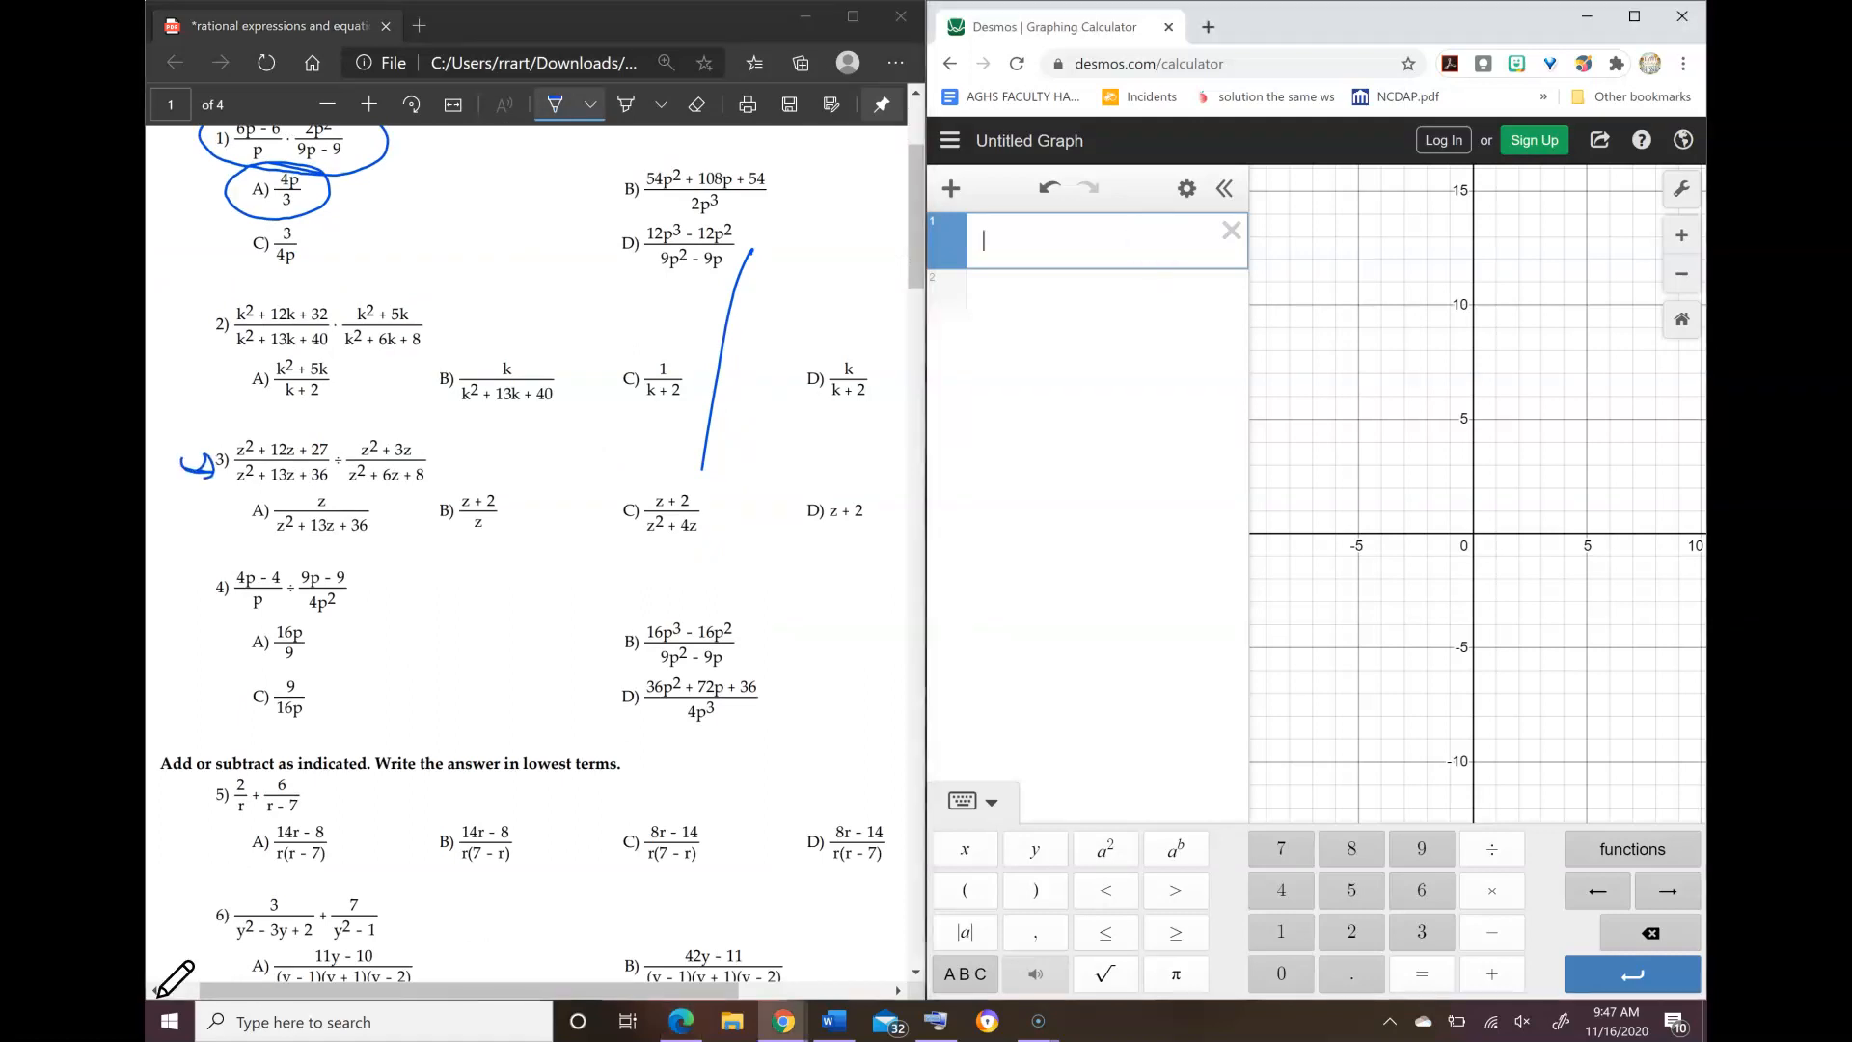
{"action": "type", "text": "("}
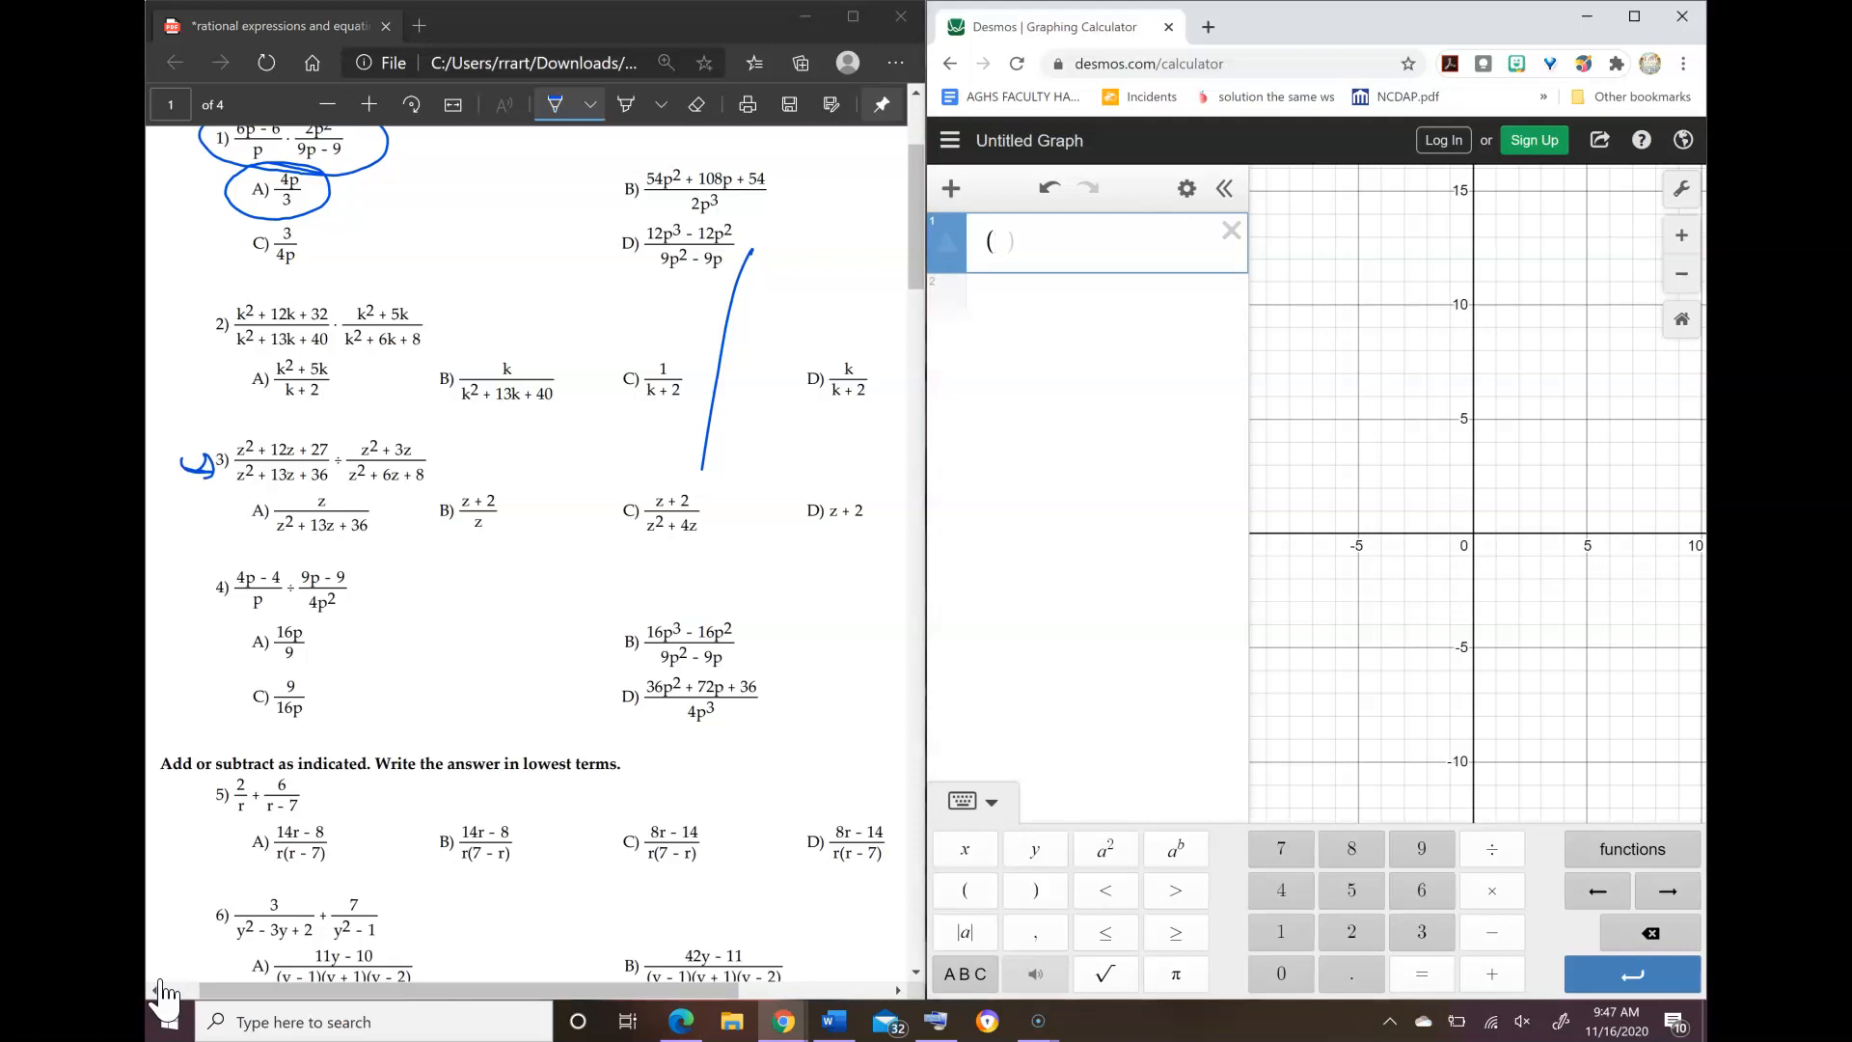
{"action": "type", "text": "x^2 + "}
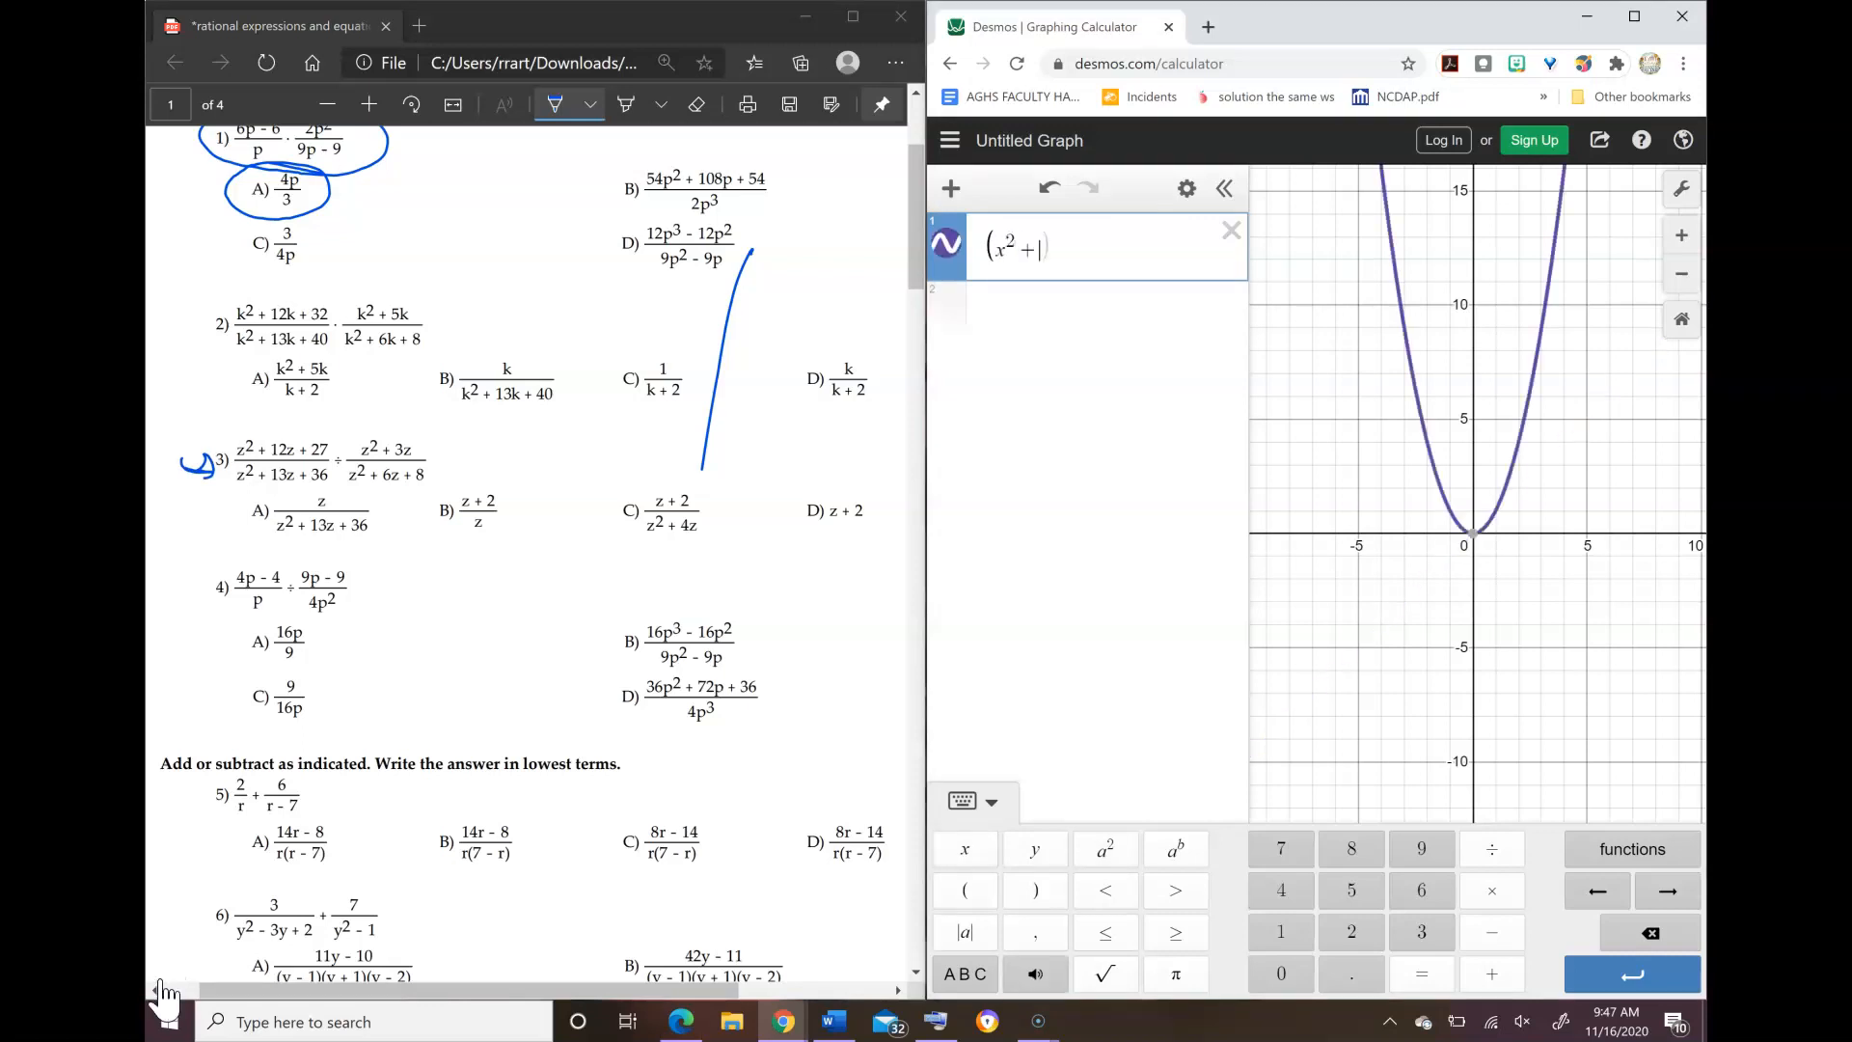
{"action": "type", "text": "12x "}
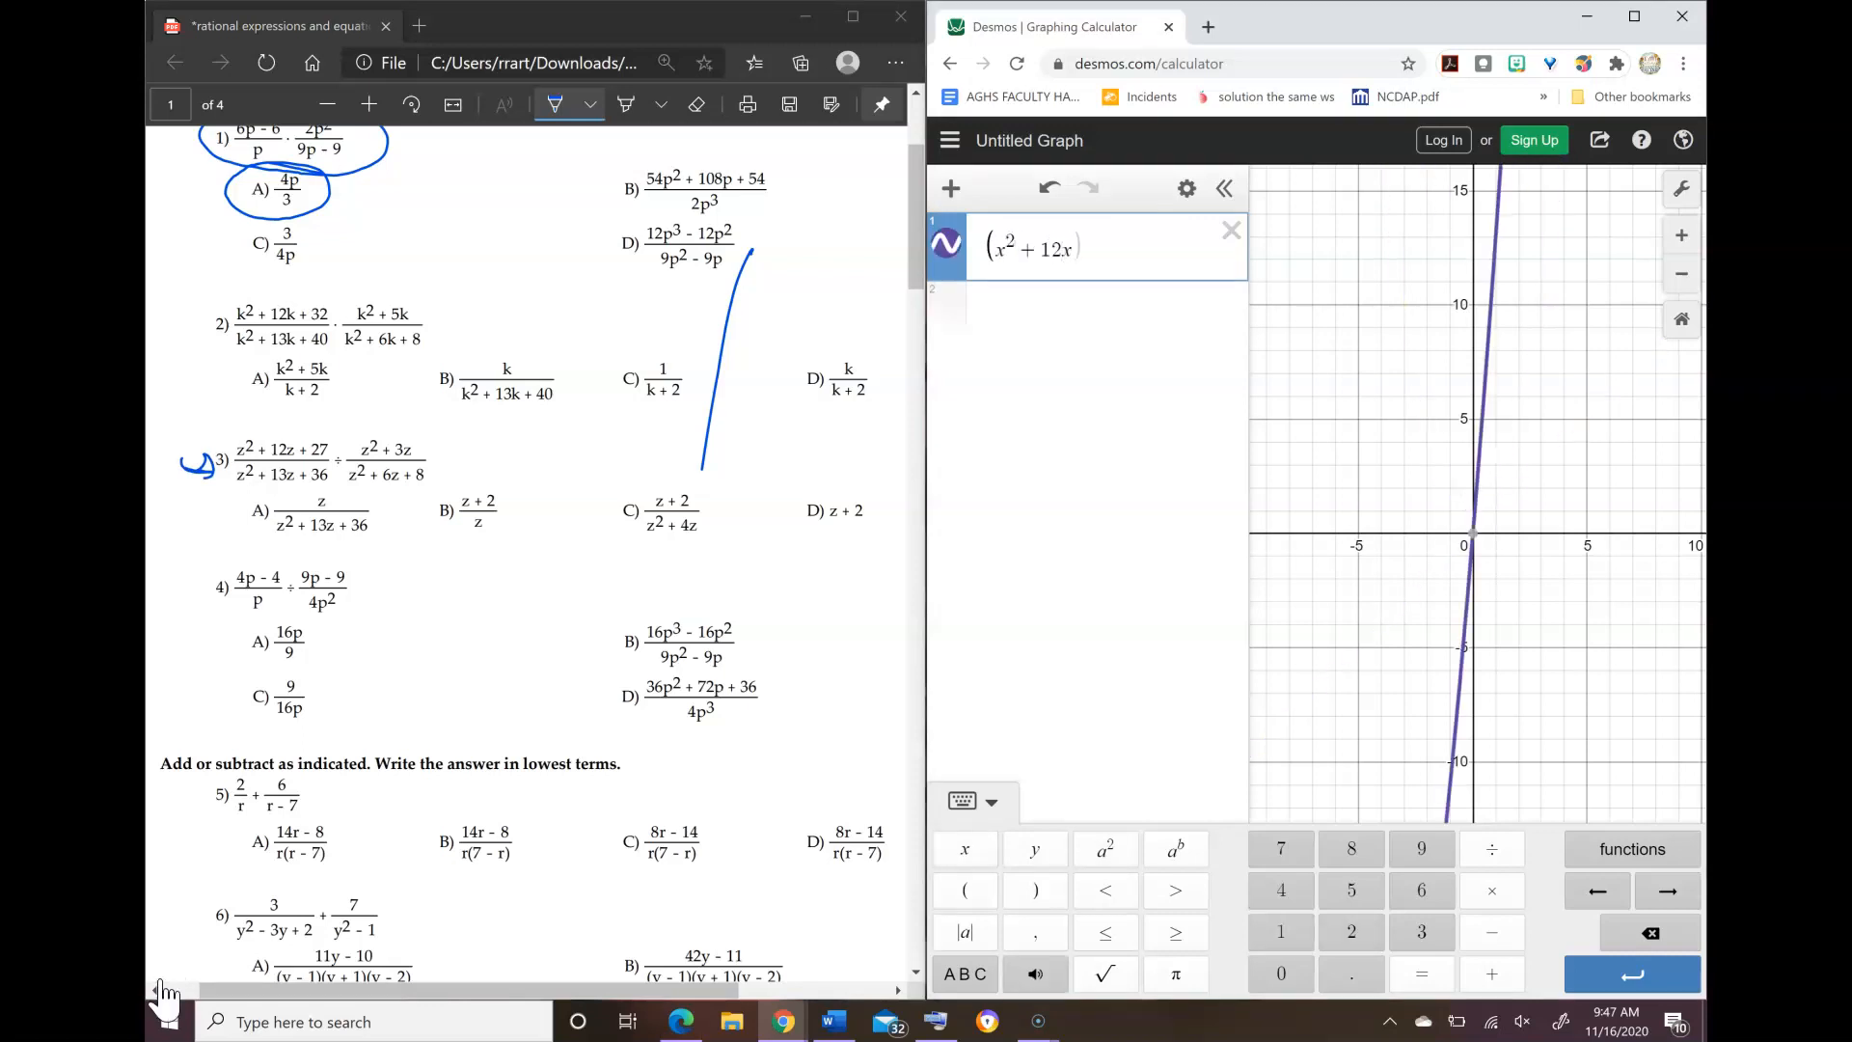
{"action": "type", "text": "+ 227)"}
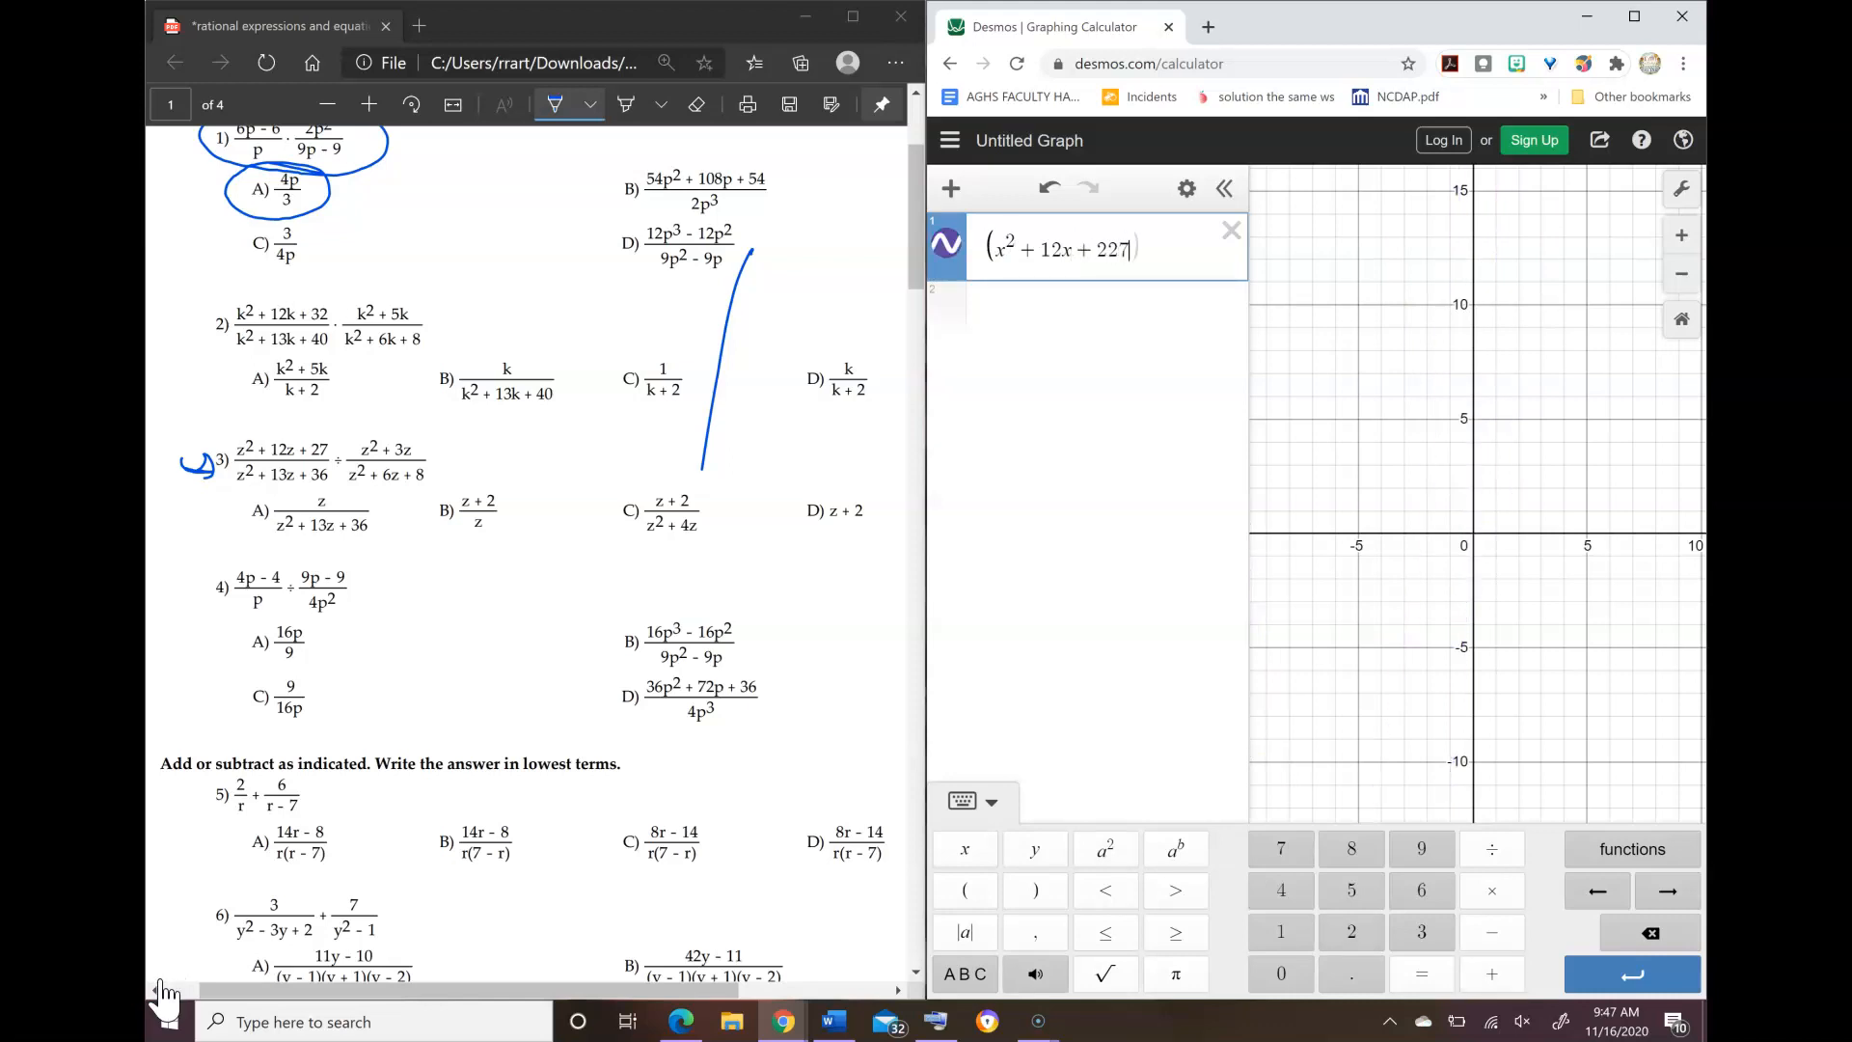
{"action": "key", "text": "Left"}
{"action": "key", "text": "Left"}
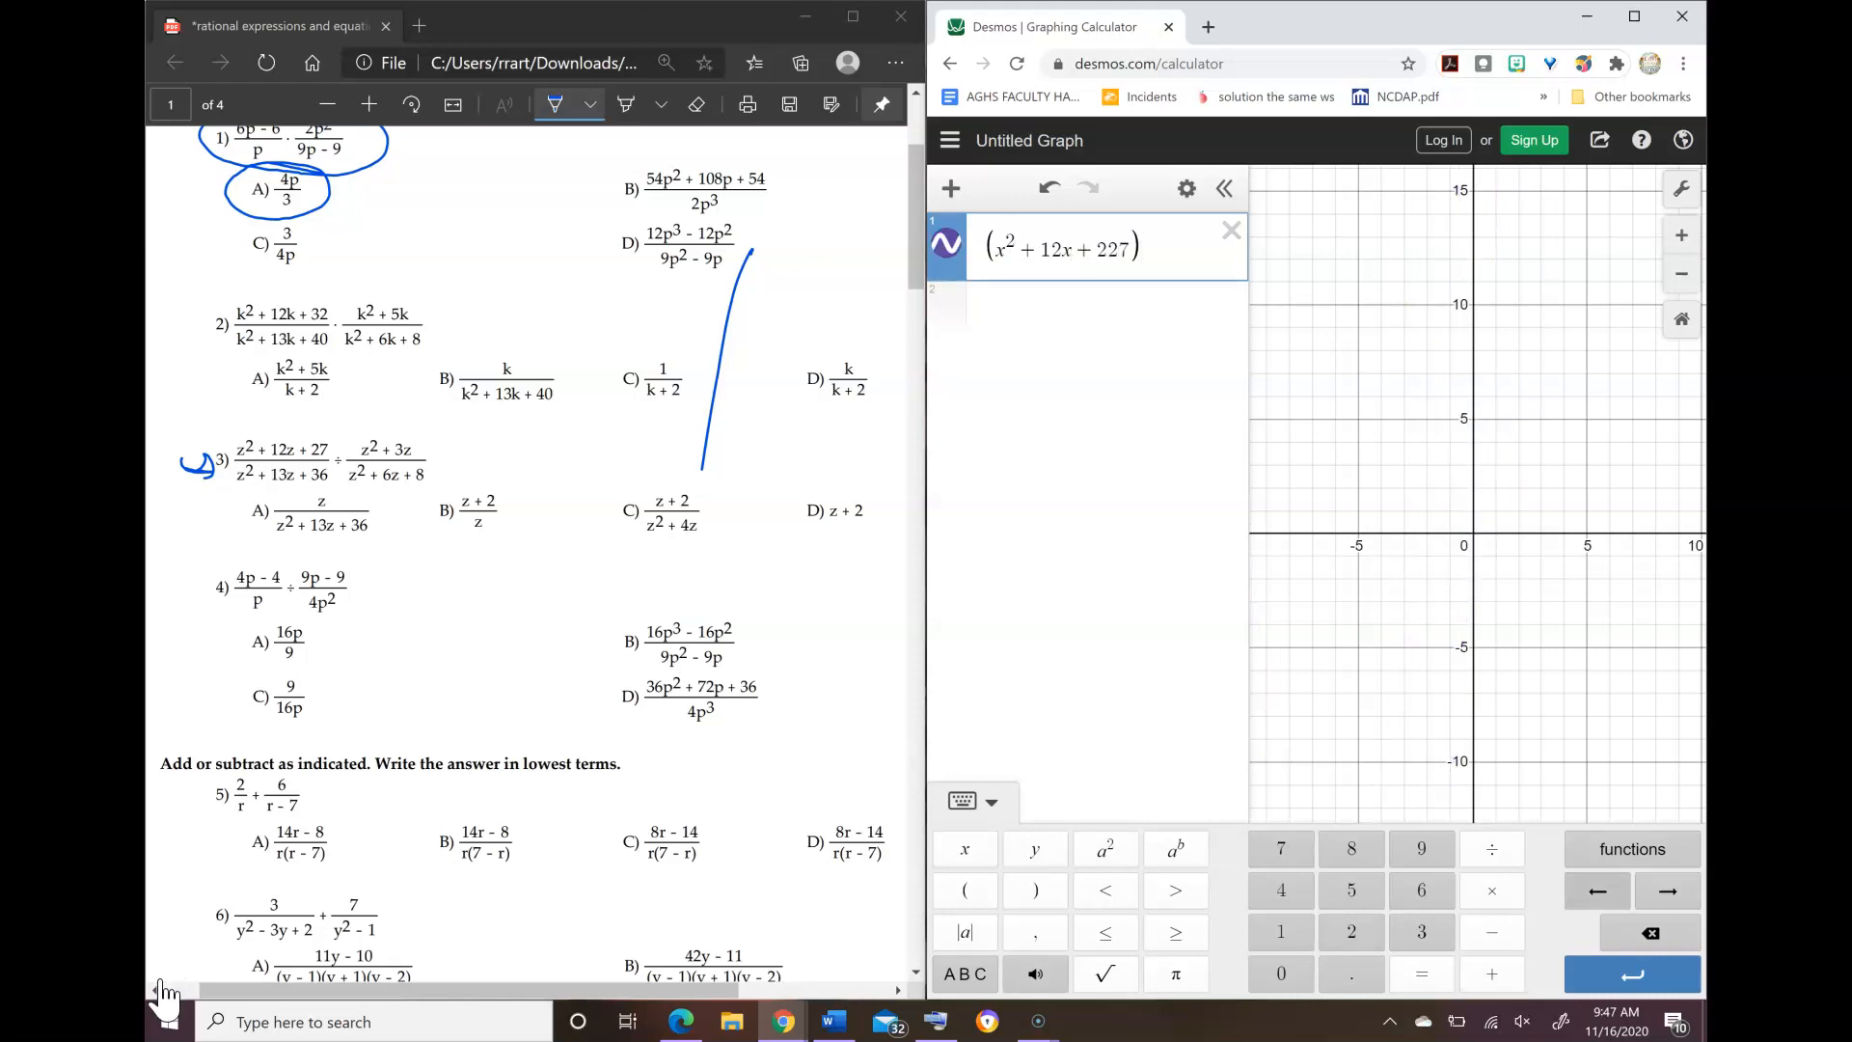
{"action": "key", "text": "BackSpace"}
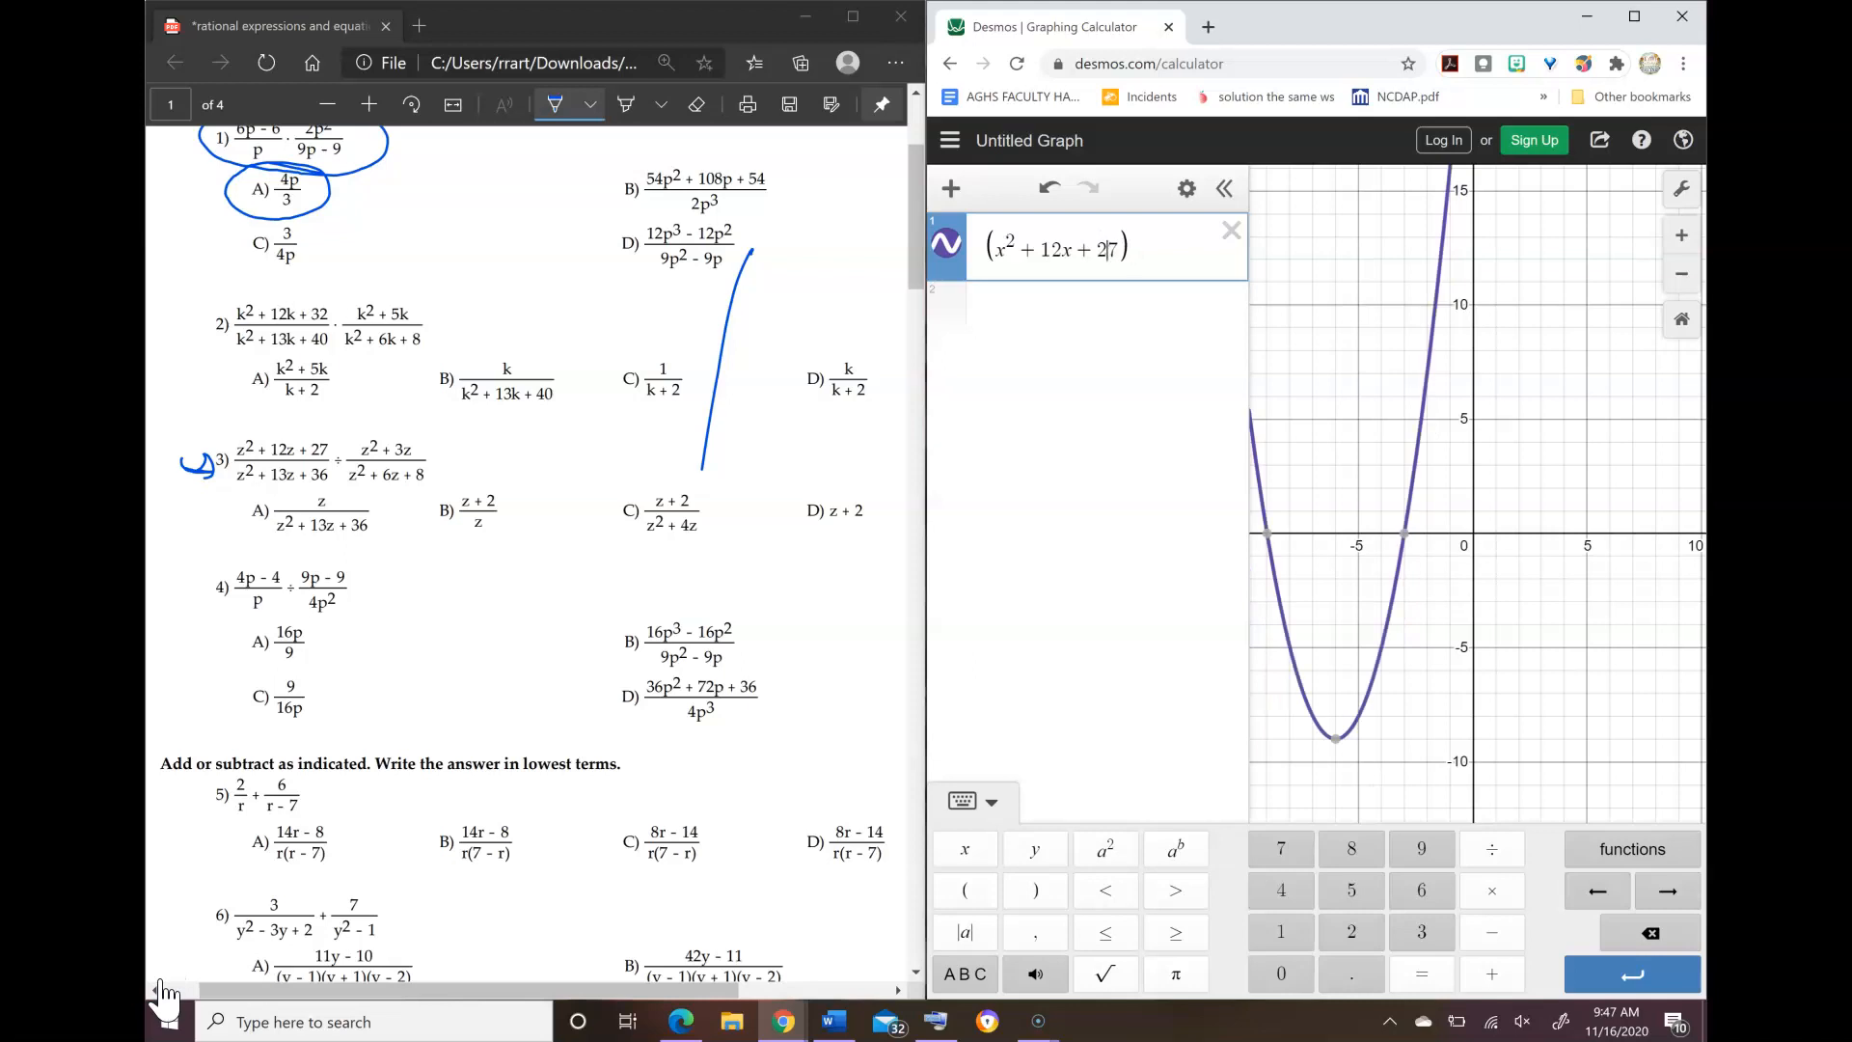
Step: Divide the parenthesised numerator by x² + 13x + 36 to complete problem 3's first fraction
{"action": "left_click", "coordinate": [170, 965]}
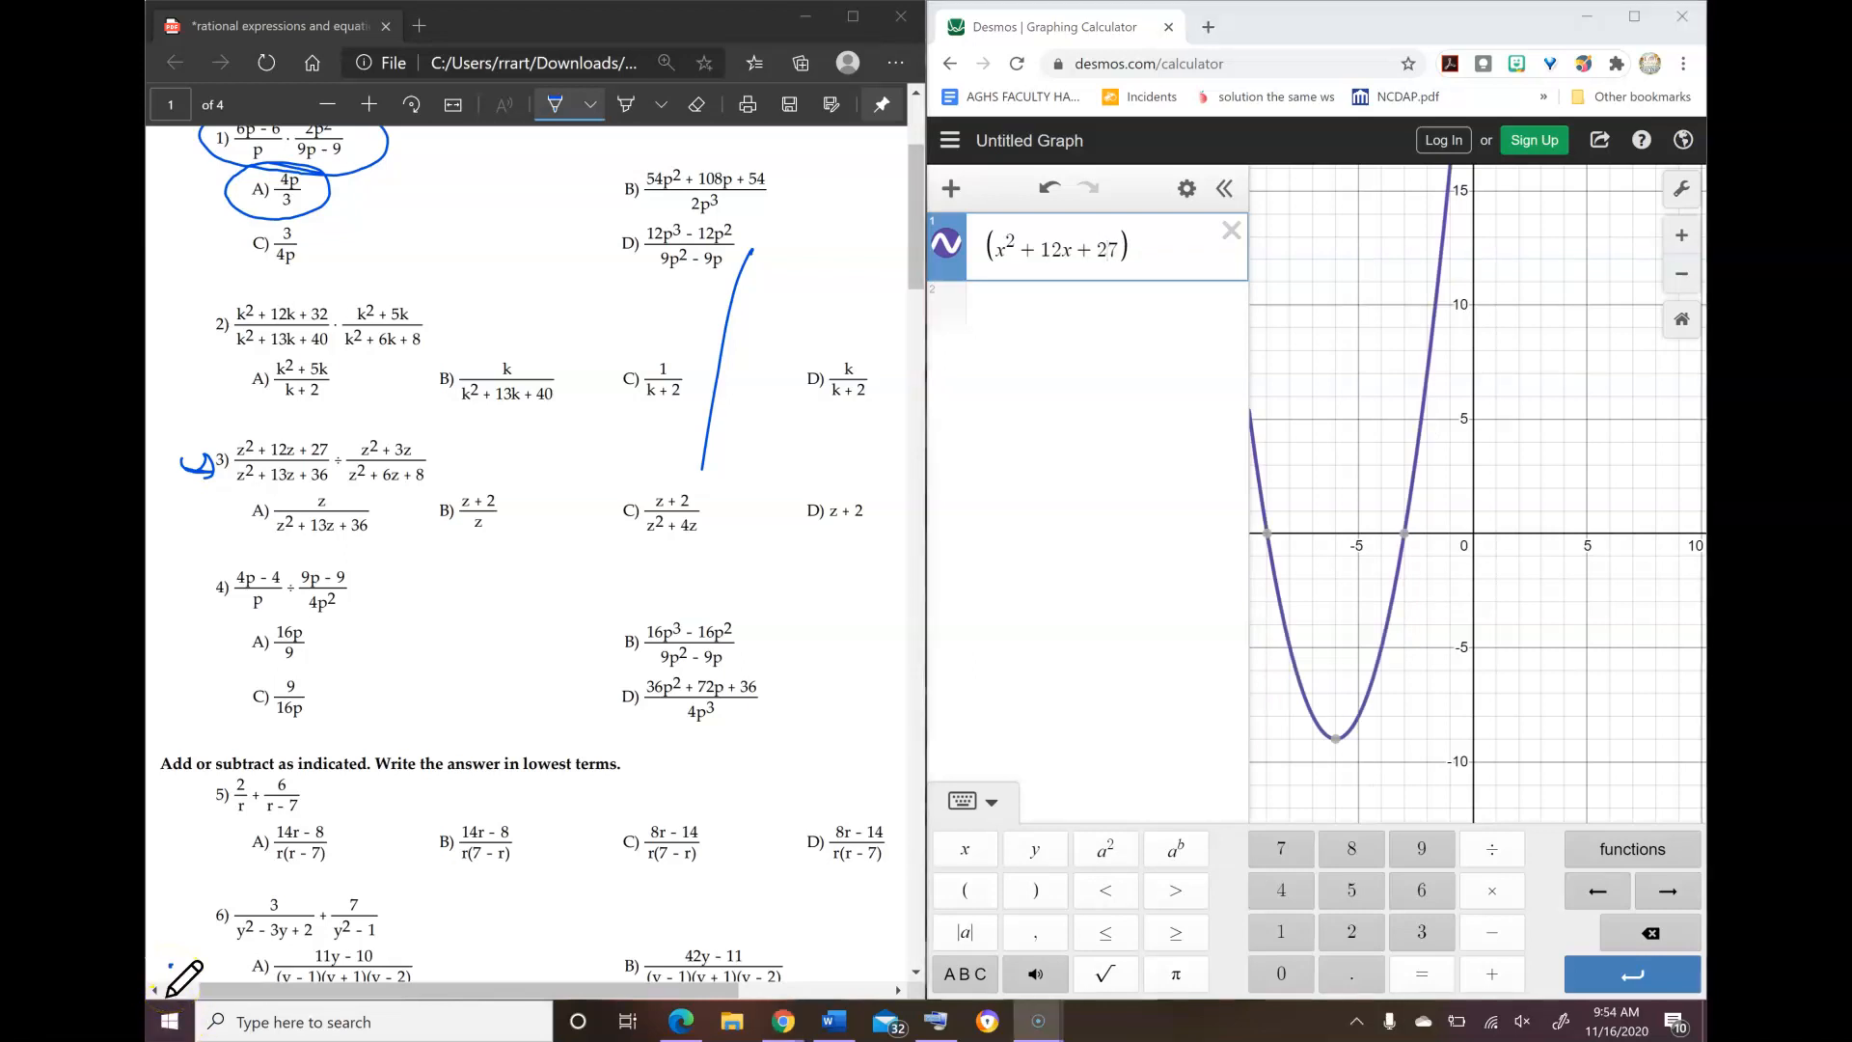
{"action": "left_click", "coordinate": [1150, 251]}
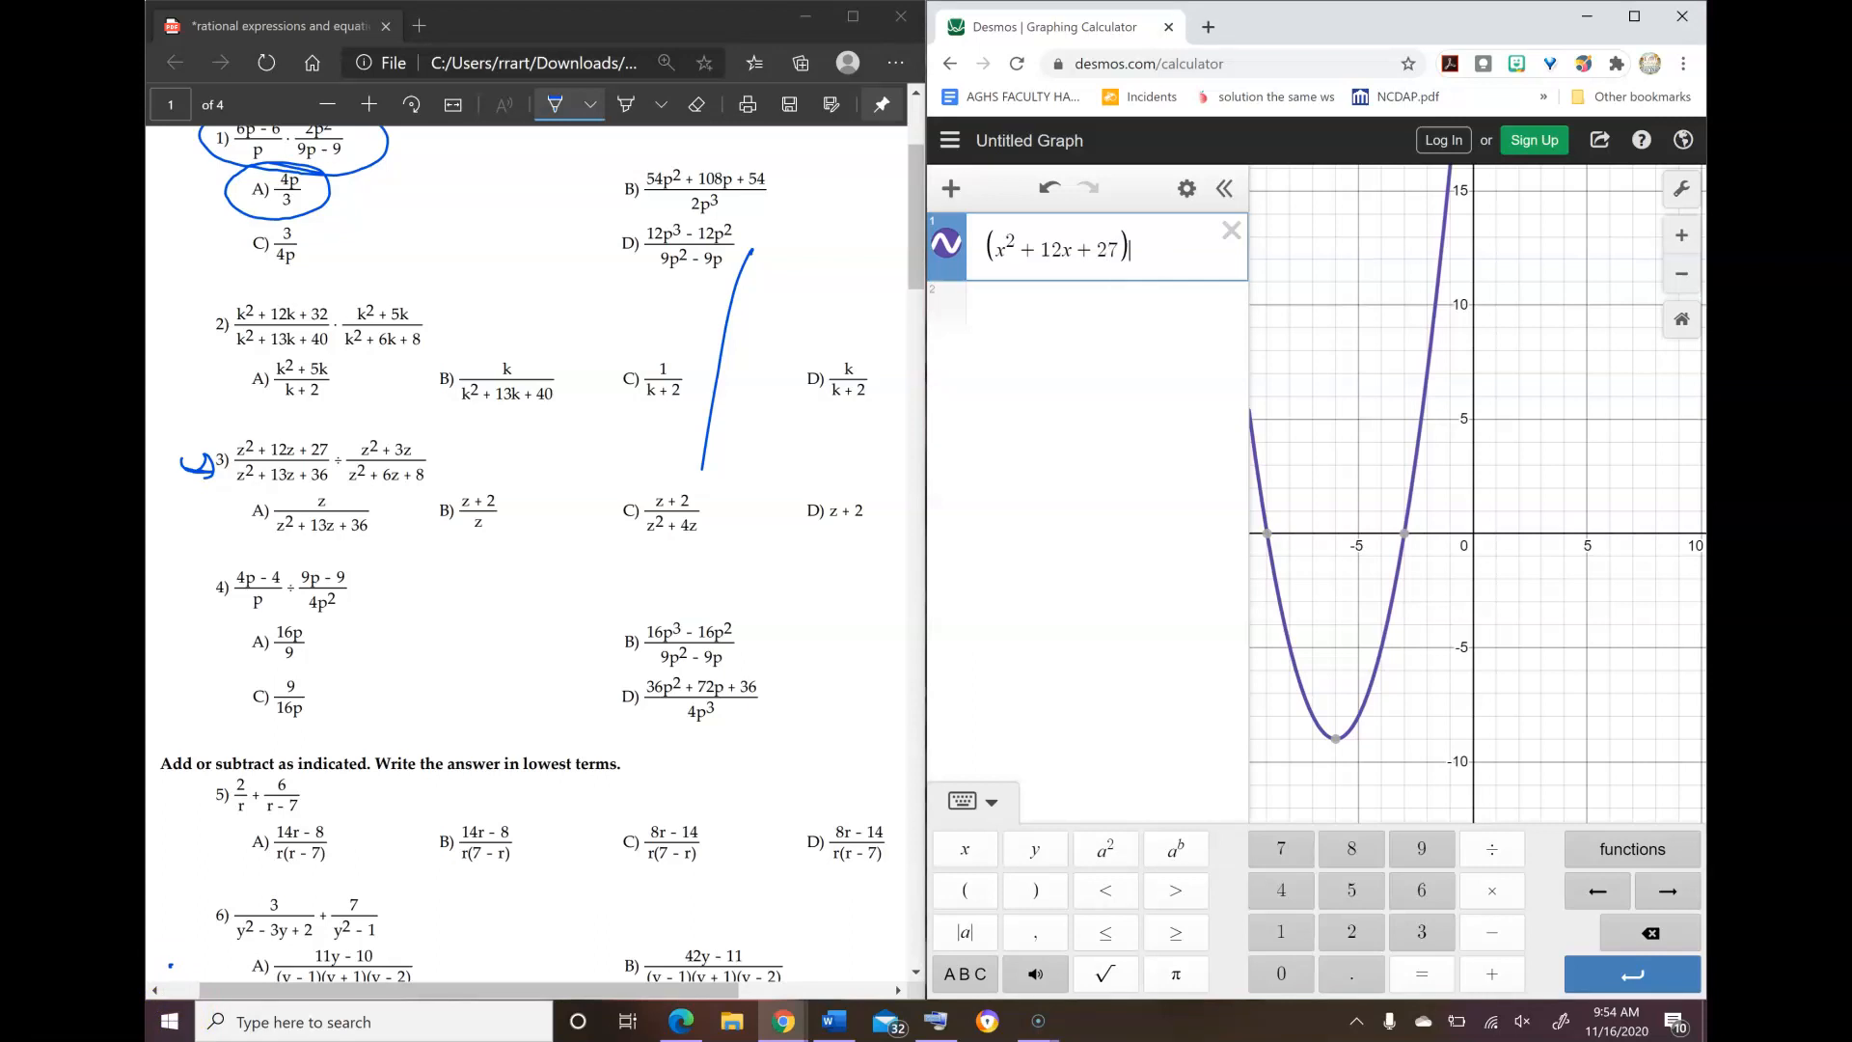
{"action": "type", "text": "/x^2+13x"}
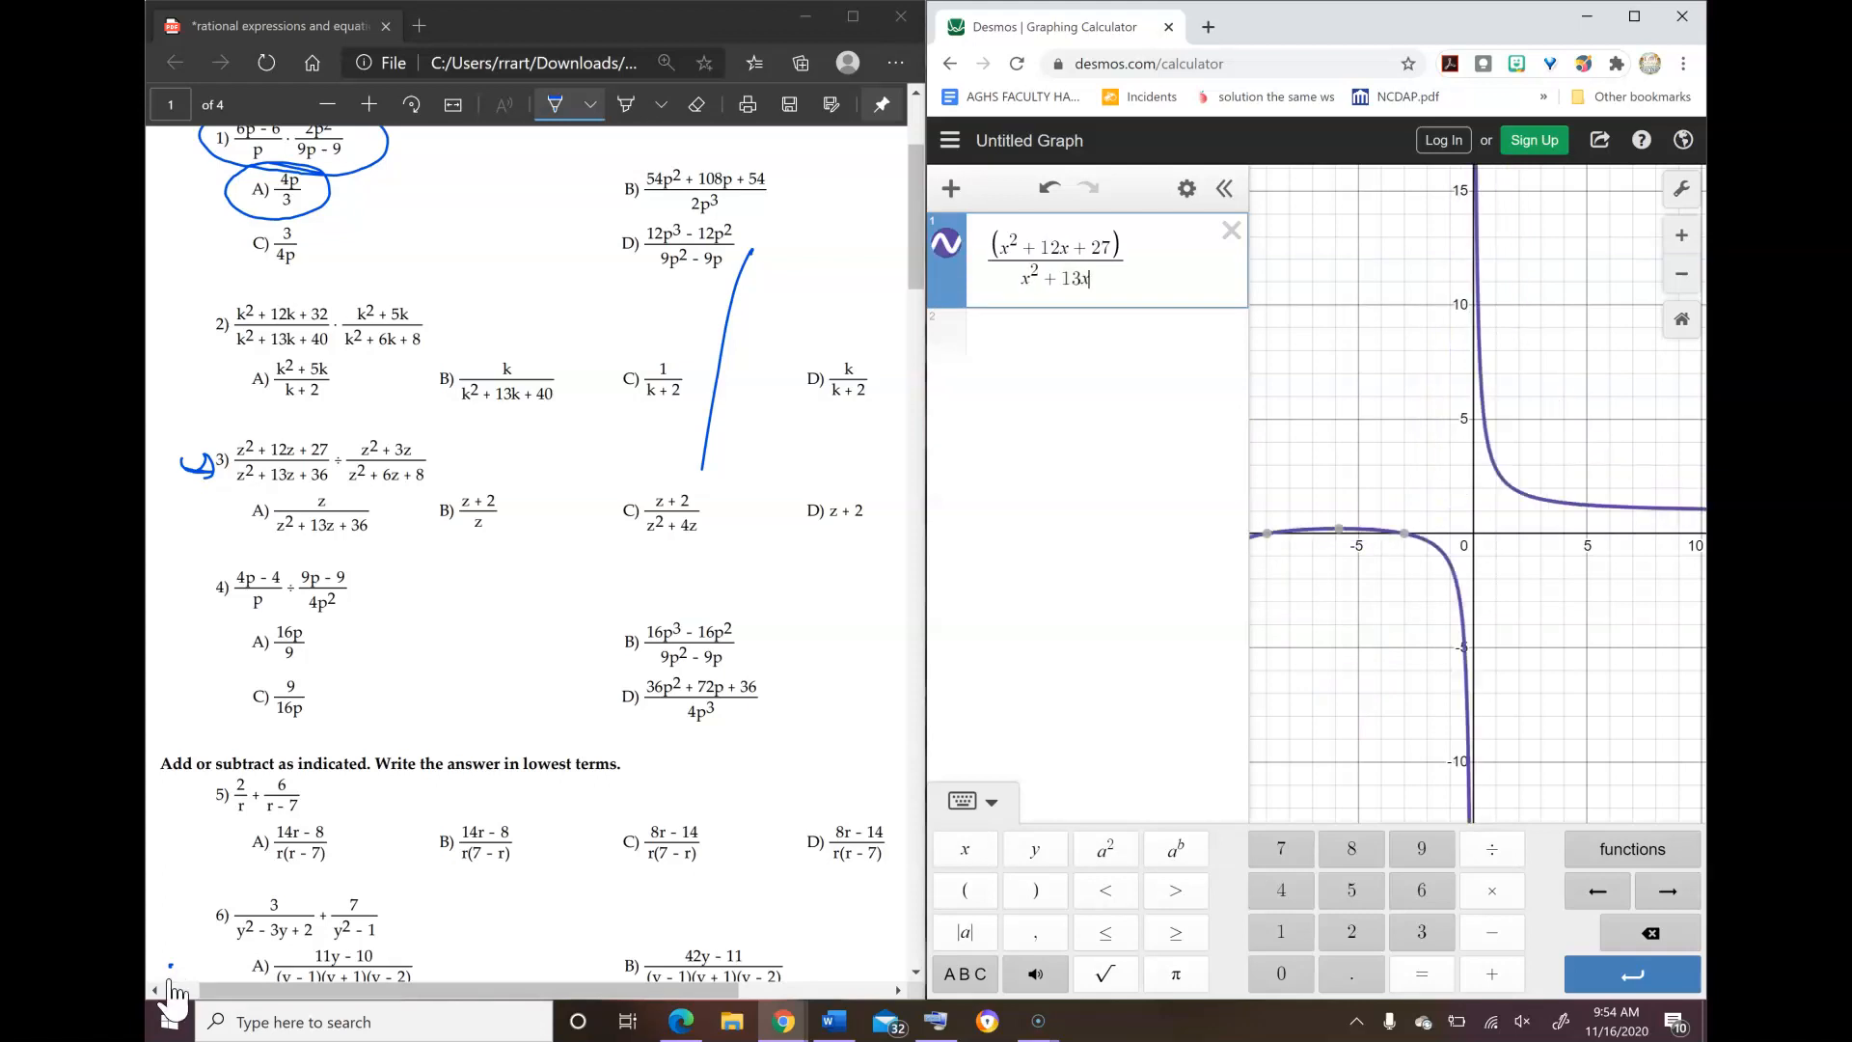
{"action": "type", "text": "+36"}
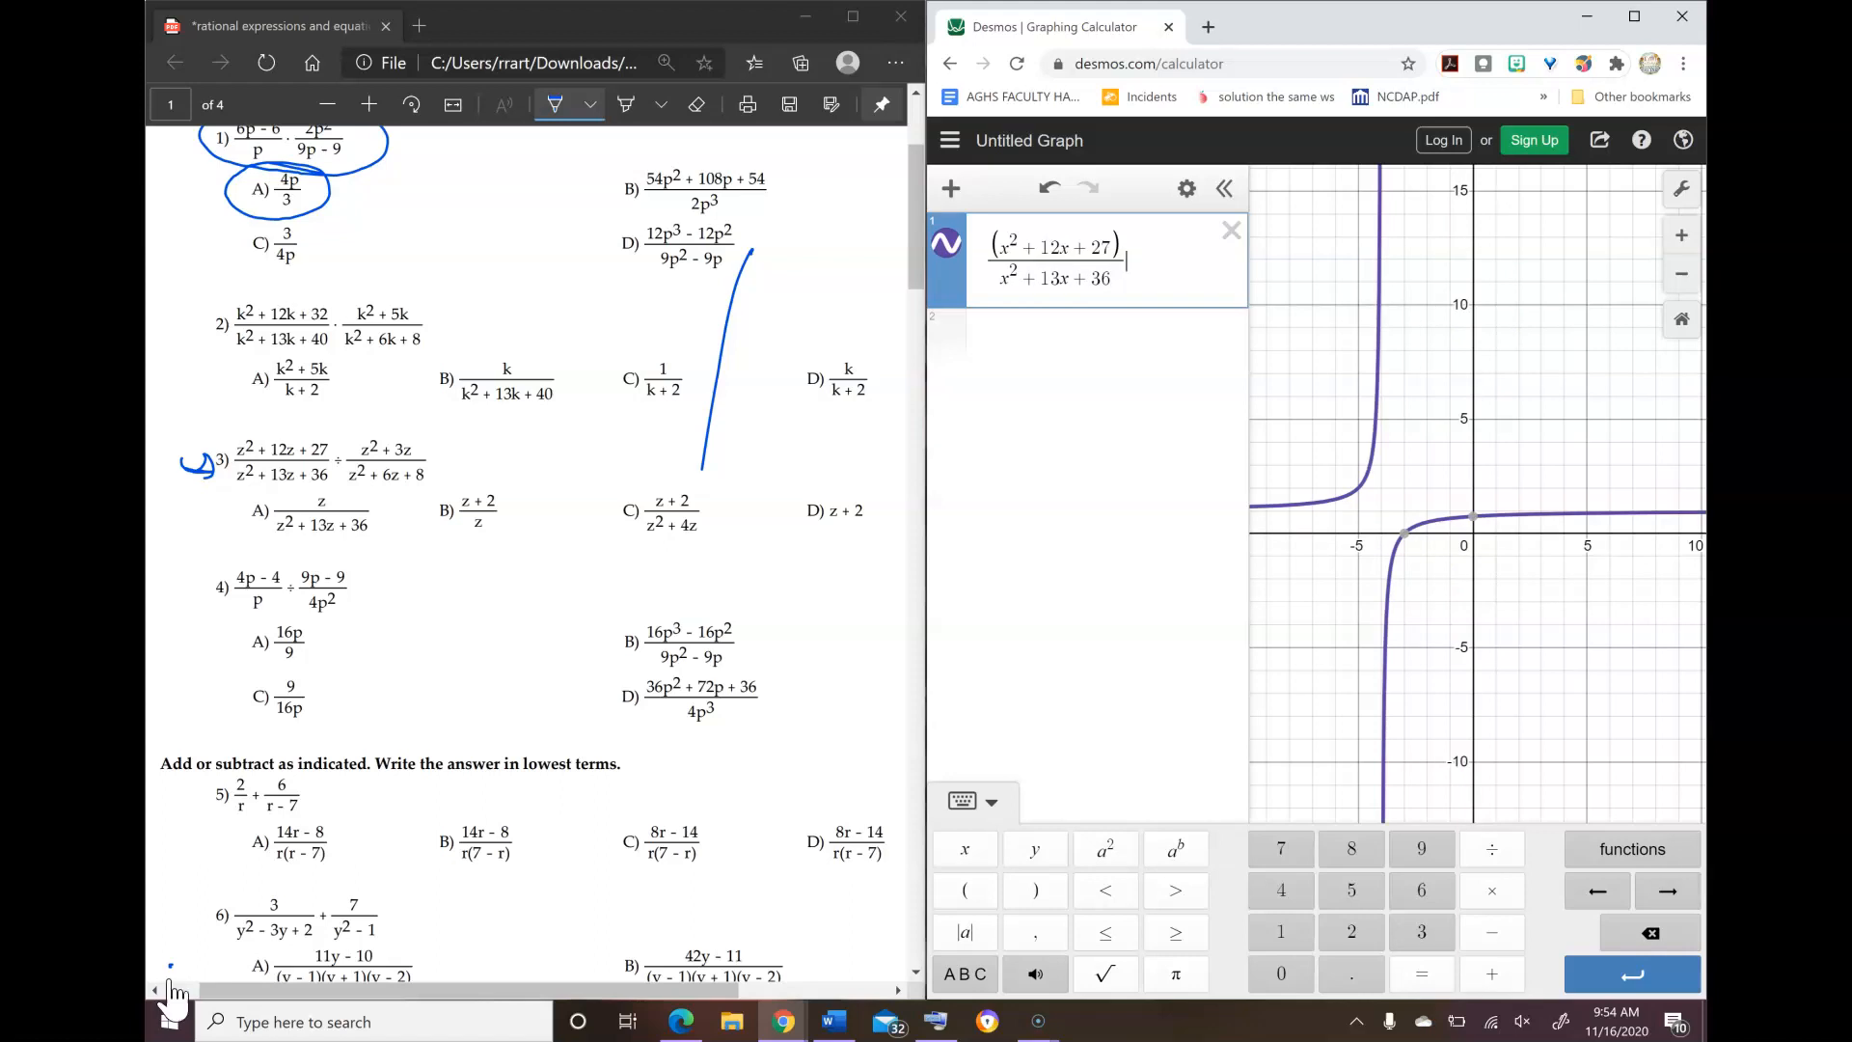
Step: Start an outer division beneath problem 3's first fraction in Desmos and circle problem 3's division sign on the worksheet
{"action": "type", "text": "/"}
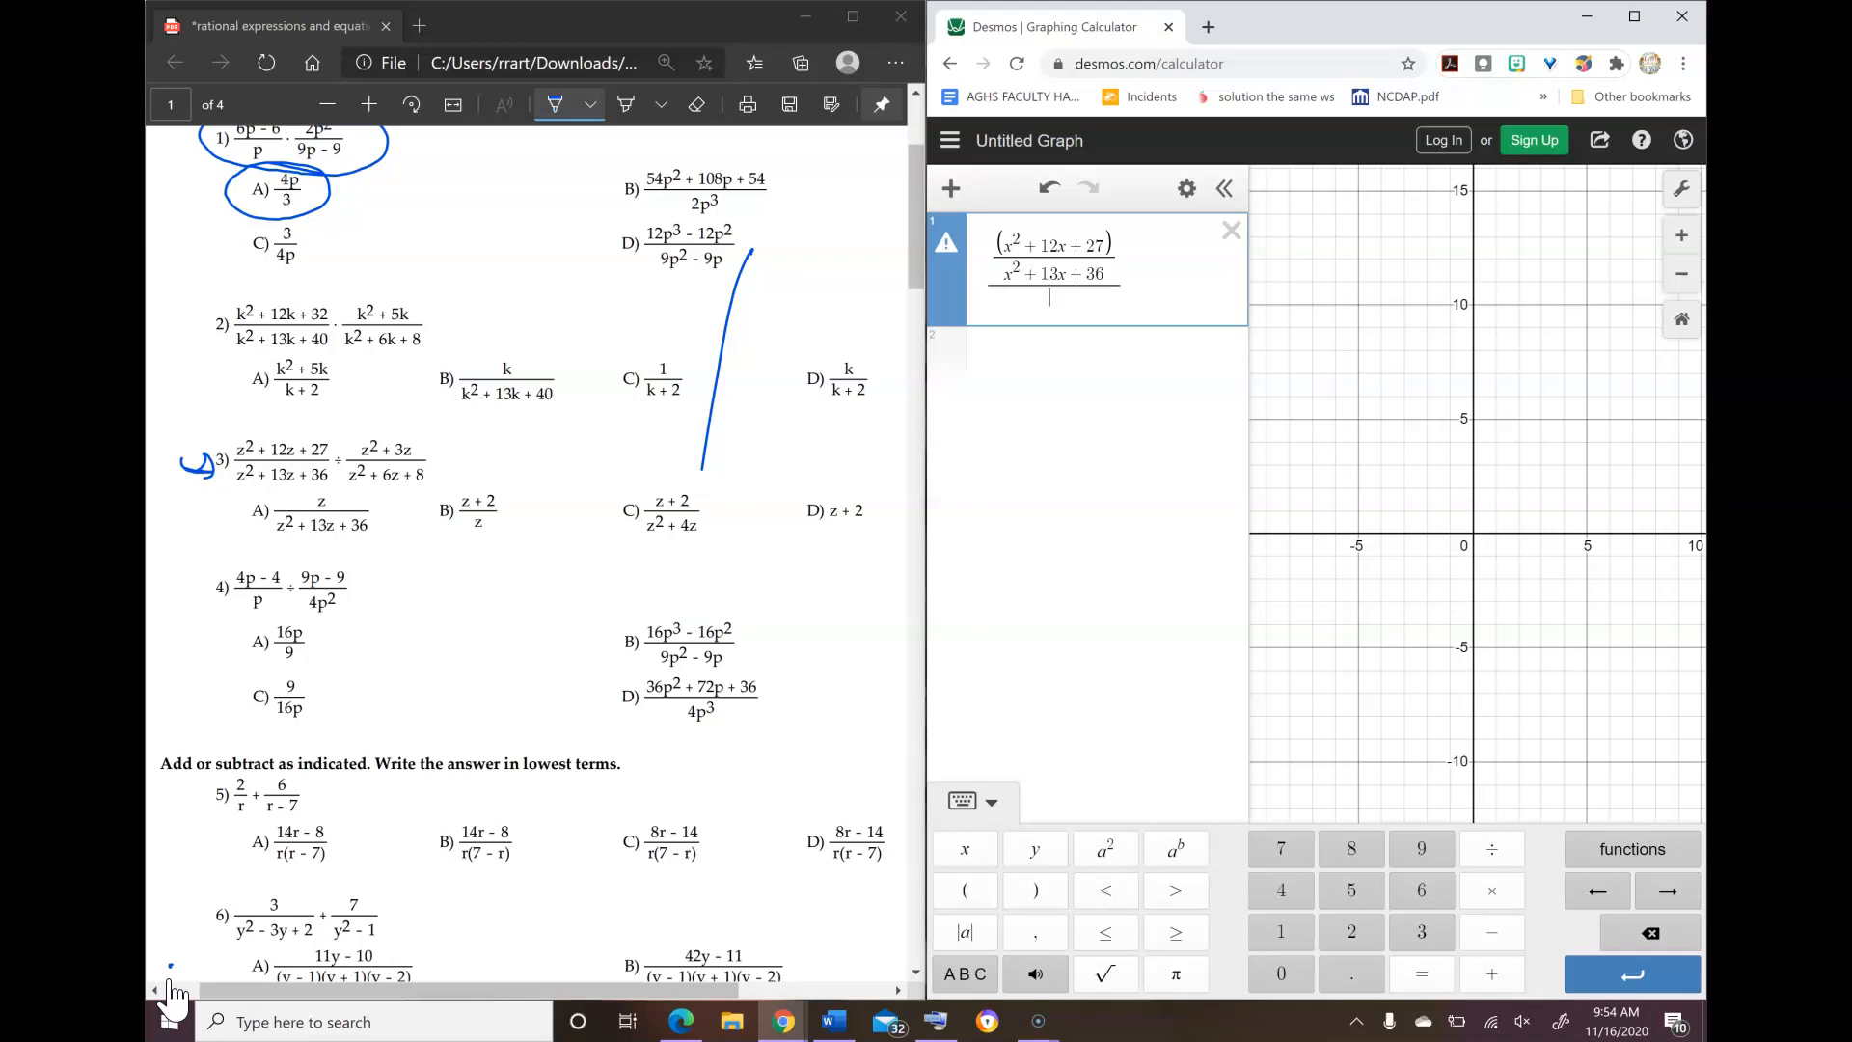
{"action": "left_click_drag", "start_coordinate": [349, 454], "coordinate": [336, 474]}
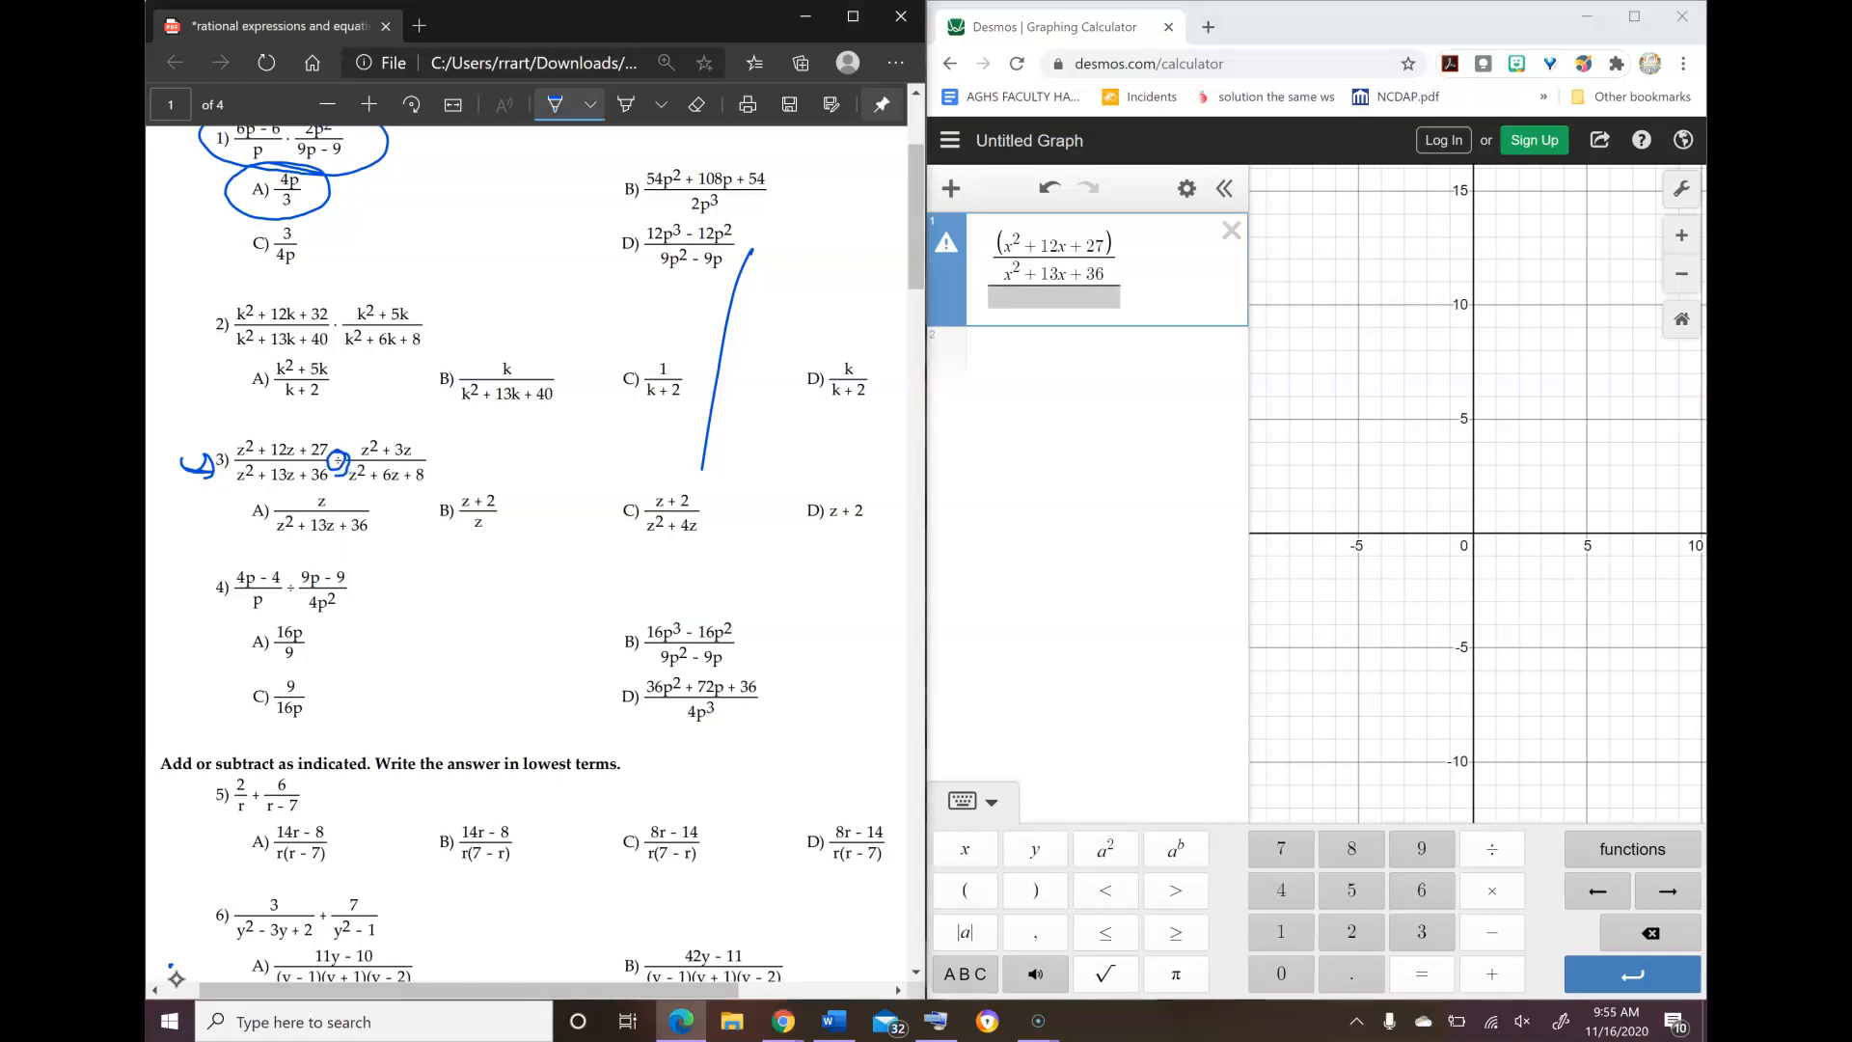
Step: Enter x² + 3x after an opening parenthesis in the outer denominator as the numerator of problem 3's second fraction
{"action": "left_click", "coordinate": [1053, 297]}
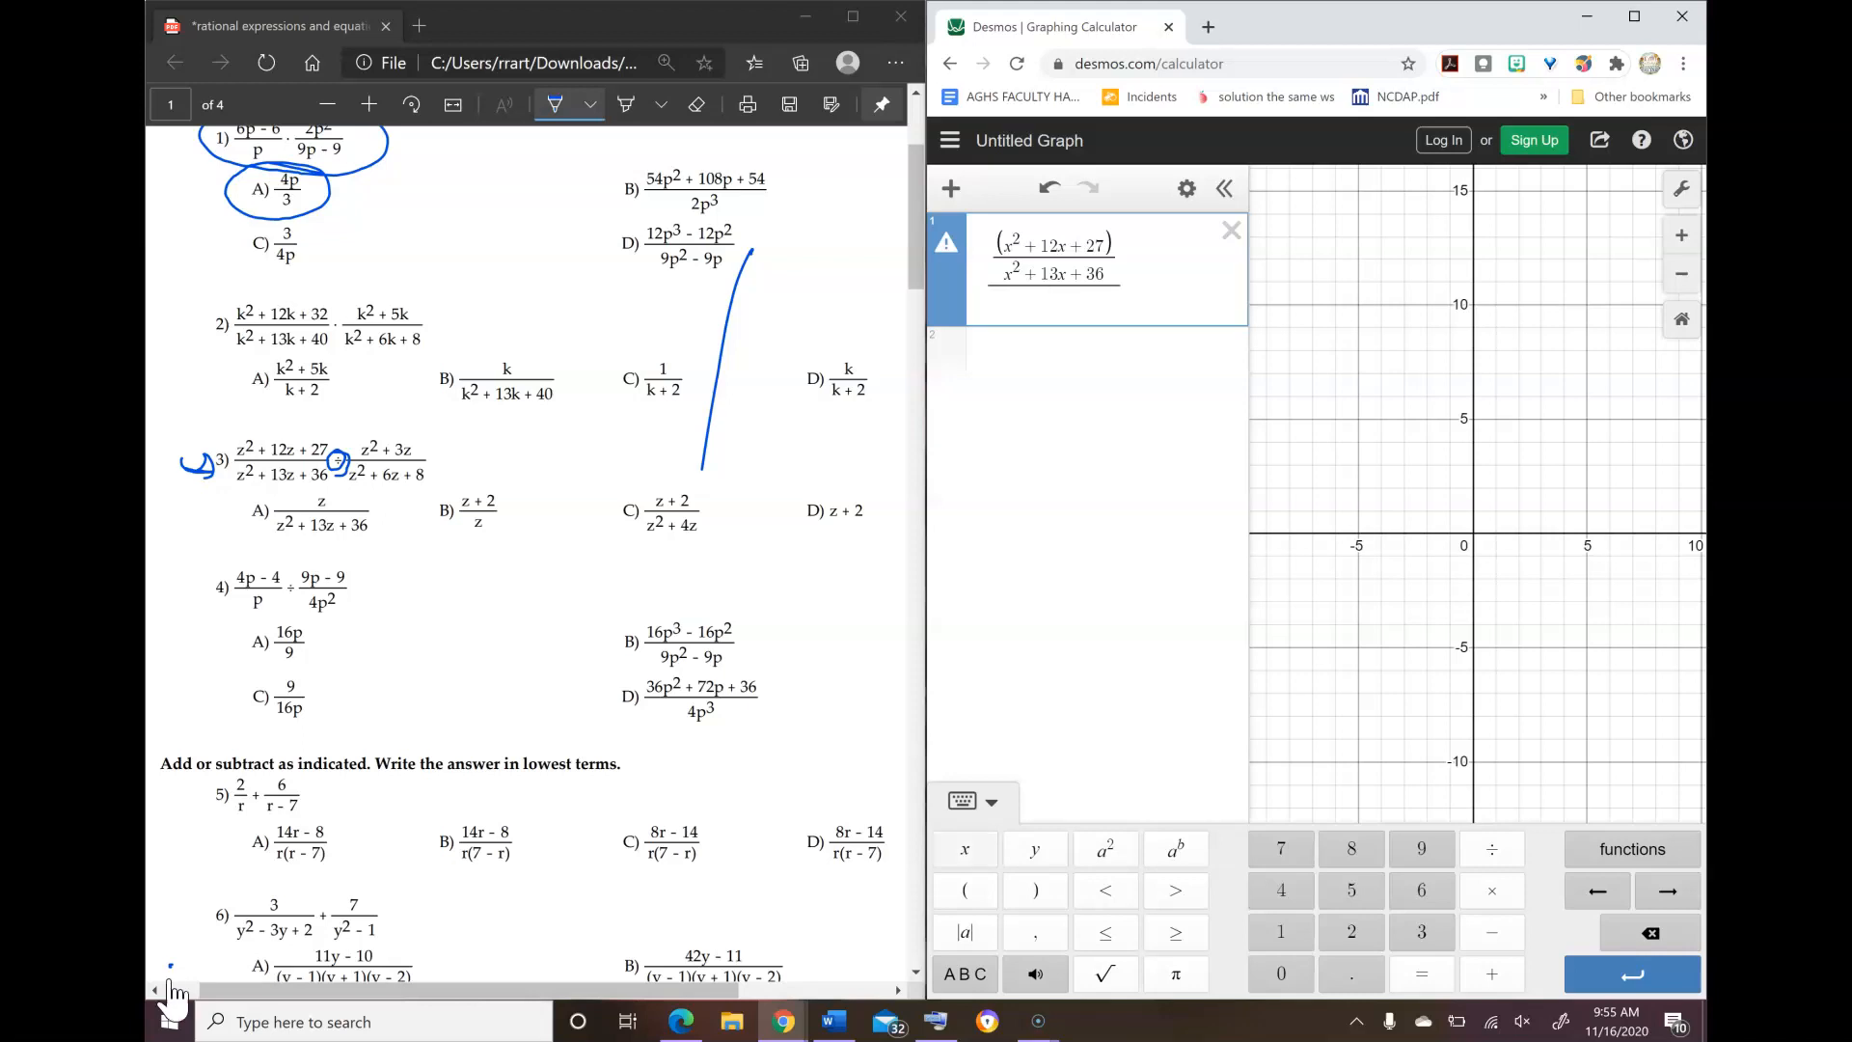
{"action": "type", "text": "(x"}
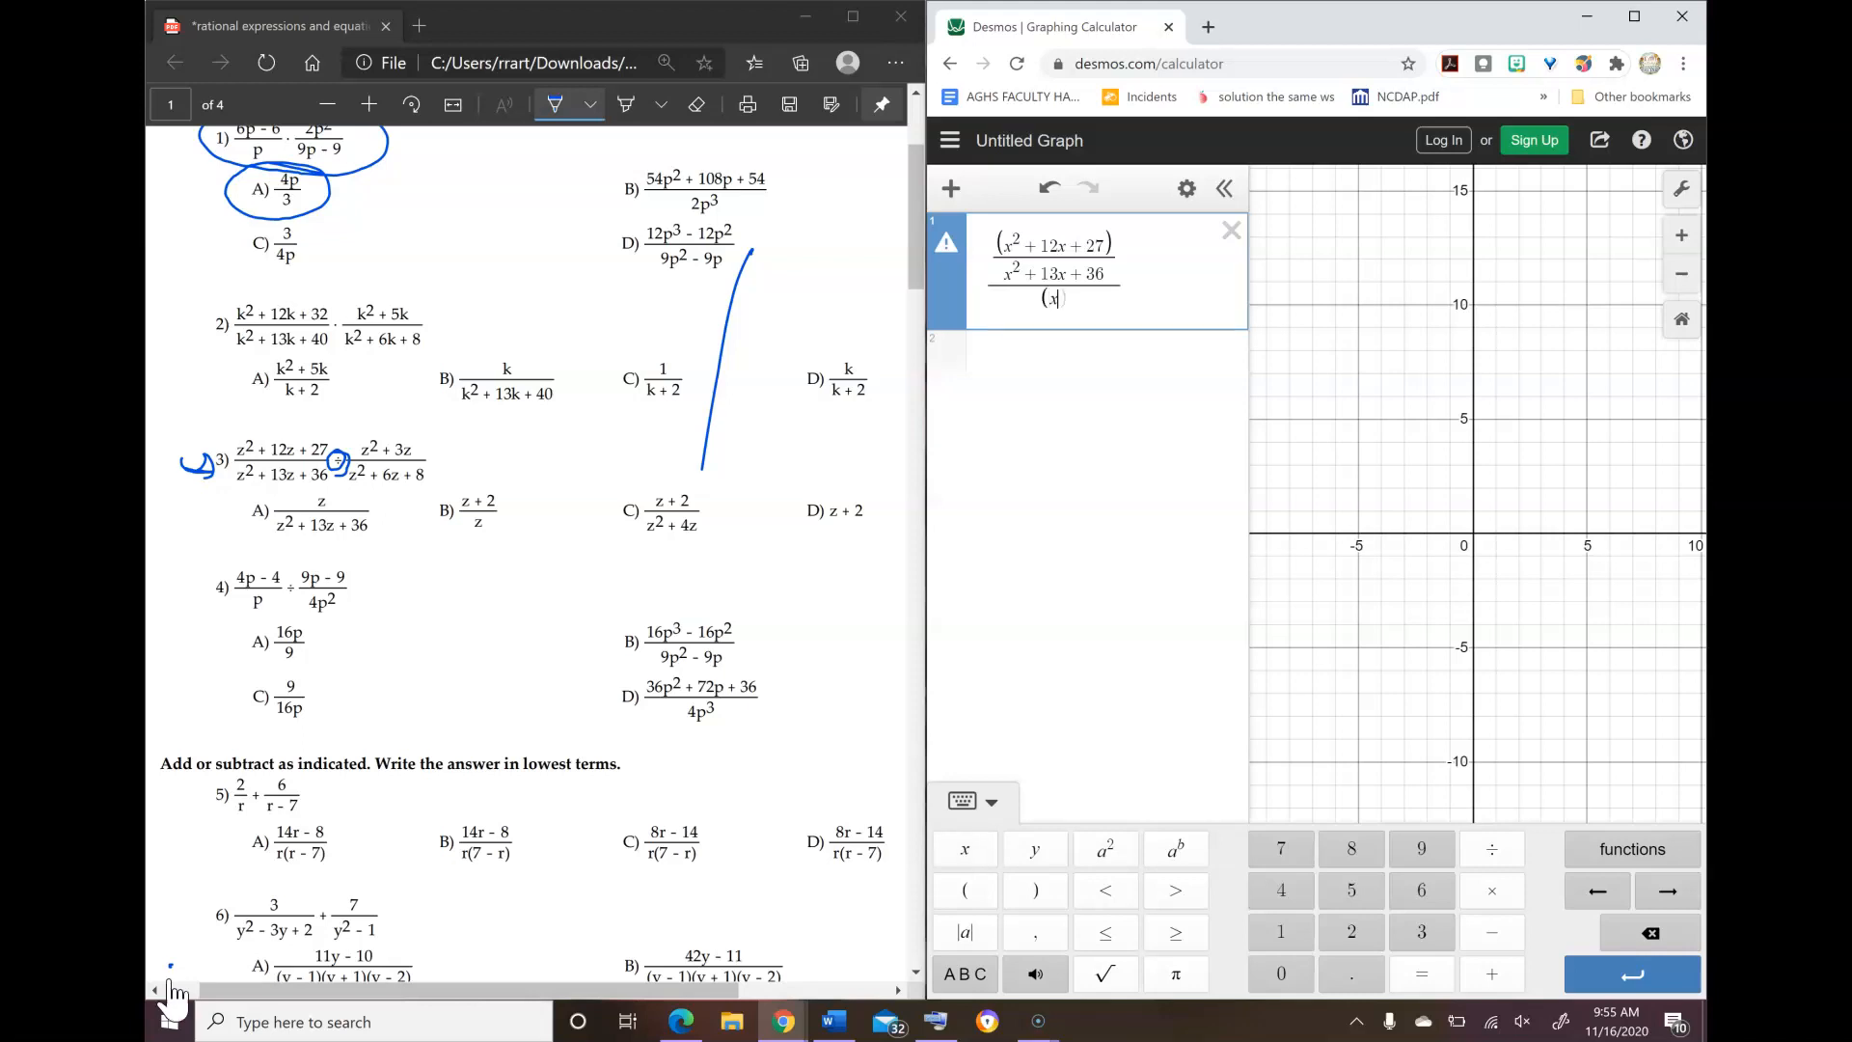
{"action": "type", "text": "^22"}
{"action": "key", "text": "Right"}
{"action": "type", "text": "+3x"}
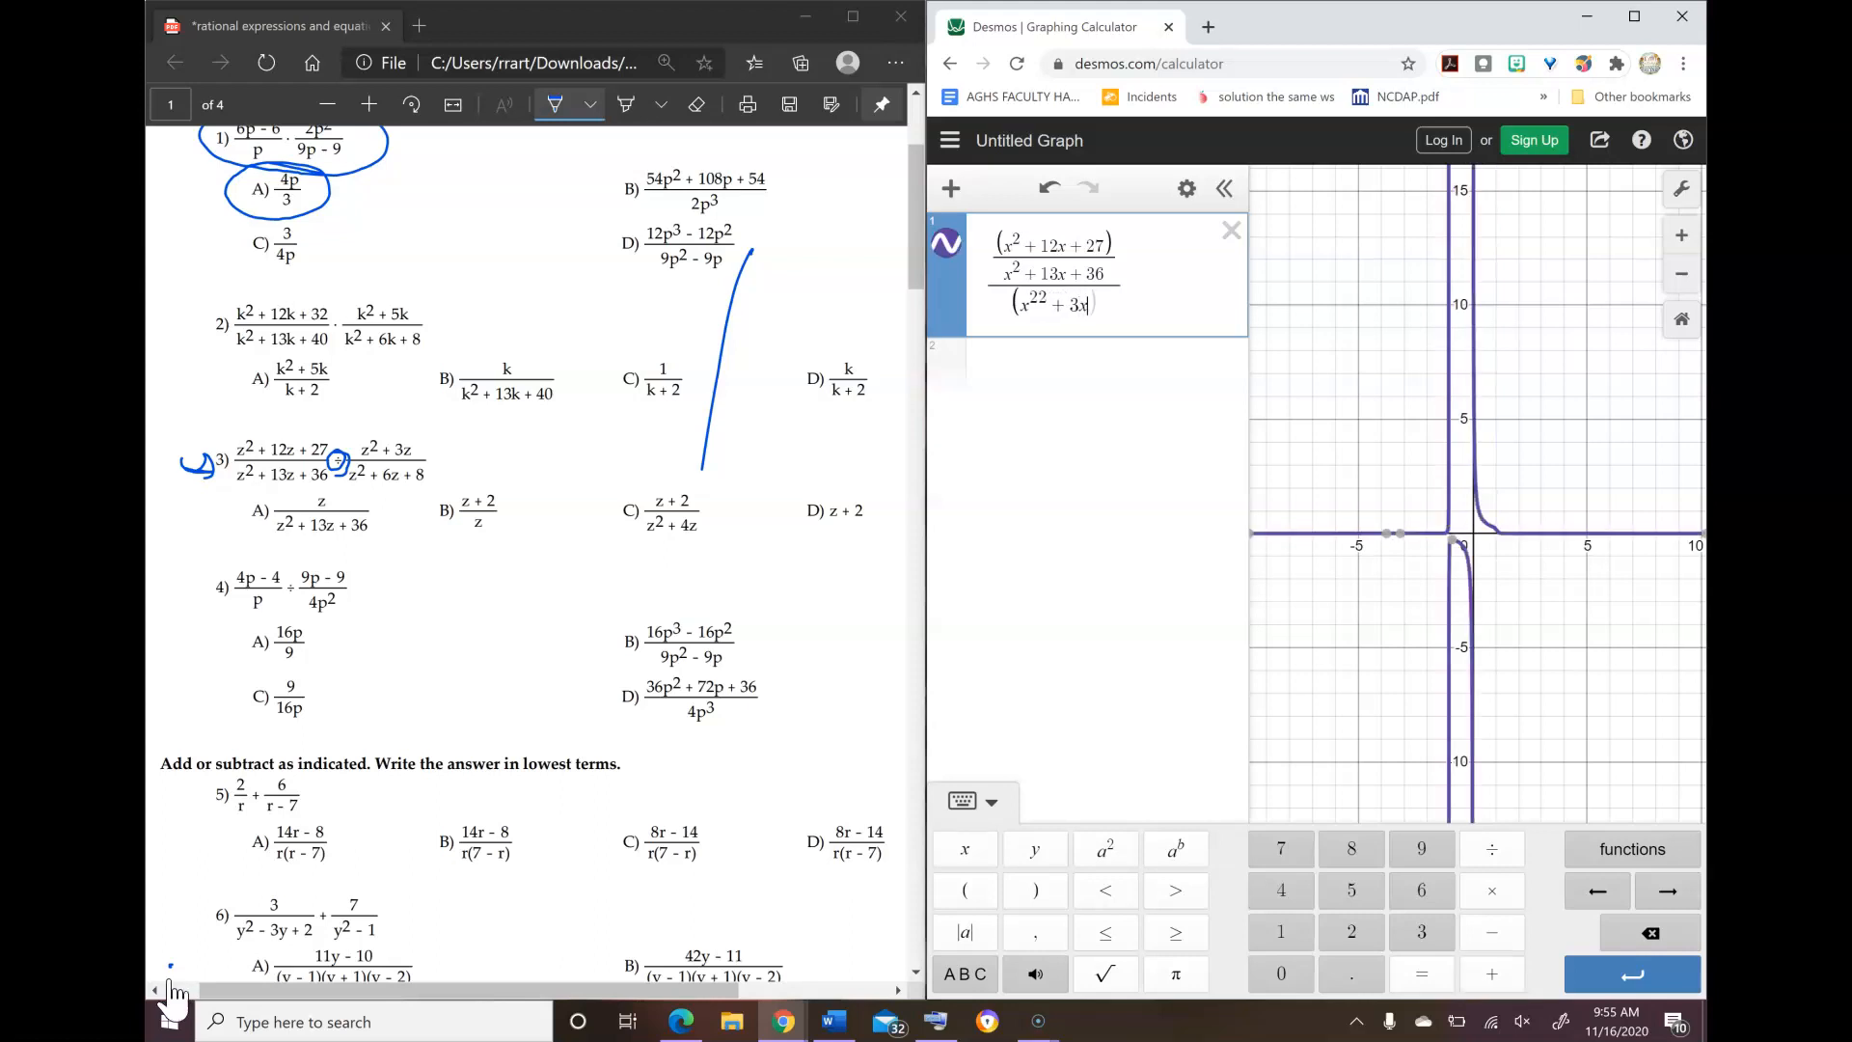
{"action": "key", "text": "BackSpace"}
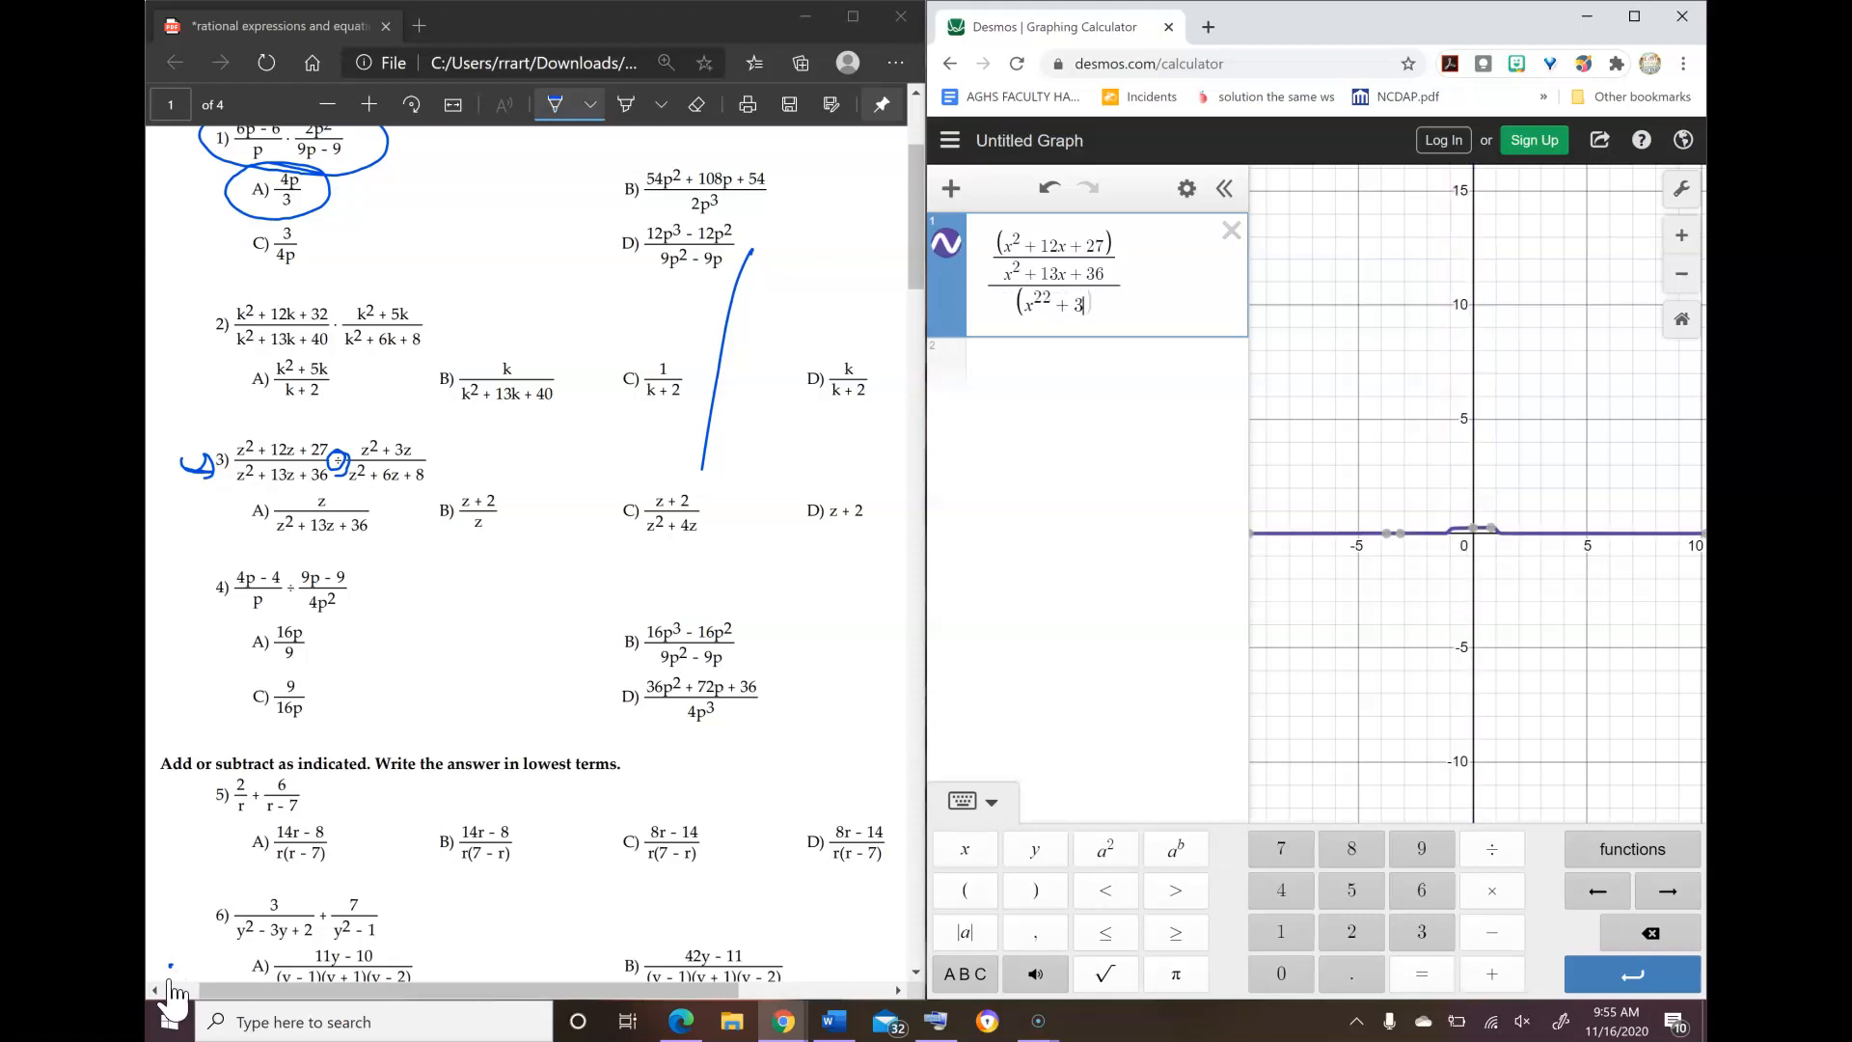
{"action": "type", "text": "x"}
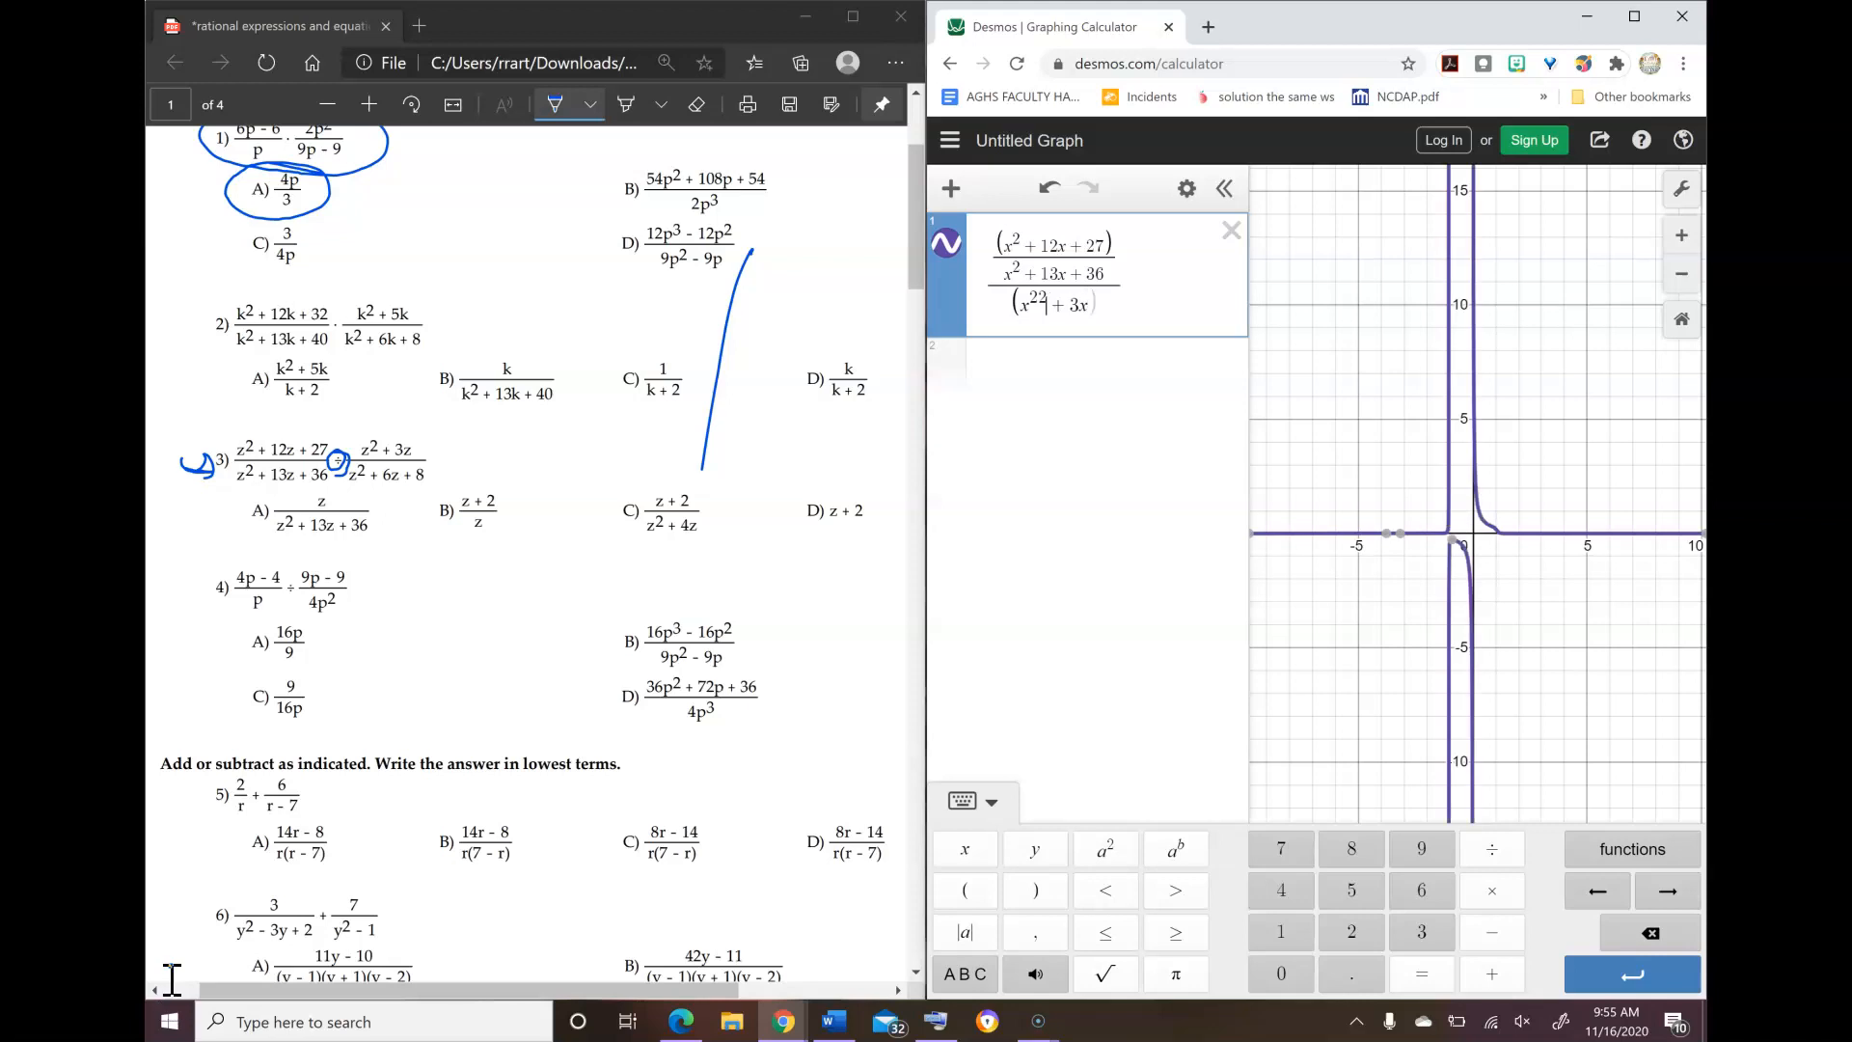
{"action": "key", "text": "Left"}
{"action": "key", "text": "Left"}
{"action": "key", "text": "Left"}
{"action": "key", "text": "Left"}
{"action": "key", "text": "BackSpace"}
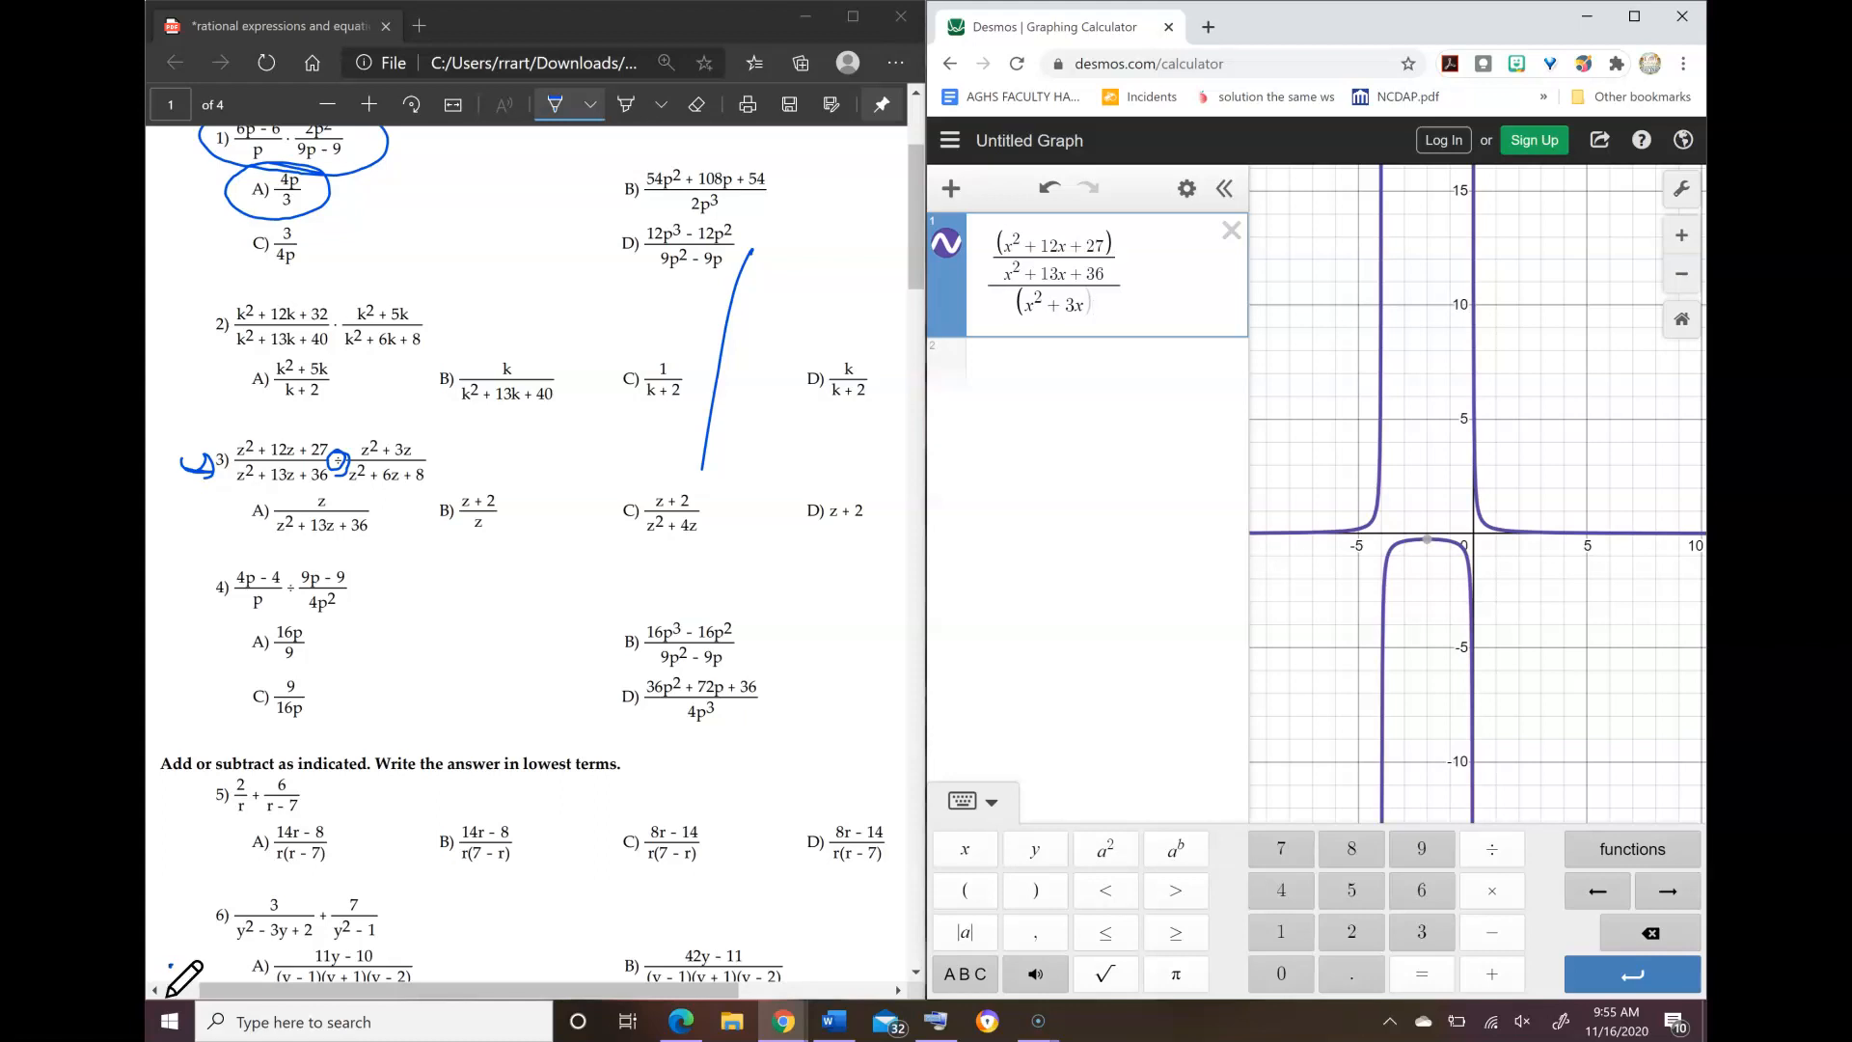
Step: Close the parenthesis and divide it by x² + 6x + 8 to complete problem 3's second fraction
{"action": "type", "text": ")/"}
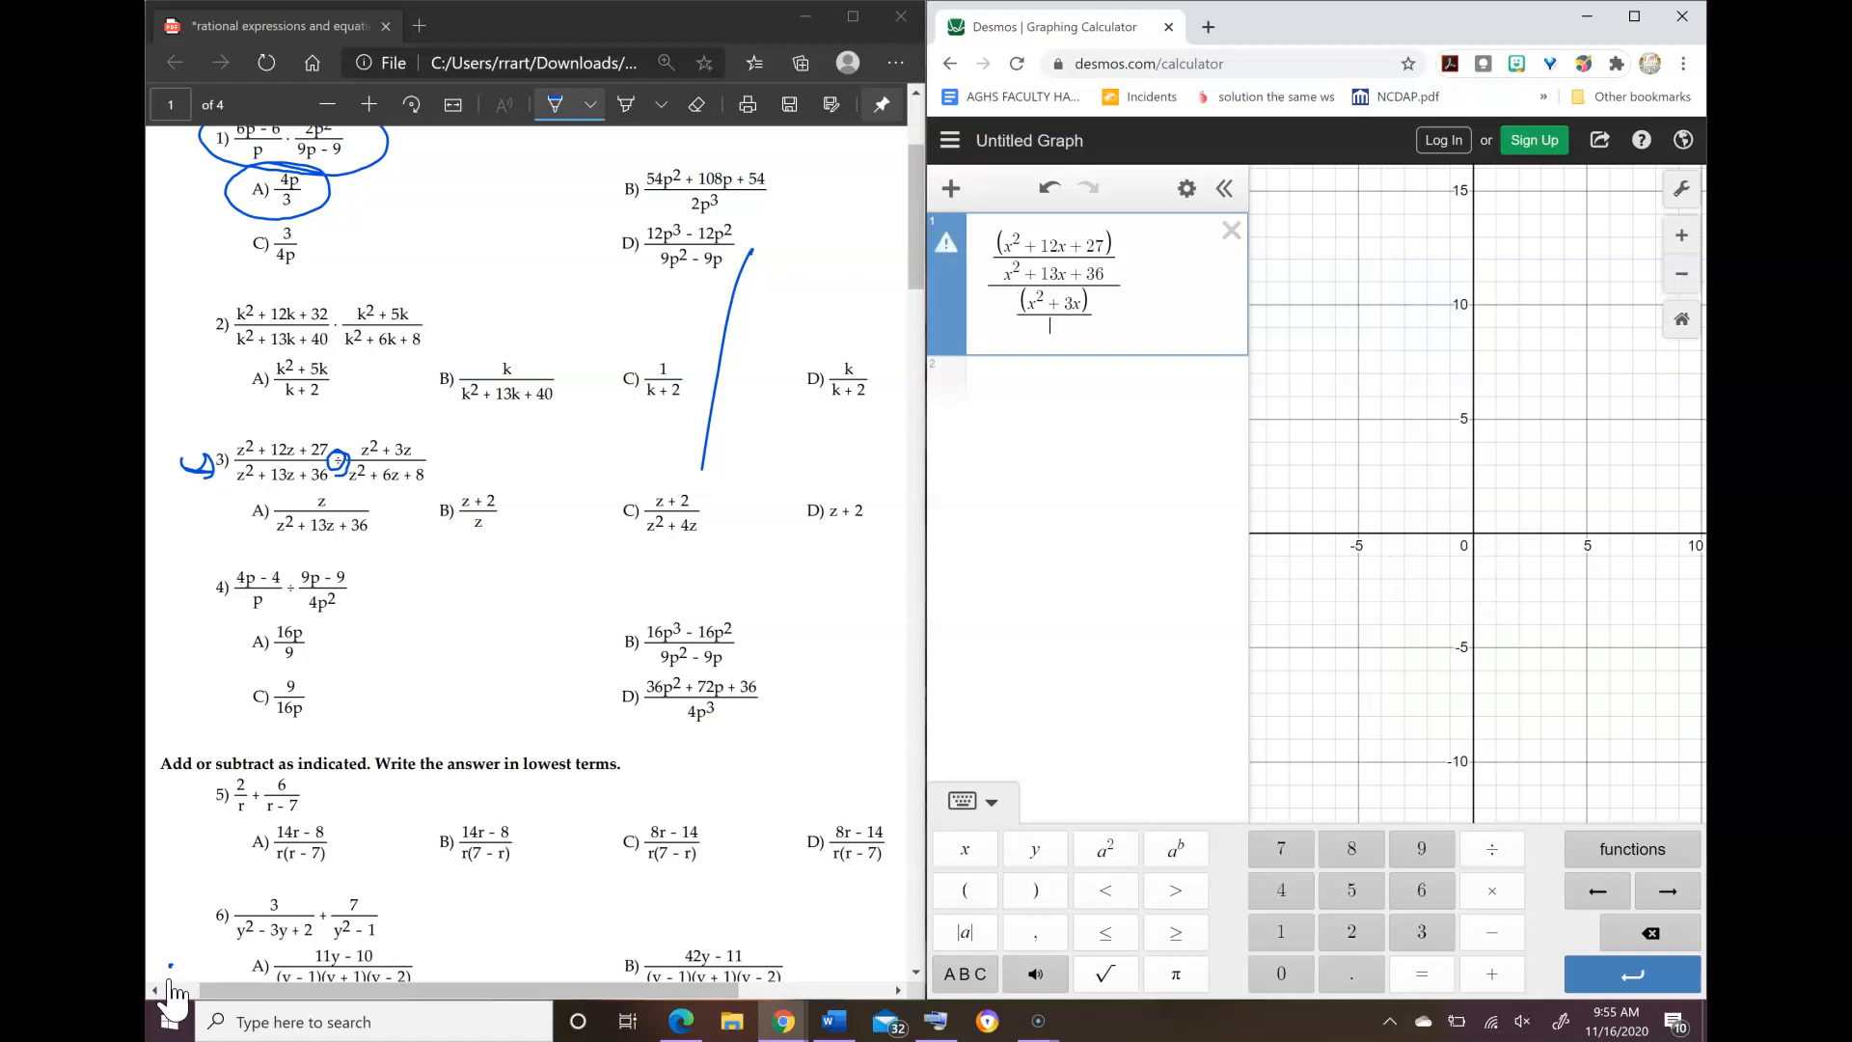
{"action": "type", "text": "x"}
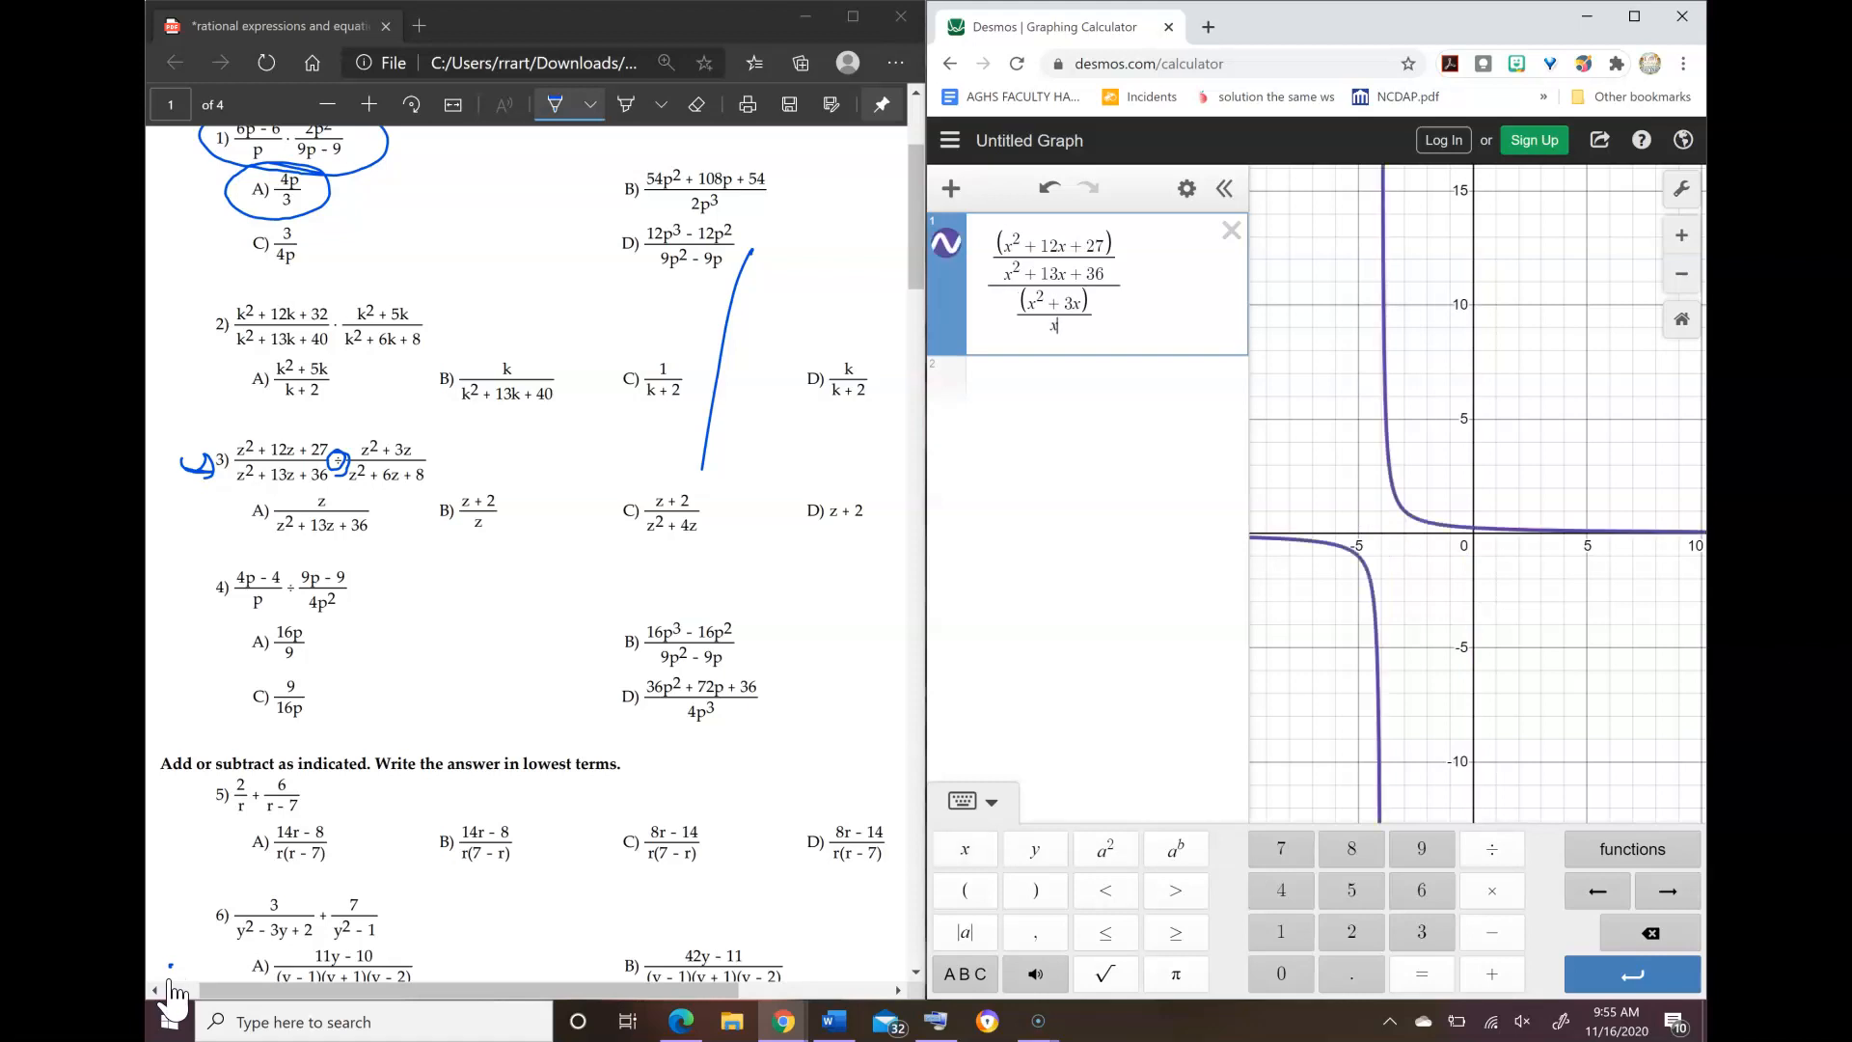
{"action": "type", "text": "^2"}
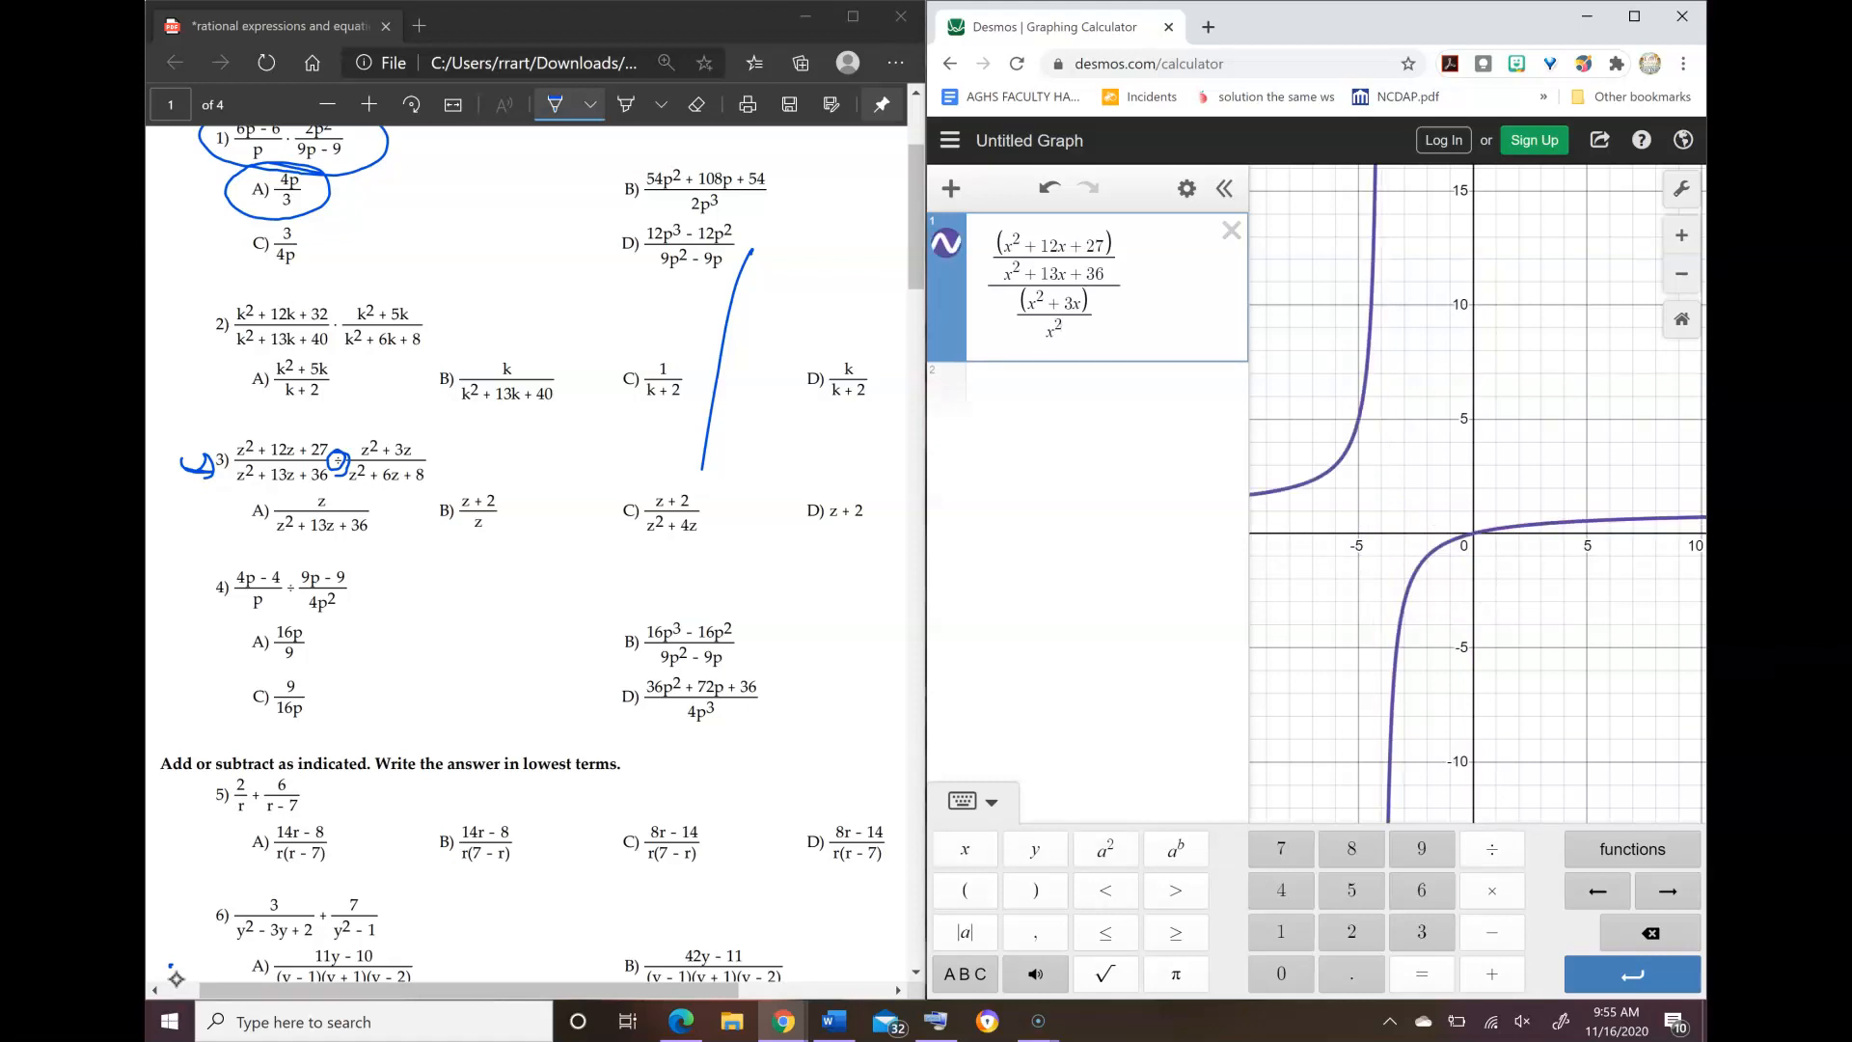
{"action": "type", "text": "+6"}
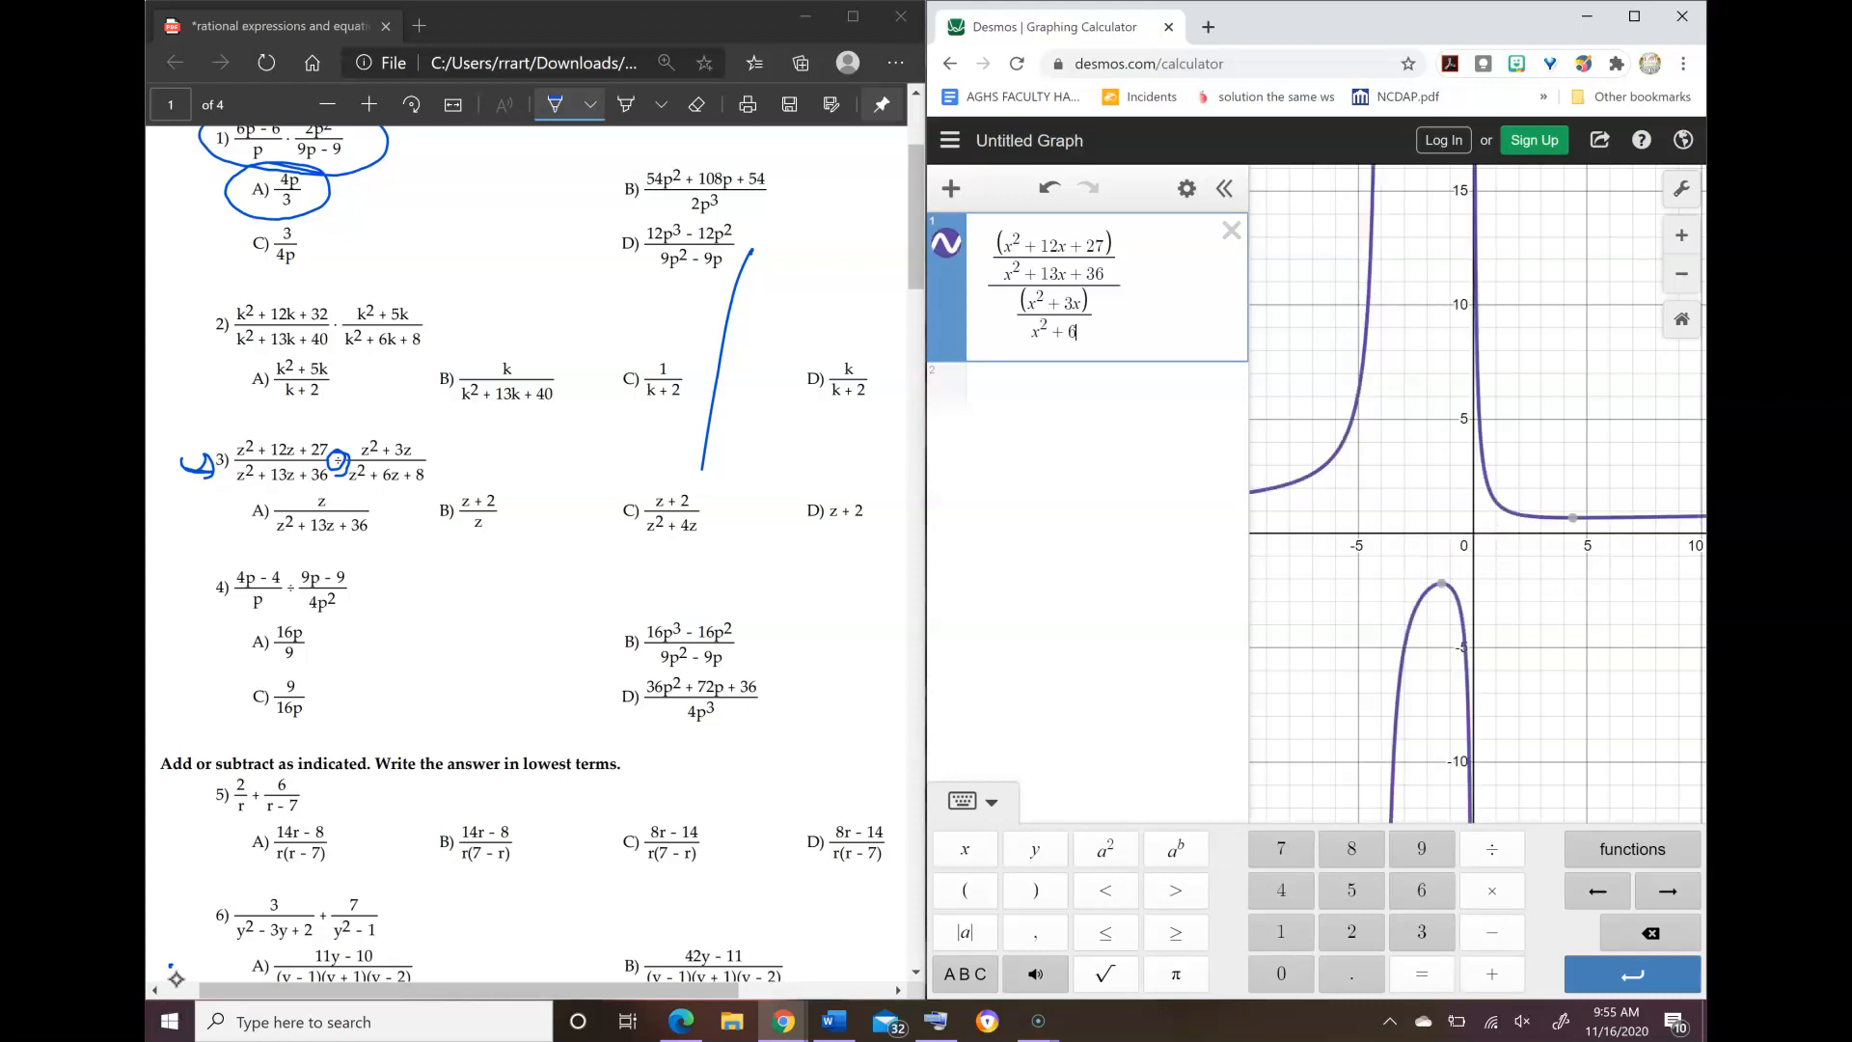
{"action": "type", "text": "x+8"}
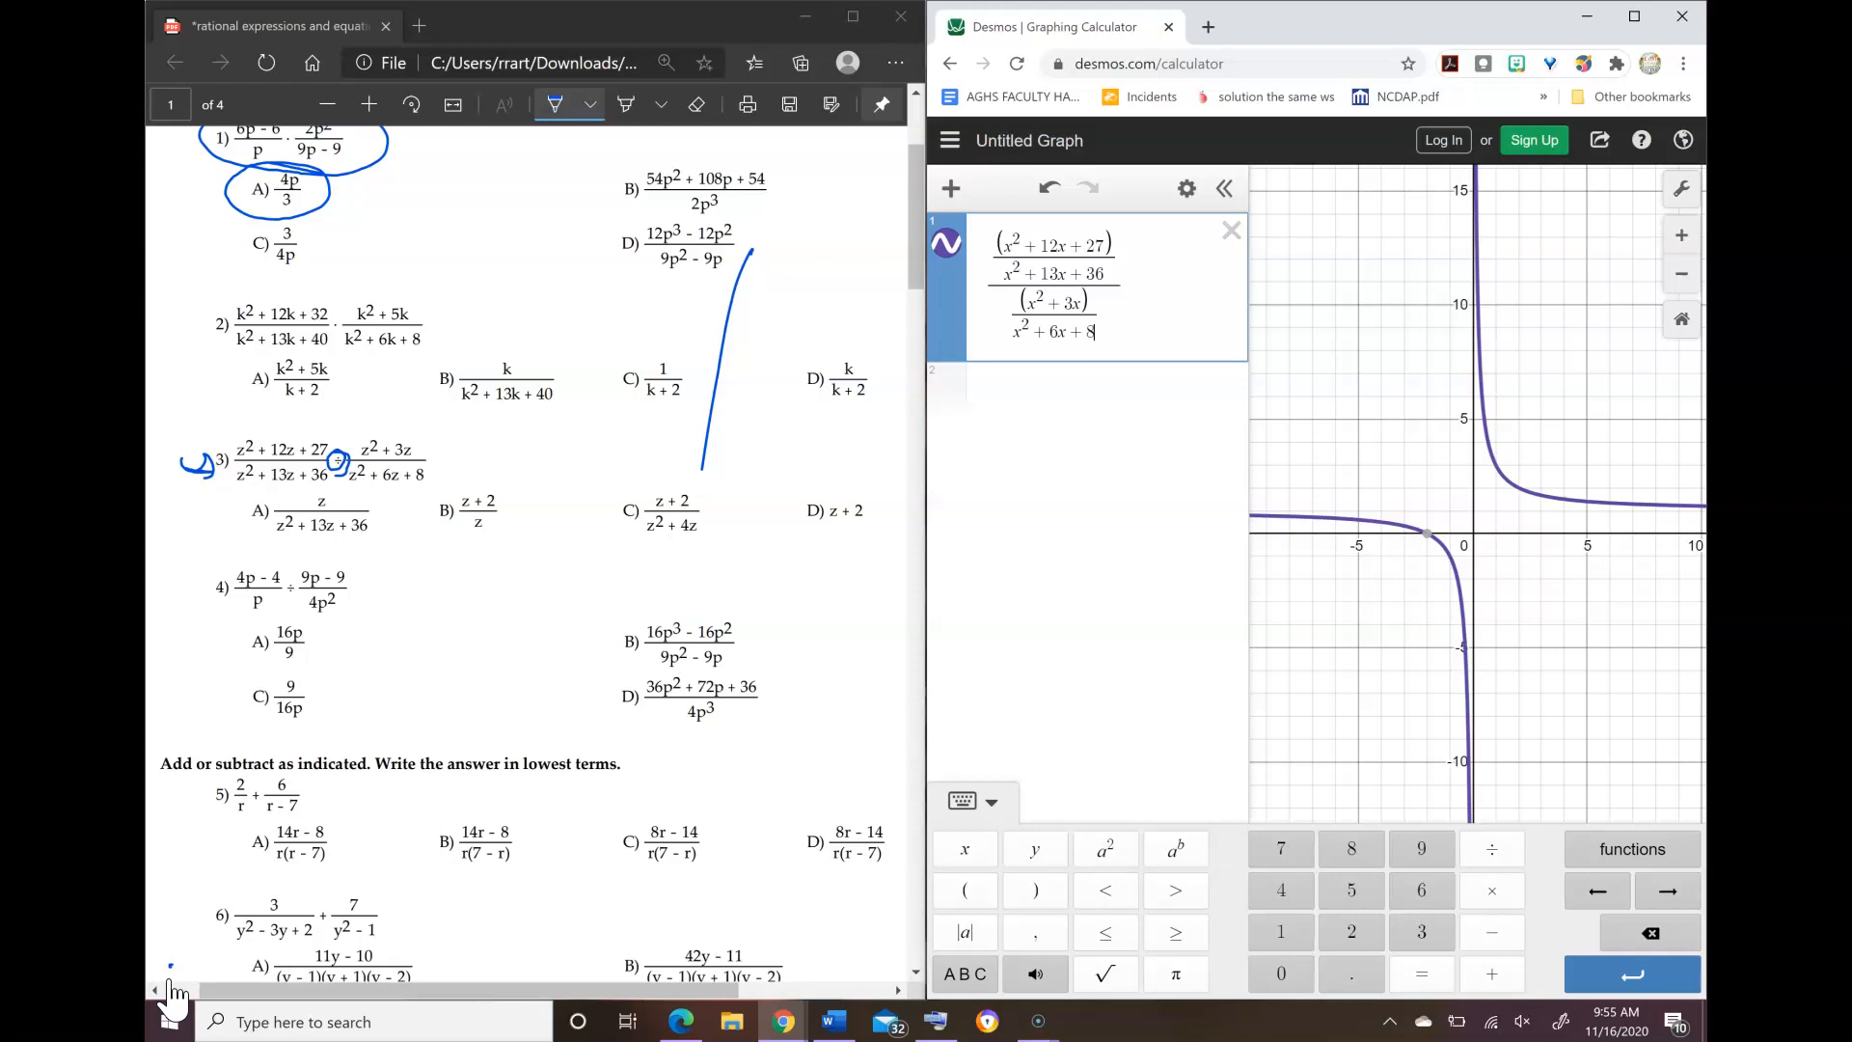
Step: Graph x + 2 as a second expression and cross out answer choice D of problem 3 on the worksheet
{"action": "key", "text": "Return"}
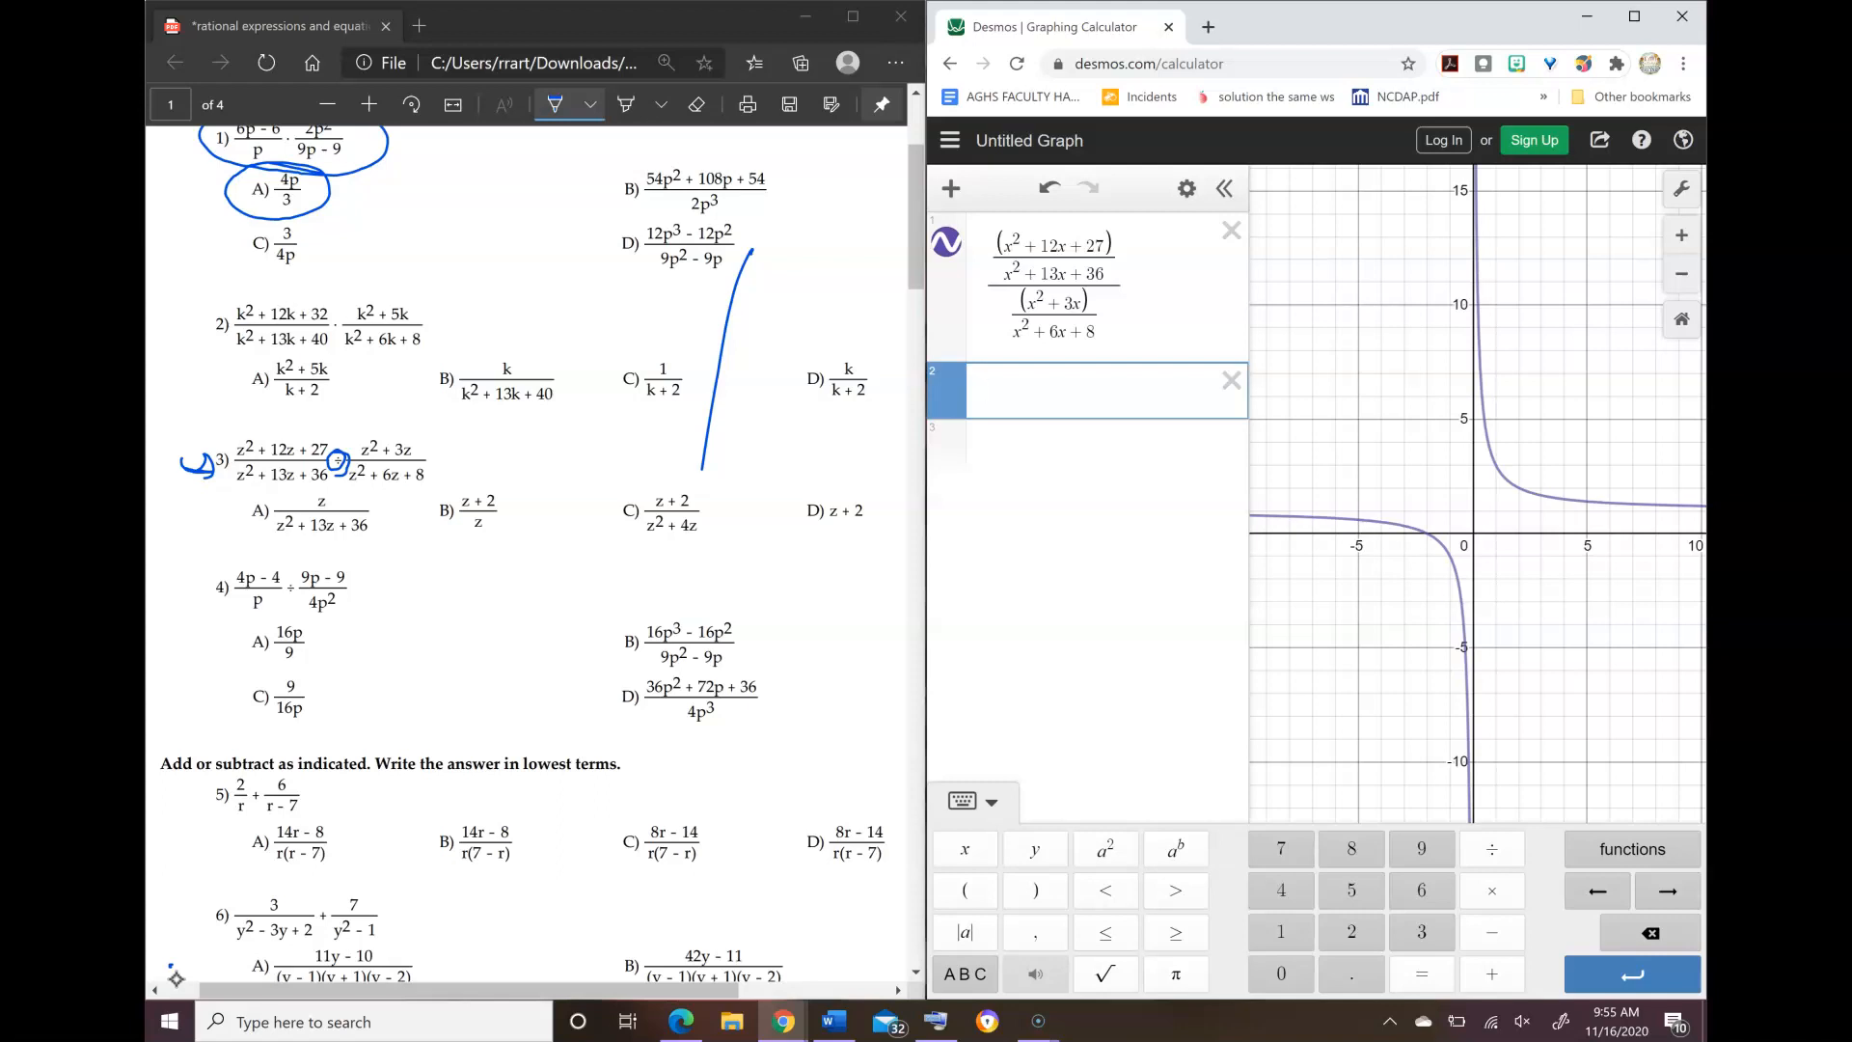
{"action": "type", "text": "x + 2"}
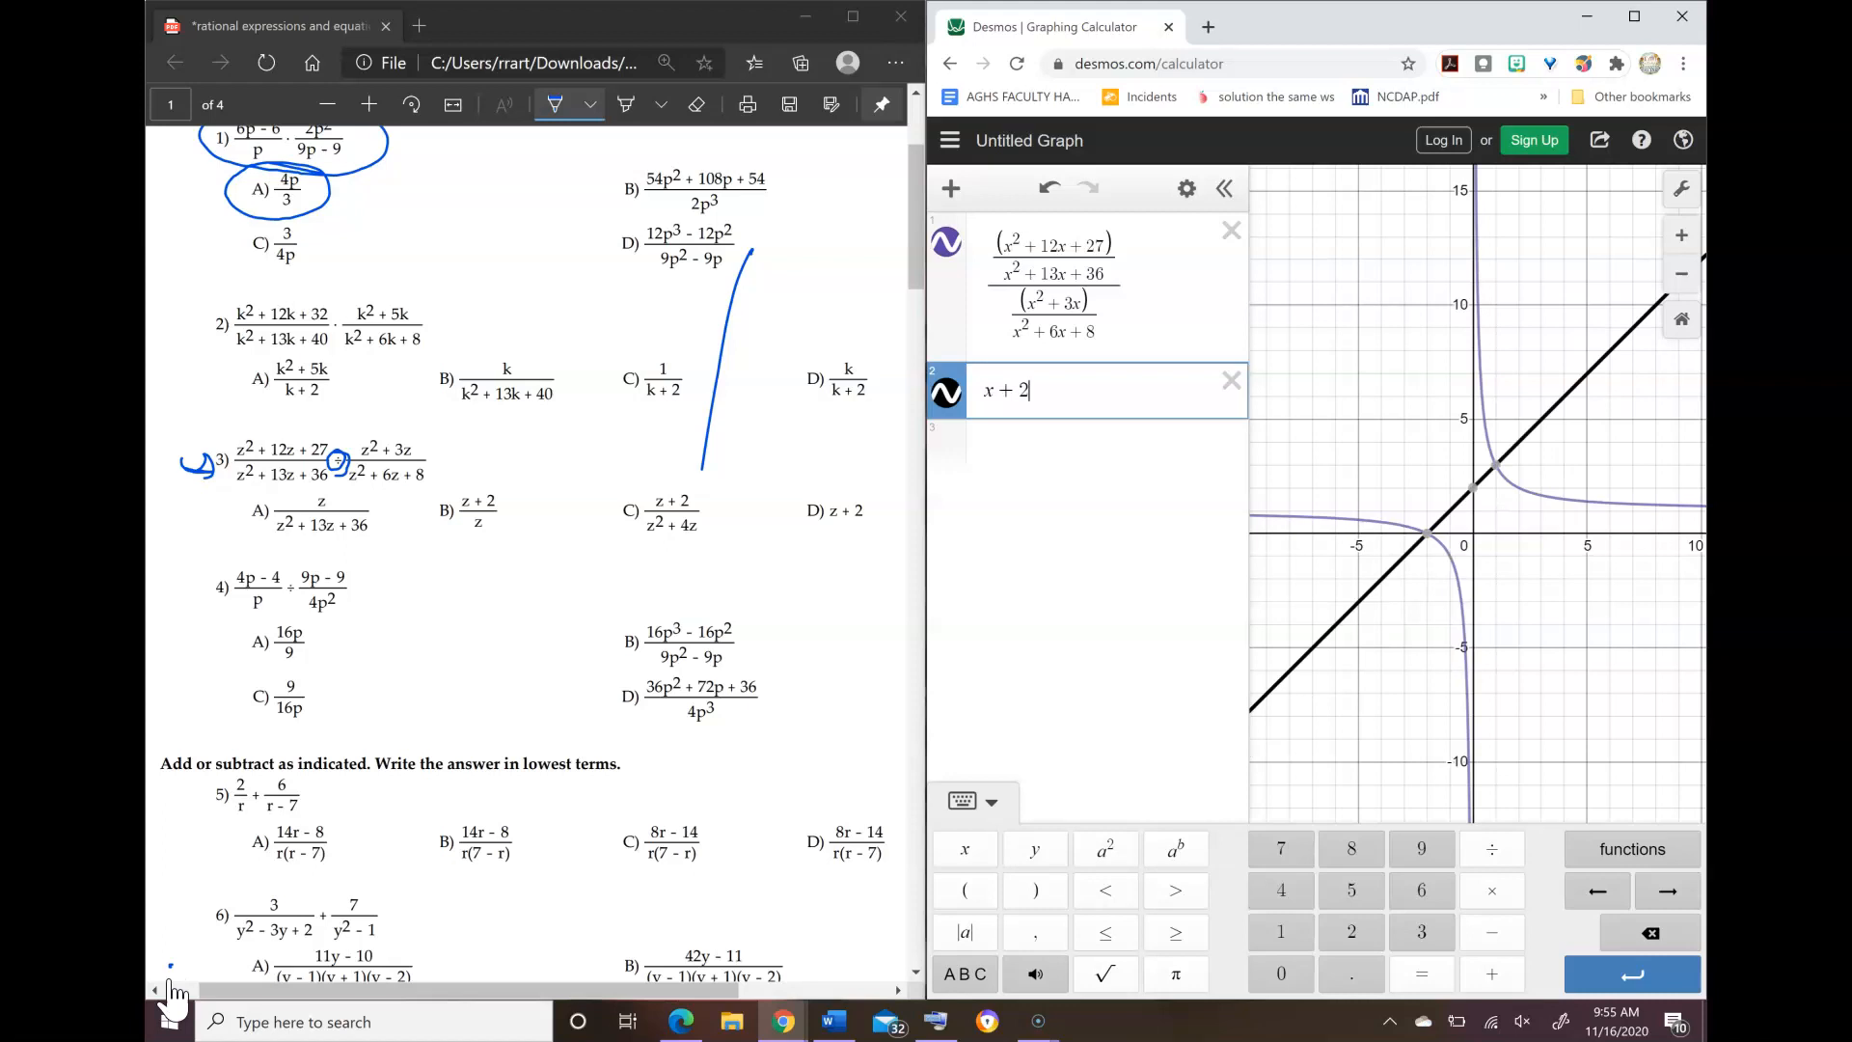
{"action": "mouse_move", "coordinate": [855, 496]}
{"action": "left_mouse_down"}
{"action": "mouse_move", "coordinate": [811, 553]}
{"action": "mouse_move", "coordinate": [880, 560]}
{"action": "left_mouse_up"}
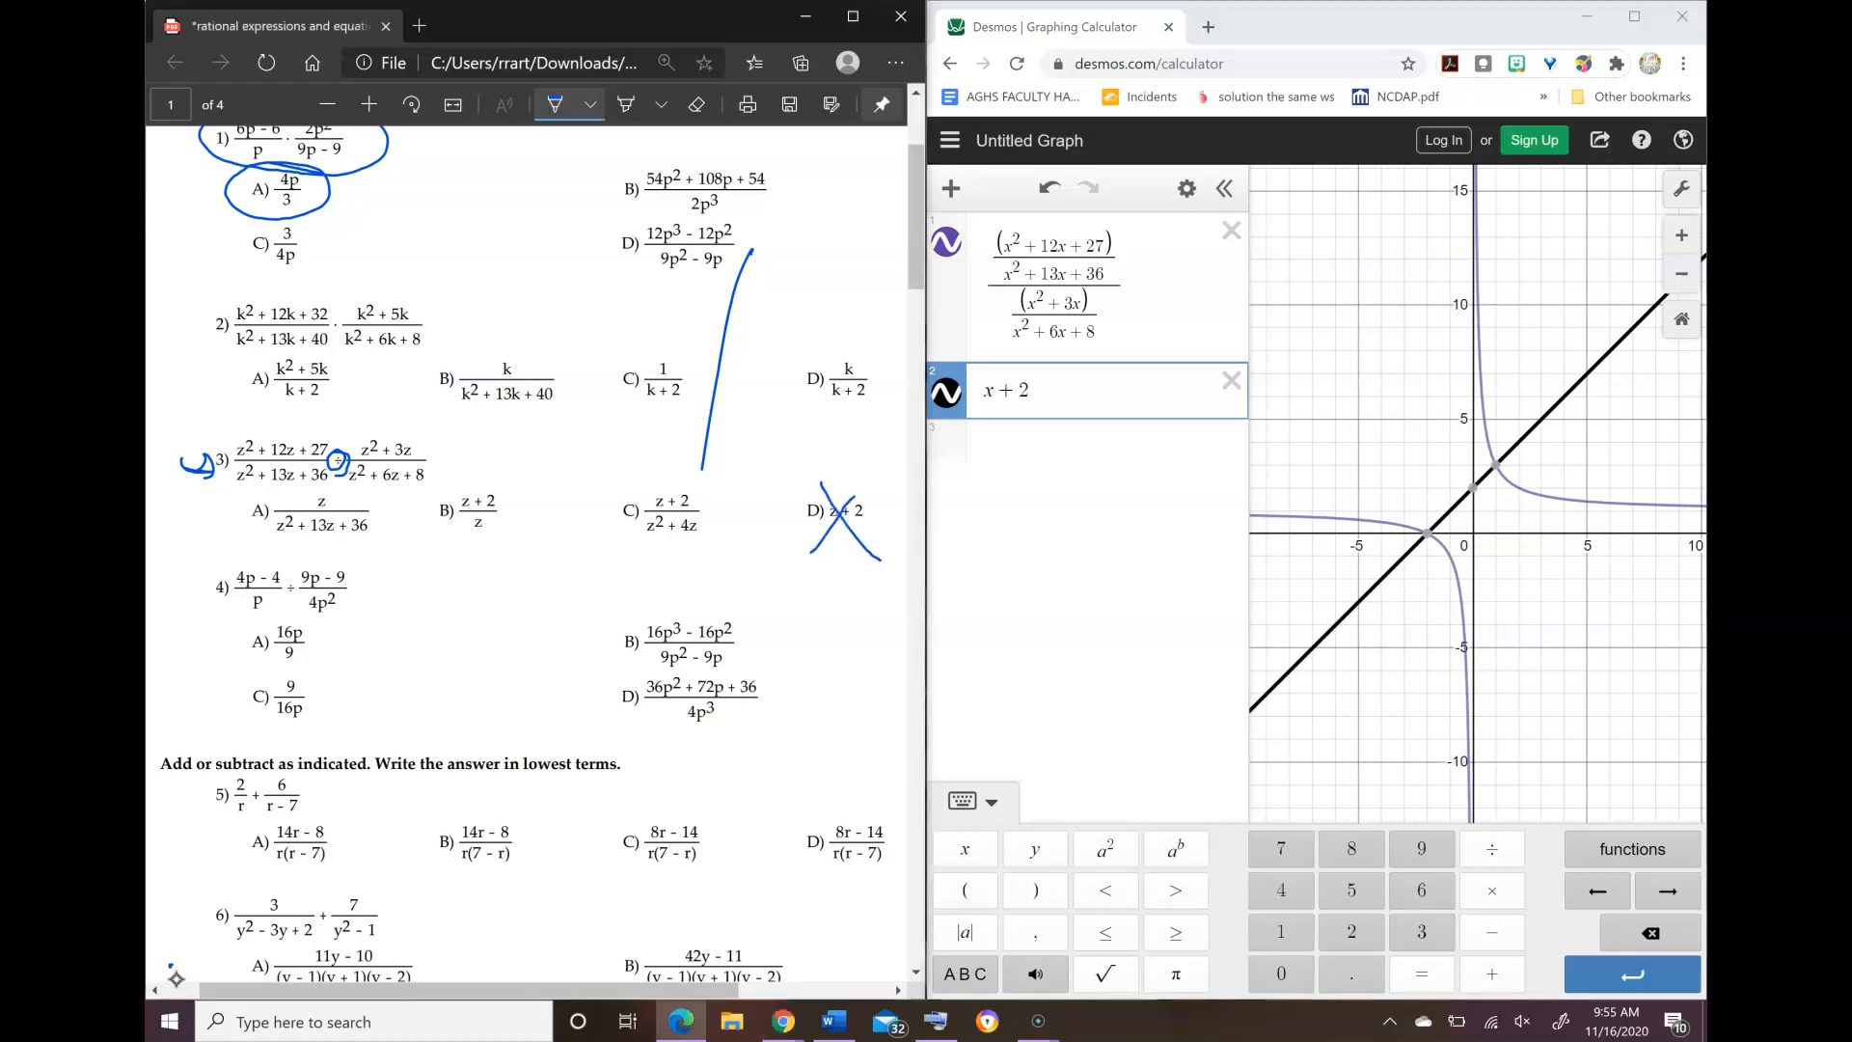
Step: Replace the x + 2 expression with (x + 2)/(x² + 4x) to compare answer choice C with problem 3's graph
{"action": "left_click", "coordinate": [1231, 381]}
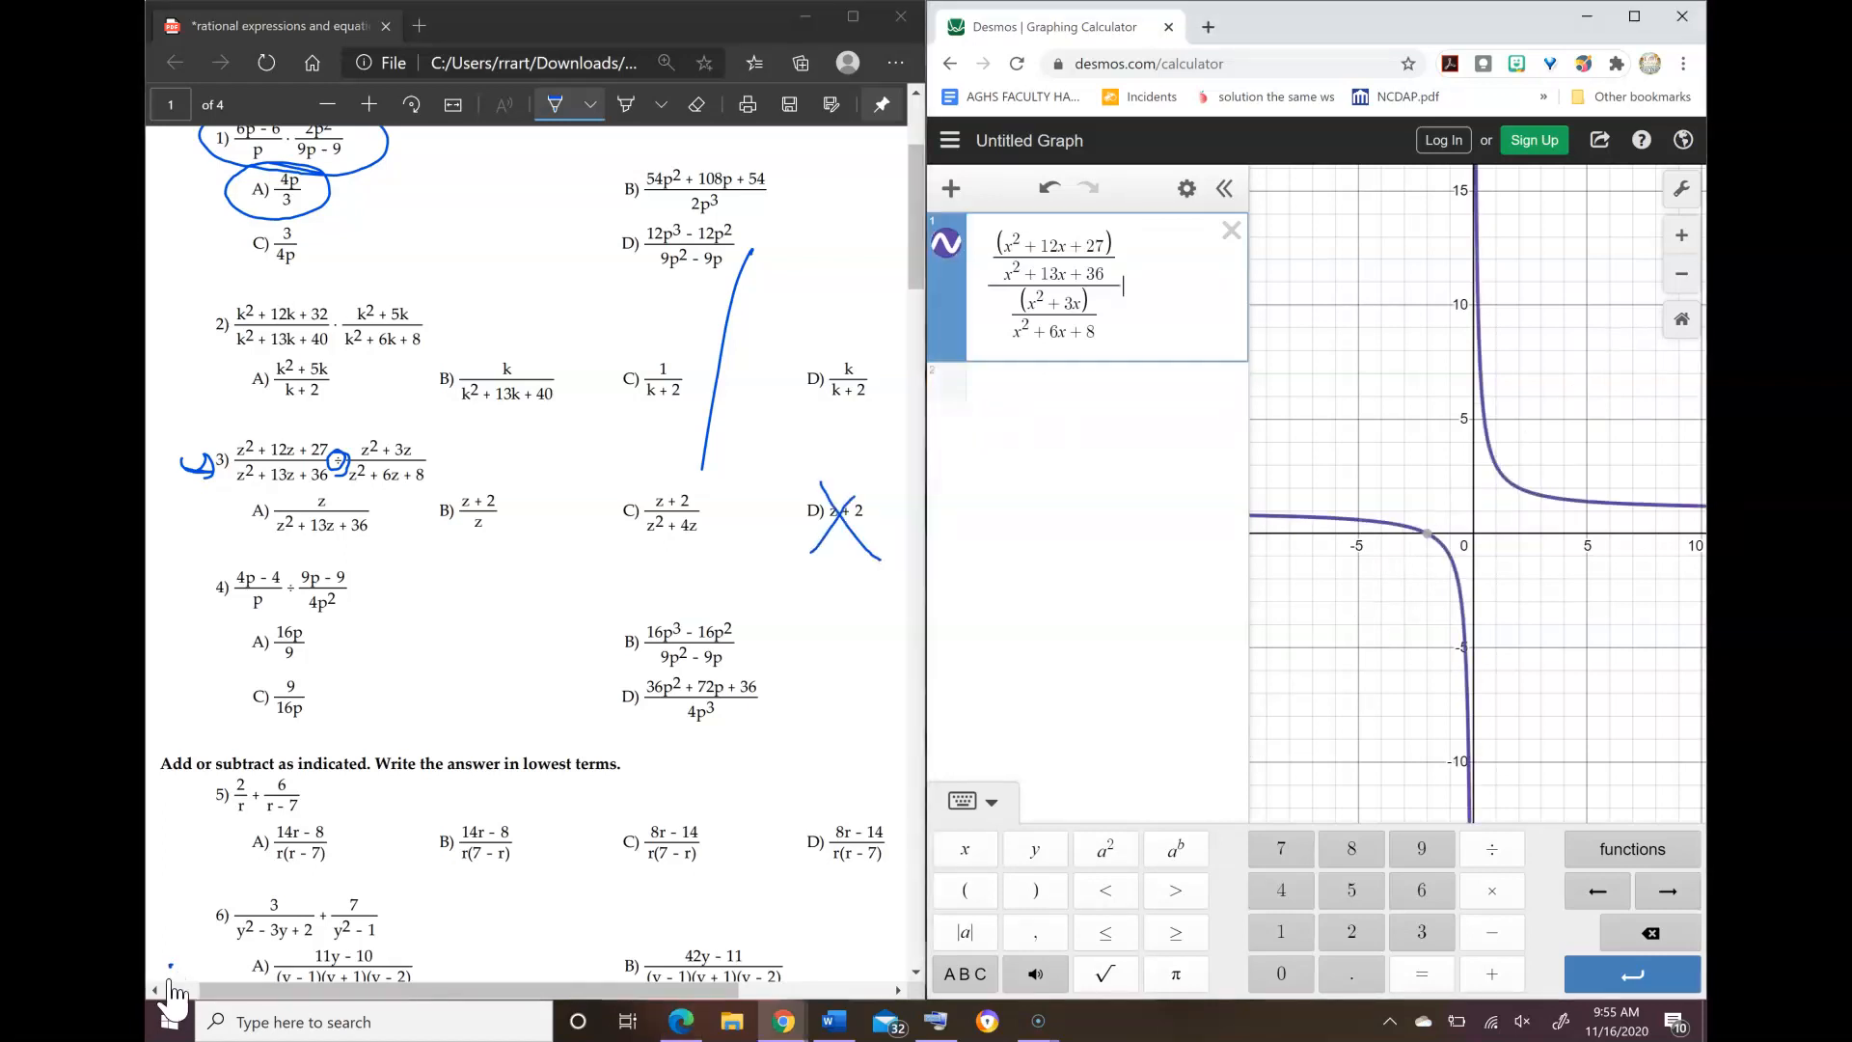
{"action": "left_click", "coordinate": [1071, 391]}
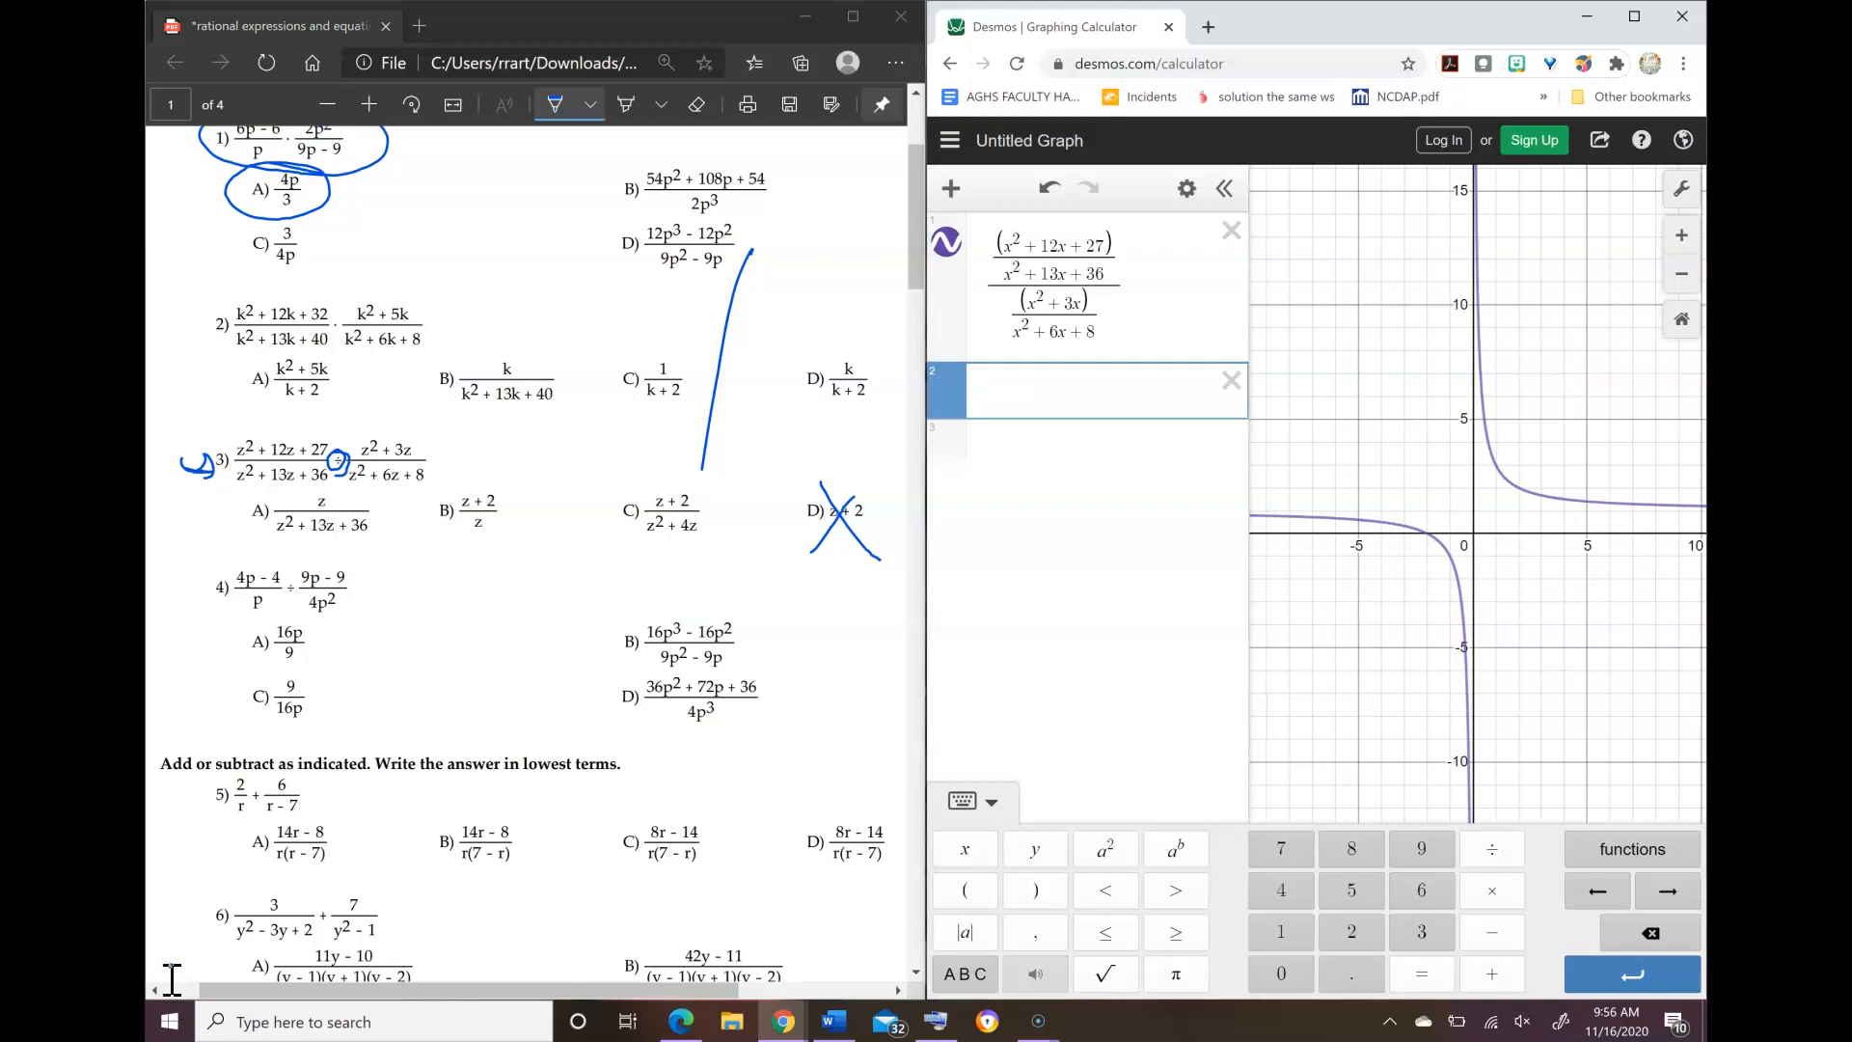
{"action": "type", "text": "(x+2)"}
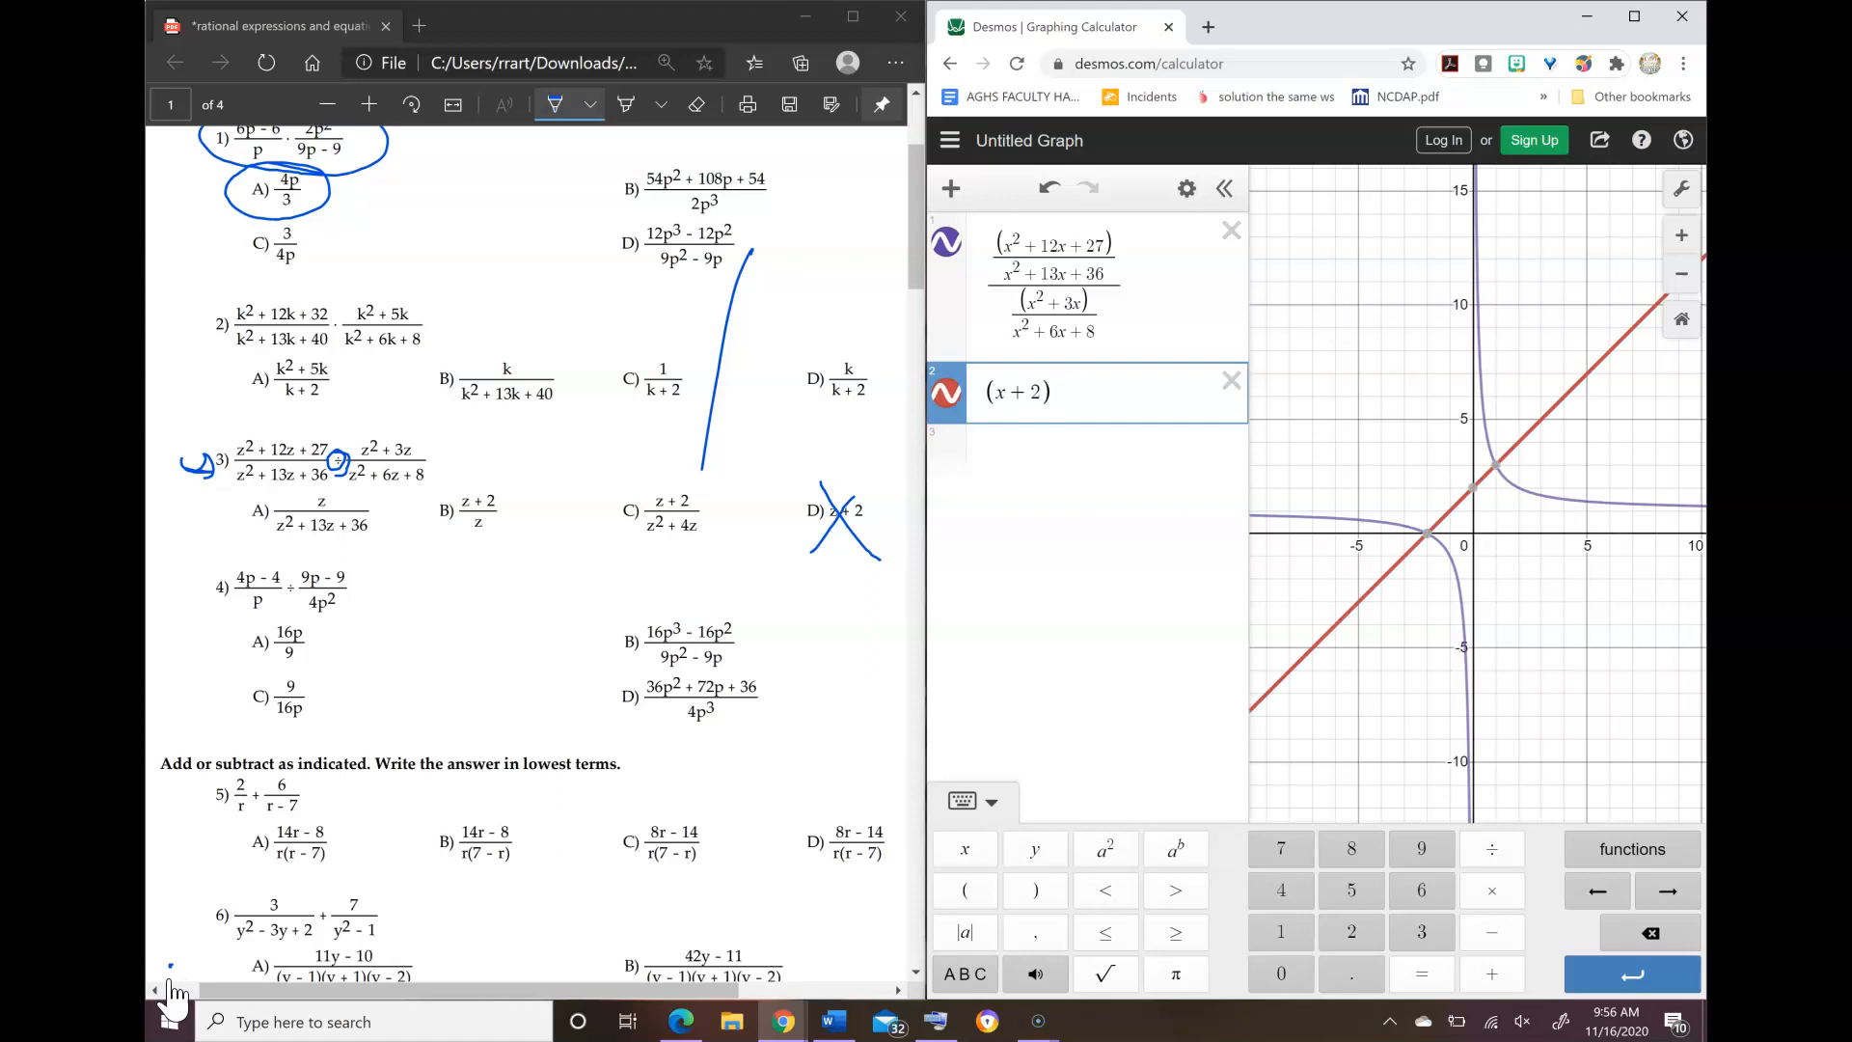
{"action": "type", "text": "/x"}
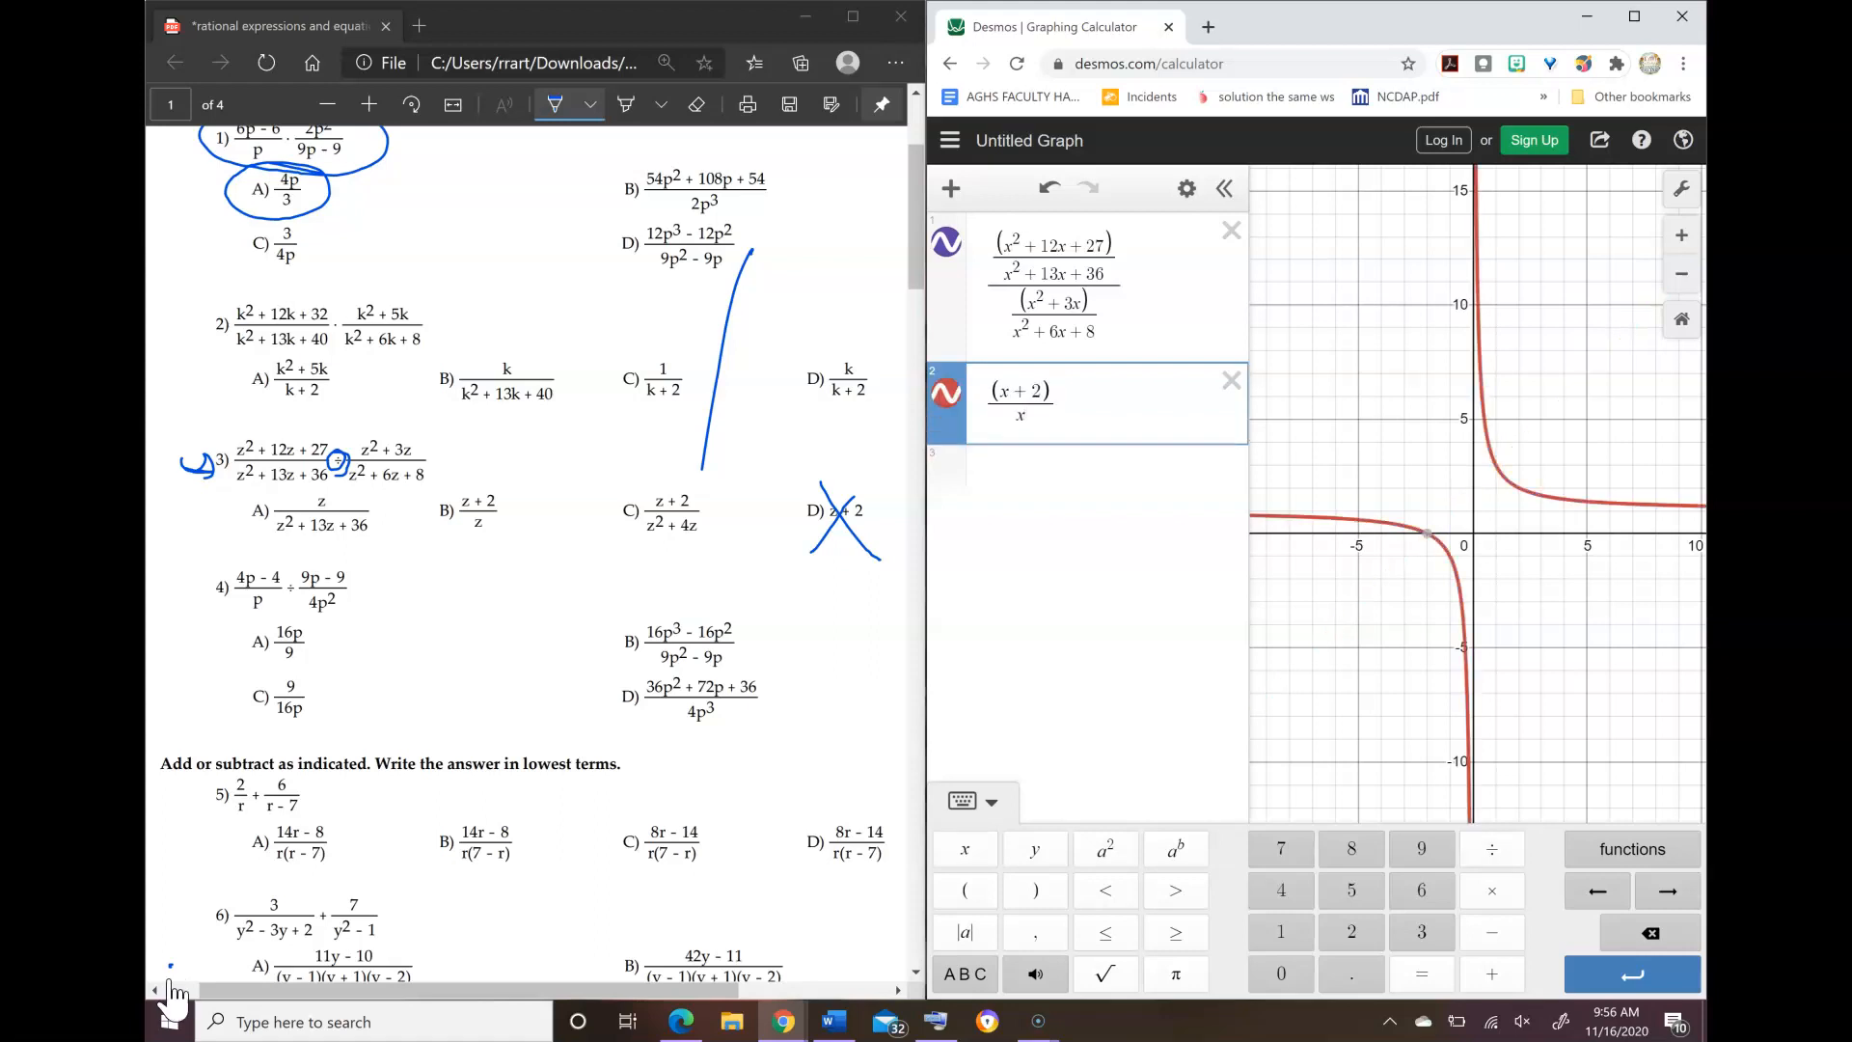
{"action": "type", "text": "^2+4x"}
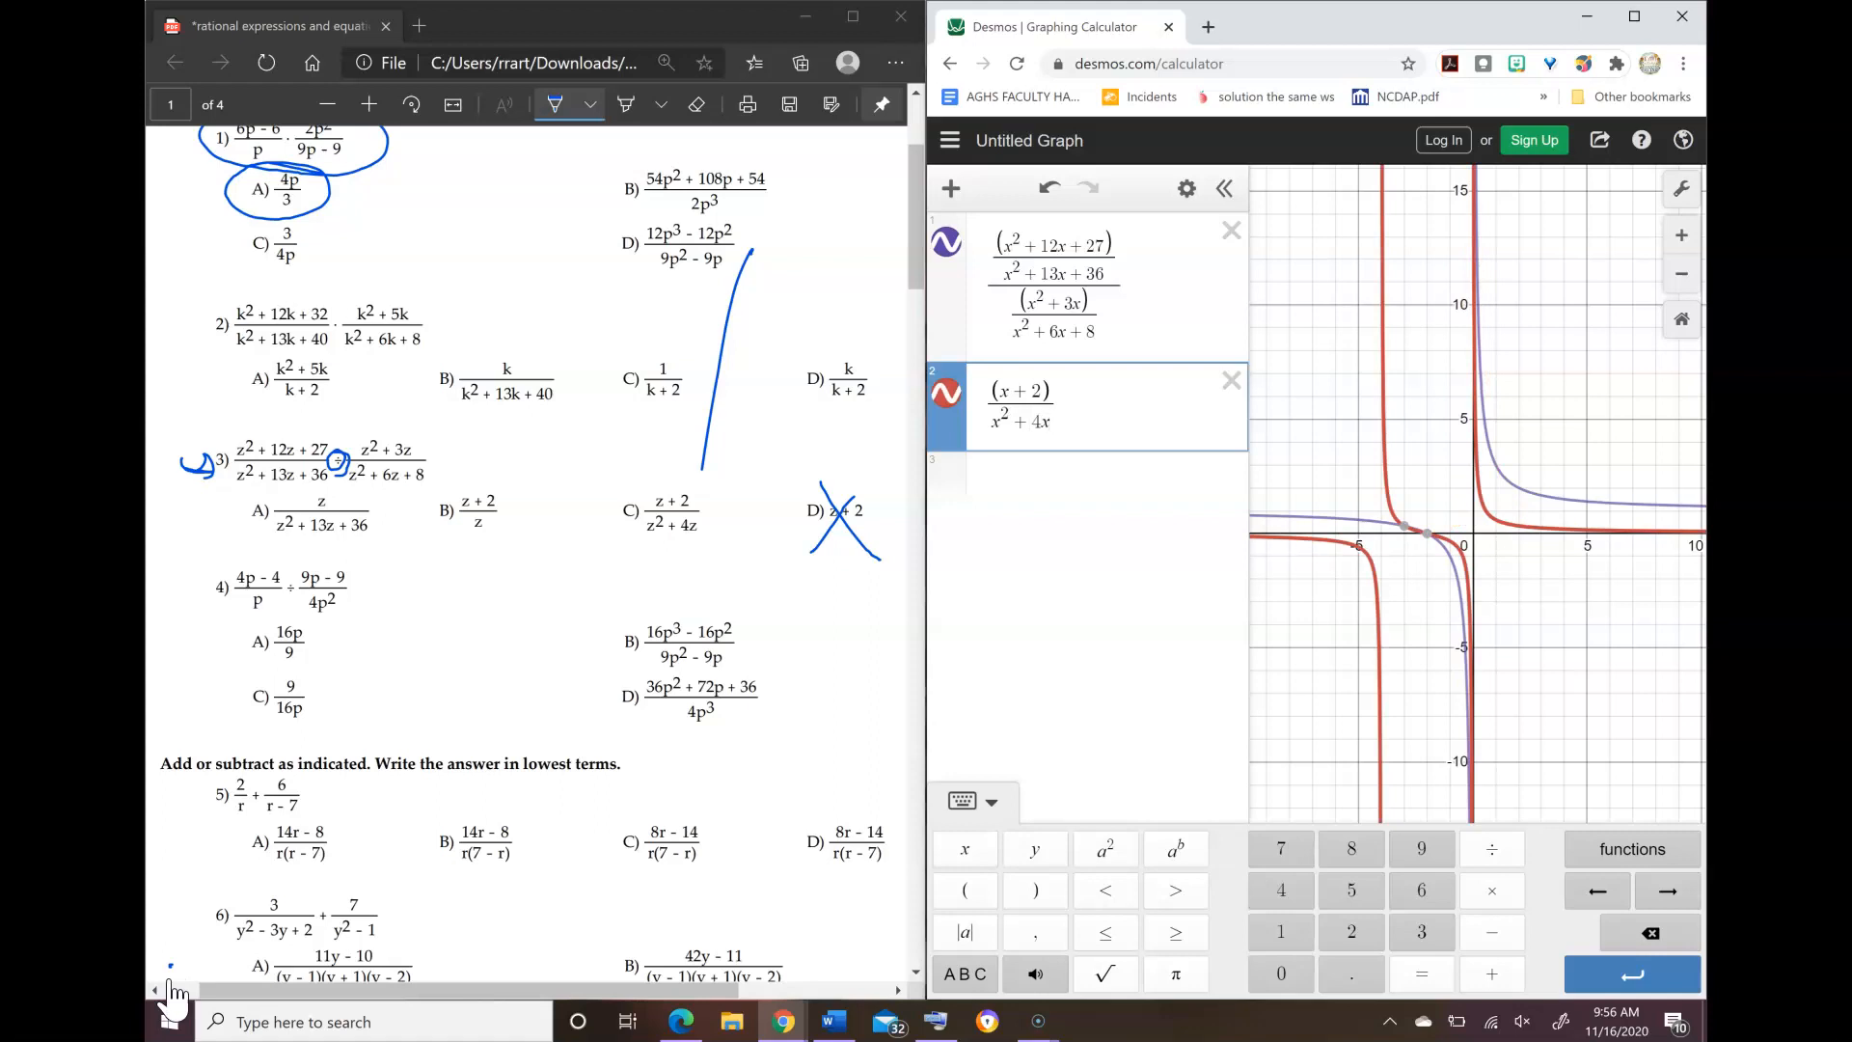
Step: Replace the second expression with (x + 2)/x and circle answer choice B of problem 3 on the worksheet
{"action": "key", "text": "ctrl+a"}
{"action": "key", "text": "BackSpace"}
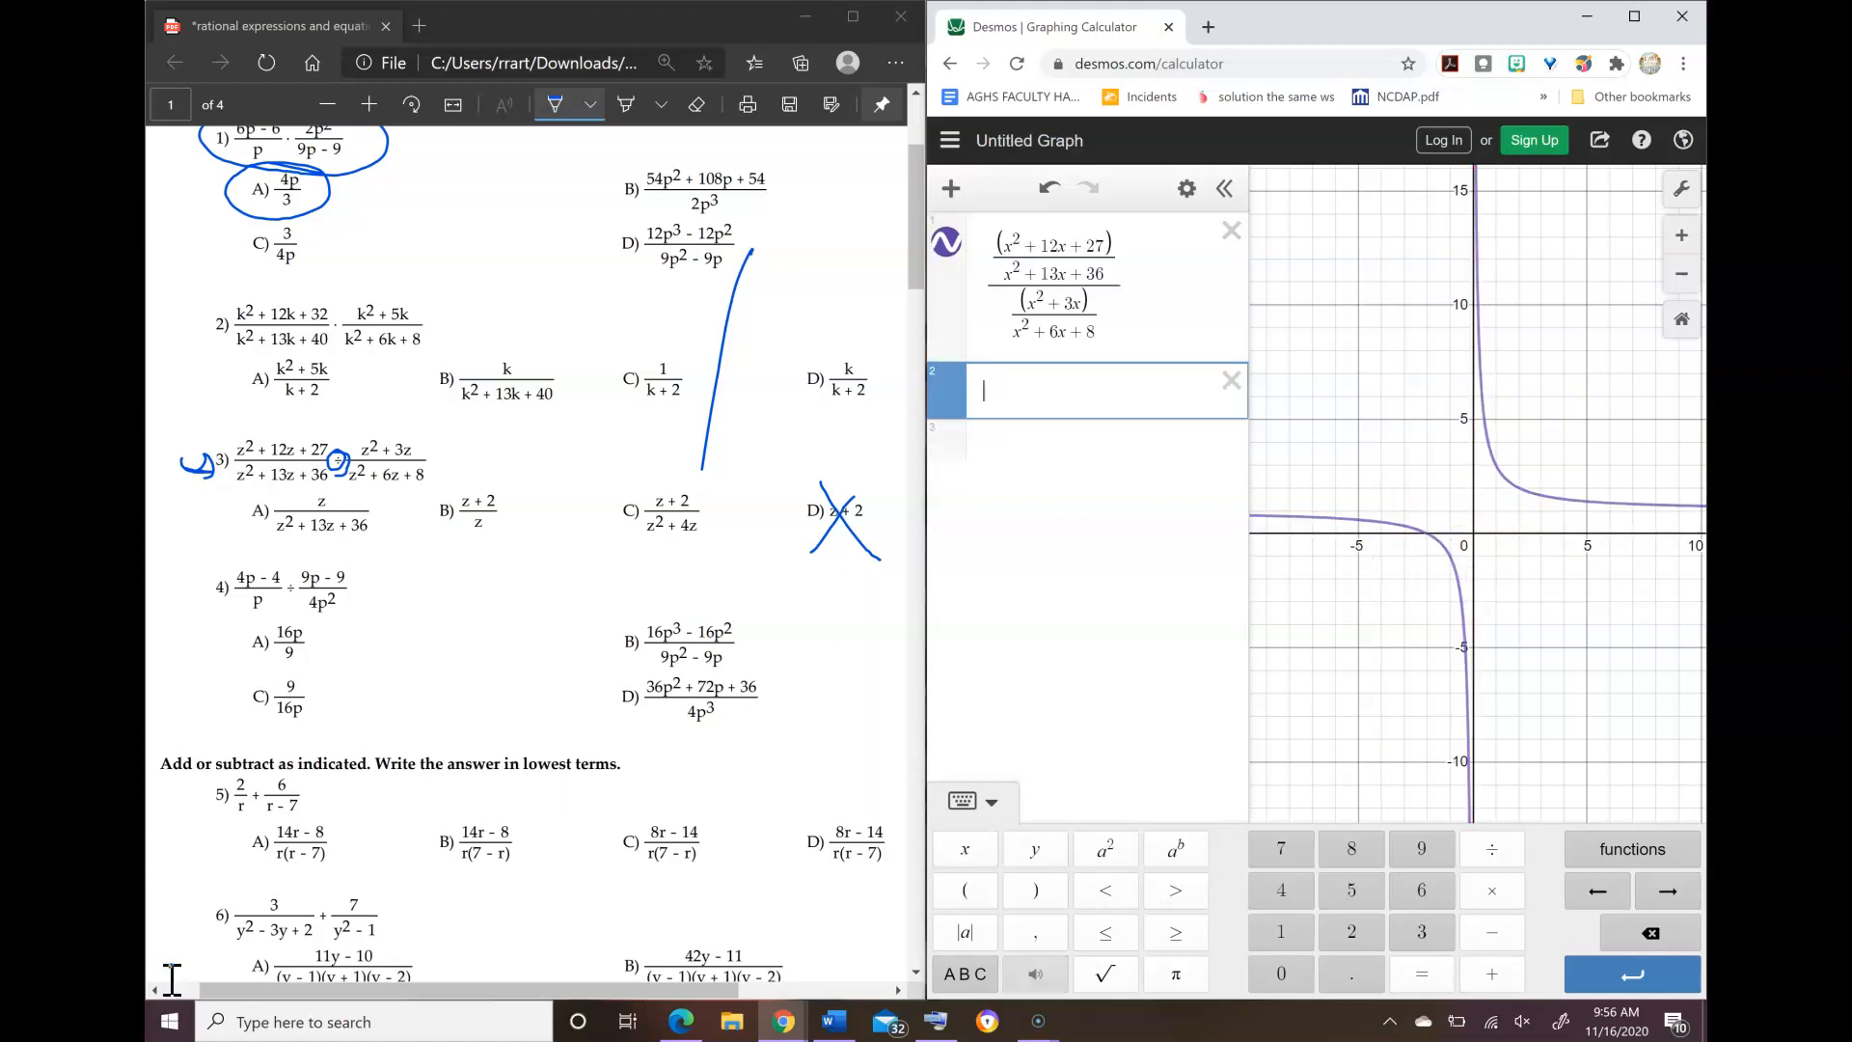
{"action": "type", "text": "("}
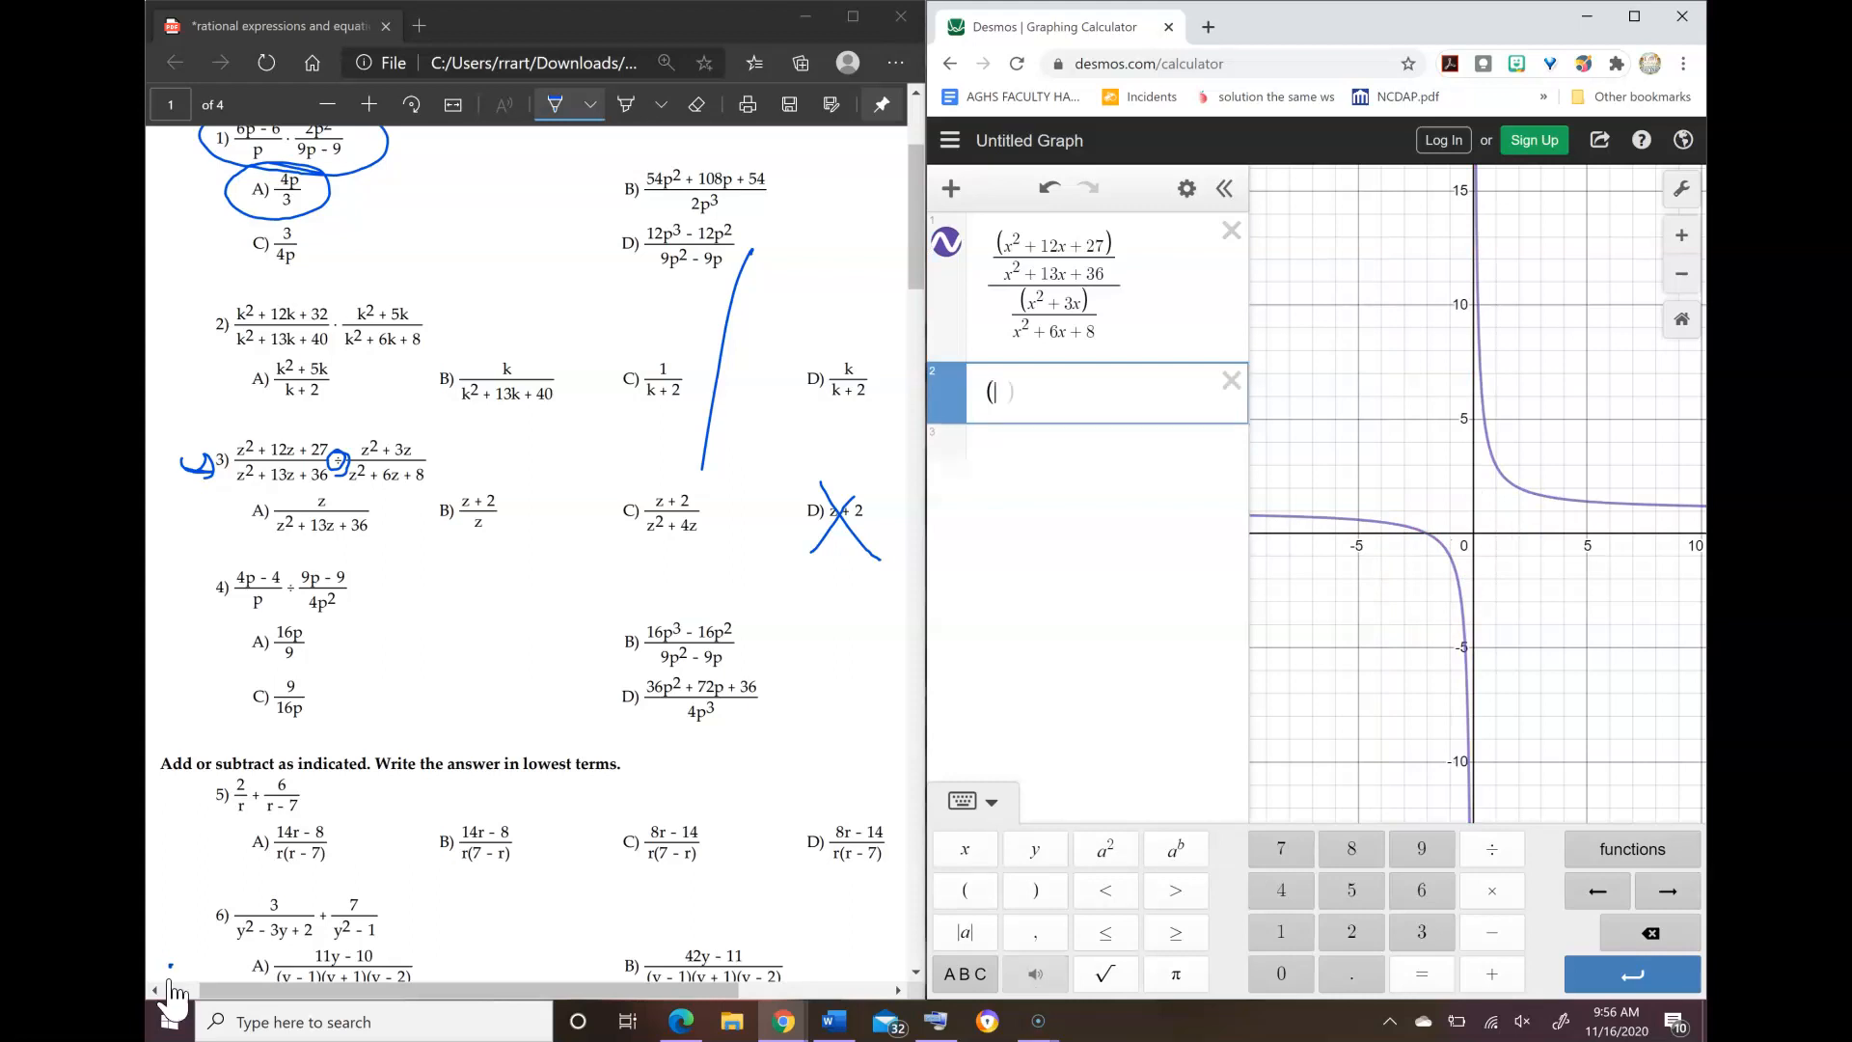
{"action": "type", "text": "x+2)/x"}
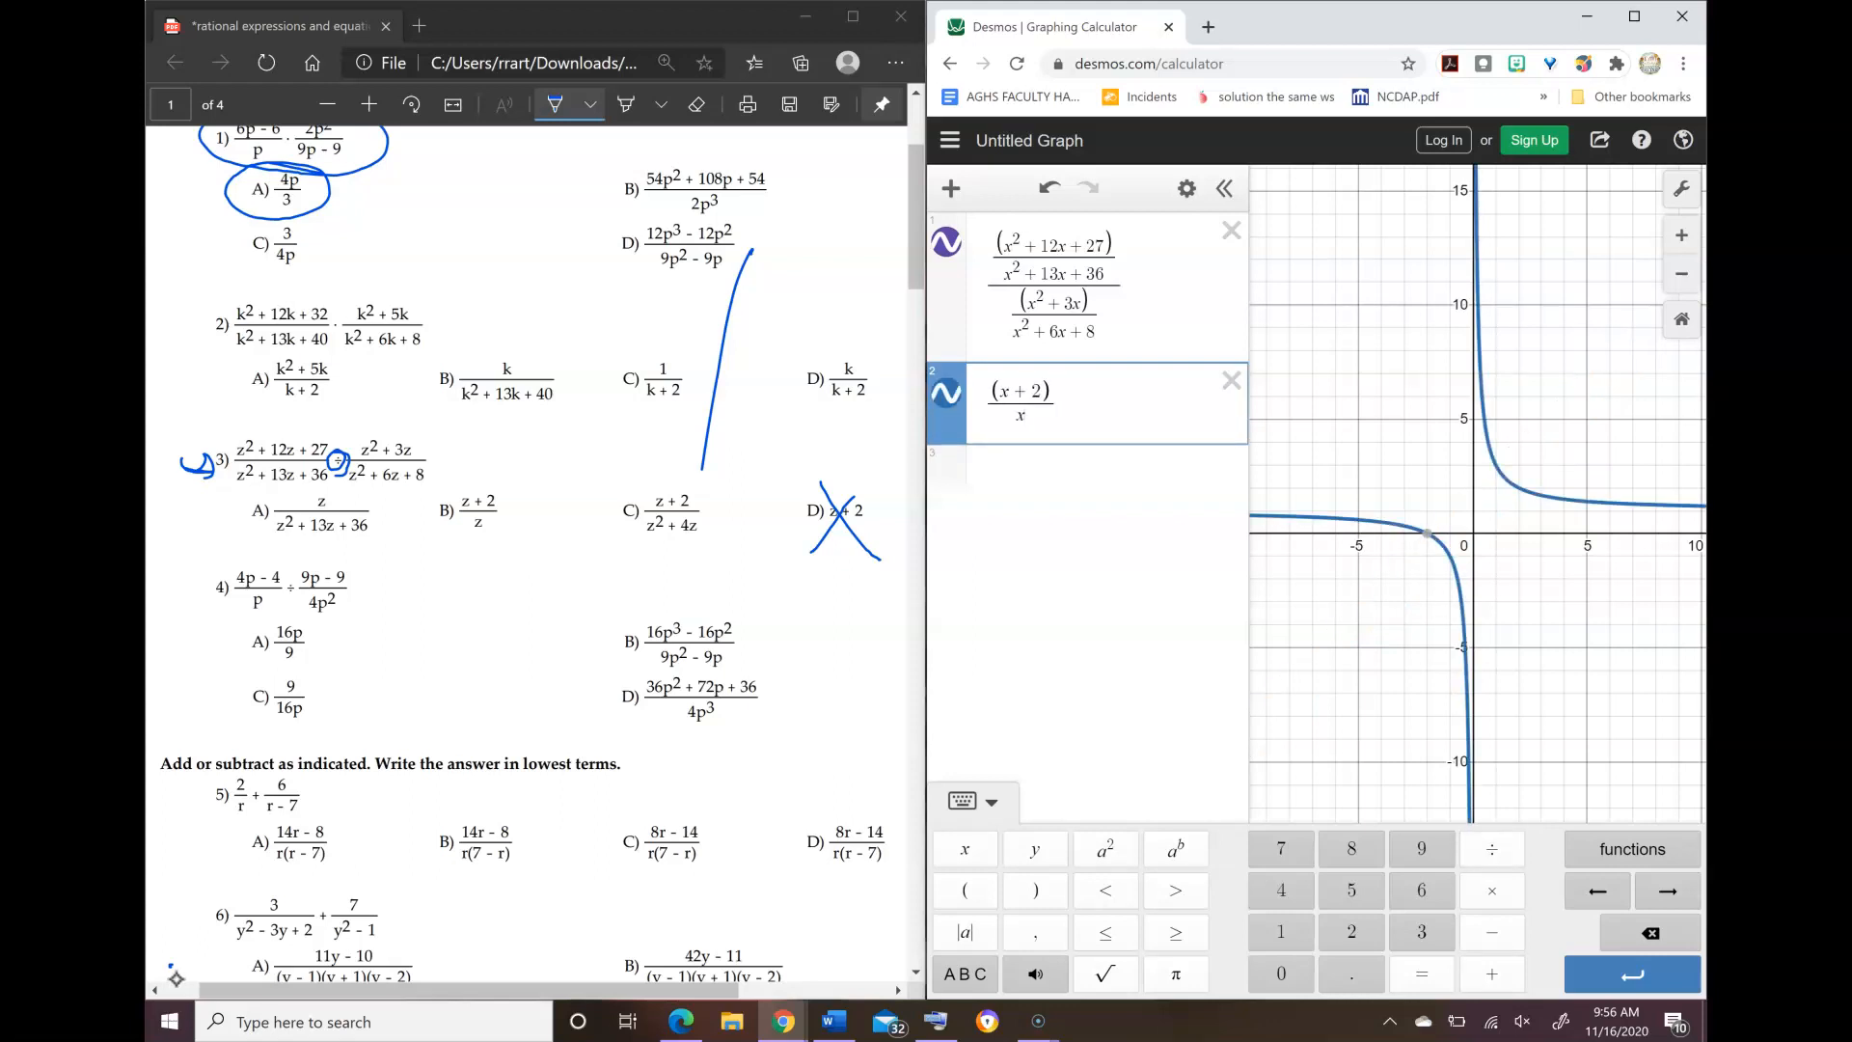
{"action": "mouse_move", "coordinate": [492, 467]}
{"action": "left_mouse_down"}
{"action": "mouse_move", "coordinate": [527, 507]}
{"action": "mouse_move", "coordinate": [488, 469]}
{"action": "left_mouse_up"}
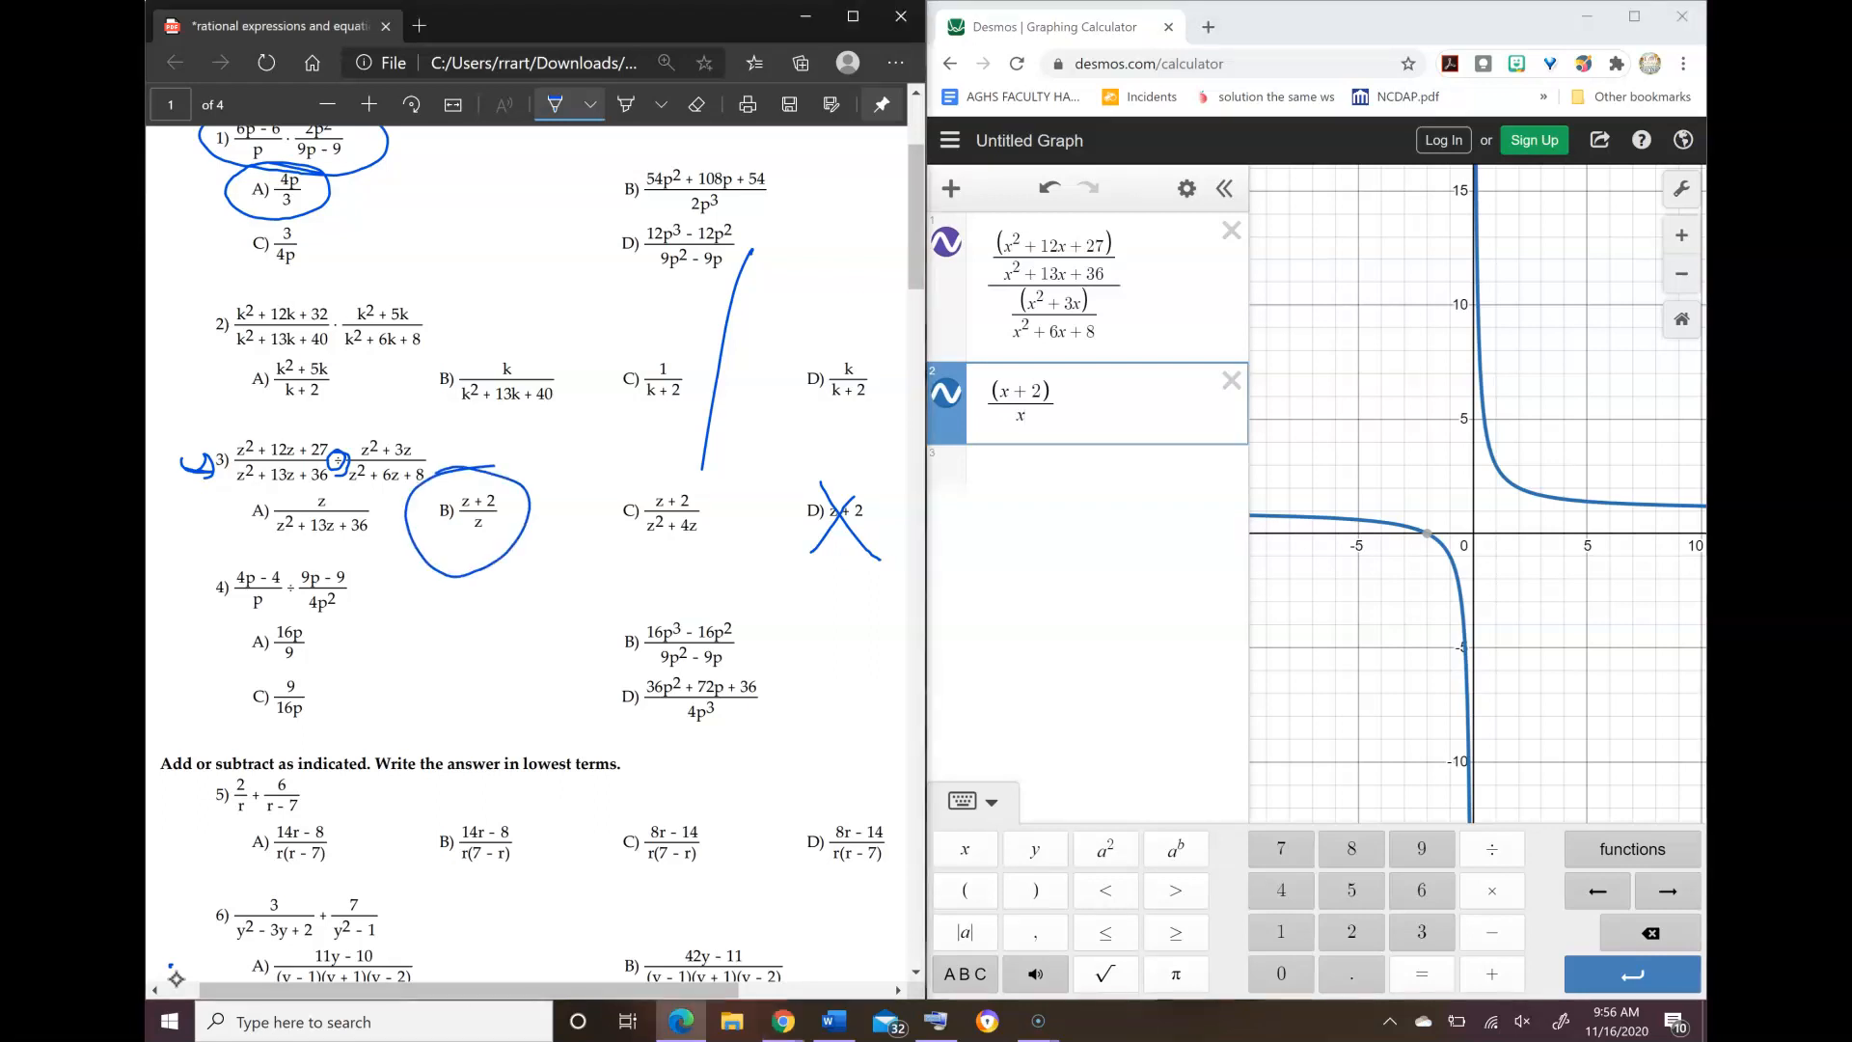
Step: Mark problem 5 on the worksheet with a small hand-drawn arrow beside its number
{"action": "left_click", "coordinate": [555, 104]}
{"action": "scroll", "coordinate": [175, 977], "scroll_direction": "down", "scroll_amount": 3}
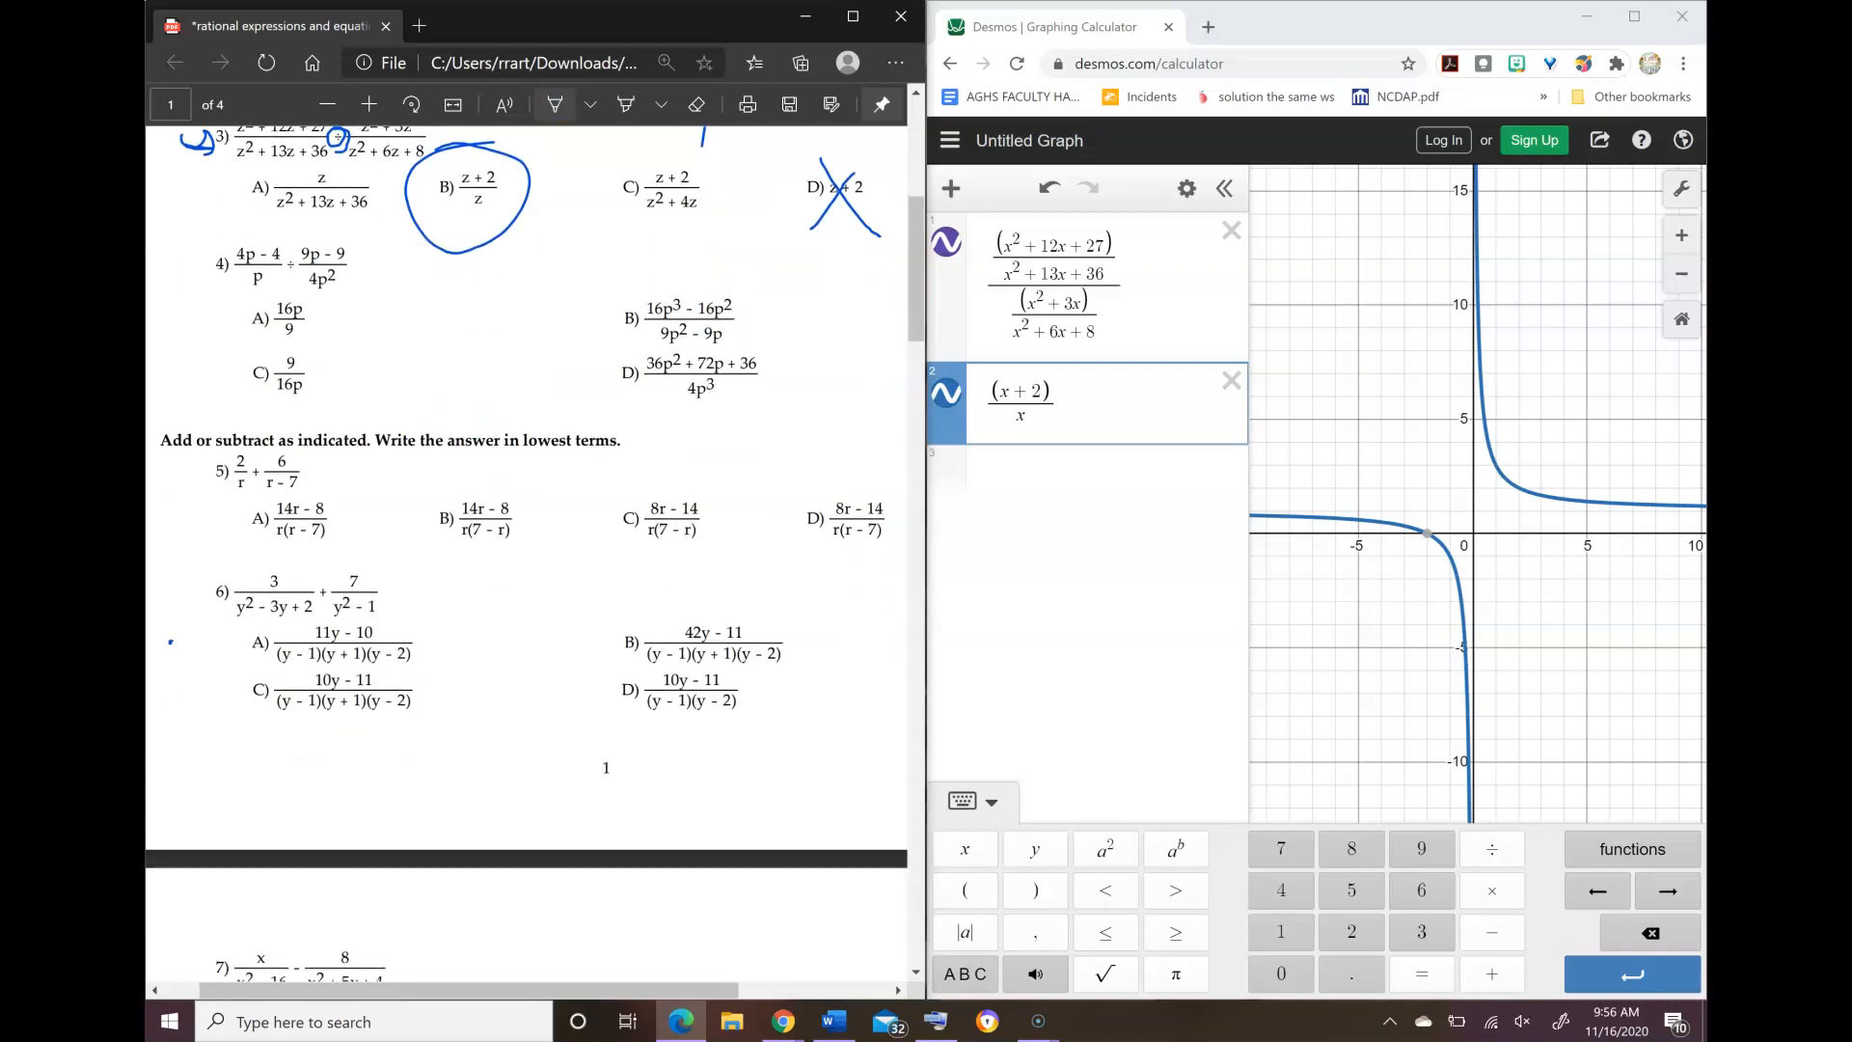
{"action": "scroll", "coordinate": [176, 978], "scroll_direction": "left", "scroll_amount": 1}
{"action": "scroll", "coordinate": [175, 979], "scroll_direction": "right", "scroll_amount": 1}
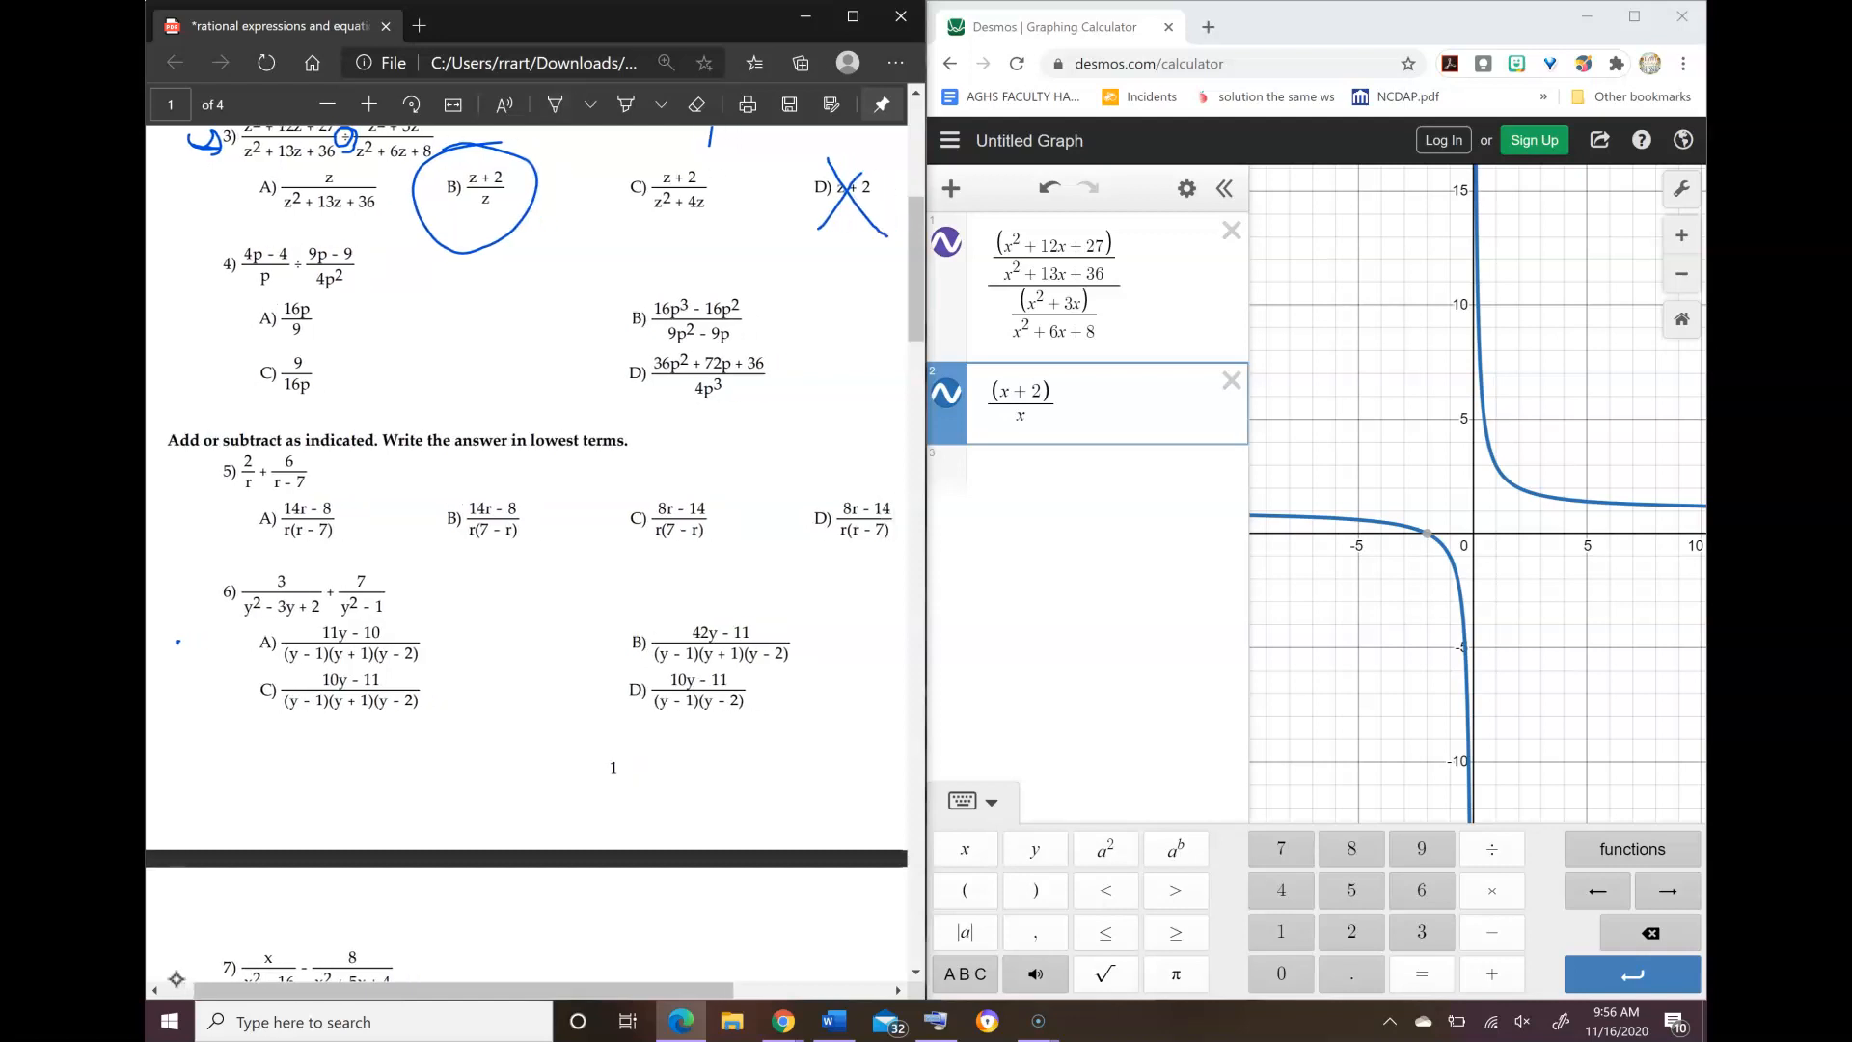
{"action": "left_click", "coordinate": [555, 104]}
{"action": "mouse_move", "coordinate": [176, 475]}
{"action": "left_mouse_down"}
{"action": "mouse_move", "coordinate": [211, 471]}
{"action": "mouse_move", "coordinate": [208, 487]}
{"action": "left_mouse_up"}
Step: Delete both problem 3 expressions from Desmos and graph problem 5 as 2/x + 6/(x − 7)
{"action": "left_click", "coordinate": [1232, 380]}
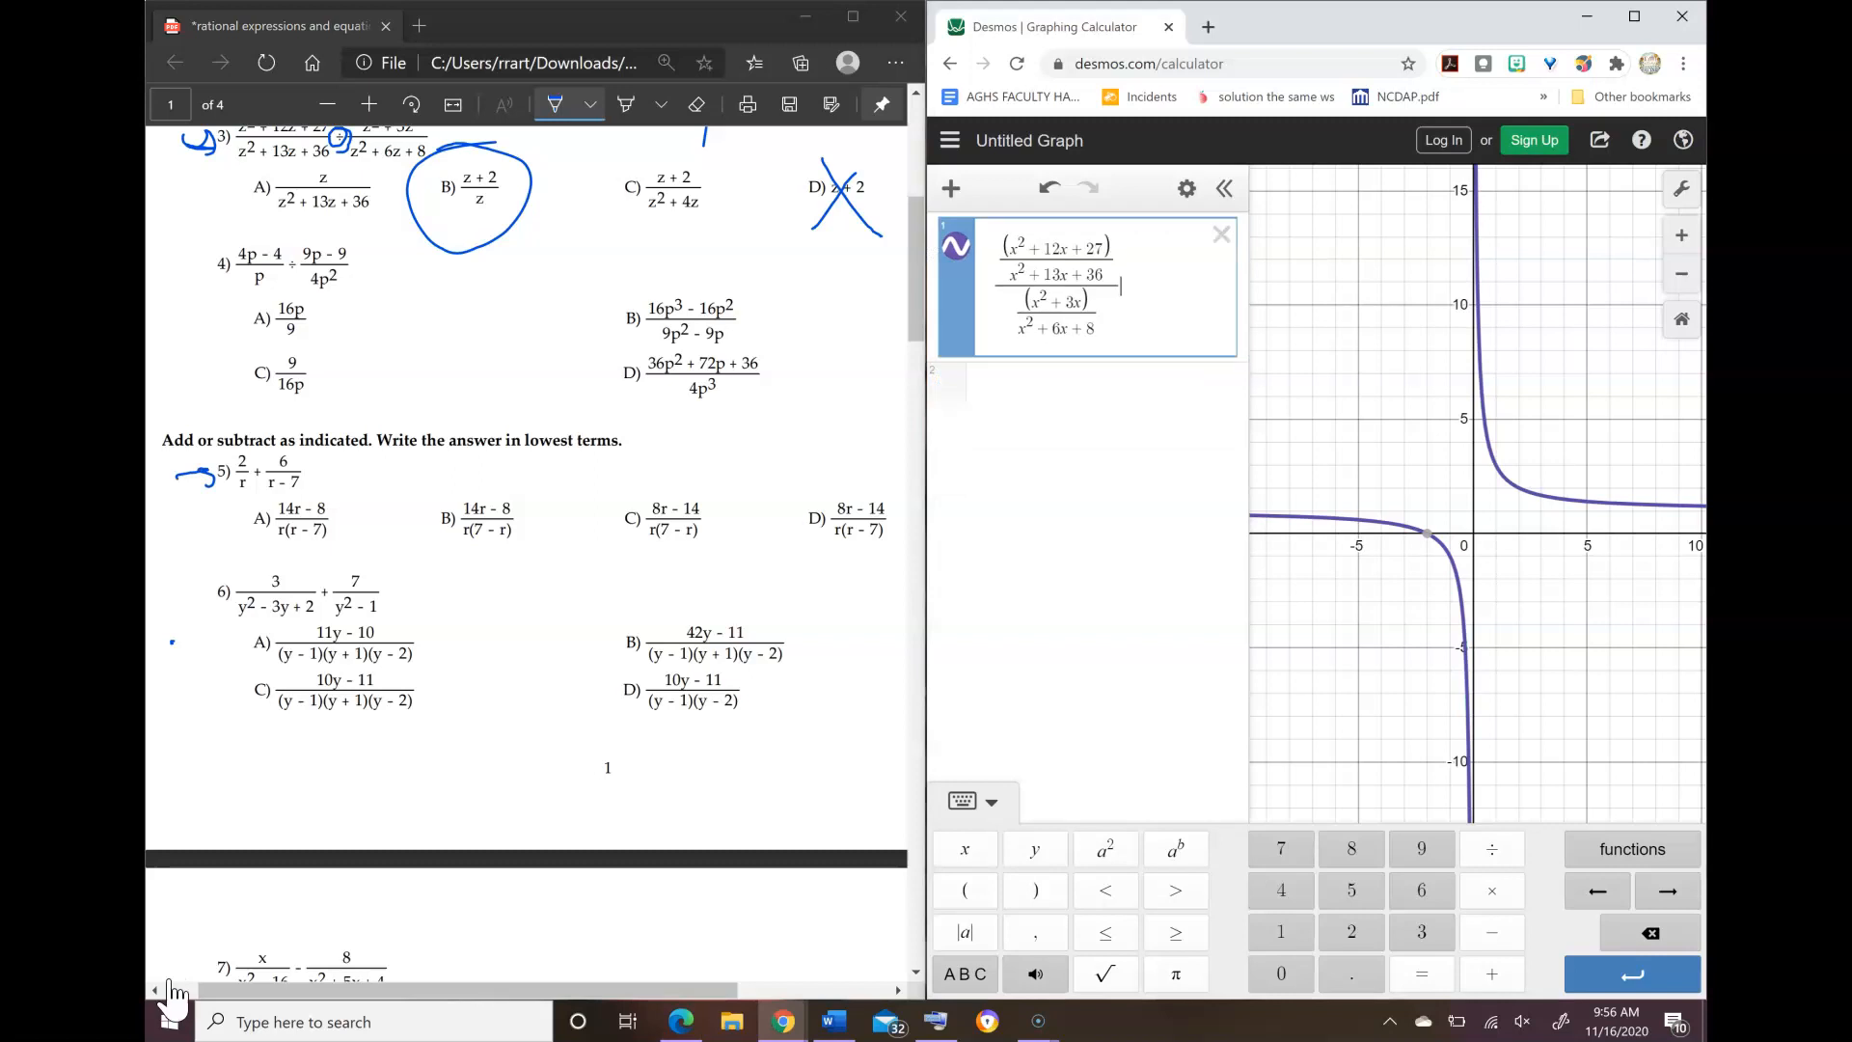
{"action": "left_click", "coordinate": [1232, 231]}
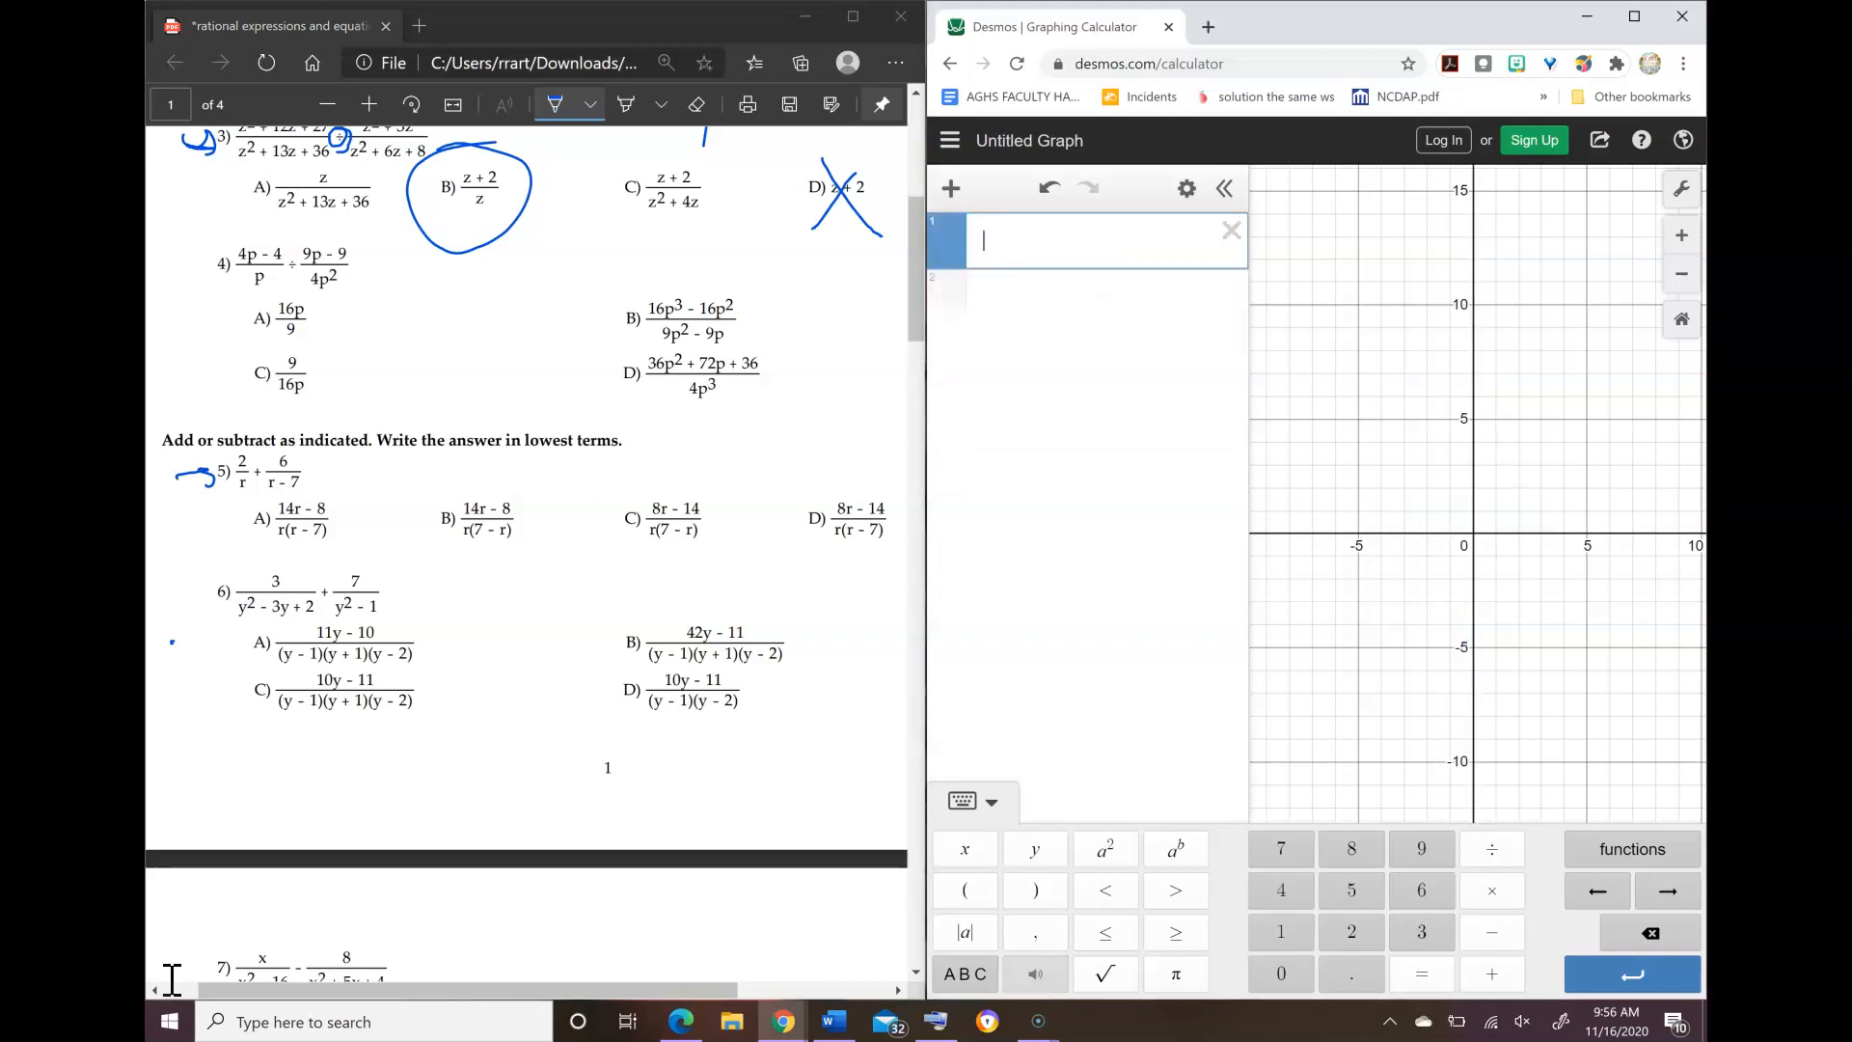
{"action": "type", "text": "2/x"}
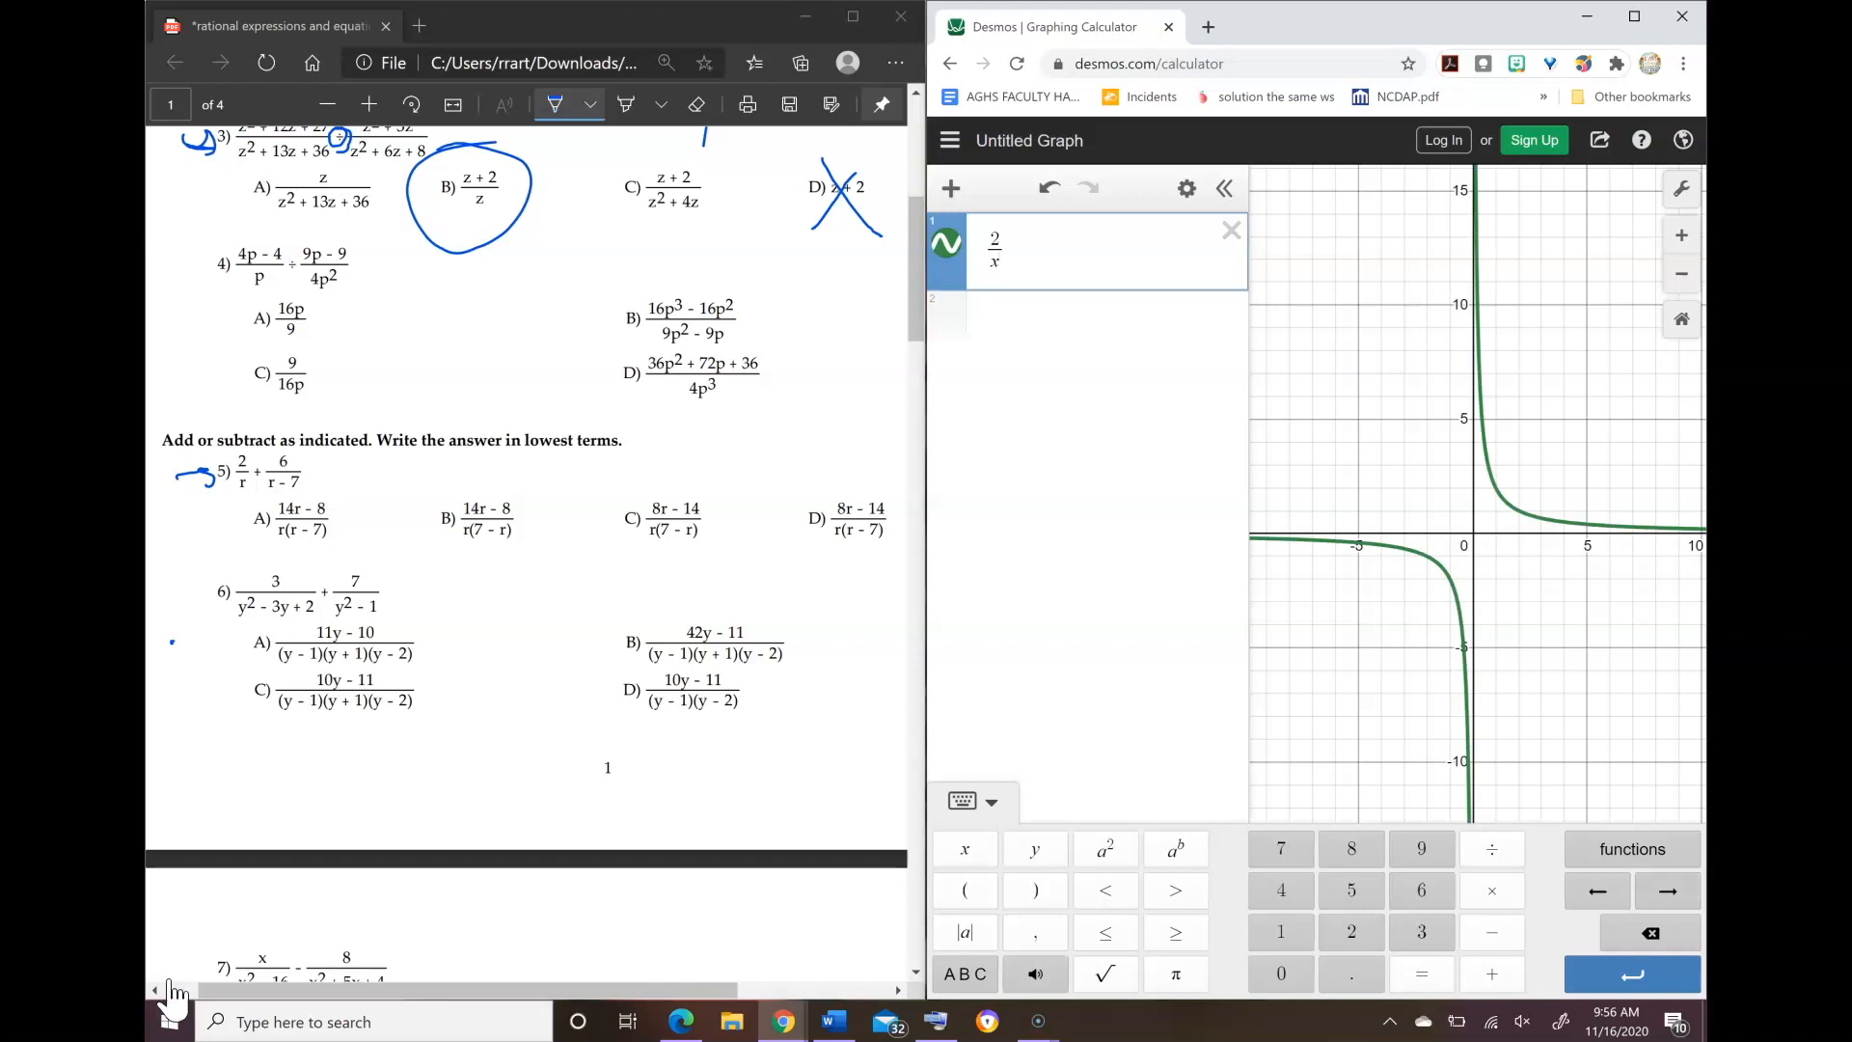
{"action": "type", "text": "+"}
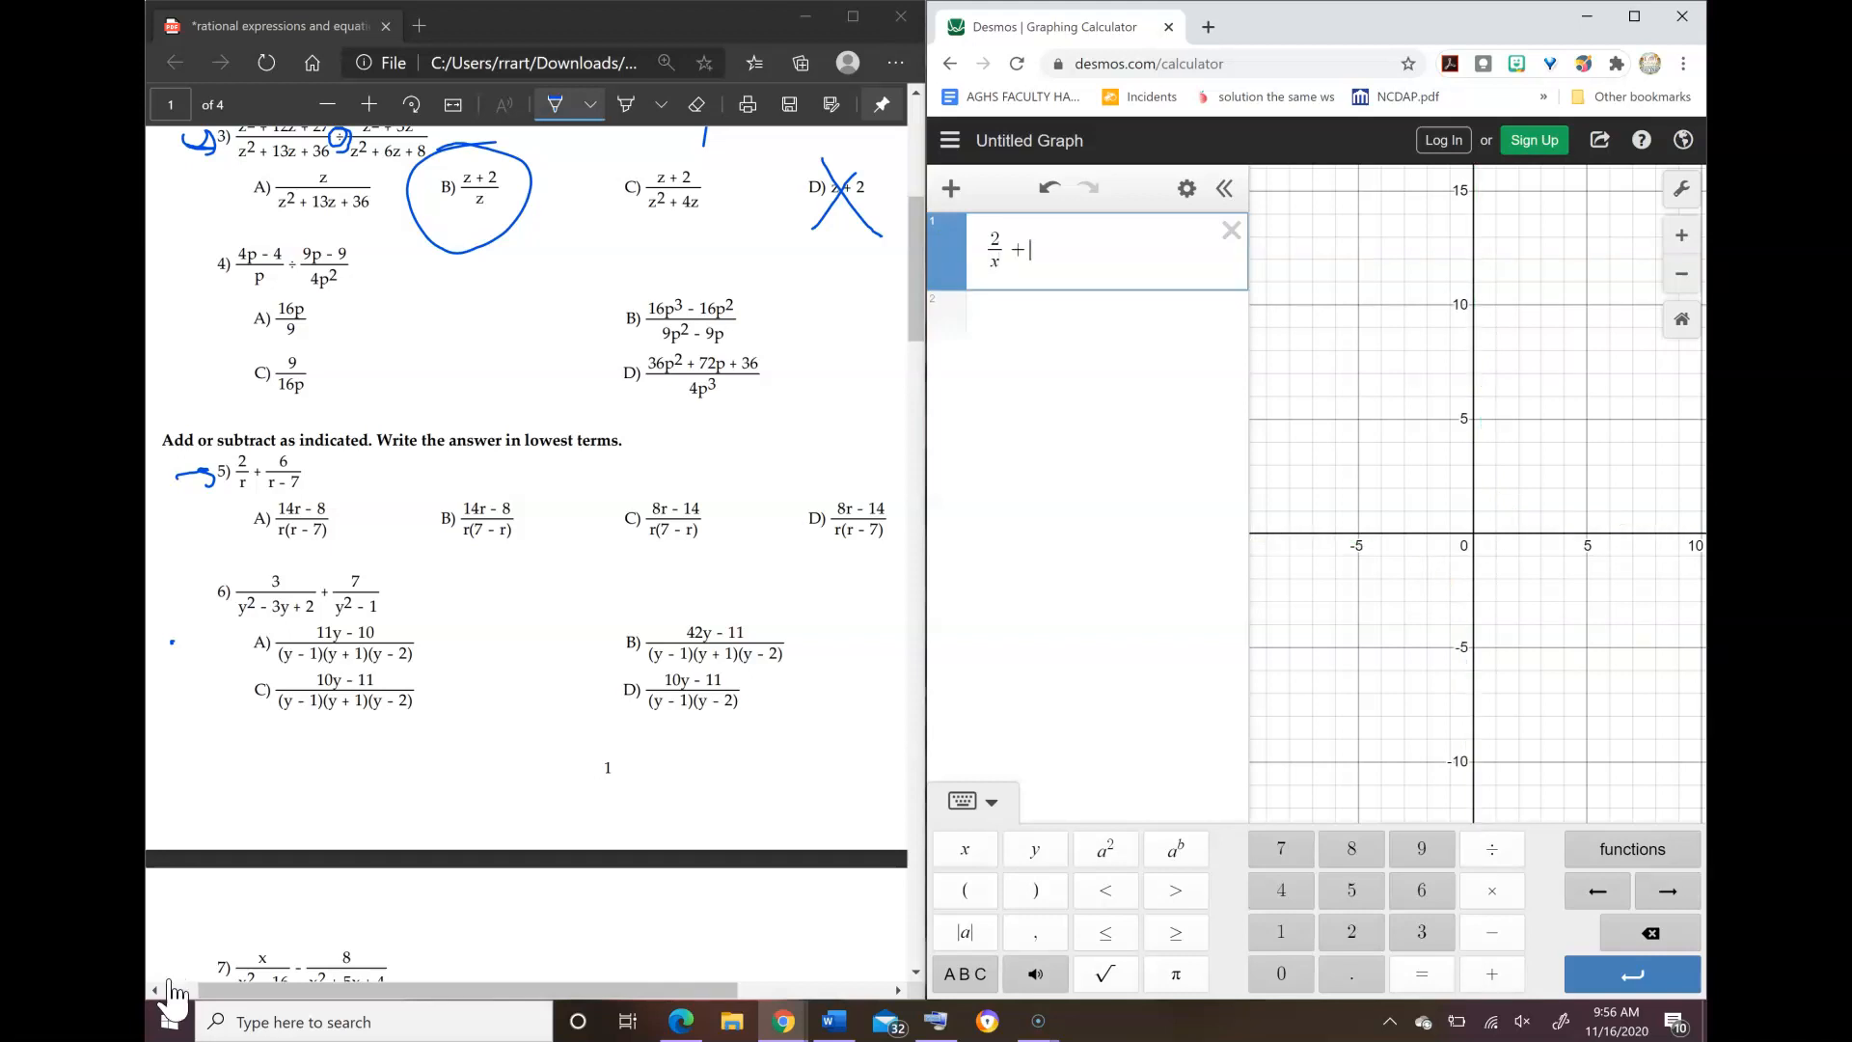
{"action": "type", "text": "6/(x-"}
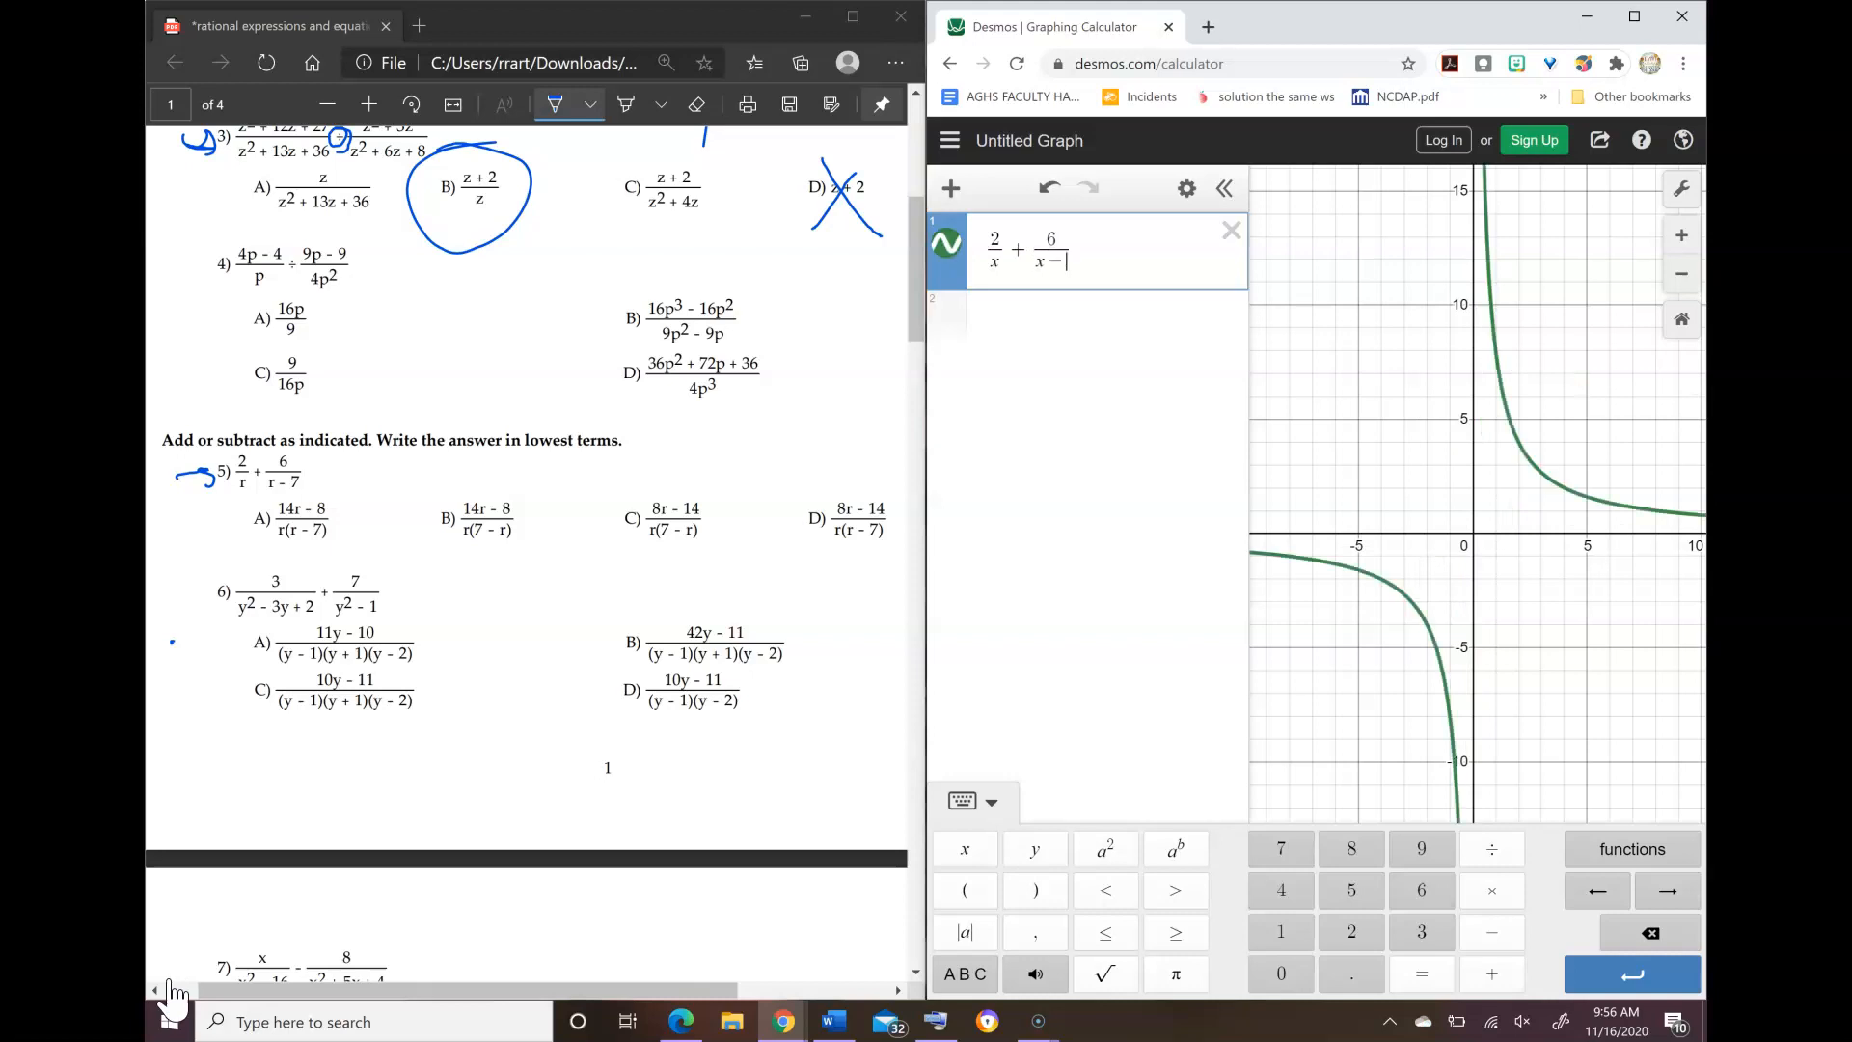
{"action": "type", "text": "7"}
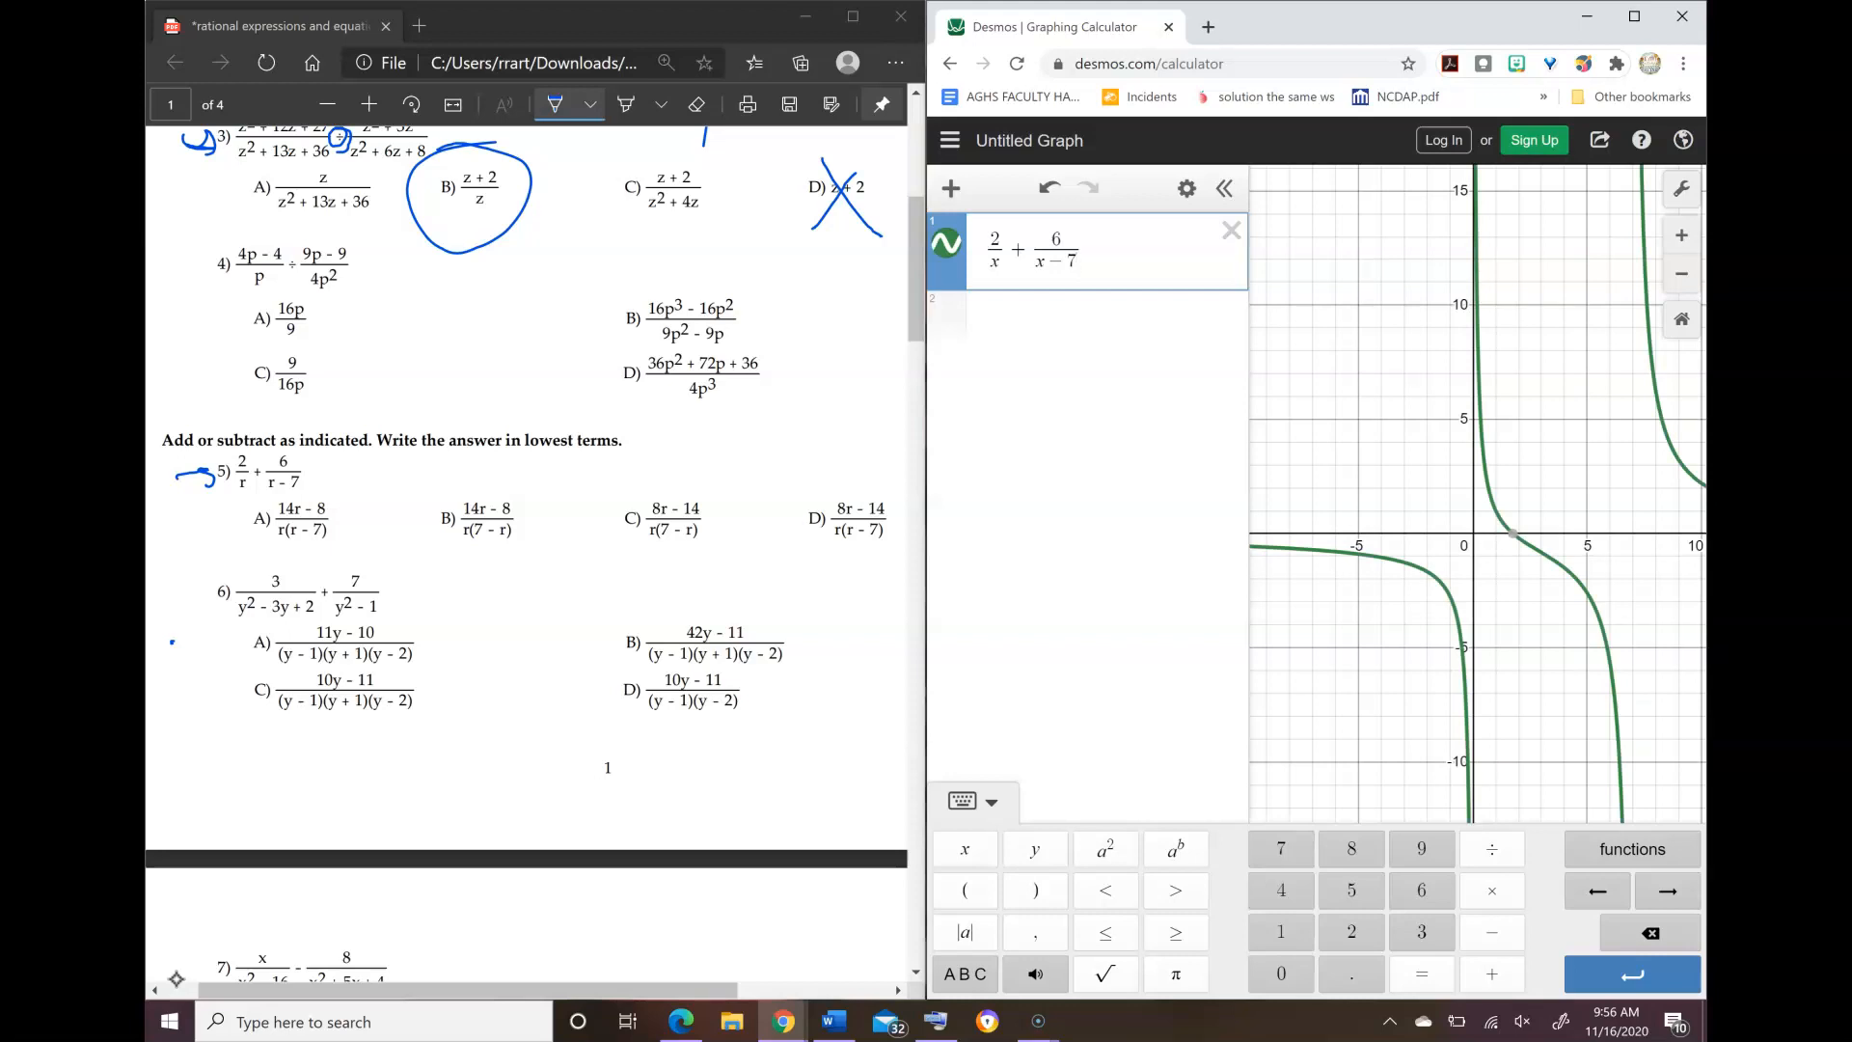
Step: Graph answer choice A of problem 5 as (14x − 8)/(x(x − 7)) to compare it with the problem's curve, and hide it
{"action": "key", "text": "Return"}
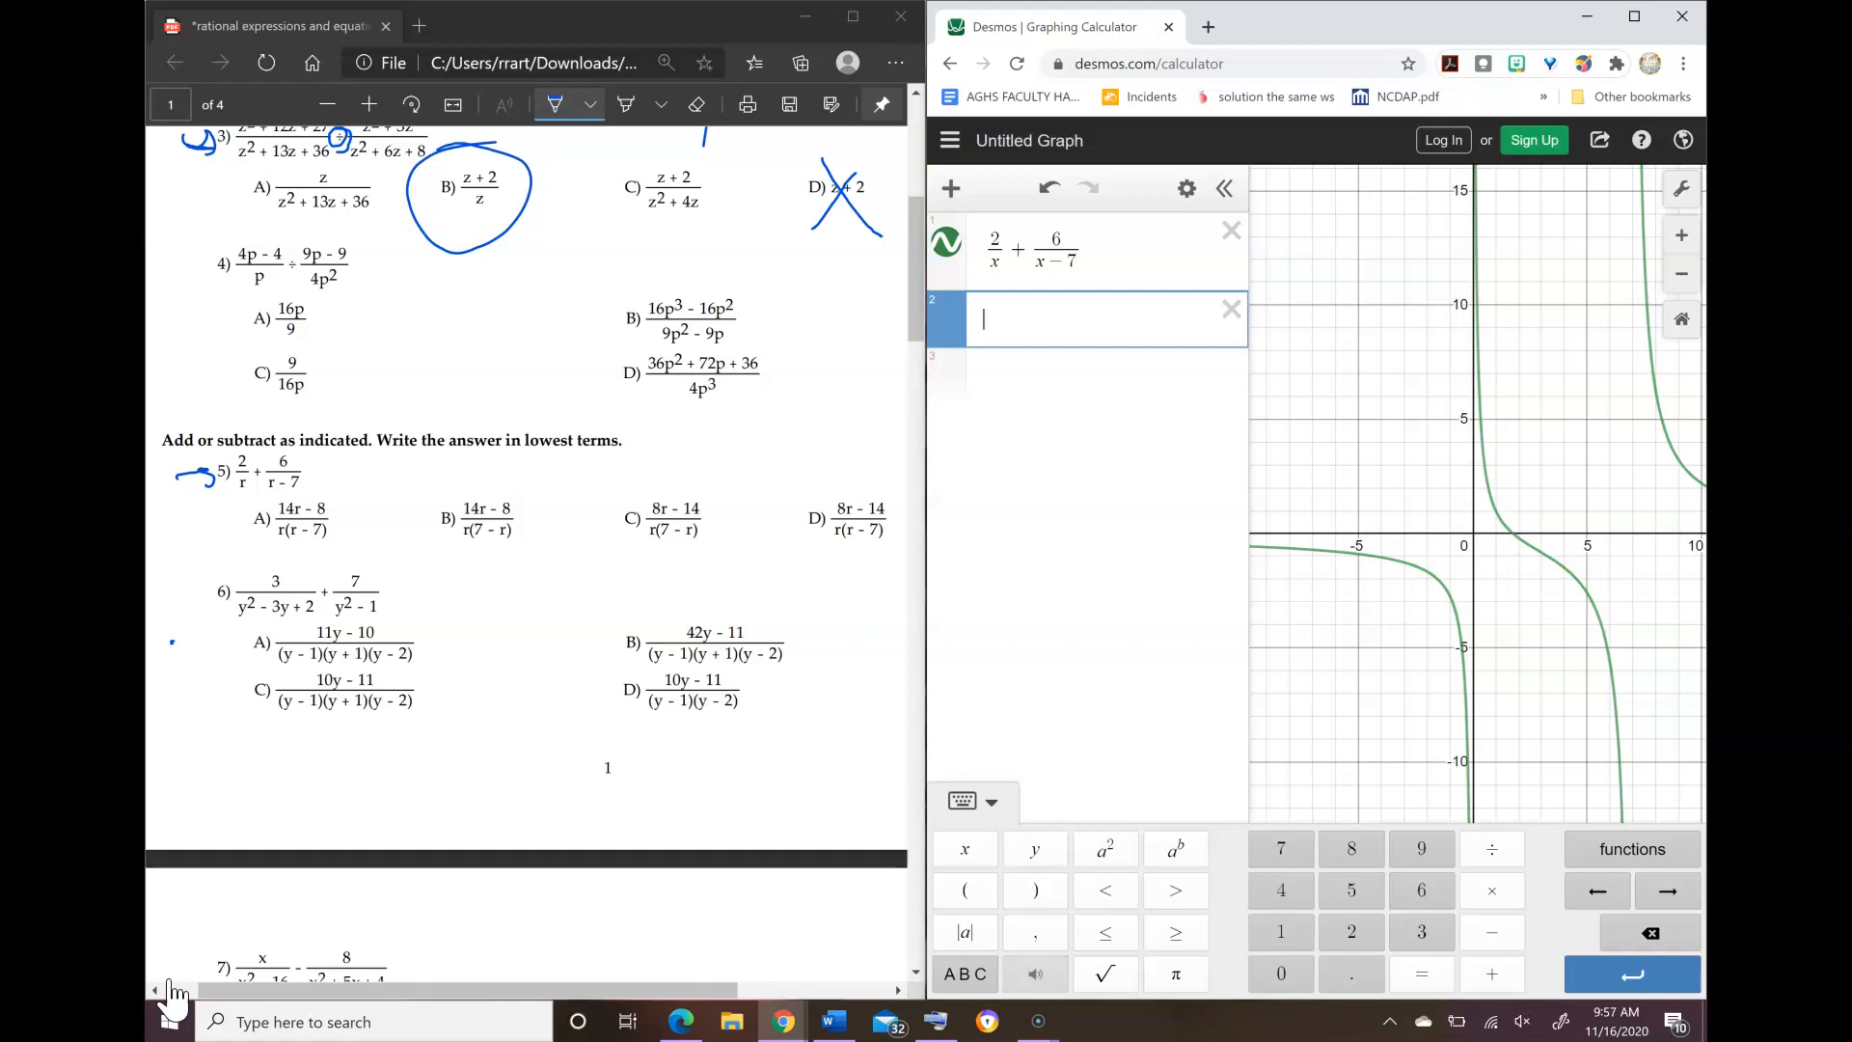
{"action": "type", "text": "("}
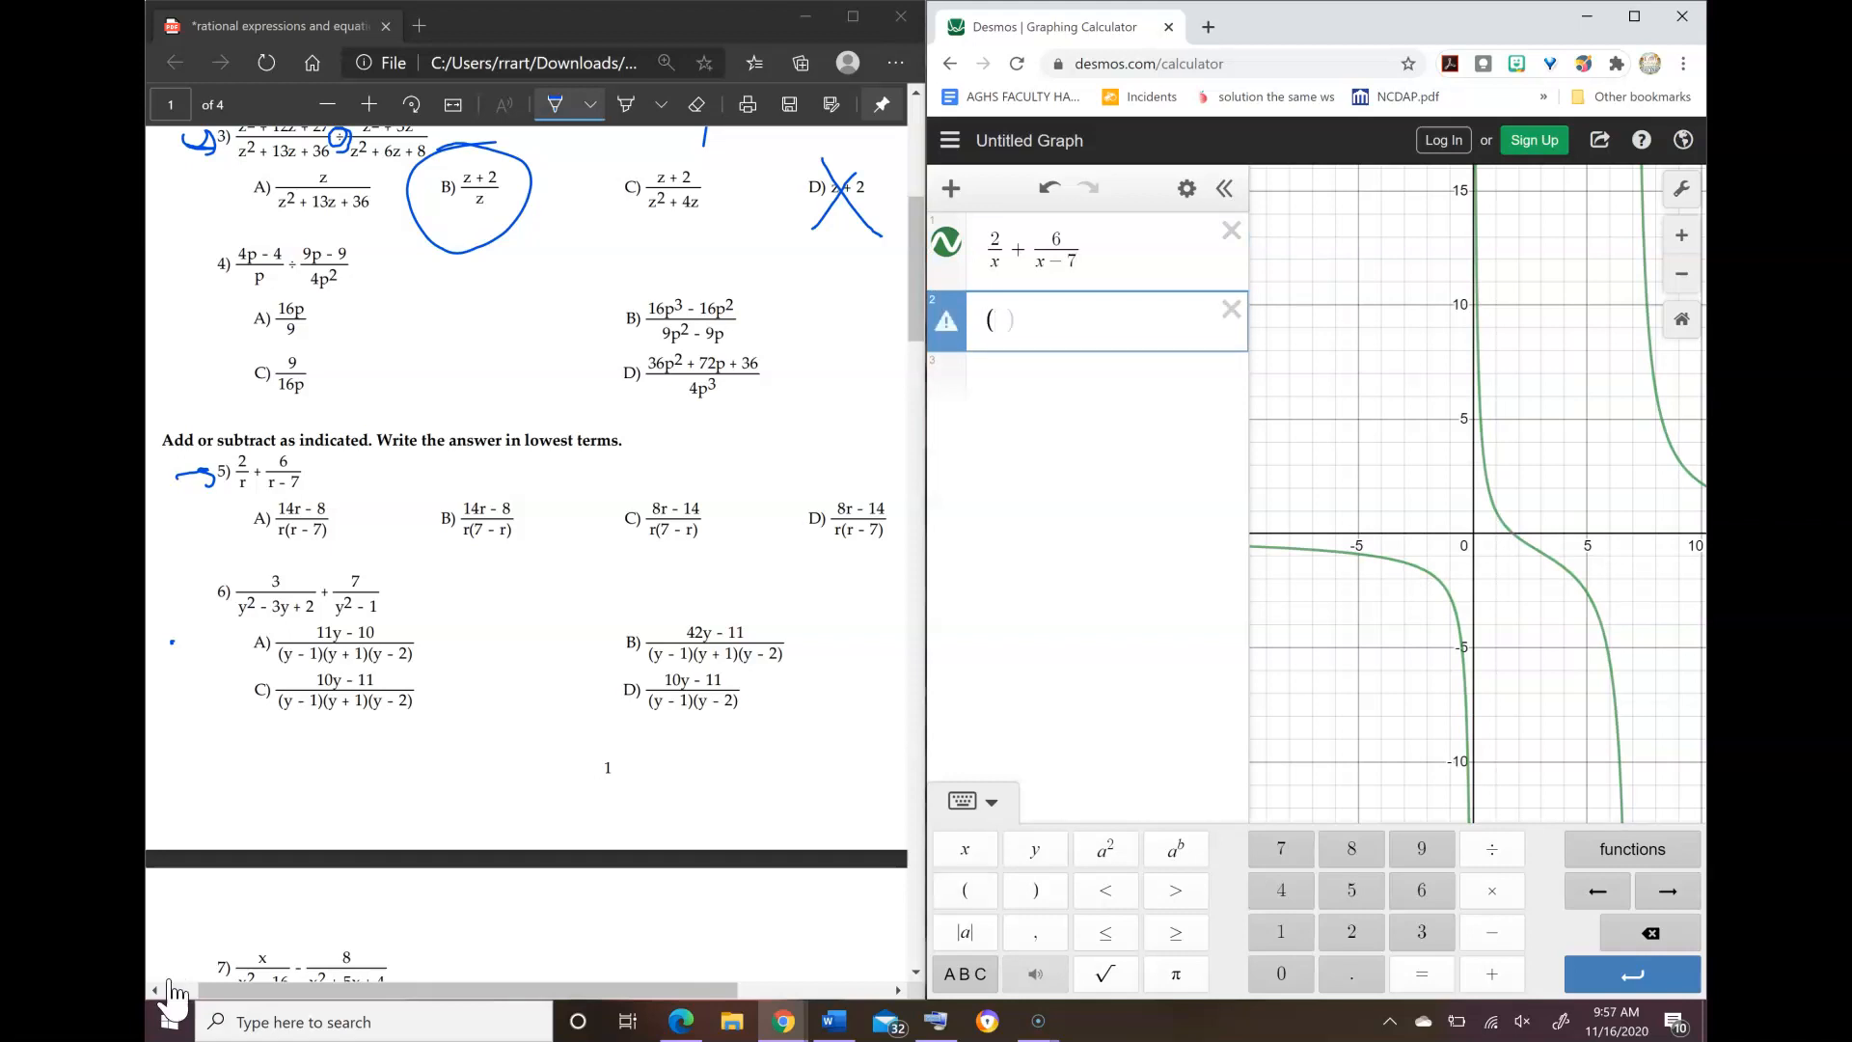
{"action": "type", "text": "14x"}
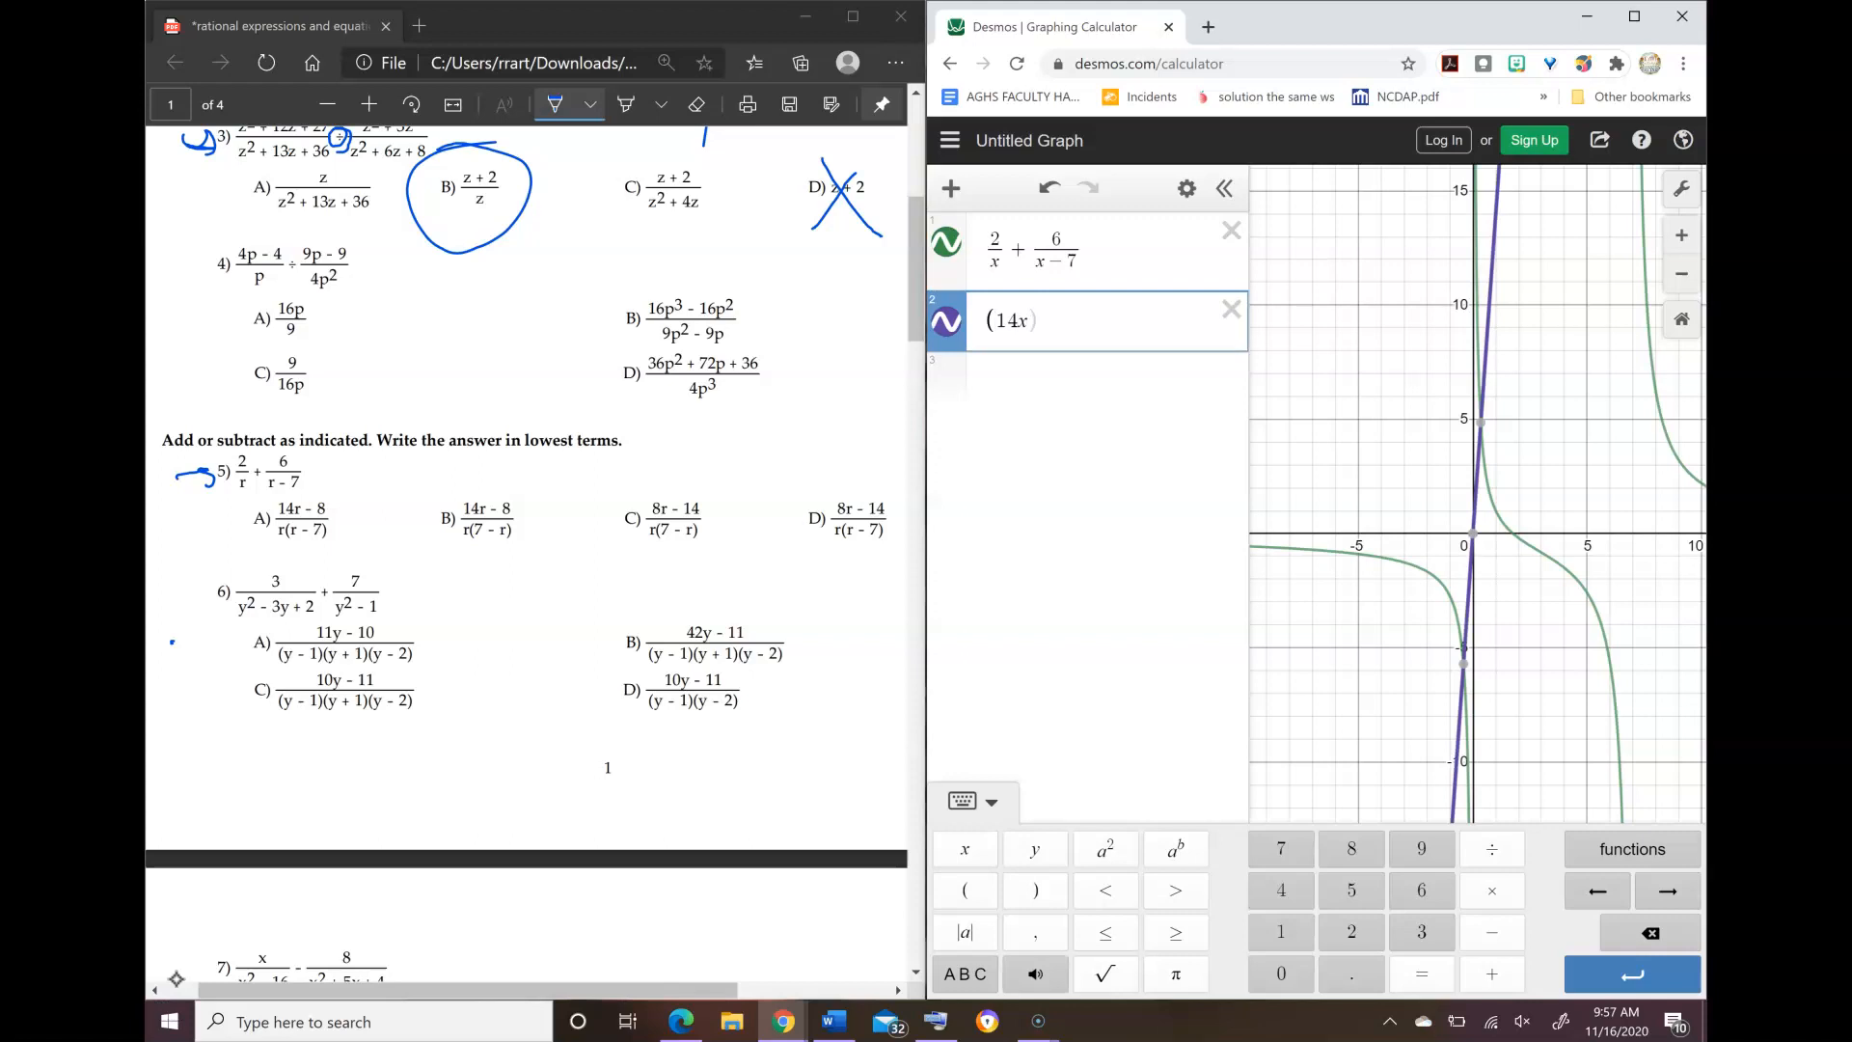
{"action": "type", "text": "-8"}
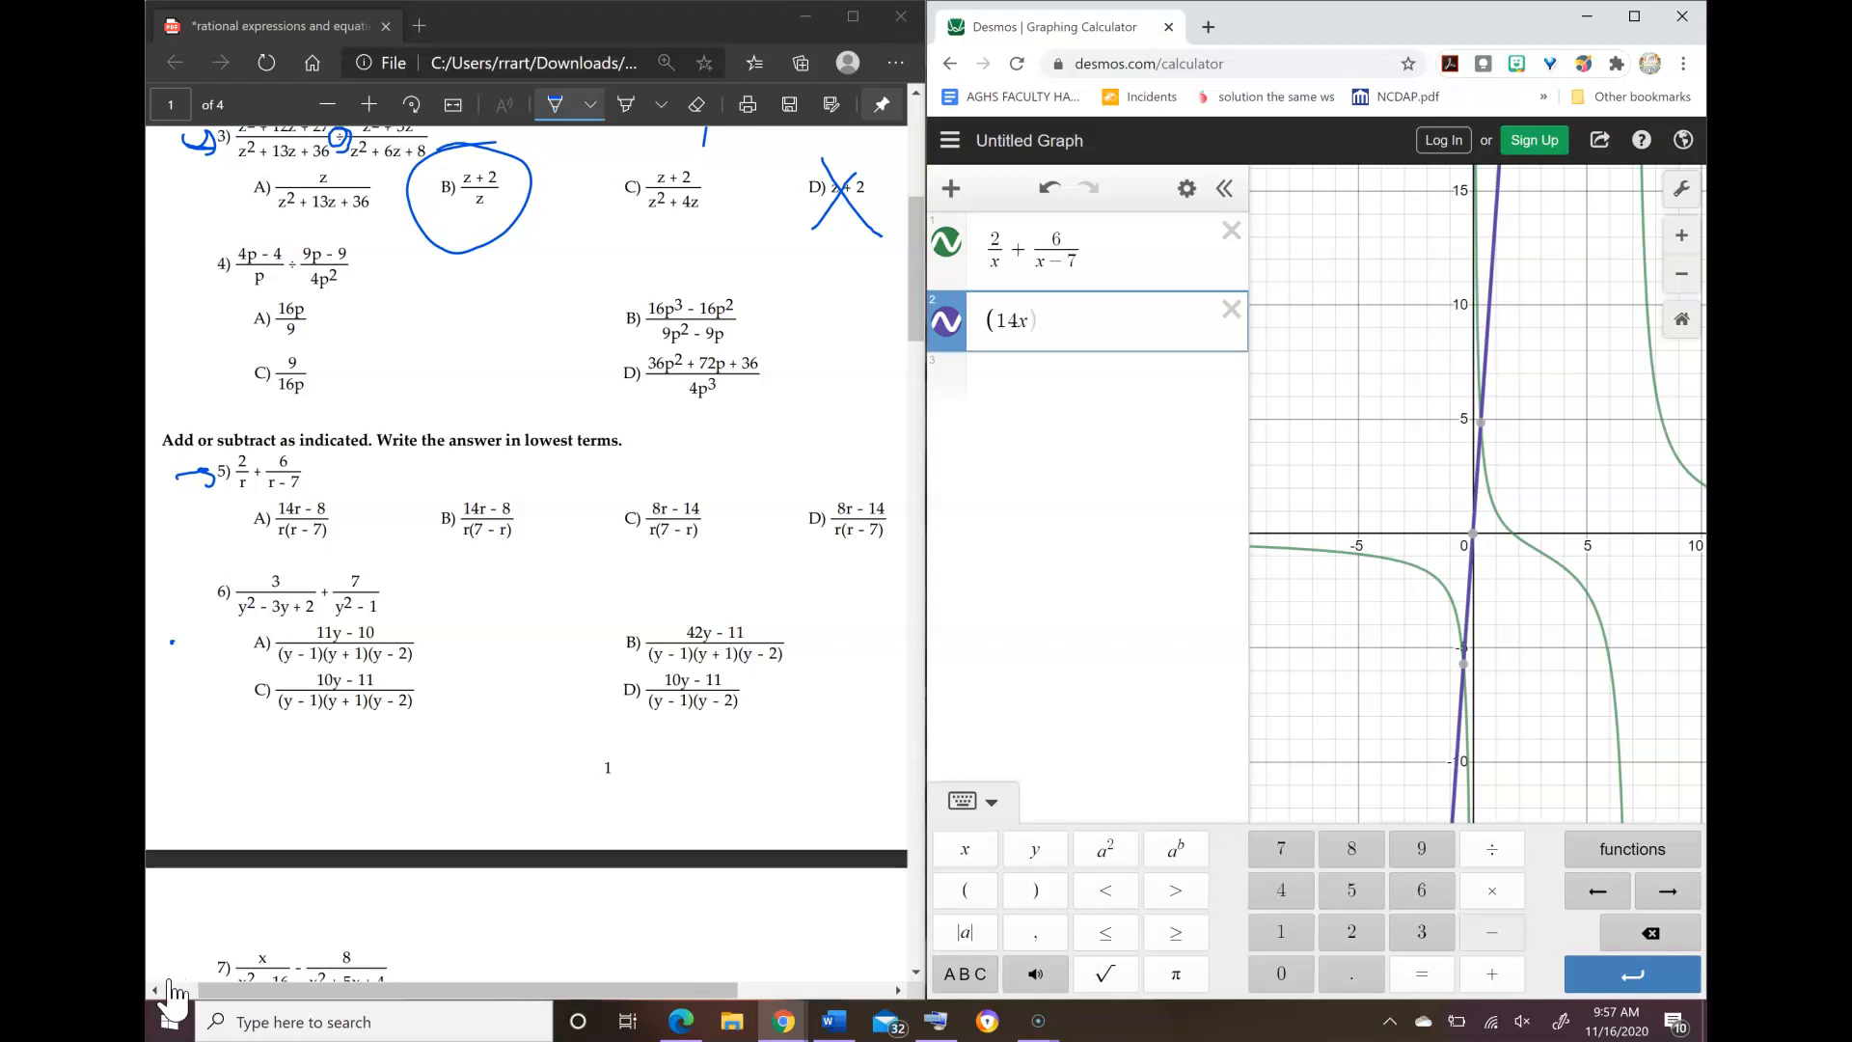
{"action": "type", "text": ")"}
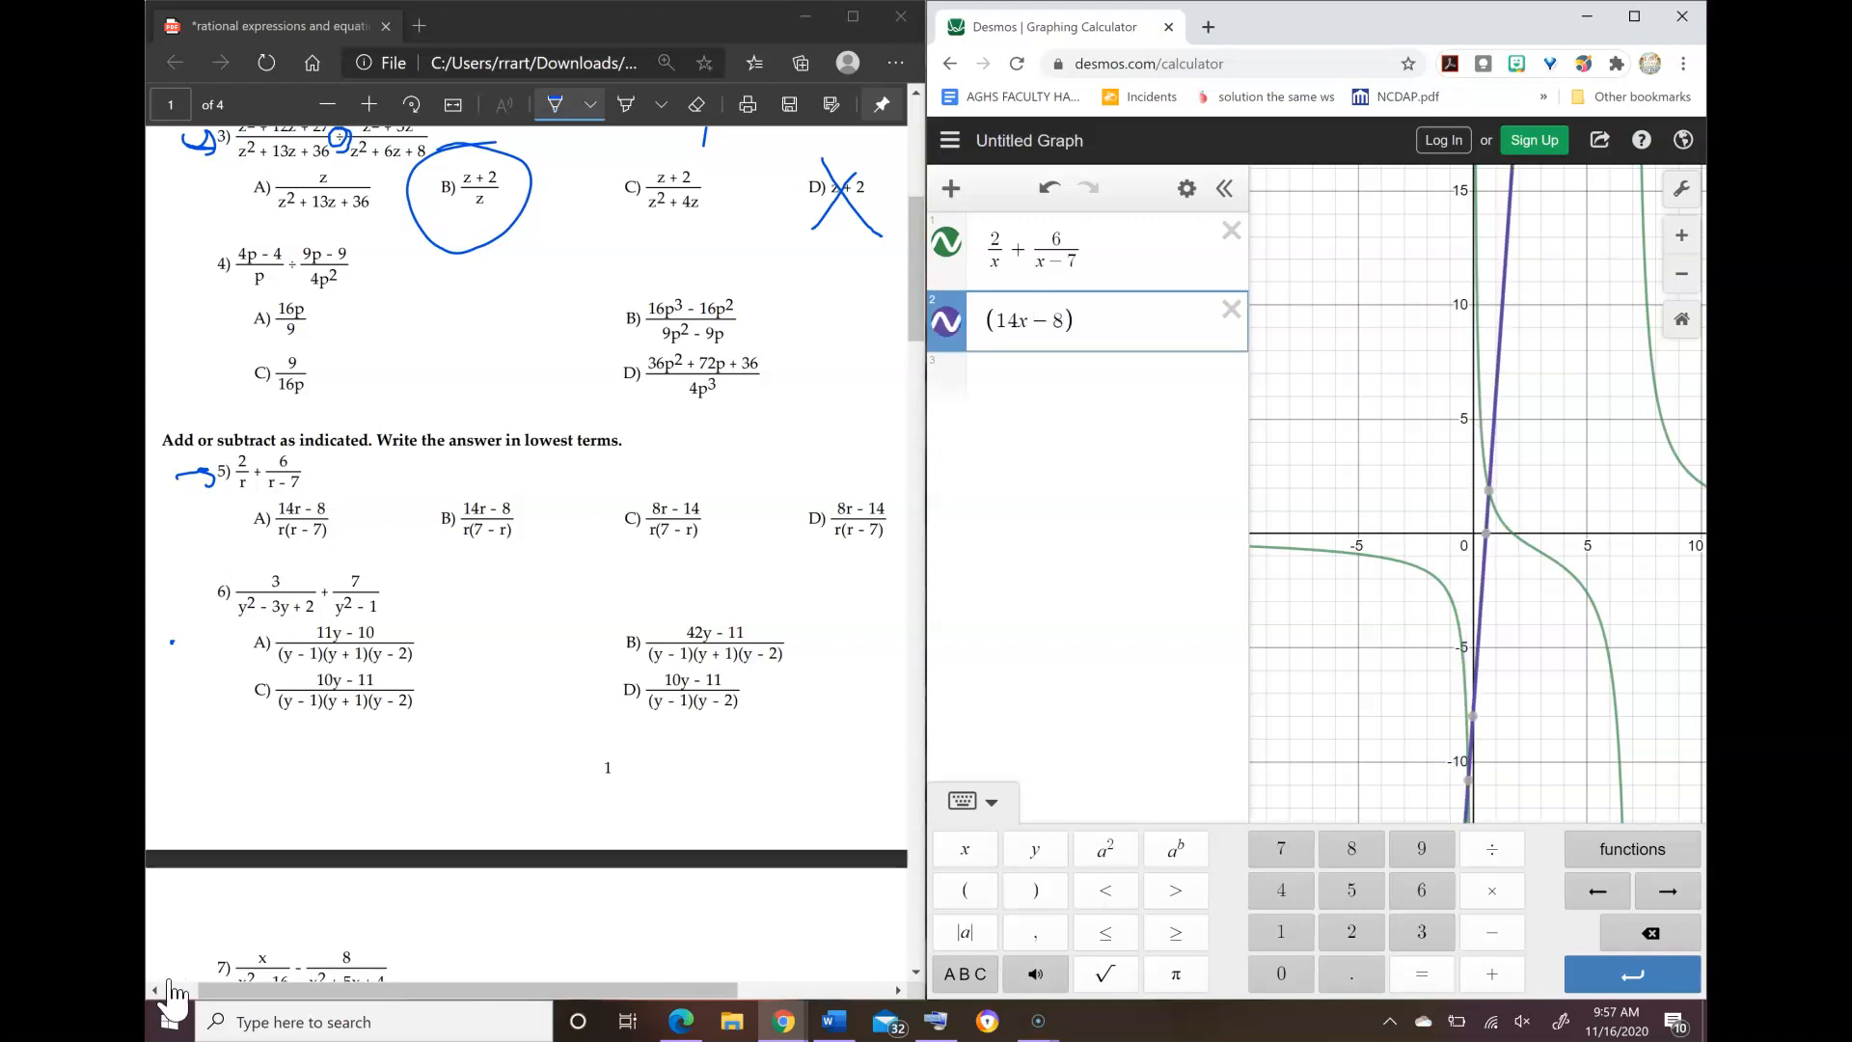
{"action": "type", "text": "/x"}
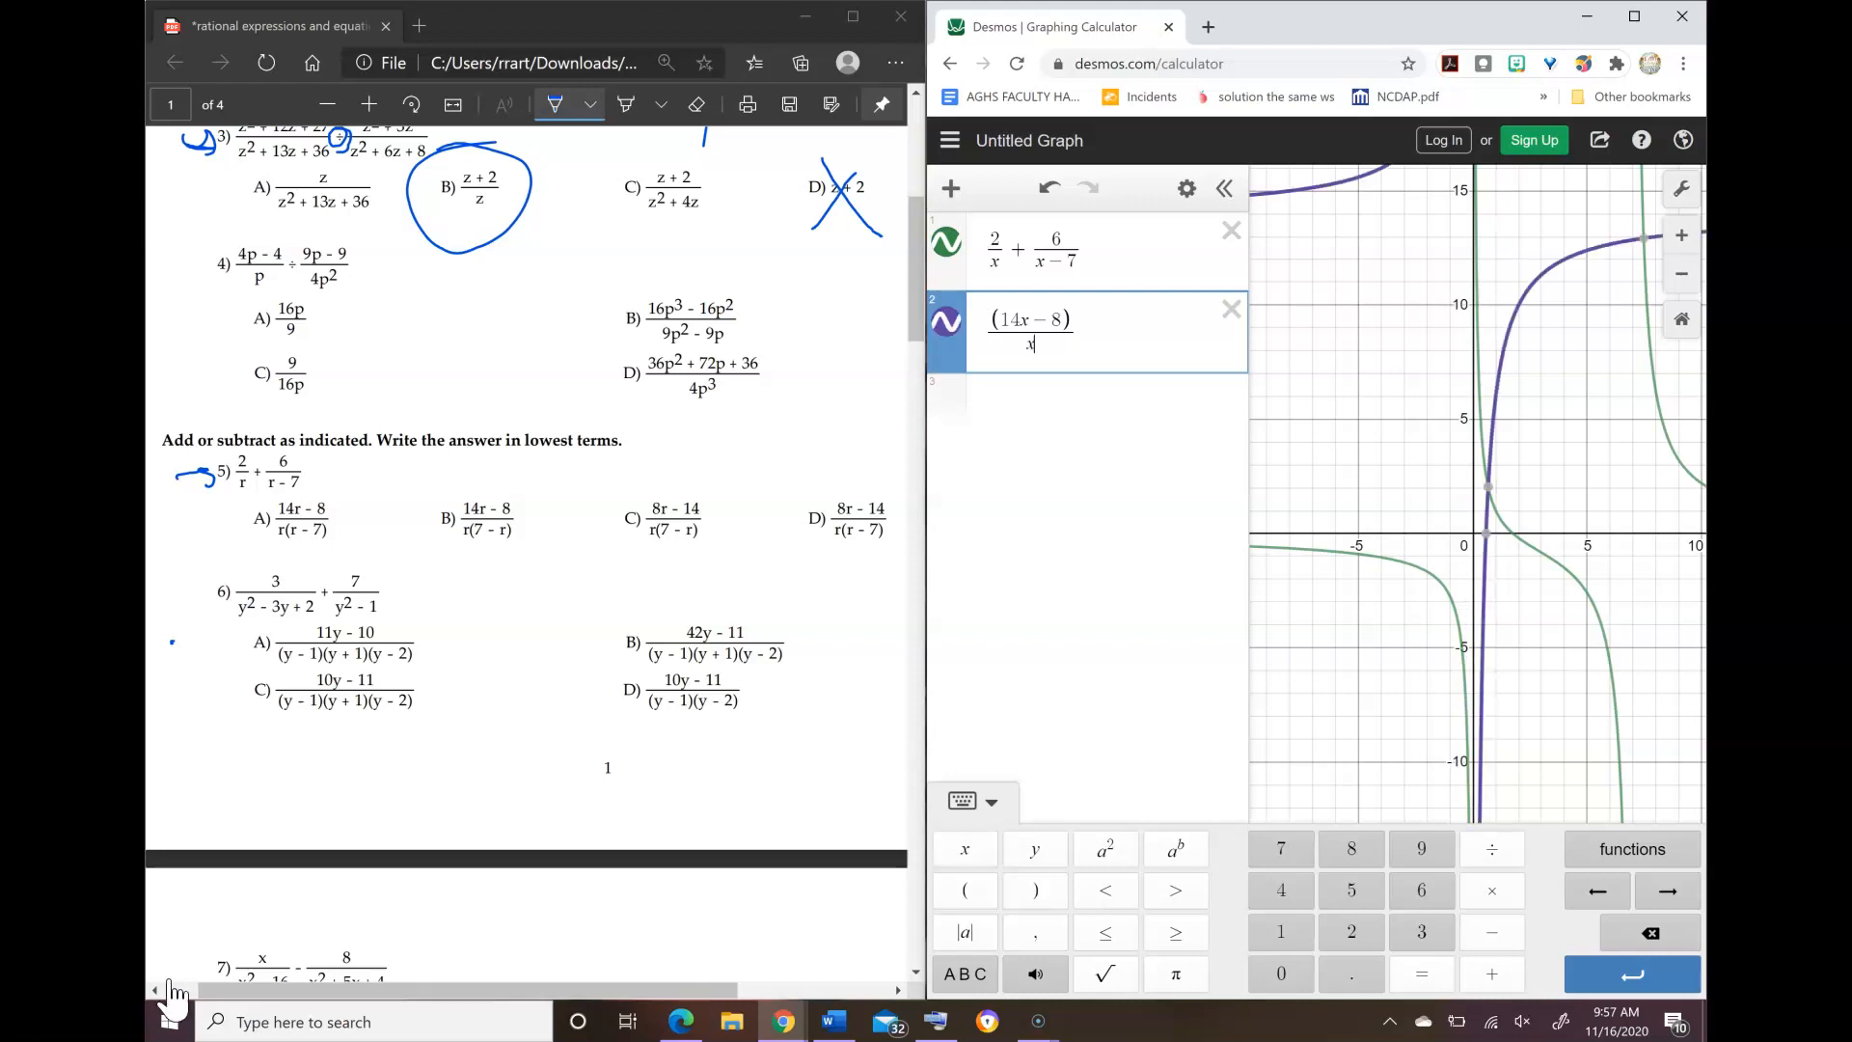
{"action": "type", "text": "(x-7)"}
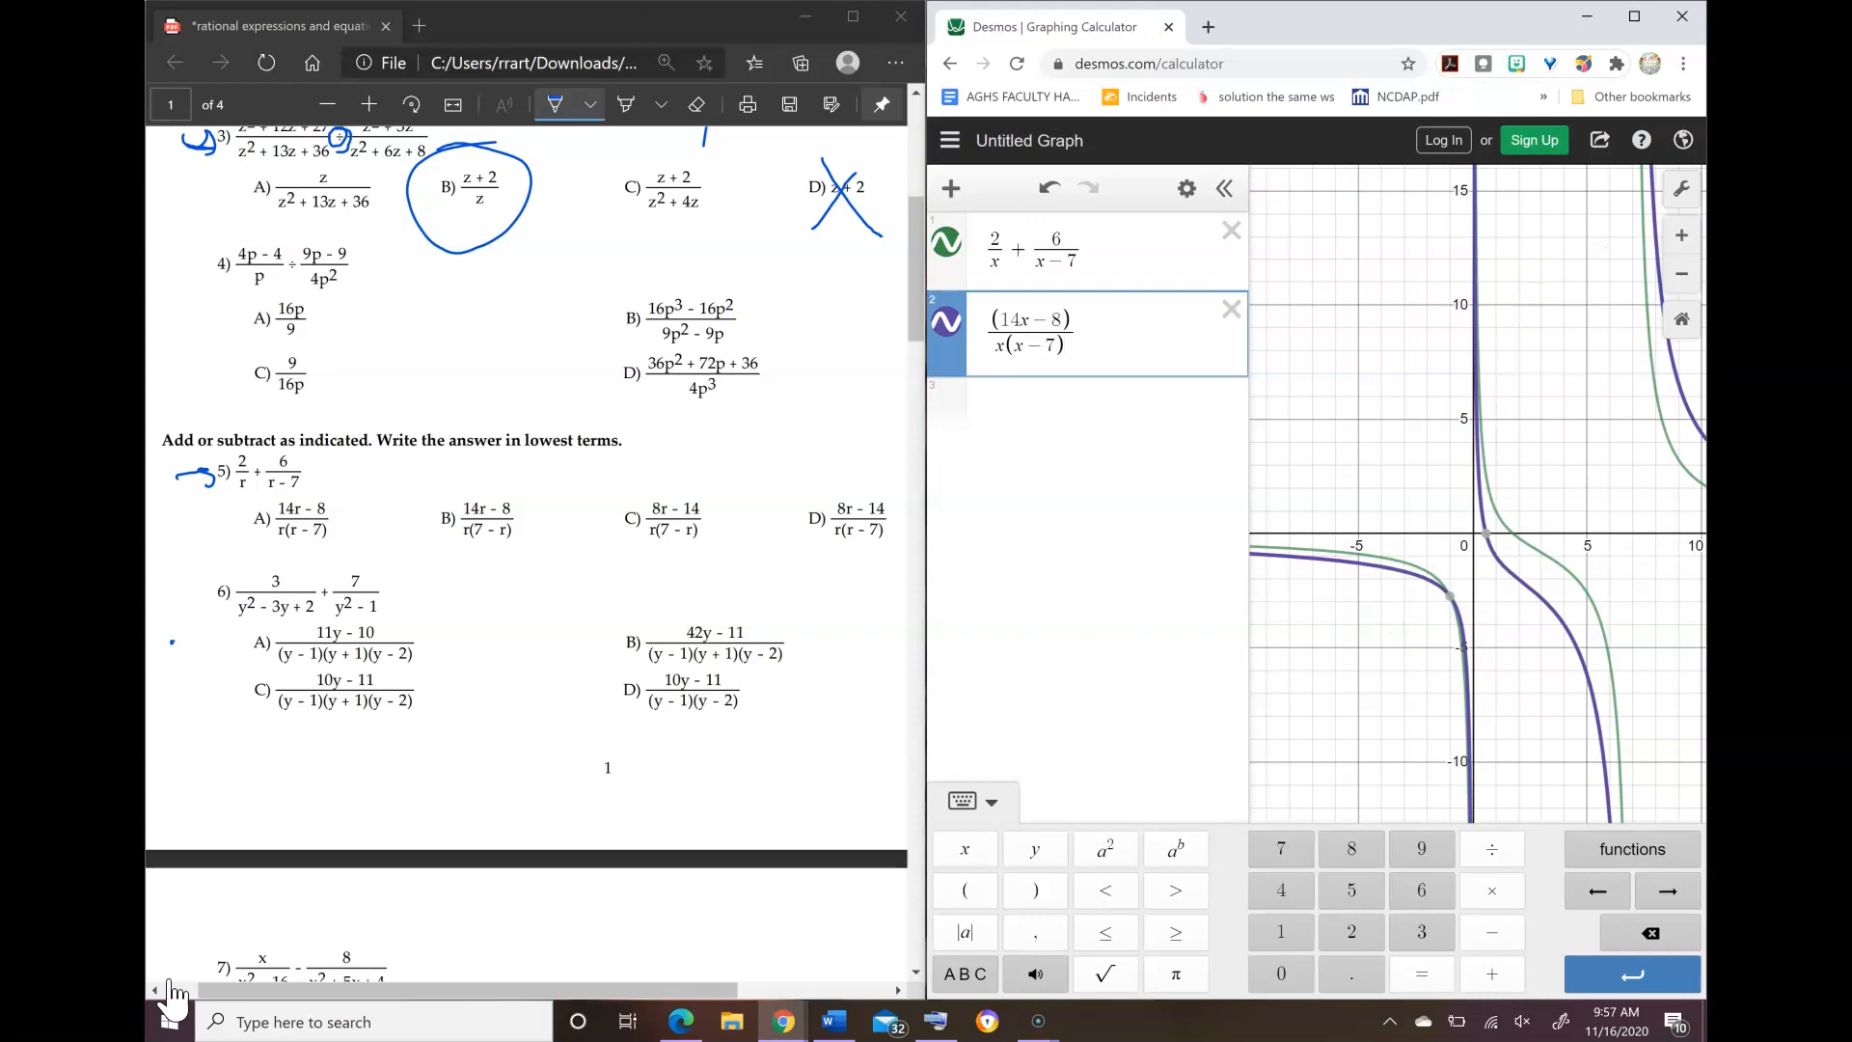
{"action": "key", "text": "Return"}
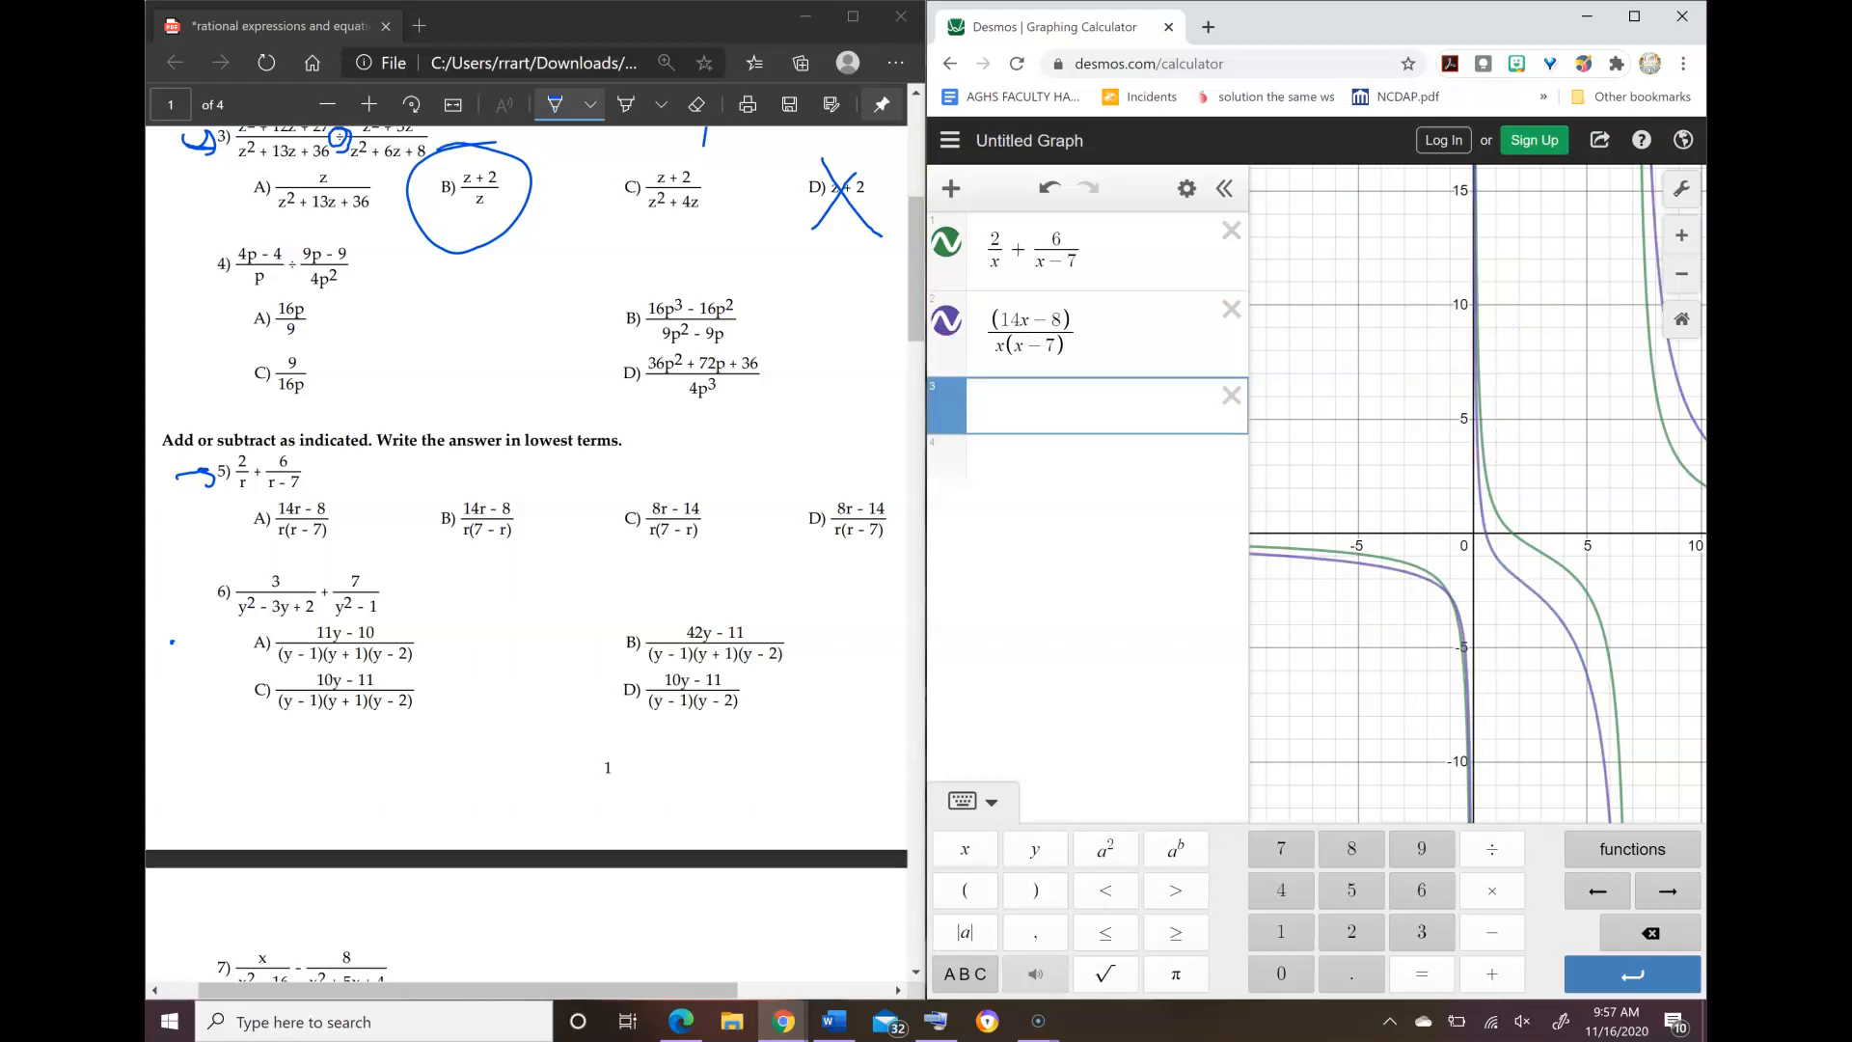
{"action": "left_click", "coordinate": [947, 320]}
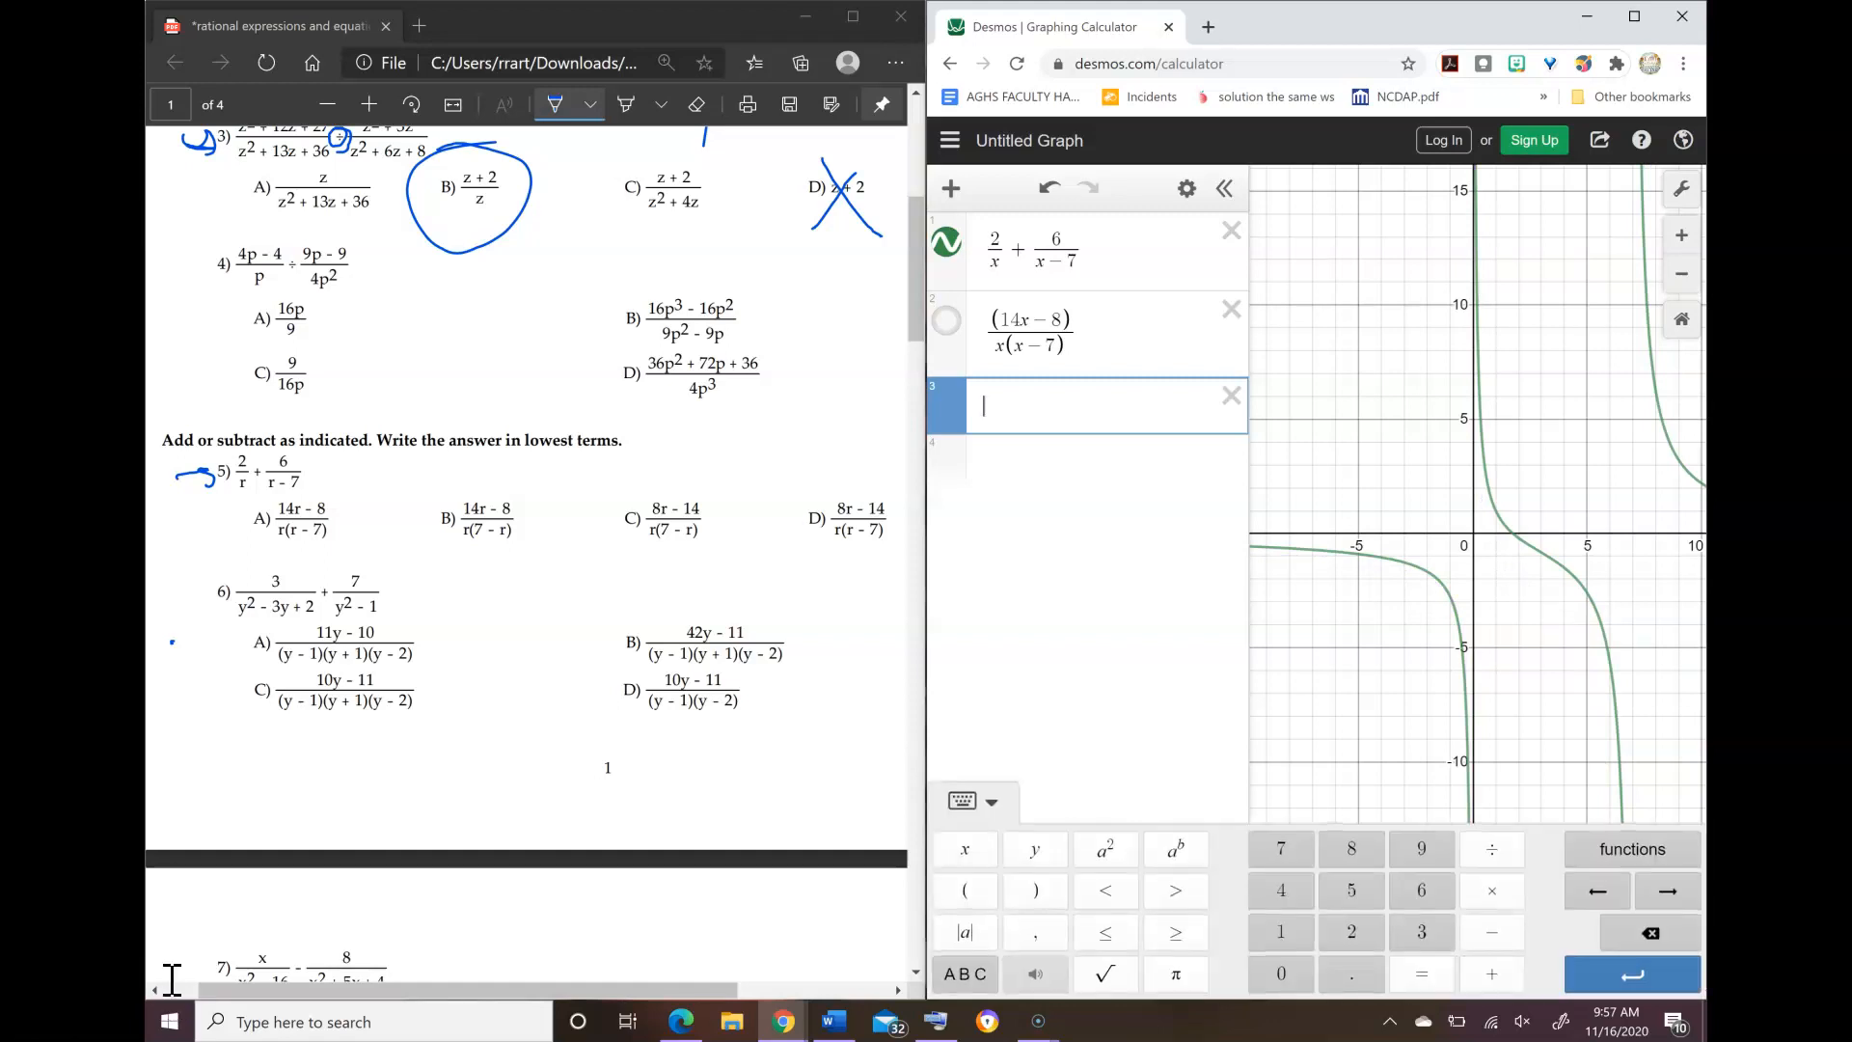
Step: Graph answer choice B of problem 5 as (14x − 8)/(x(7 − x)) in the third expression line, and hide its curve
{"action": "type", "text": "114x"}
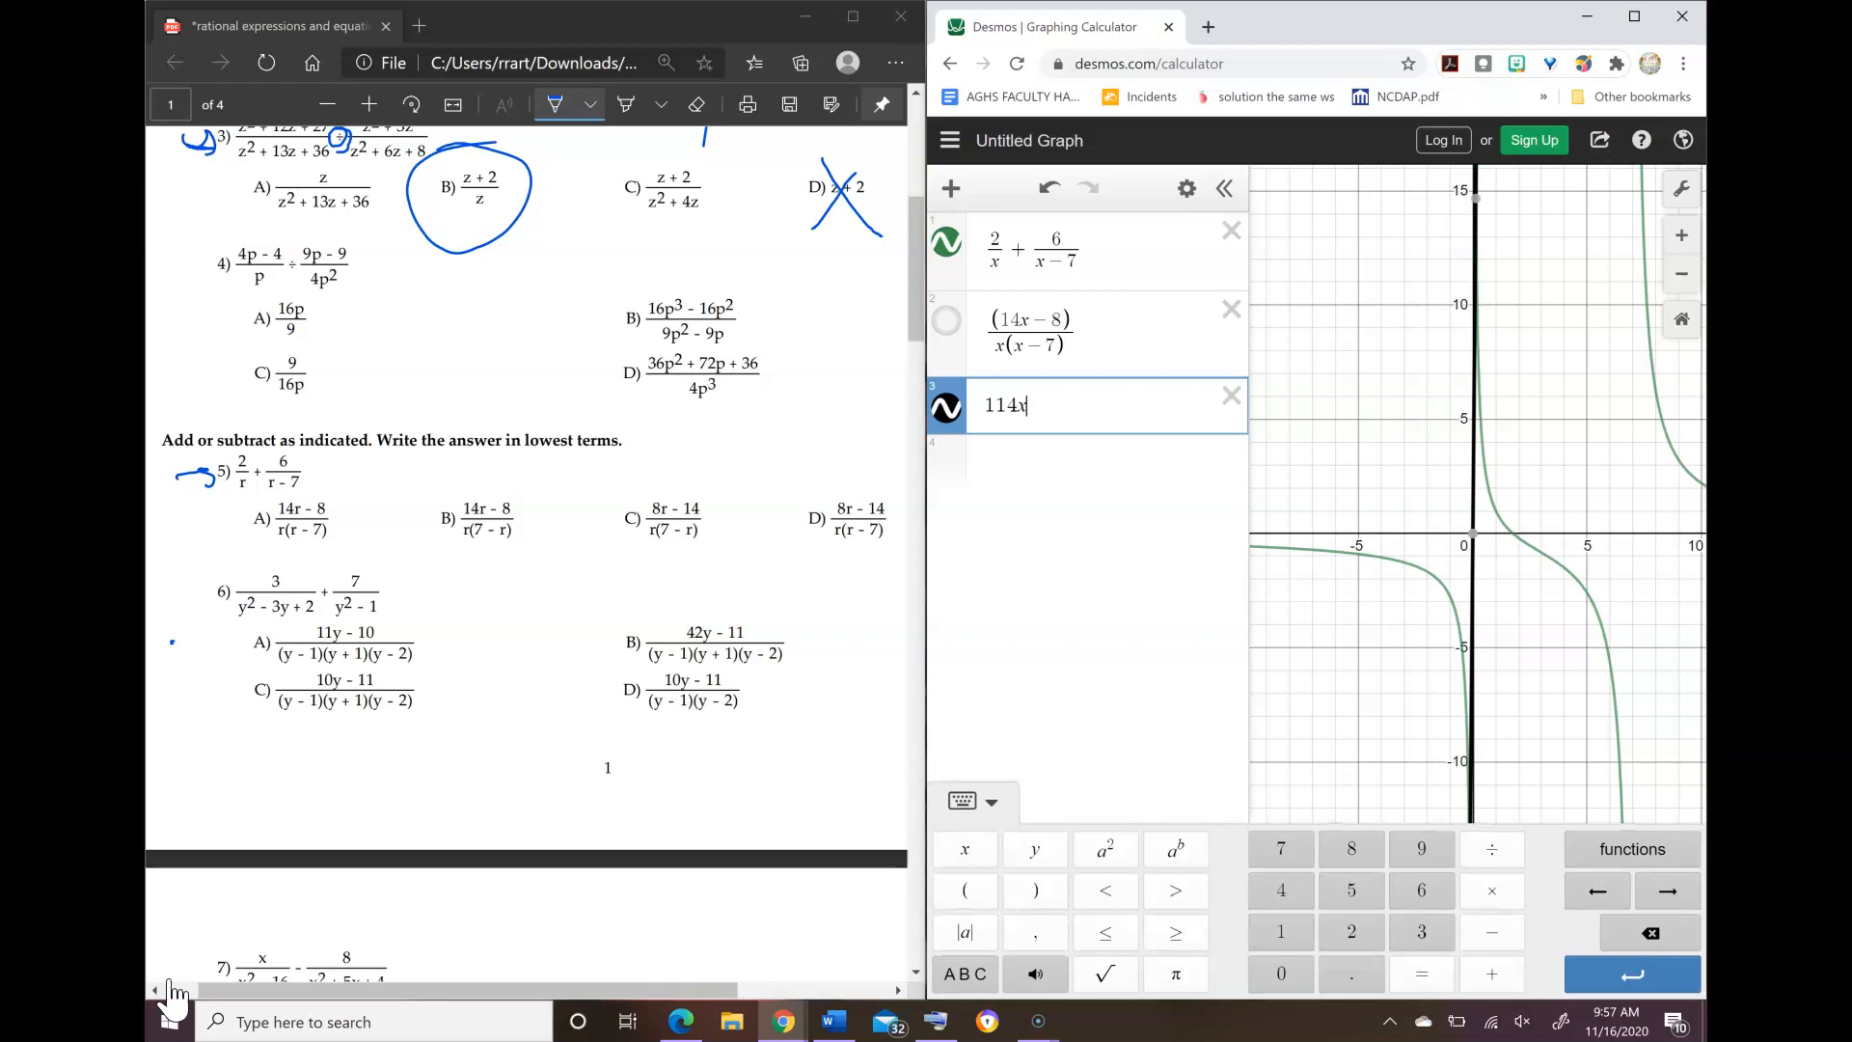
{"action": "key", "text": "BackSpace"}
{"action": "key", "text": "BackSpace"}
{"action": "key", "text": "BackSpace"}
{"action": "key", "text": "BackSpace"}
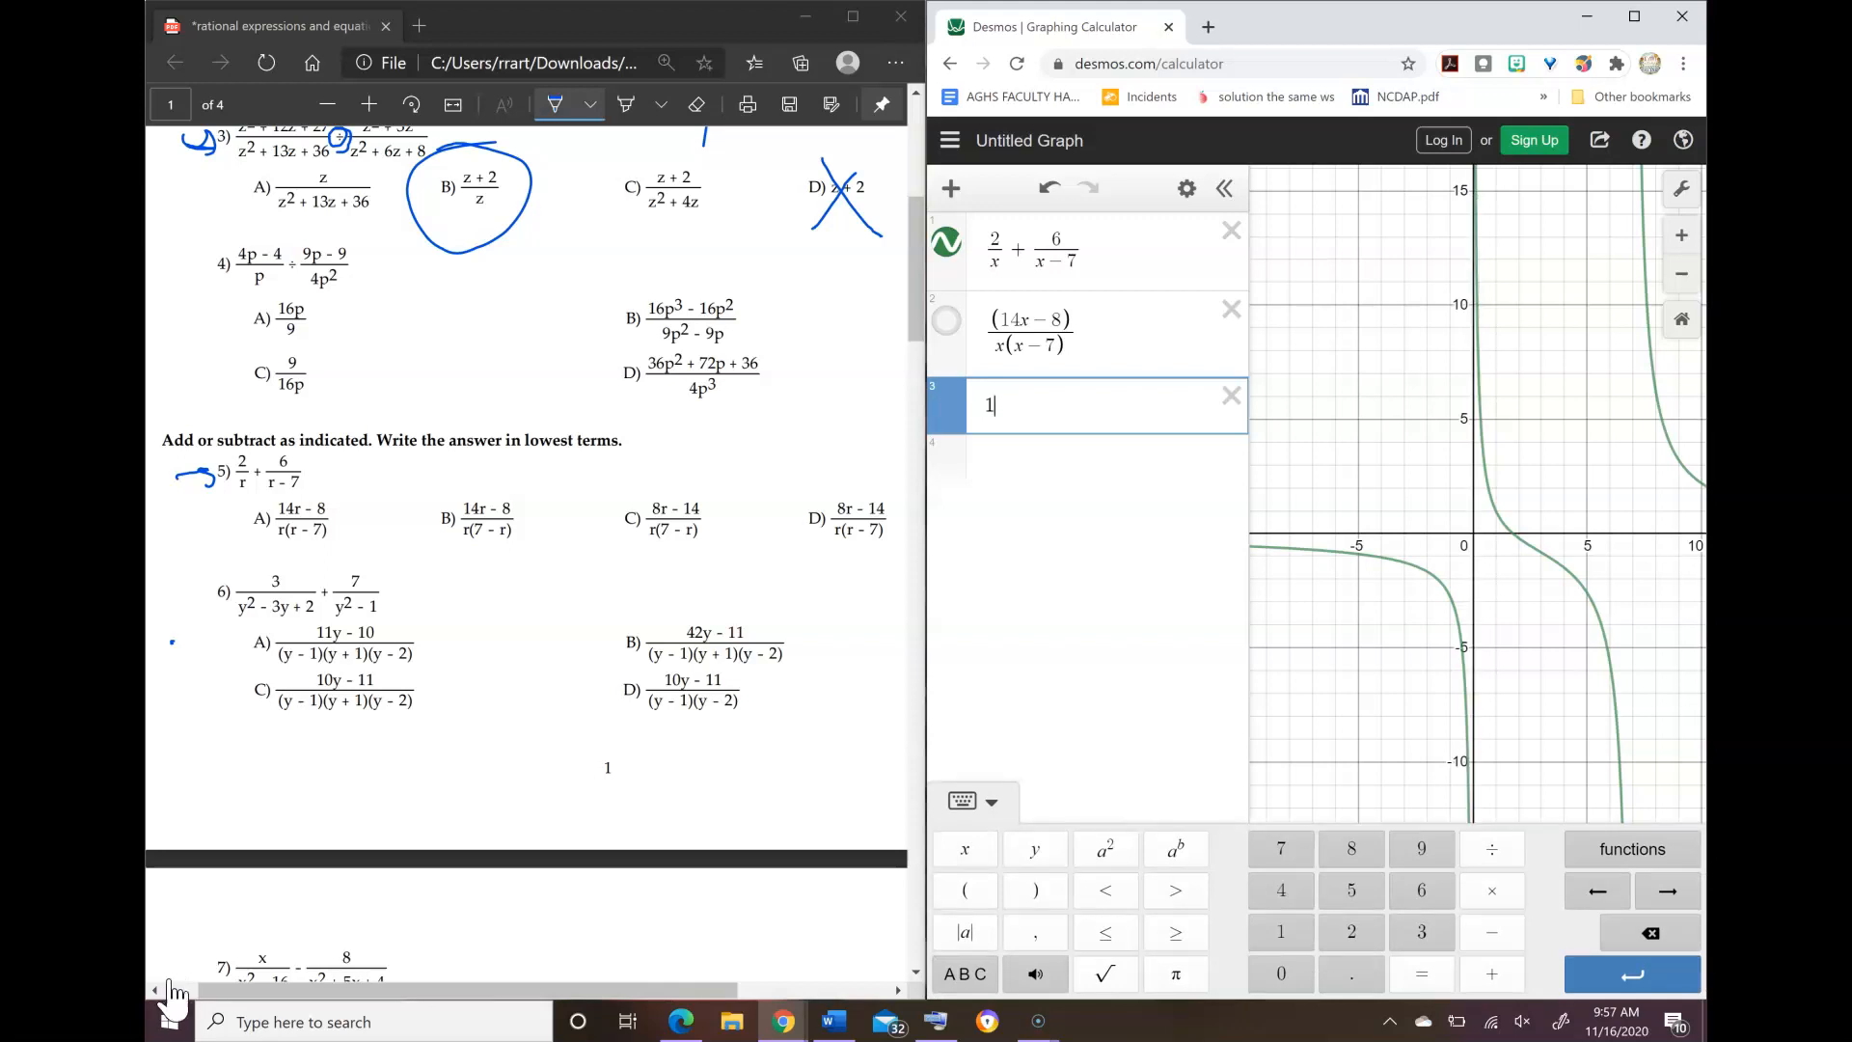
{"action": "type", "text": "(14"}
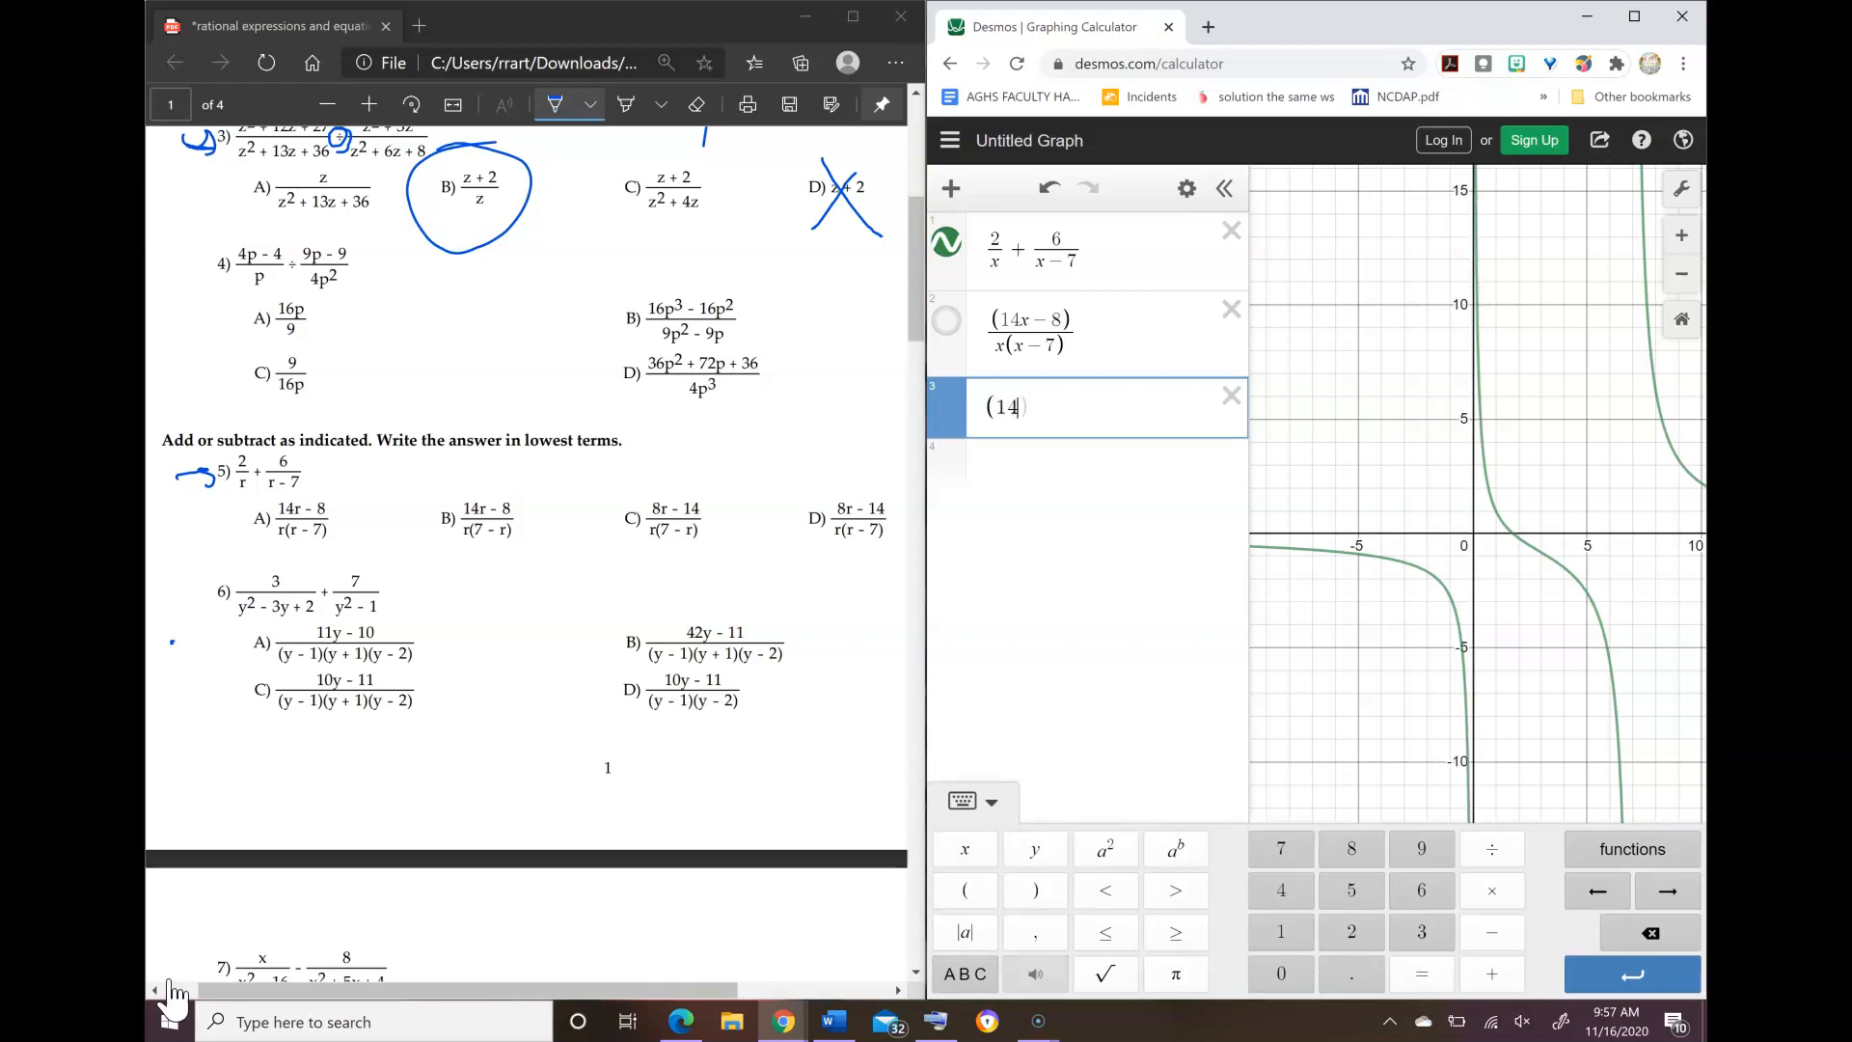
{"action": "type", "text": "x-8)"}
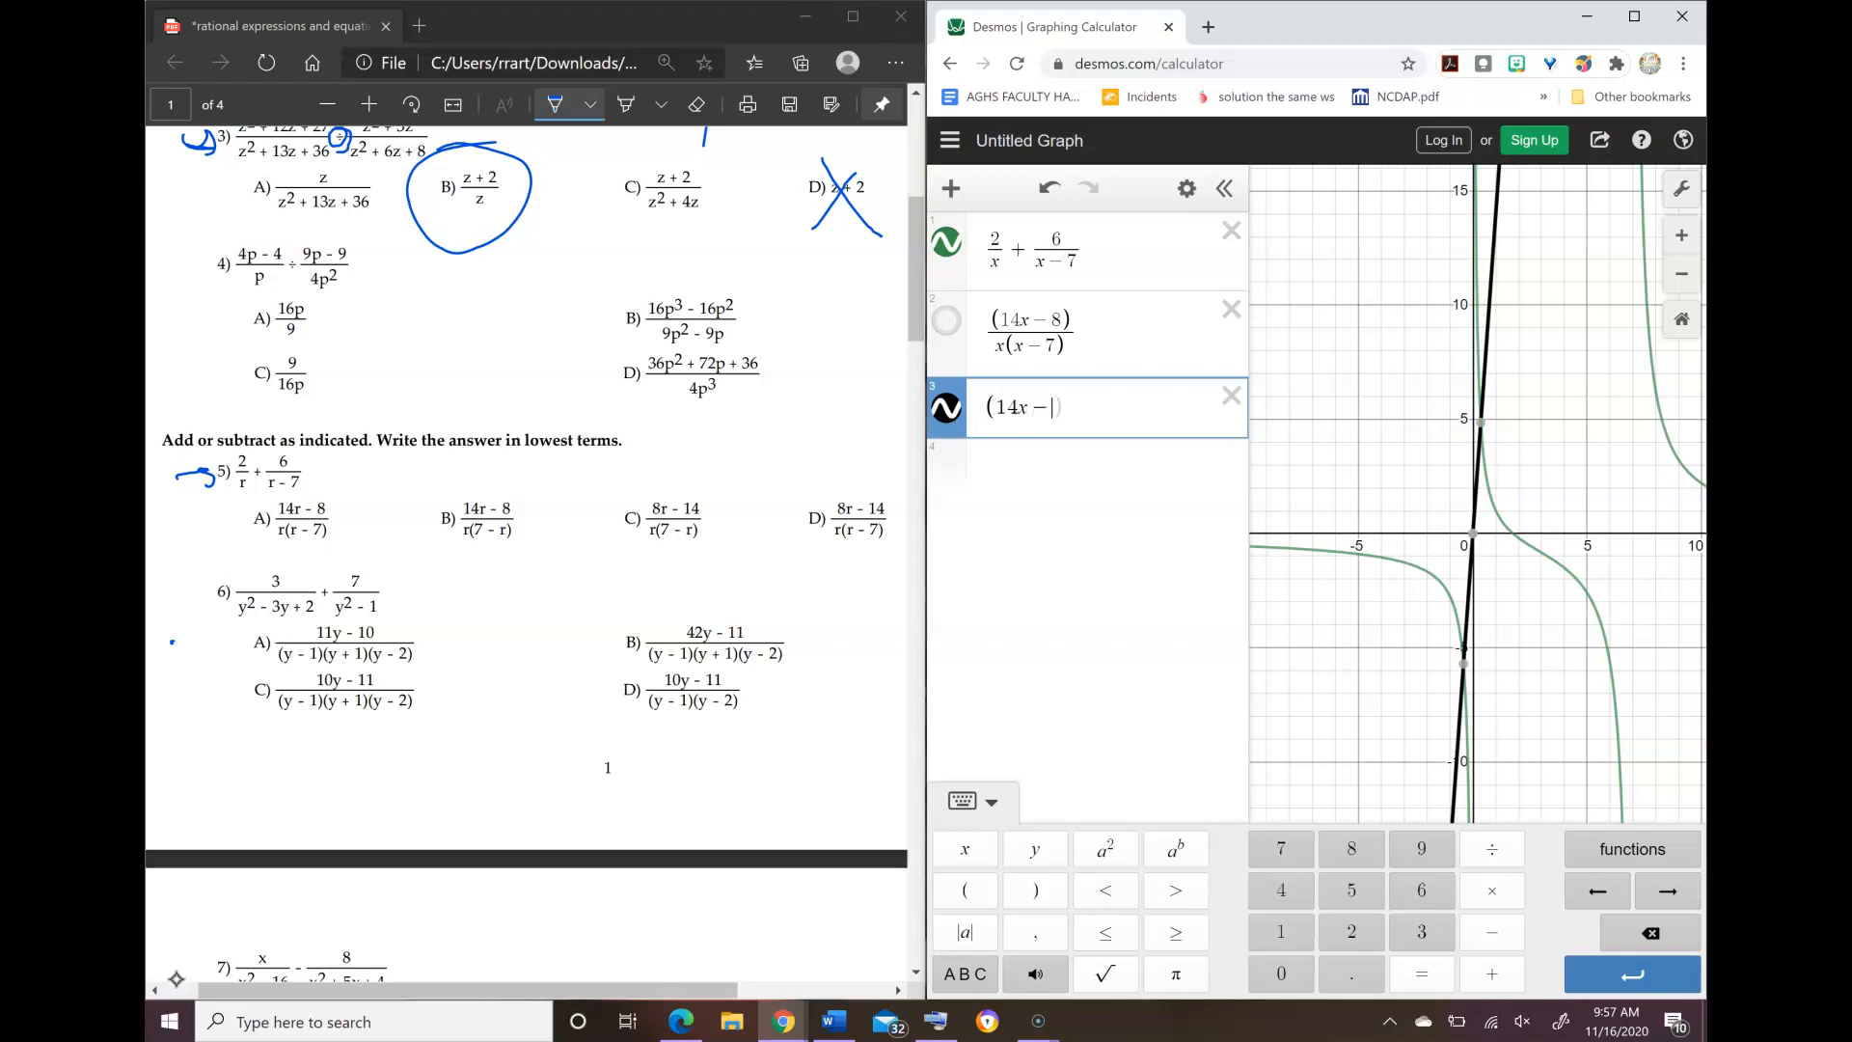
{"action": "type", "text": "/"}
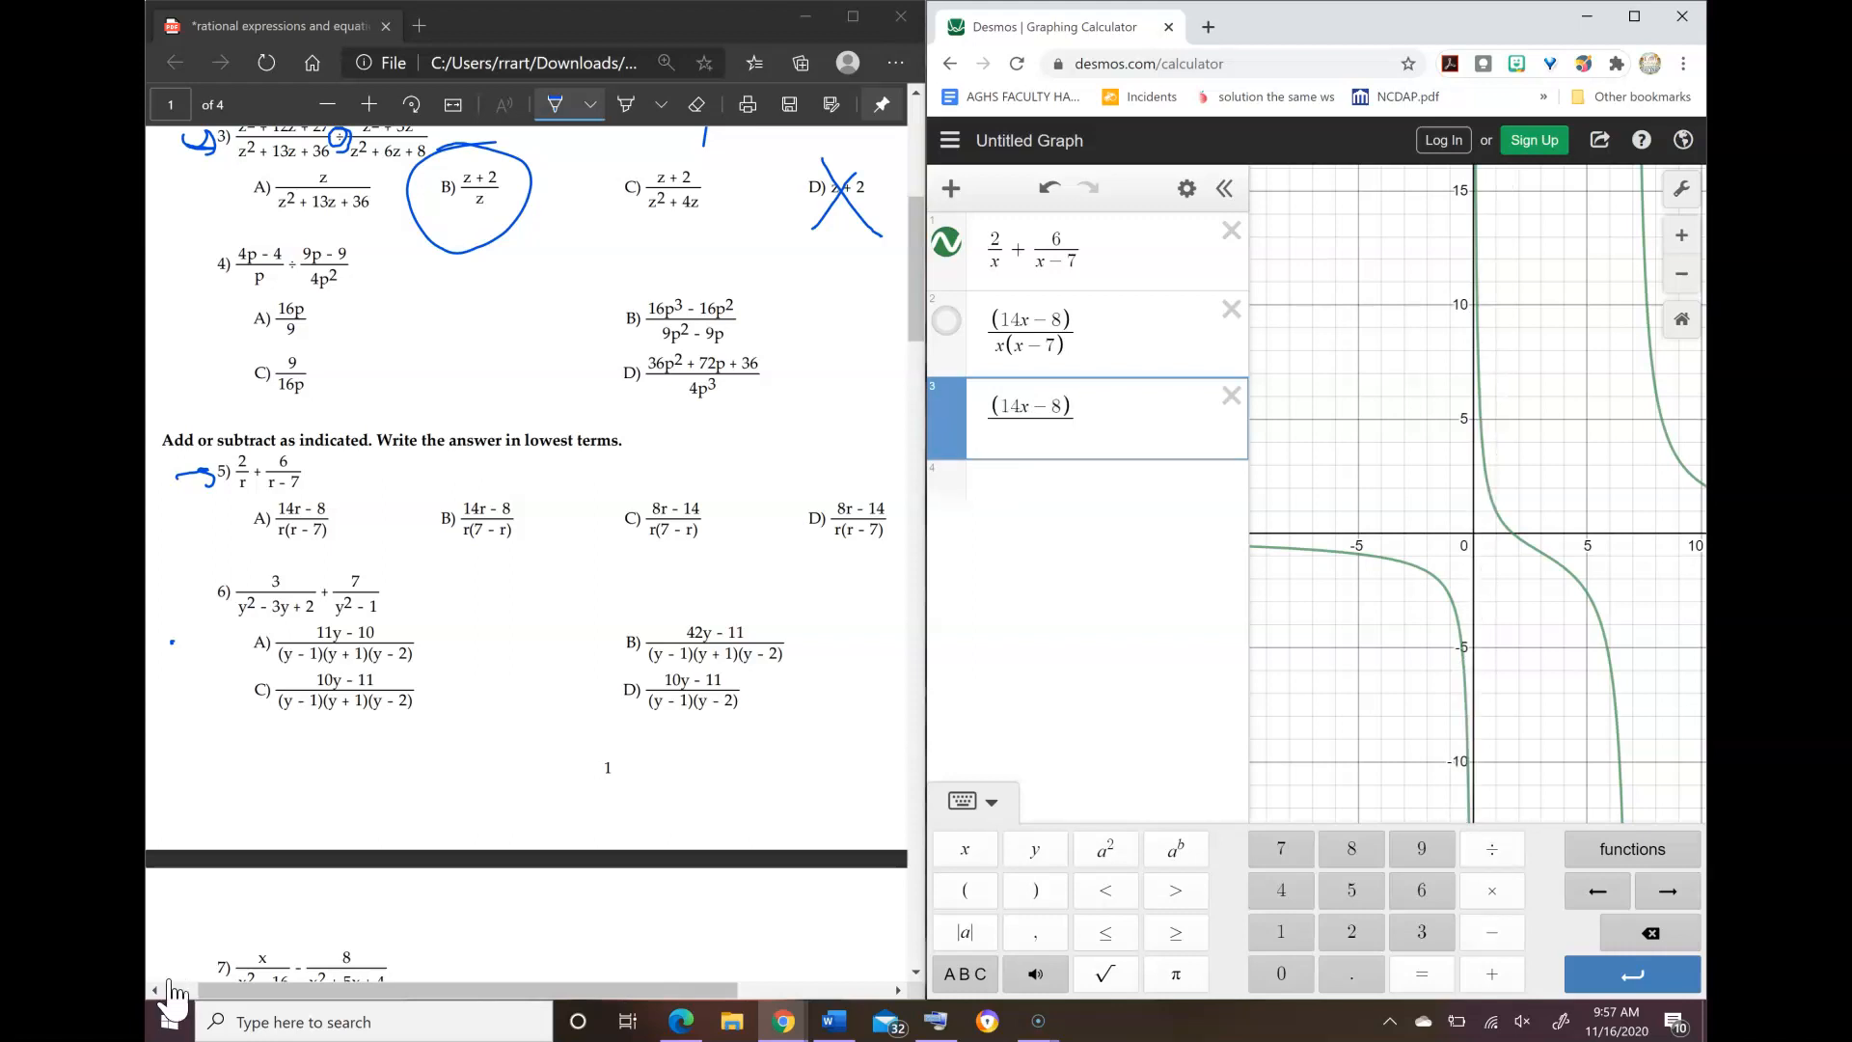
{"action": "type", "text": "x("}
{"action": "type", "text": "7-x"}
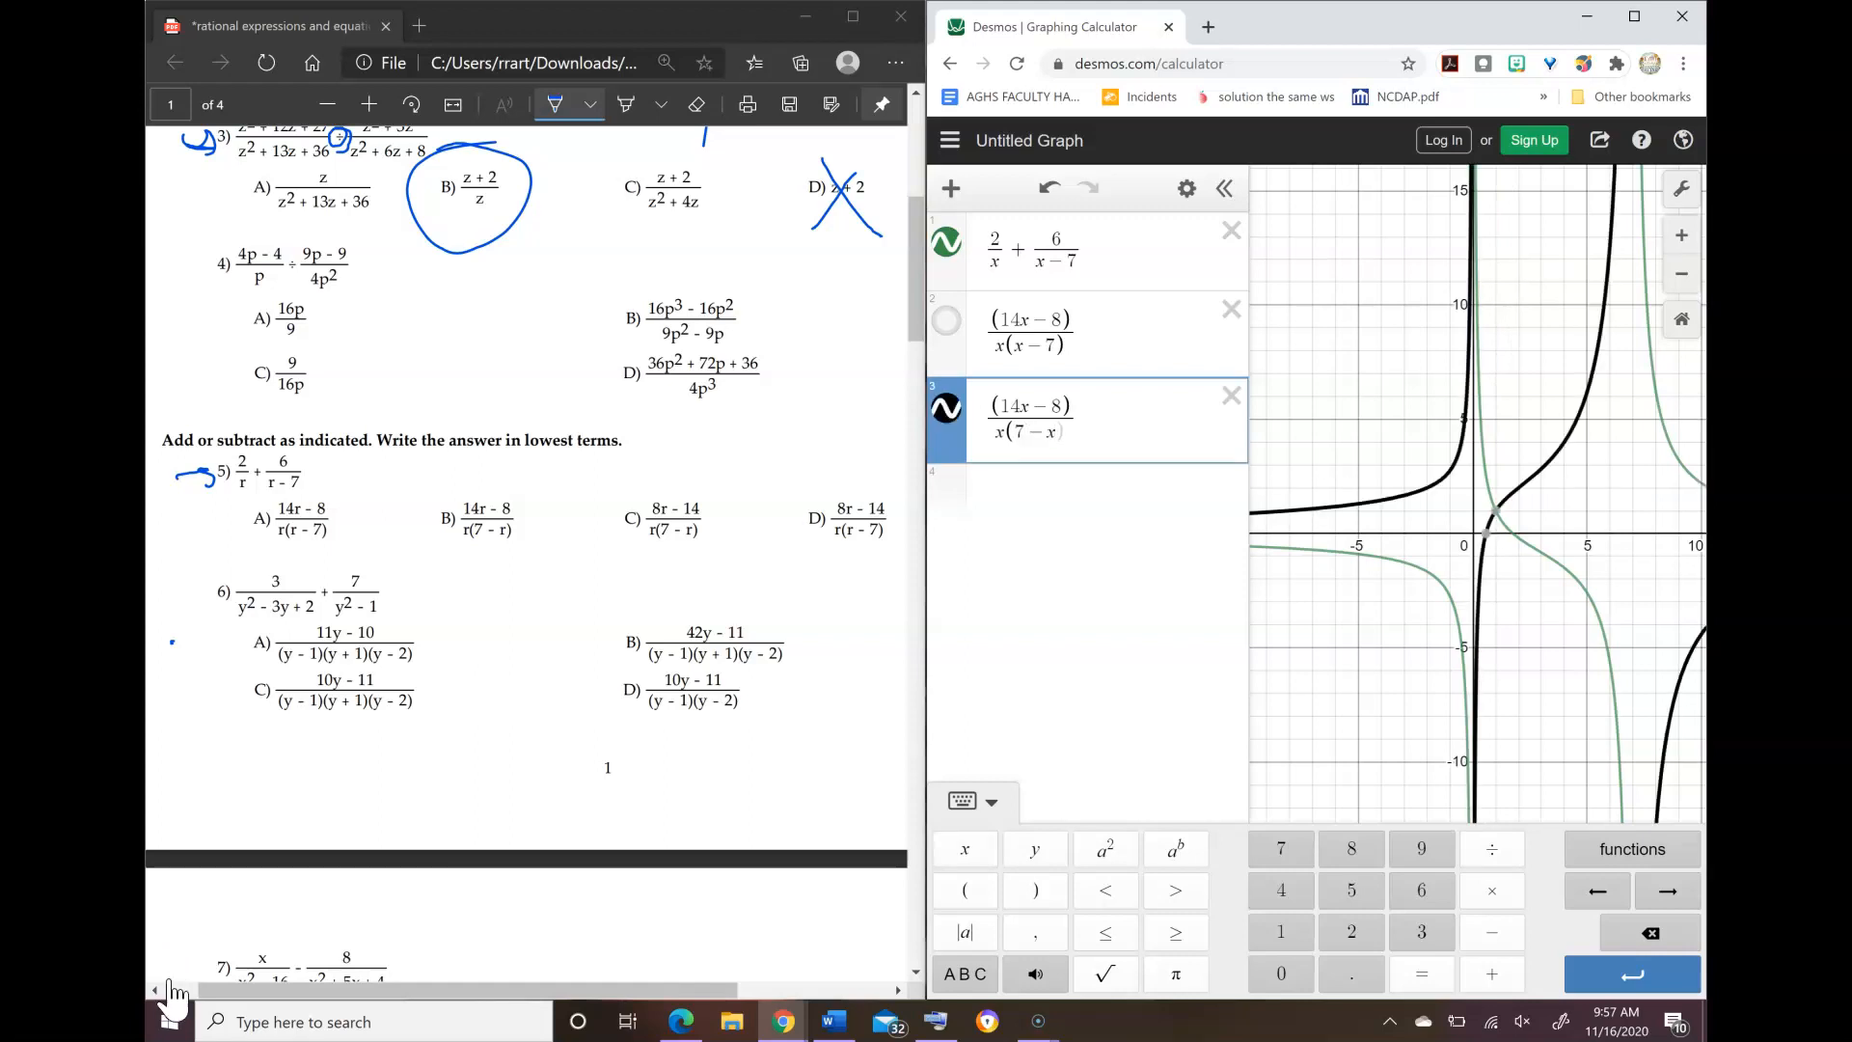
{"action": "type", "text": ")"}
{"action": "left_click", "coordinate": [946, 408]}
Step: Graph answer choice C of problem 5 as (8x − 14)/(x(7 − x)) in the fourth expression line, and hide its curve
{"action": "left_click", "coordinate": [1107, 491]}
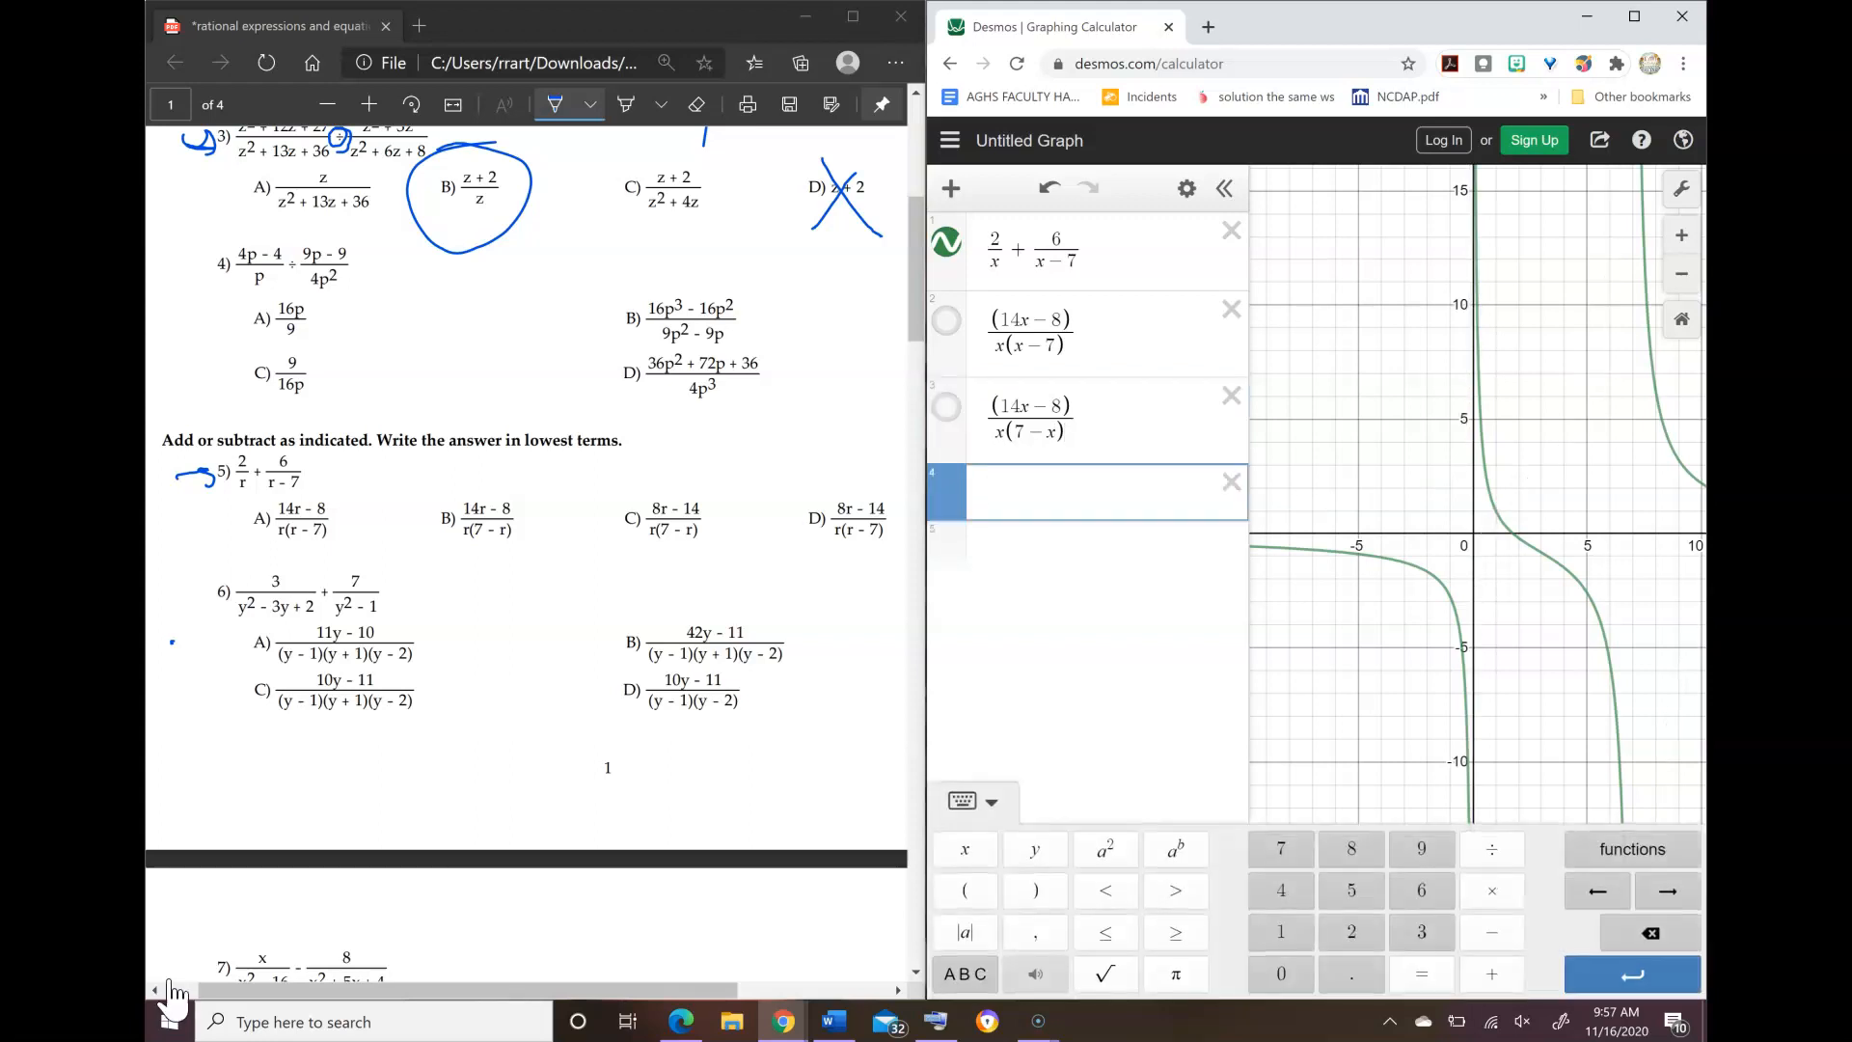
{"action": "type", "text": "(8"}
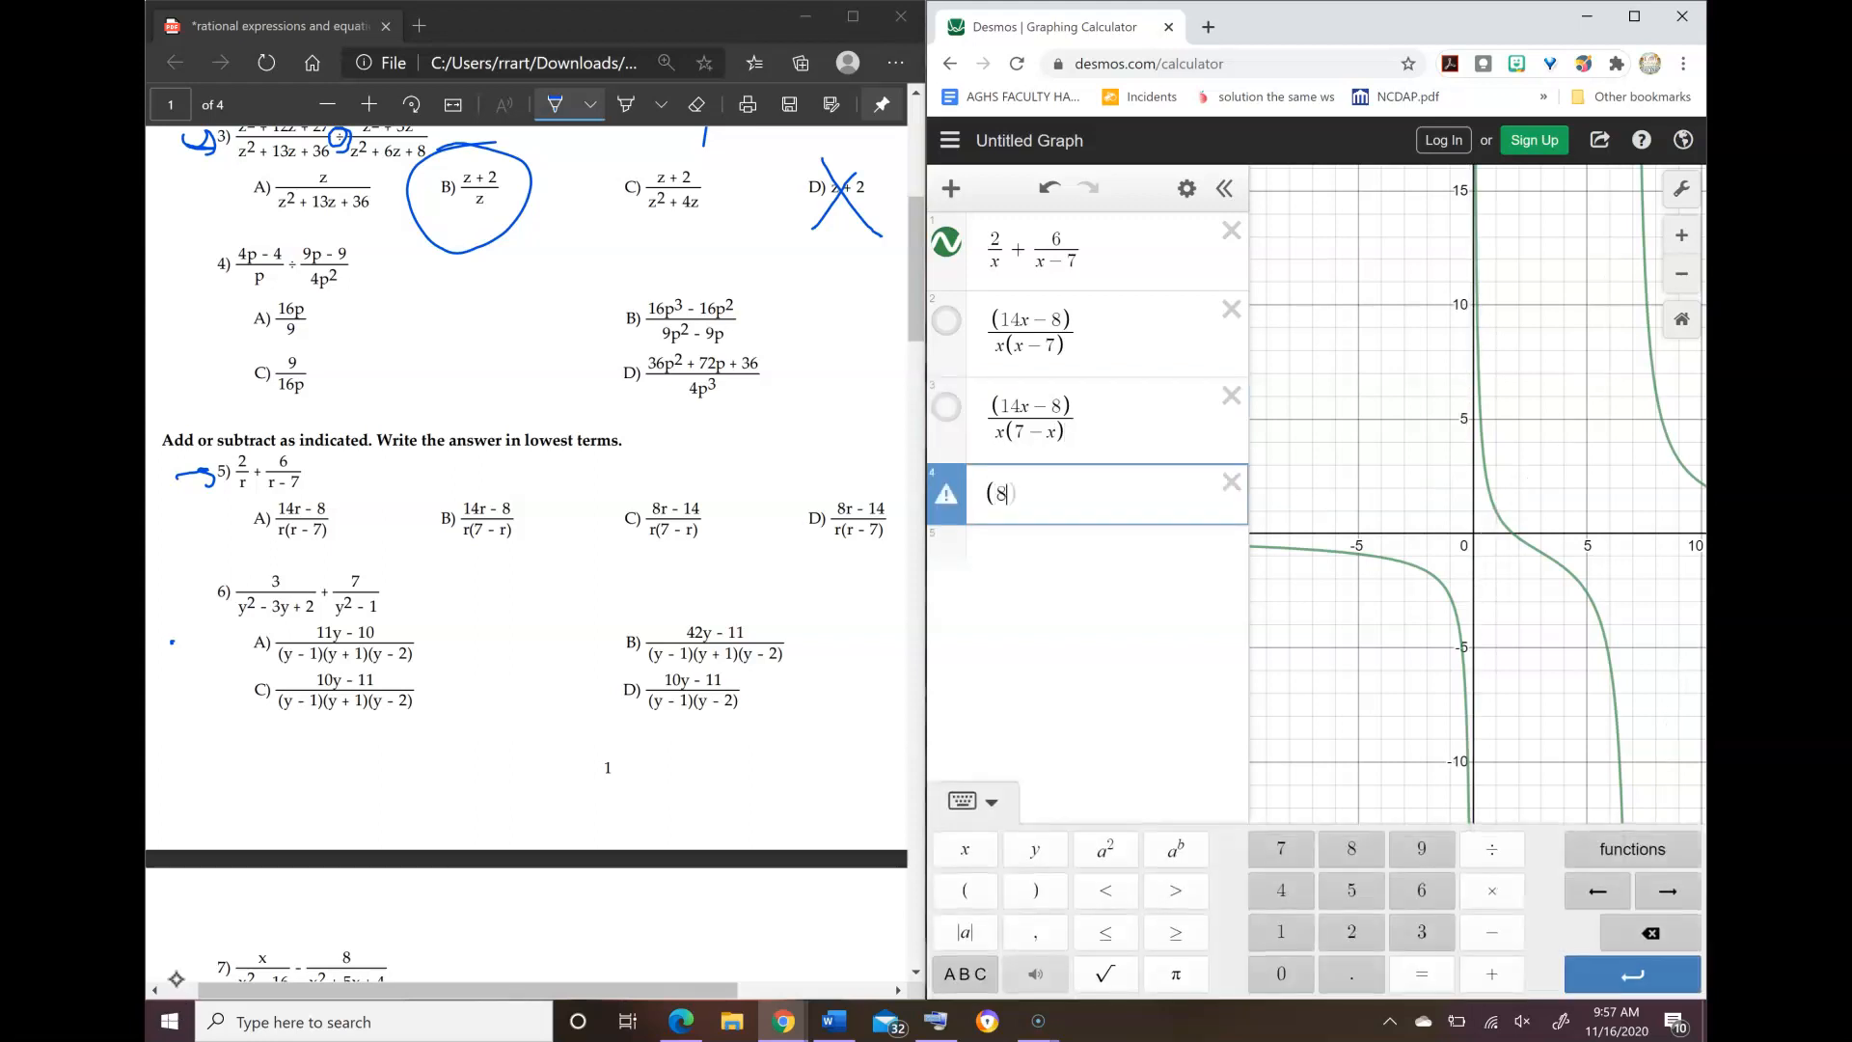
{"action": "type", "text": "x-14)/"}
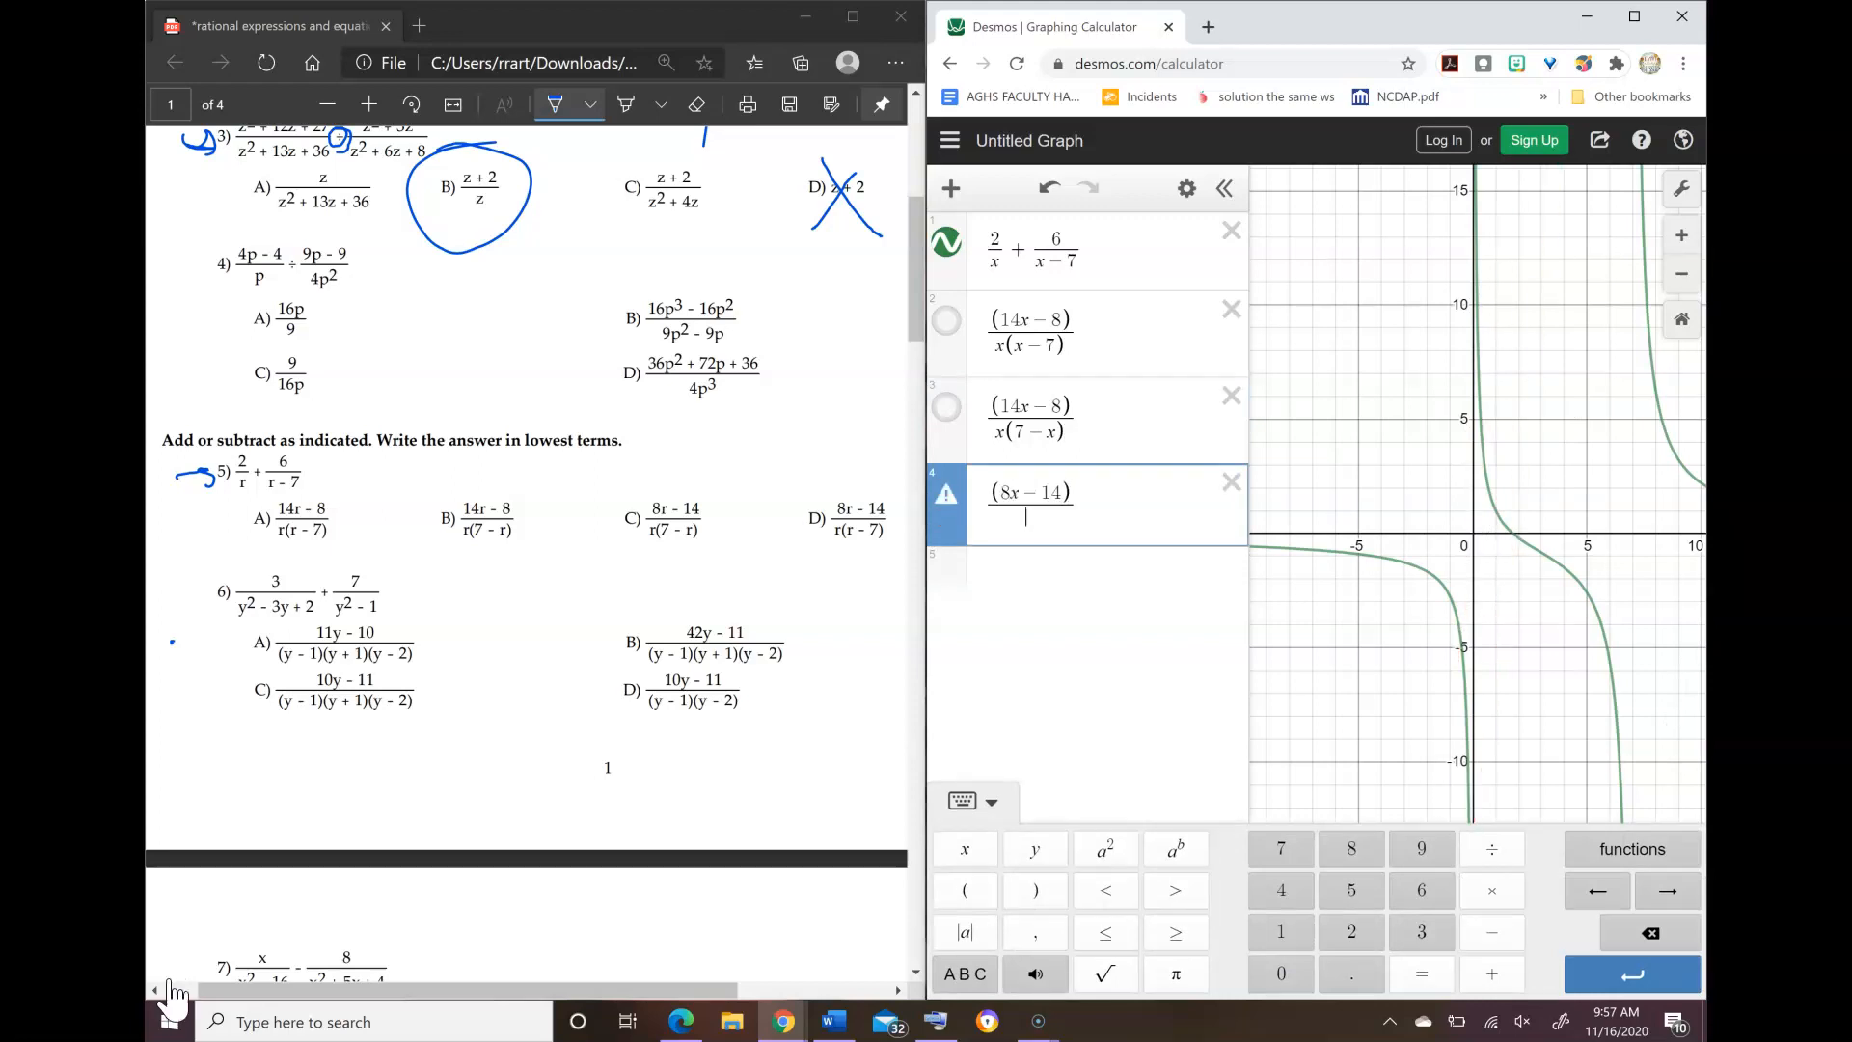
{"action": "type", "text": "x("}
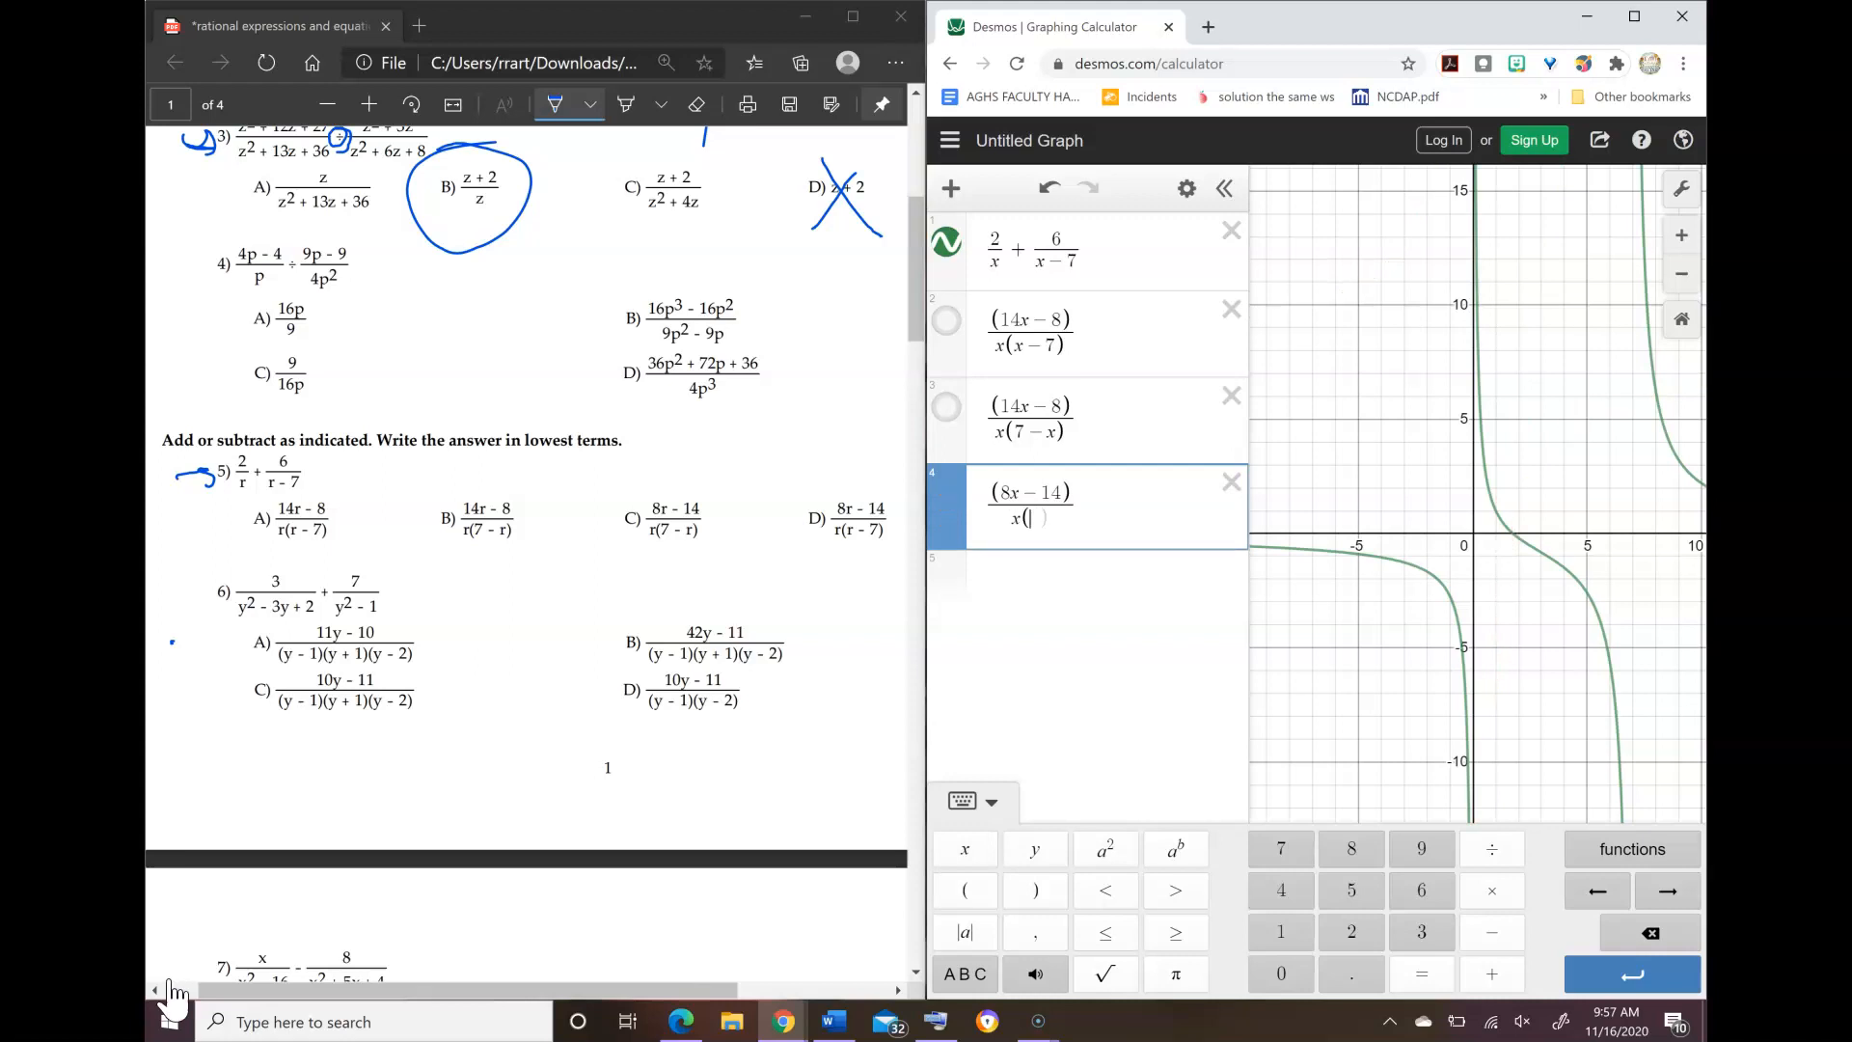
{"action": "type", "text": "7--x)"}
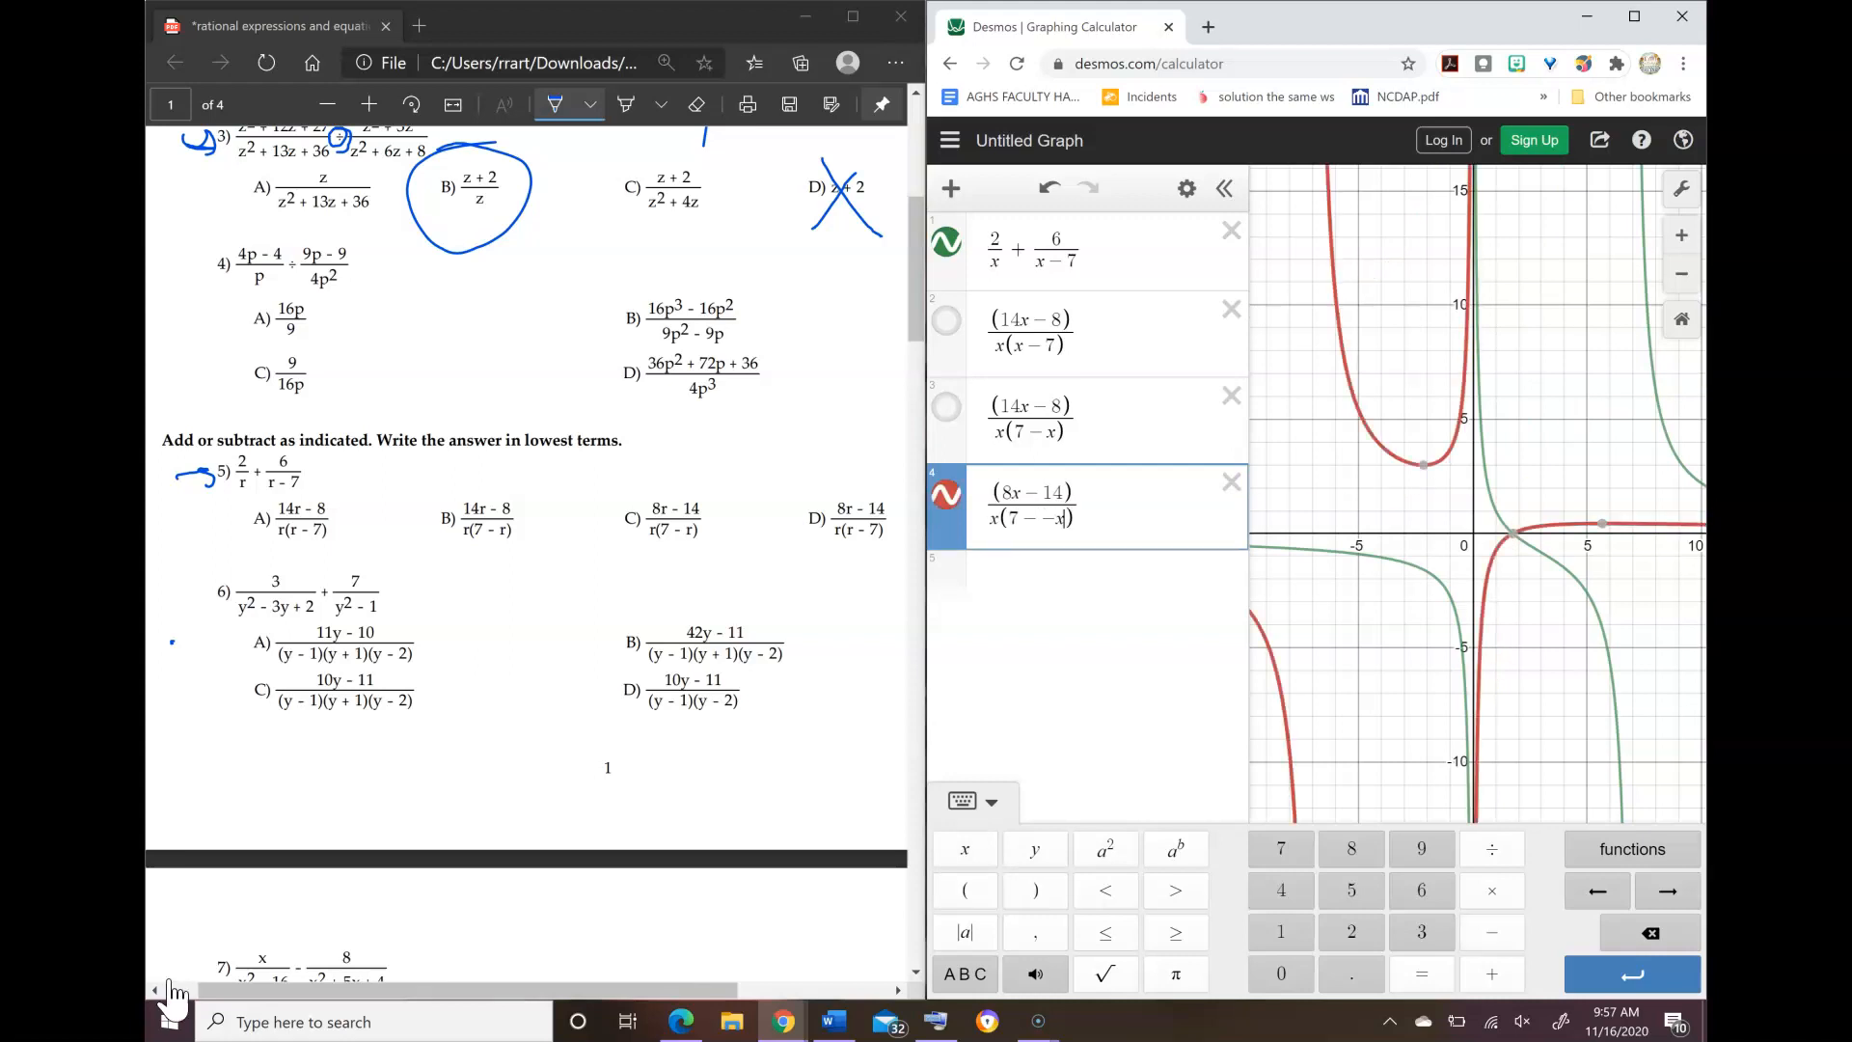
{"action": "key", "text": "Left"}
{"action": "key", "text": "BackSpace"}
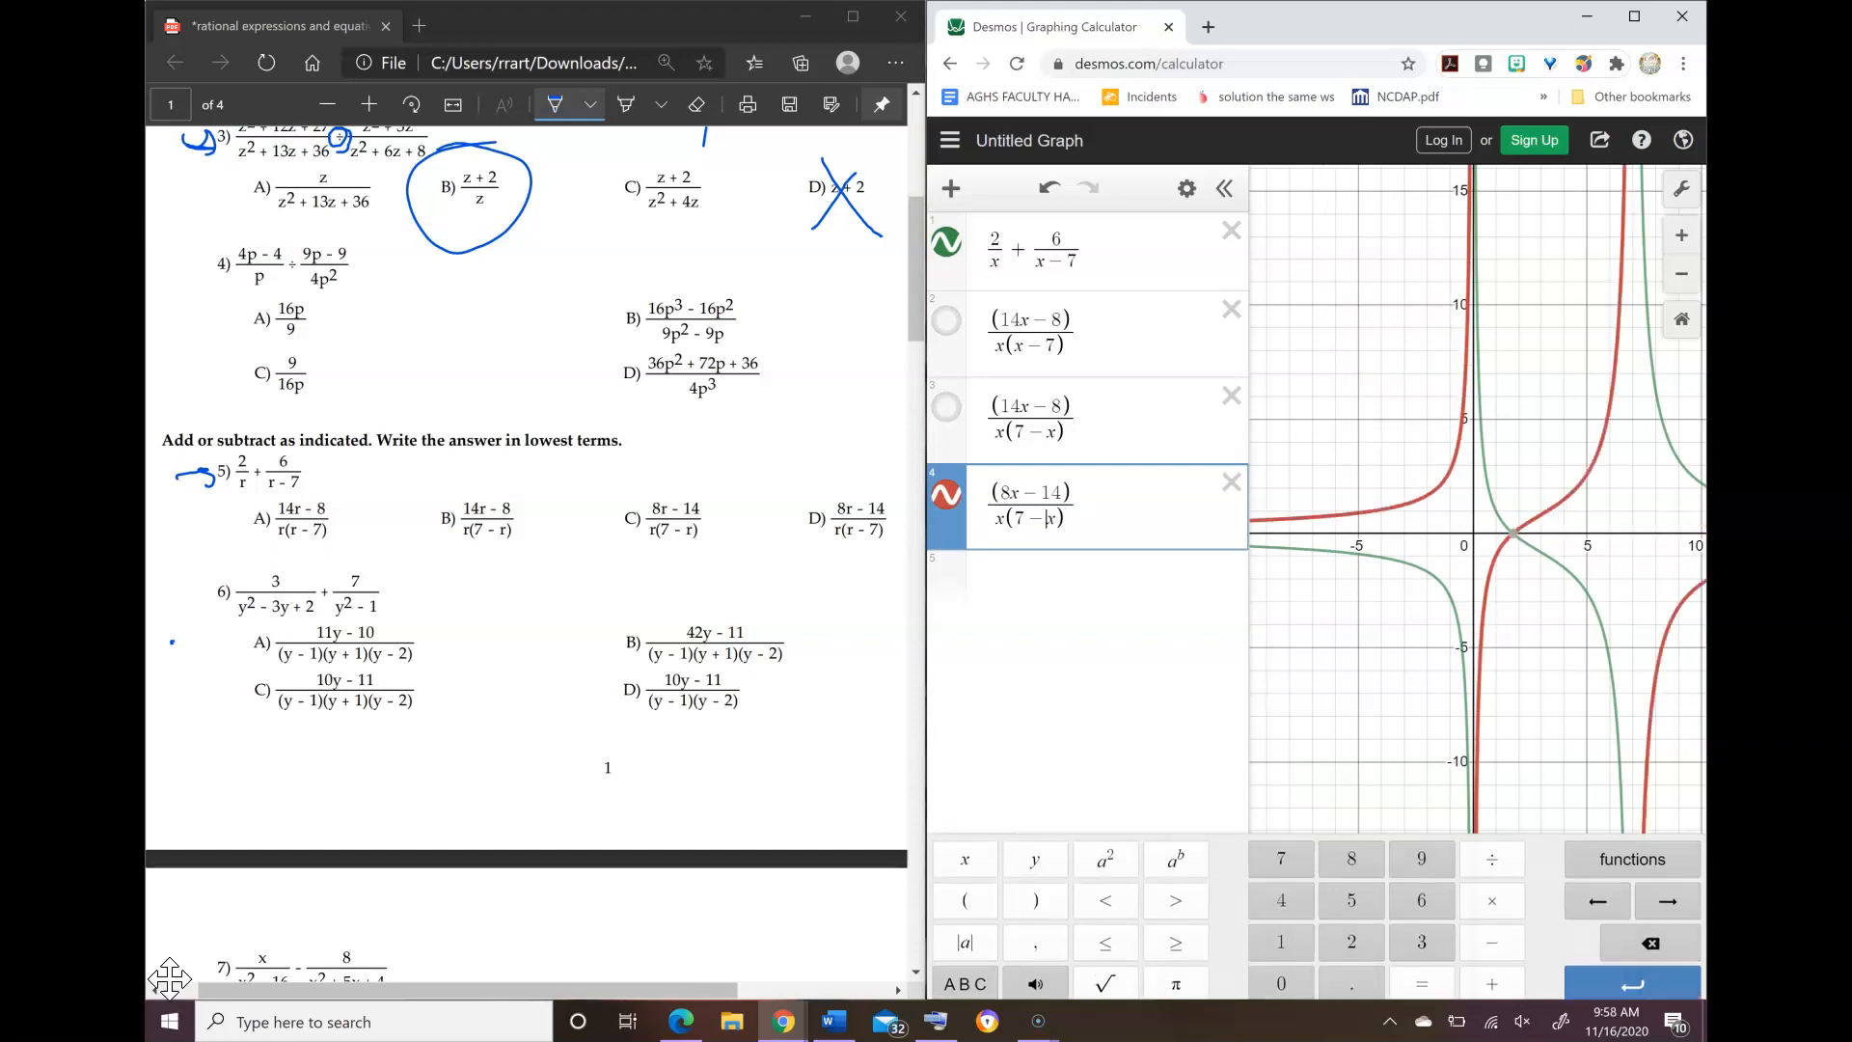
{"action": "key", "text": "Return"}
{"action": "left_click", "coordinate": [946, 493]}
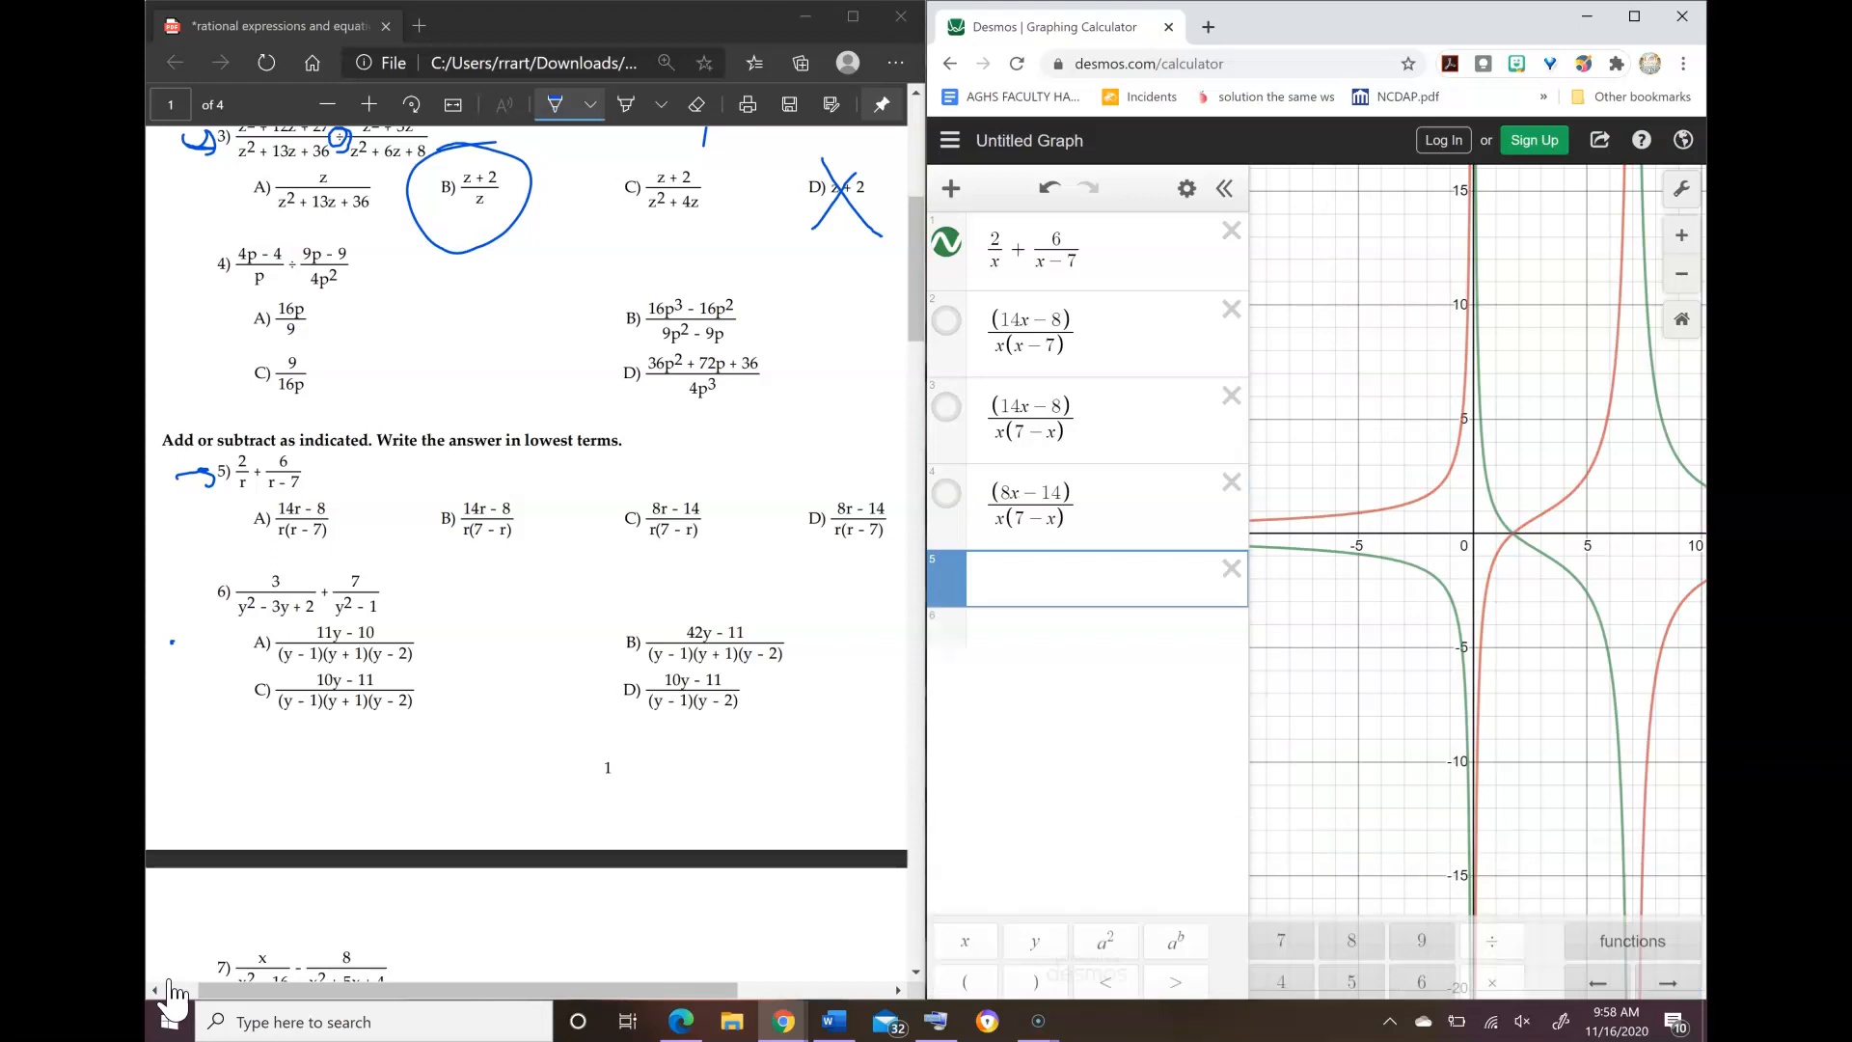
Step: Graph answer choice D of problem 5 as (8x − 14)/(x(x − 7)) and circle choice D on the worksheet
{"action": "type", "text": "(8"}
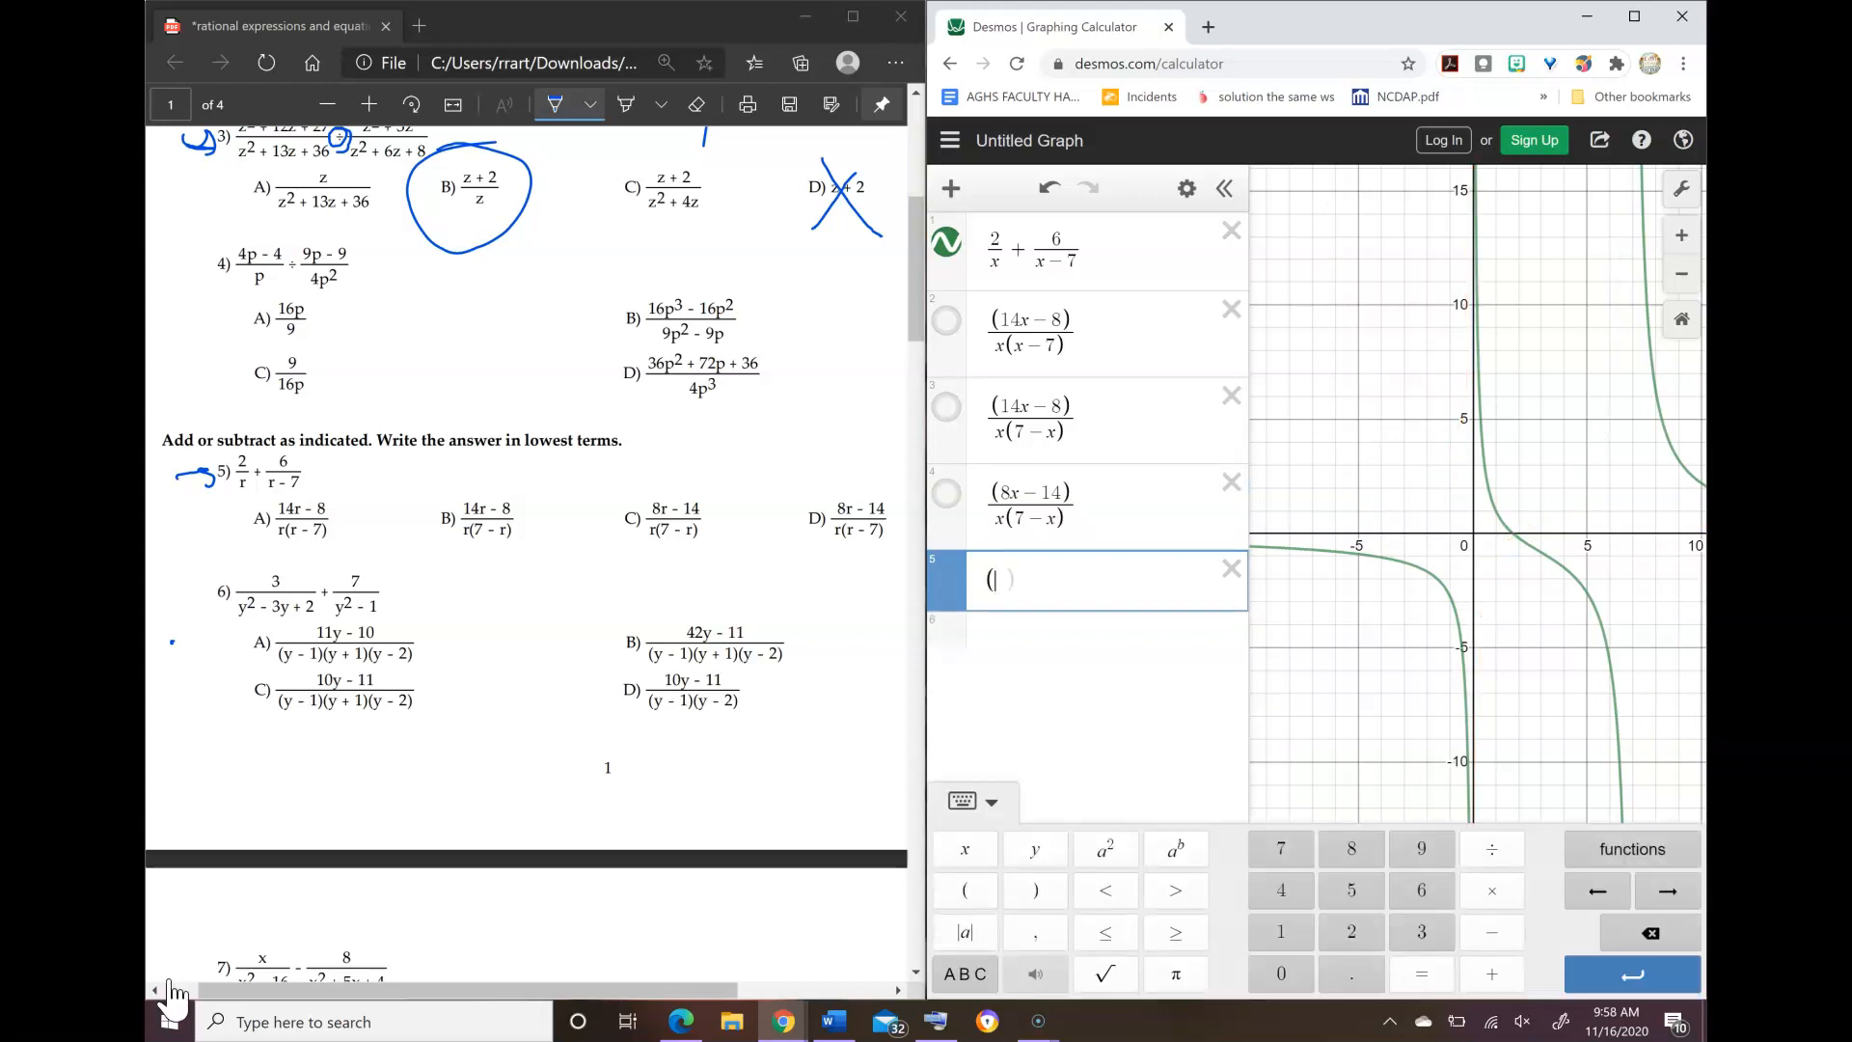
{"action": "type", "text": "x-14"}
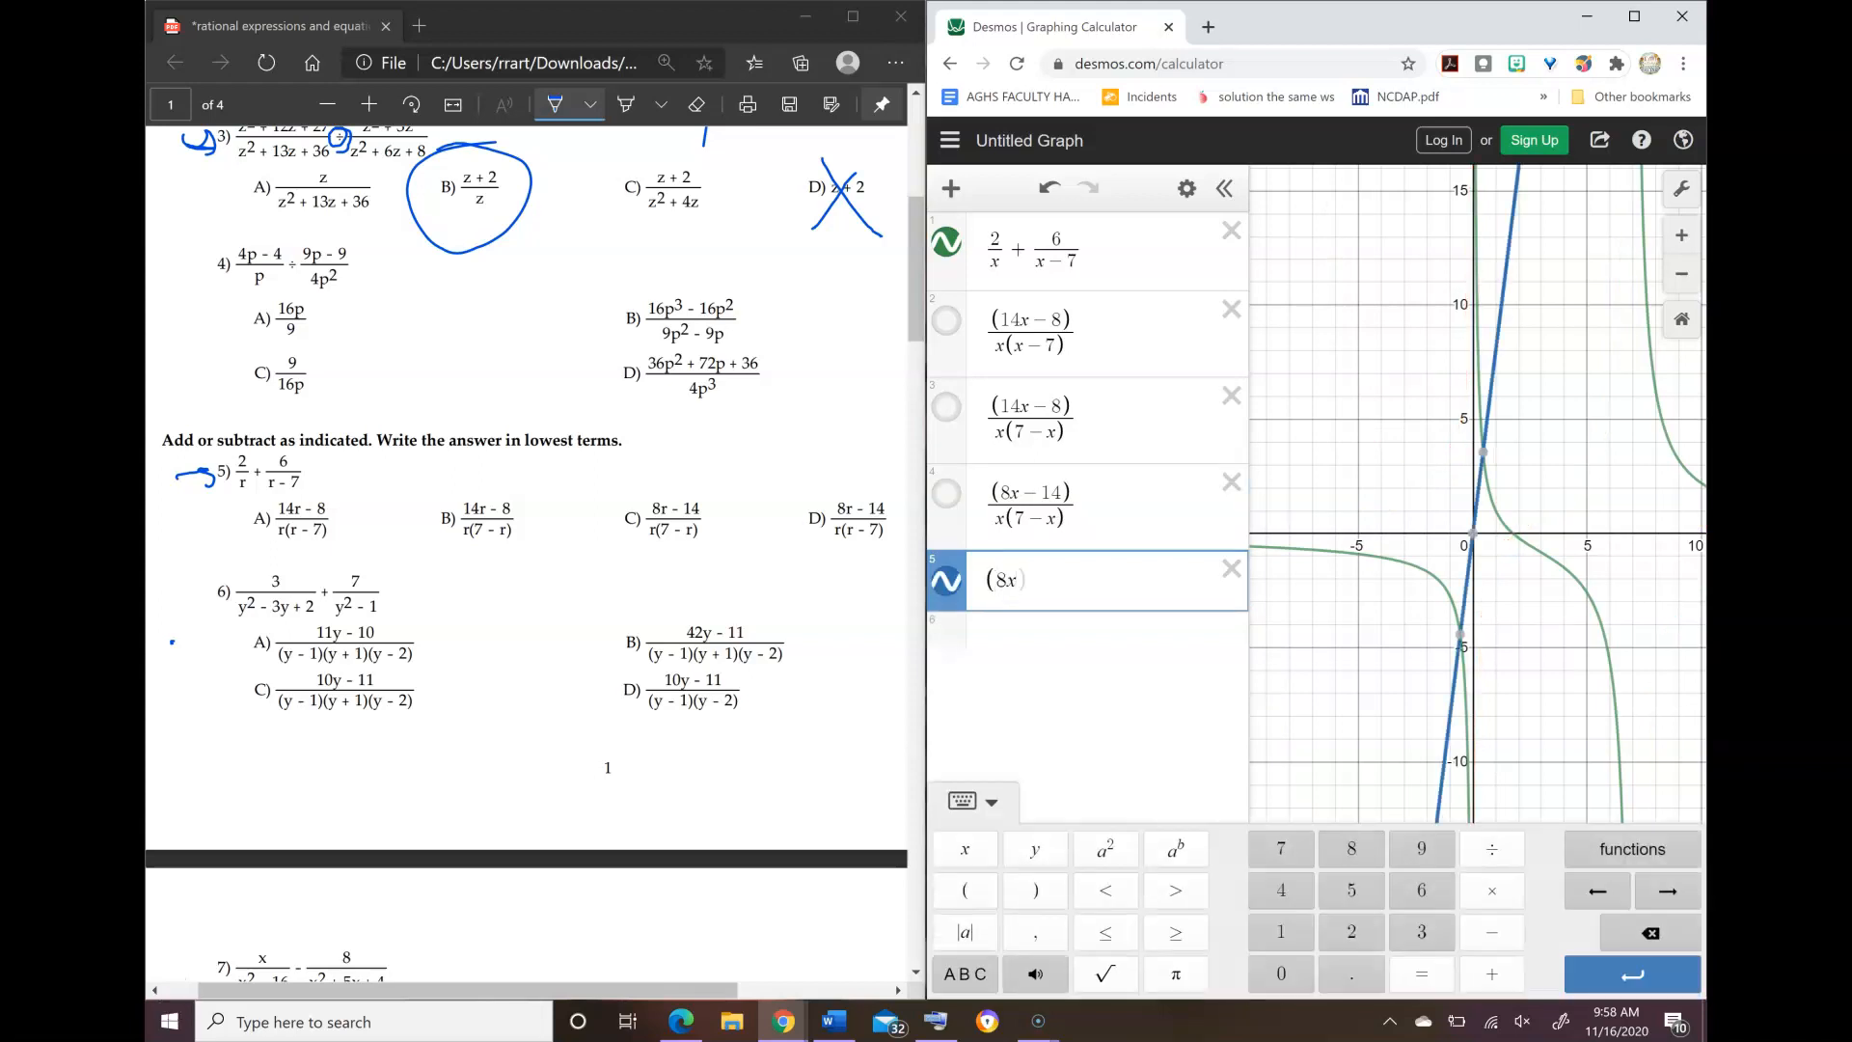
{"action": "type", "text": ")/"}
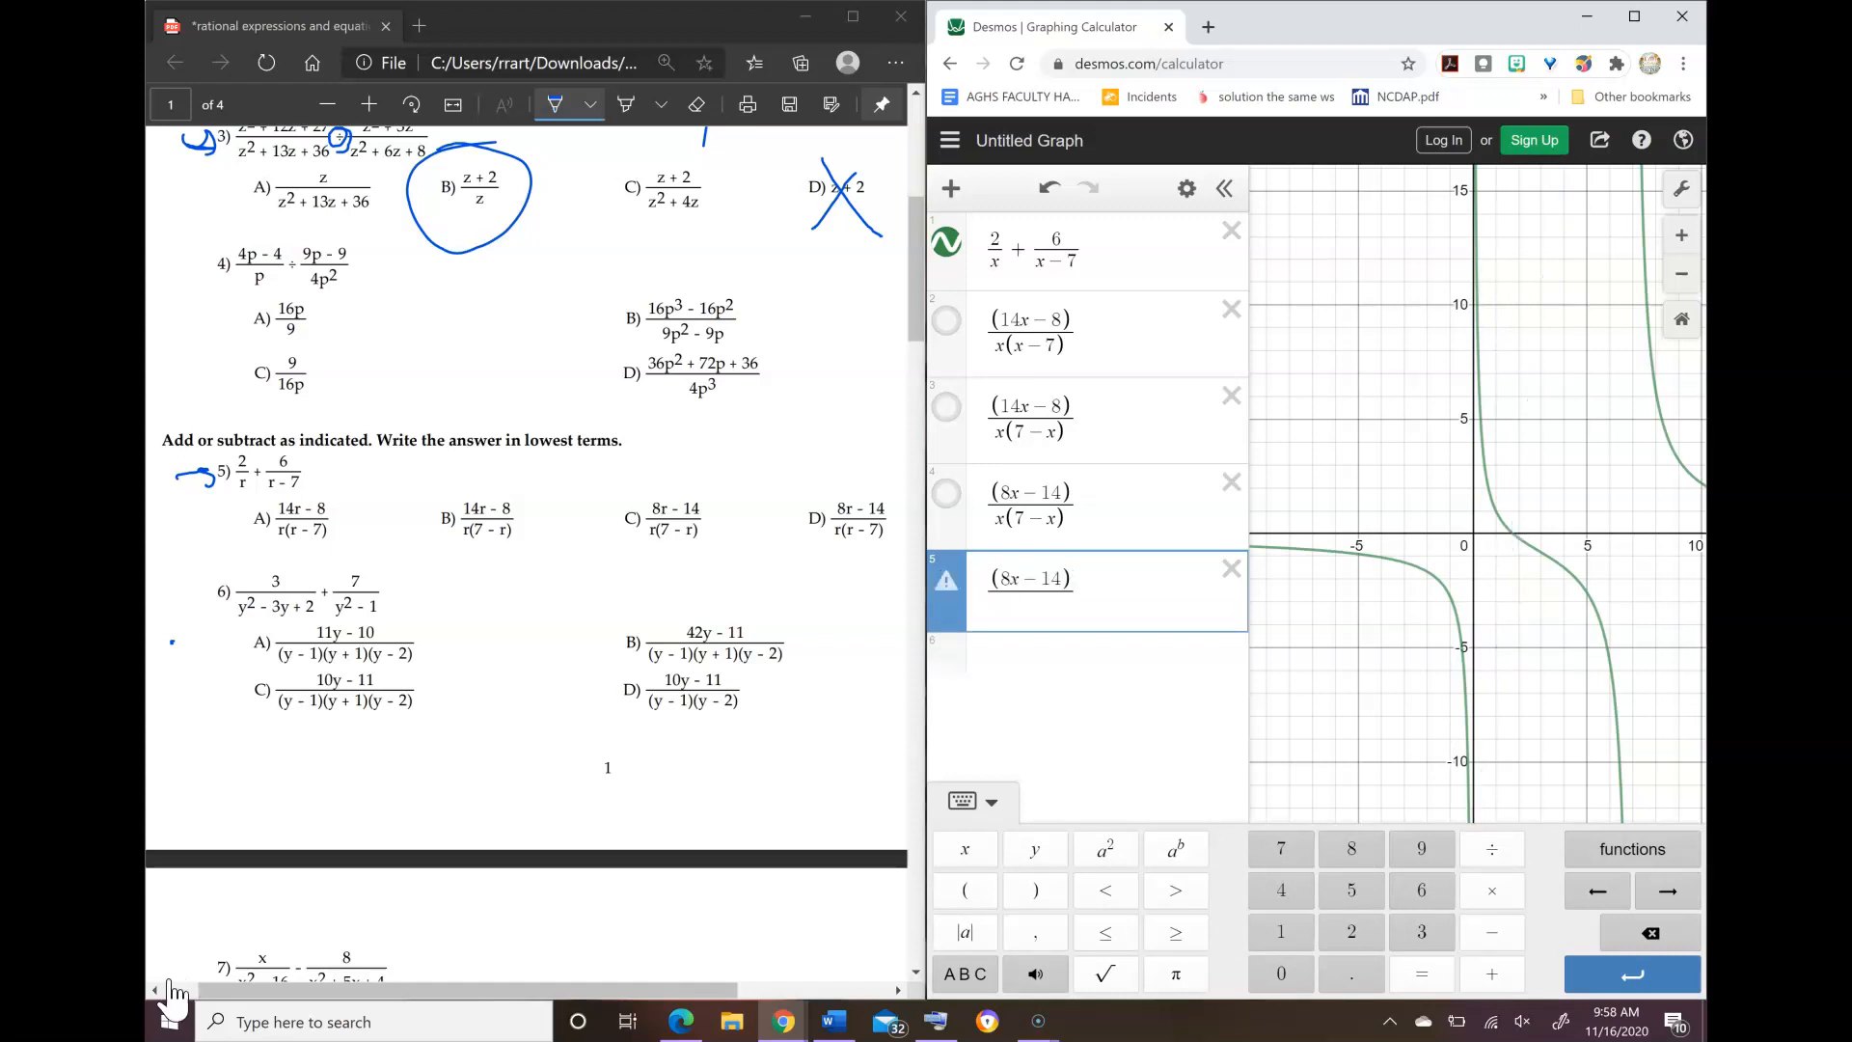
{"action": "type", "text": "x(x-"}
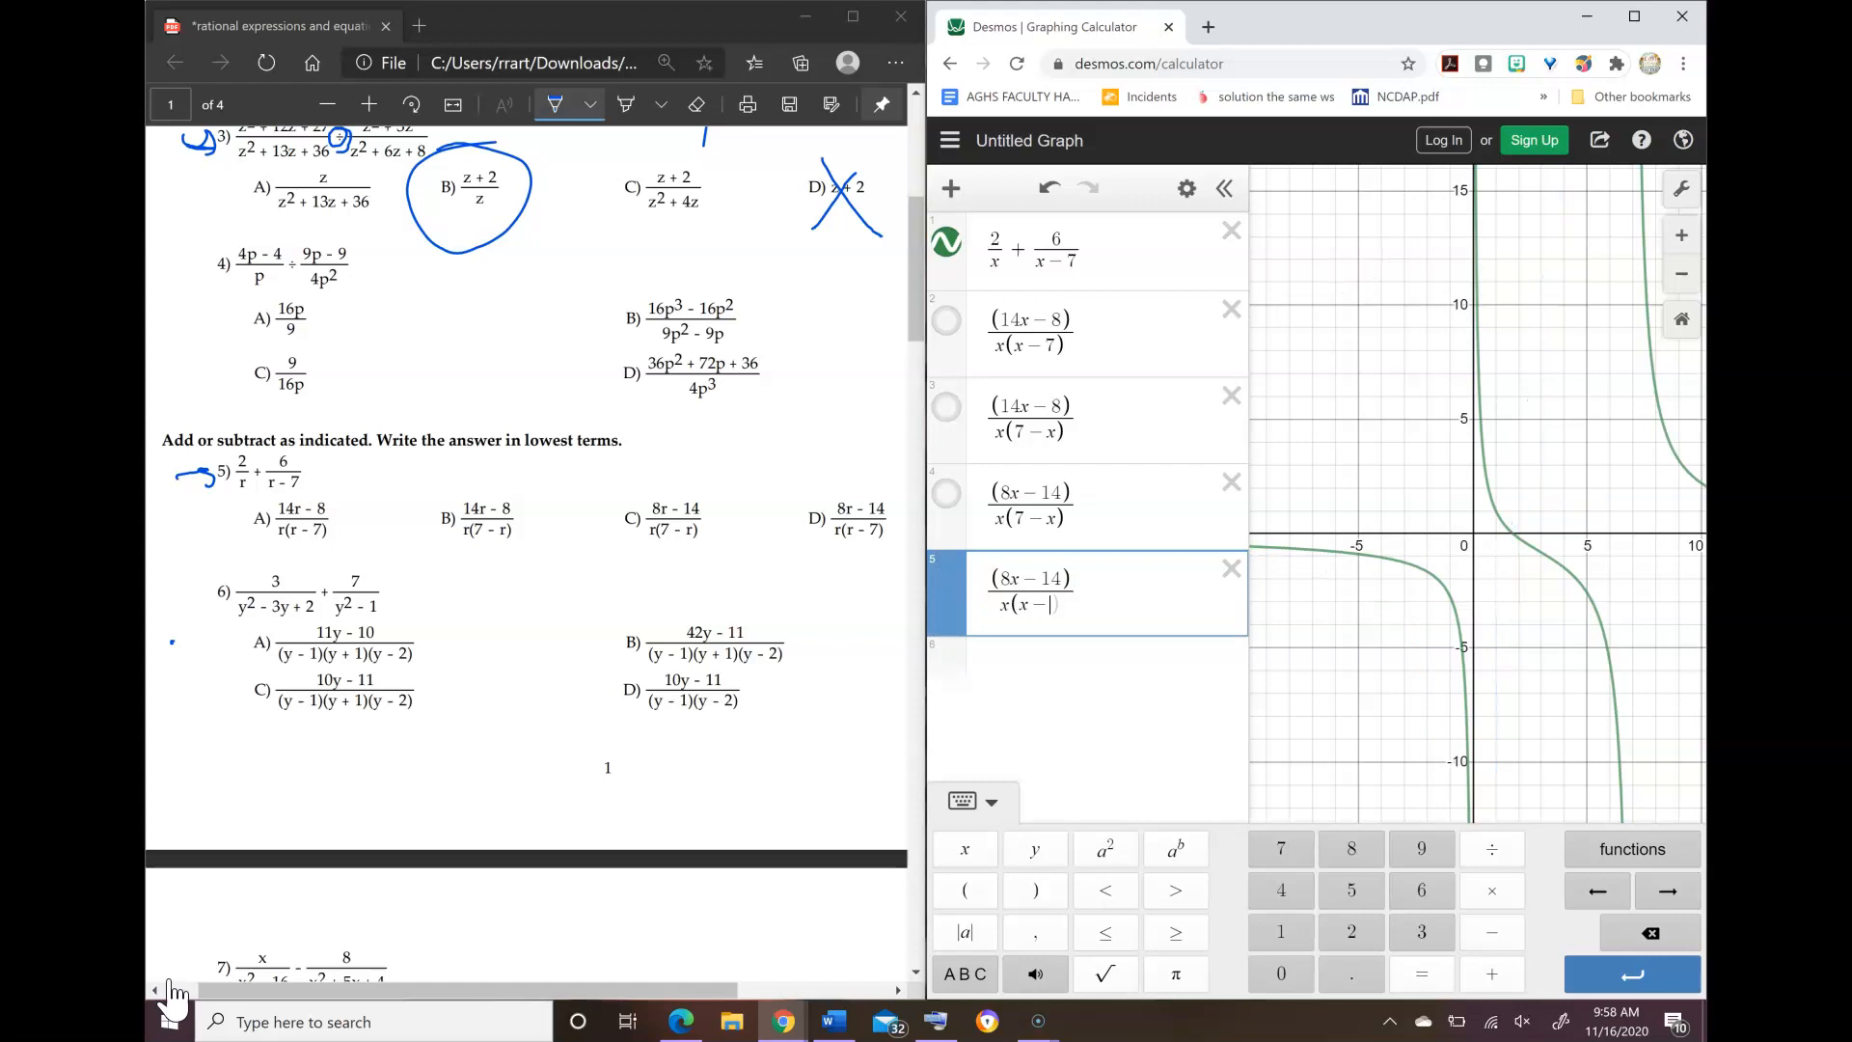
{"action": "type", "text": "7)"}
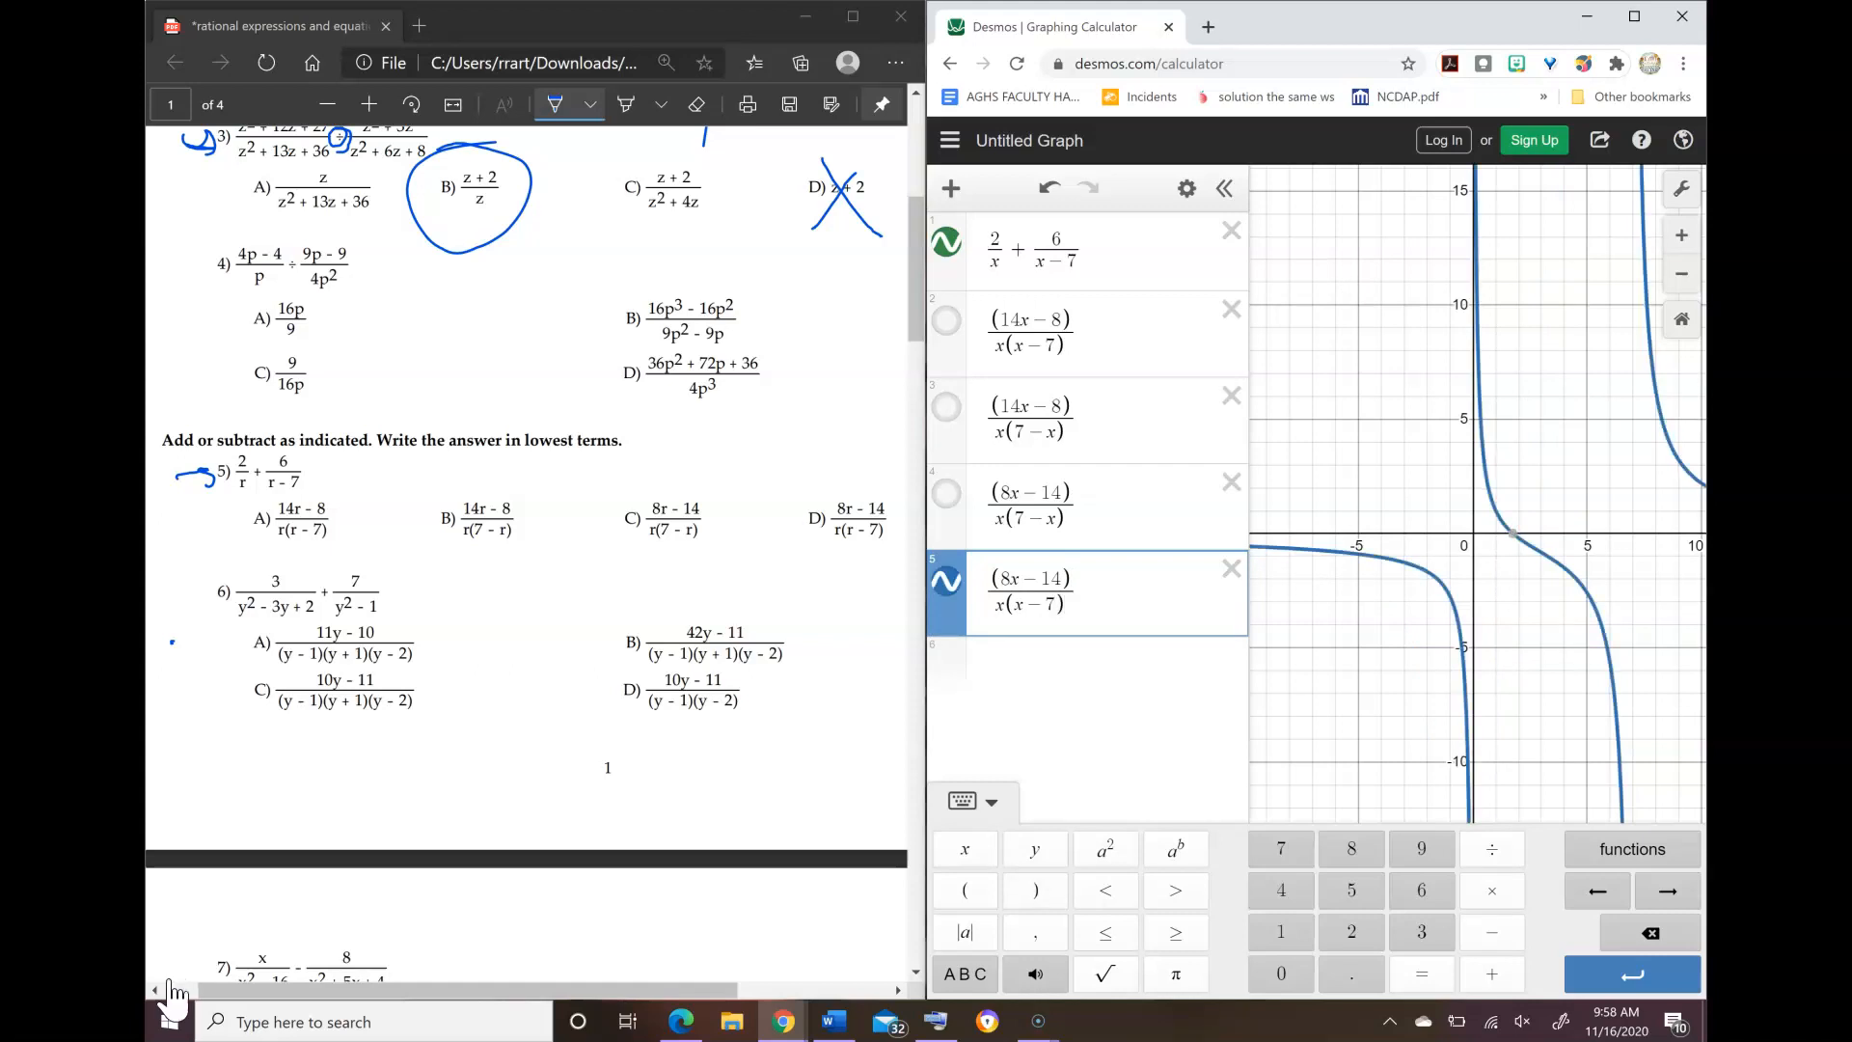
{"action": "mouse_move", "coordinate": [873, 475]}
{"action": "left_mouse_down"}
{"action": "mouse_move", "coordinate": [835, 473]}
{"action": "mouse_move", "coordinate": [880, 477]}
{"action": "left_mouse_up"}
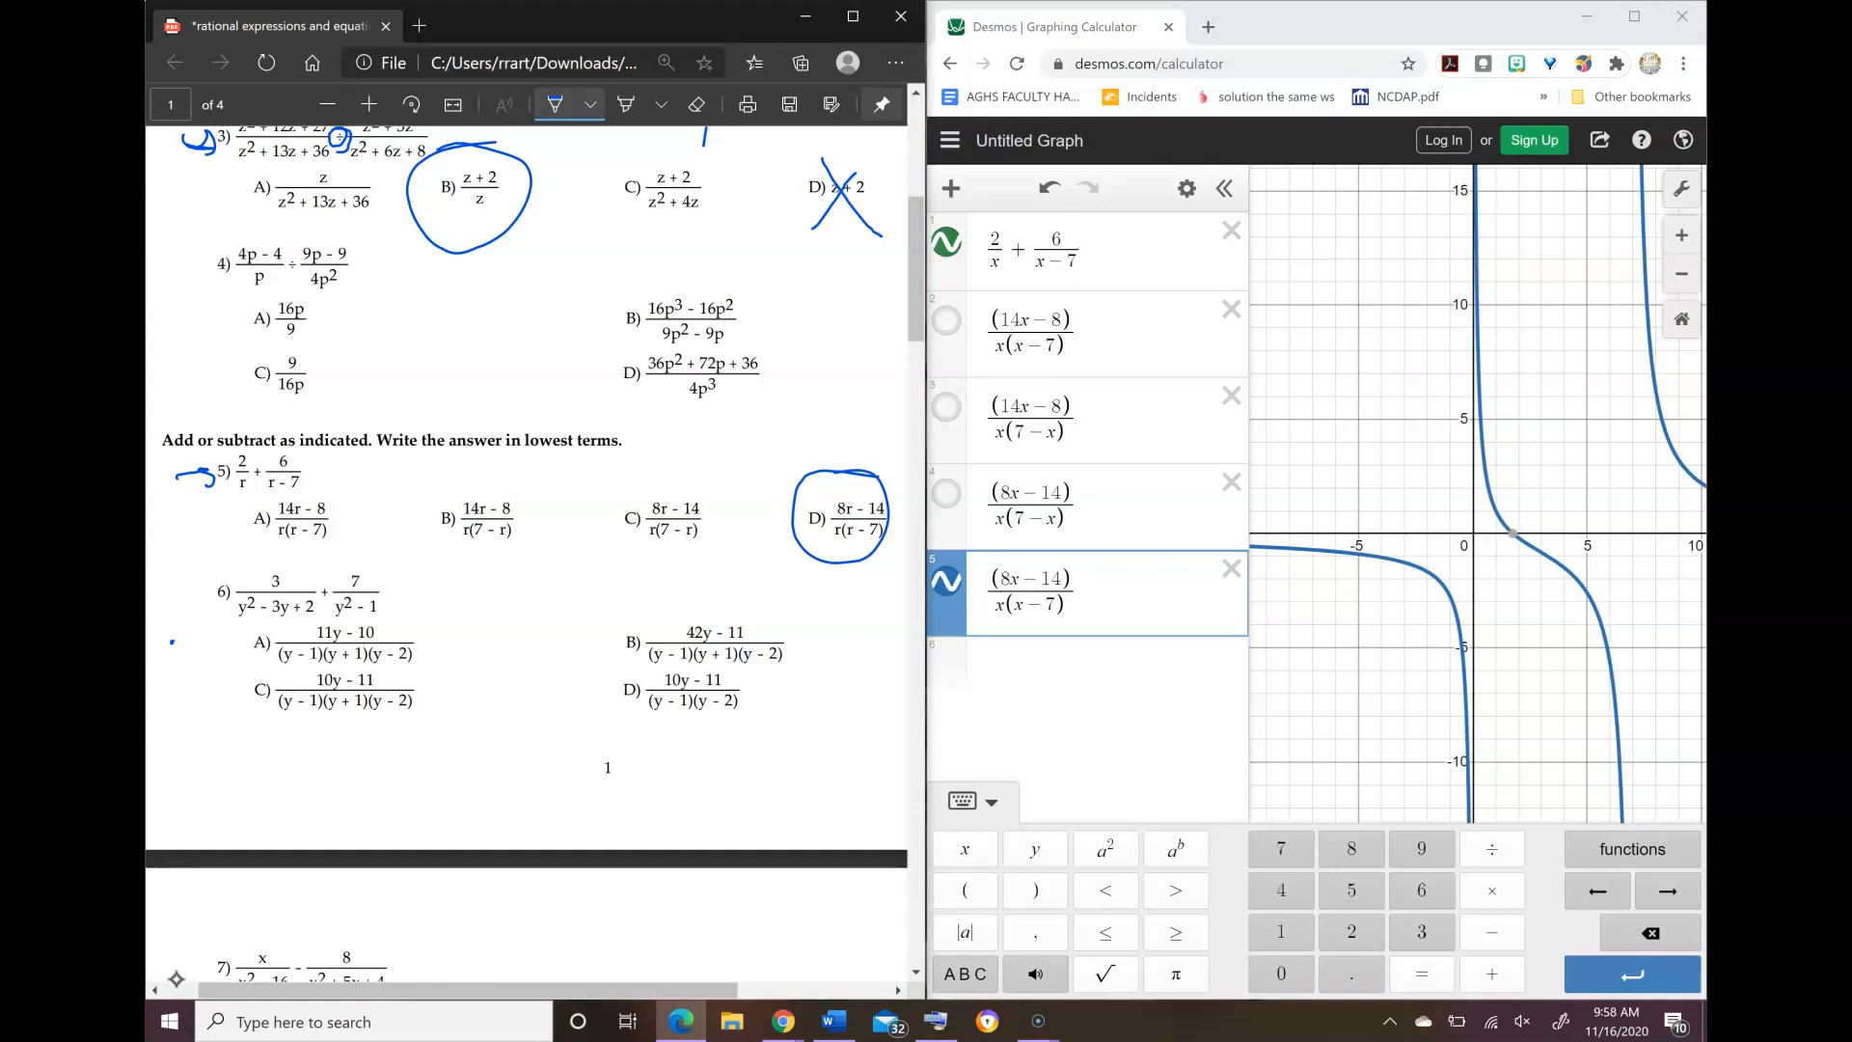
Step: Bring problem 7 into view on worksheet page 2 and delete all problem 5 expressions from the graphing calculator
{"action": "left_click_drag", "start_coordinate": [796, 690], "coordinate": [821, 345]}
{"action": "scroll", "coordinate": [172, 641], "scroll_direction": "down", "scroll_amount": 6}
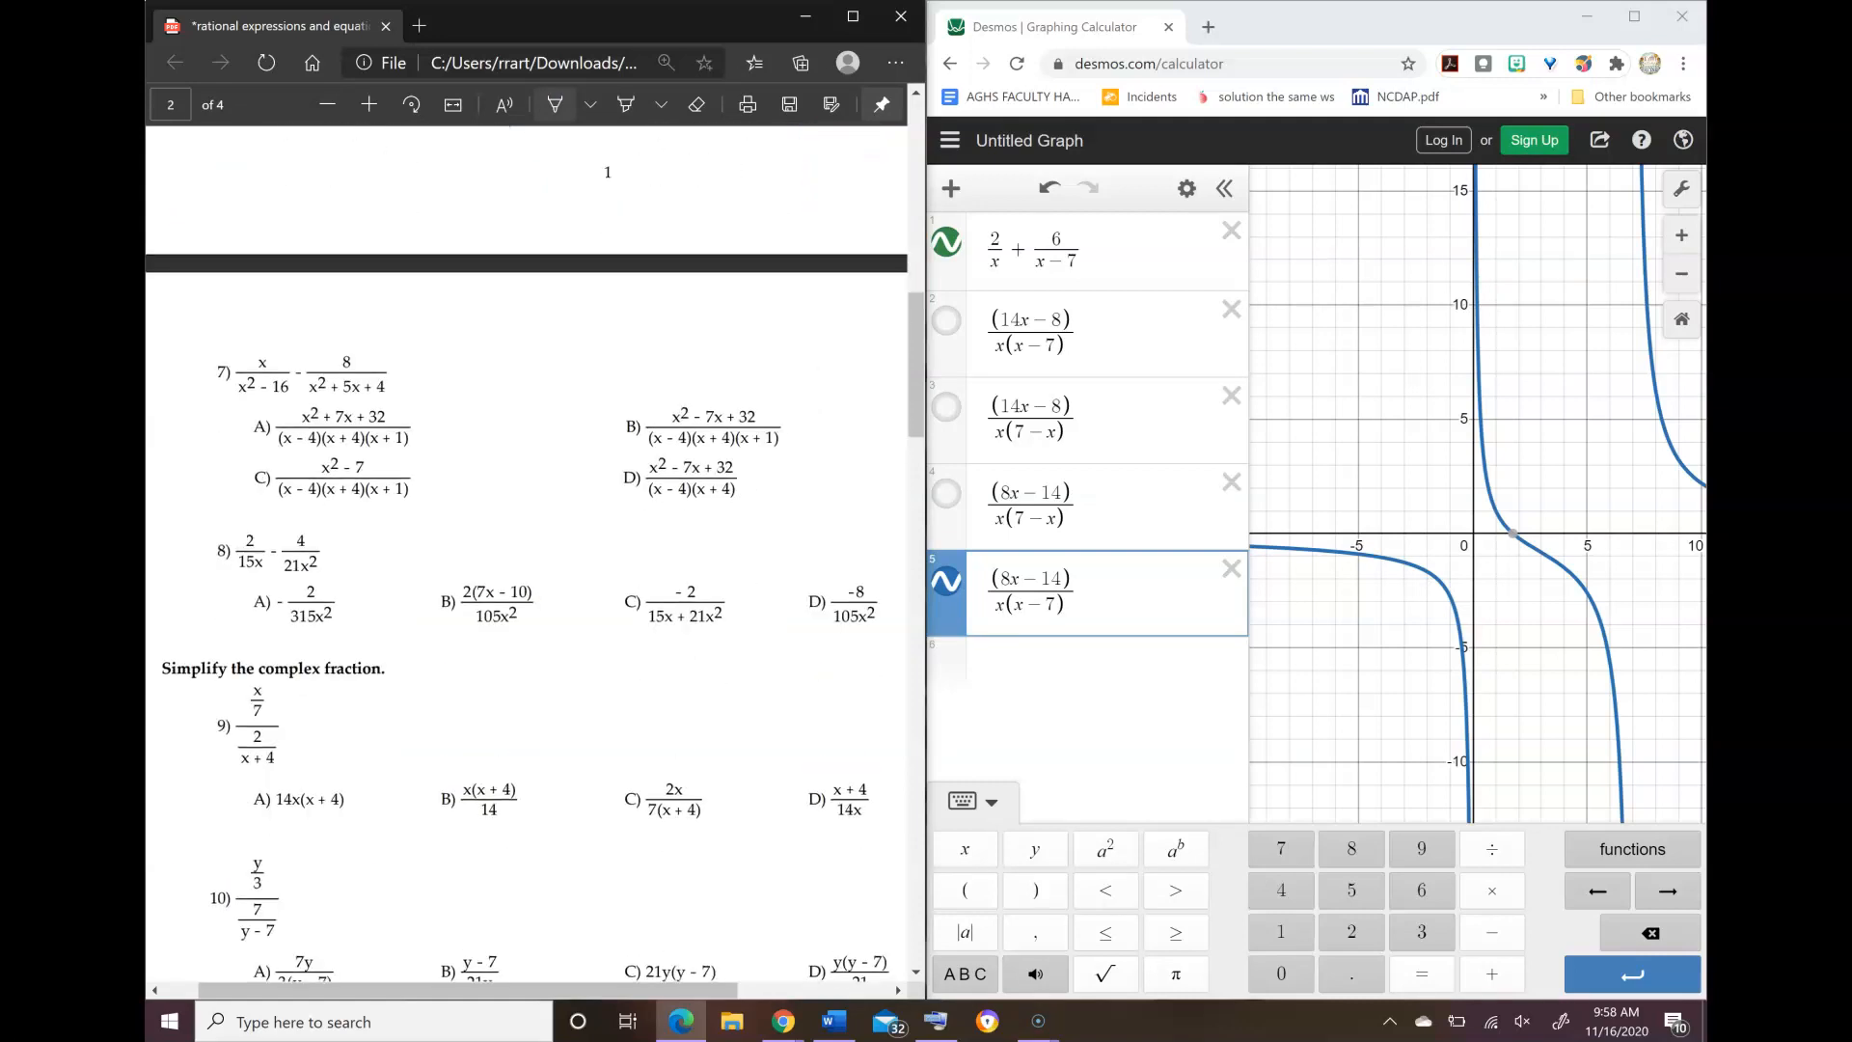
{"action": "left_click", "coordinate": [1231, 230]}
{"action": "left_click", "coordinate": [1231, 230]}
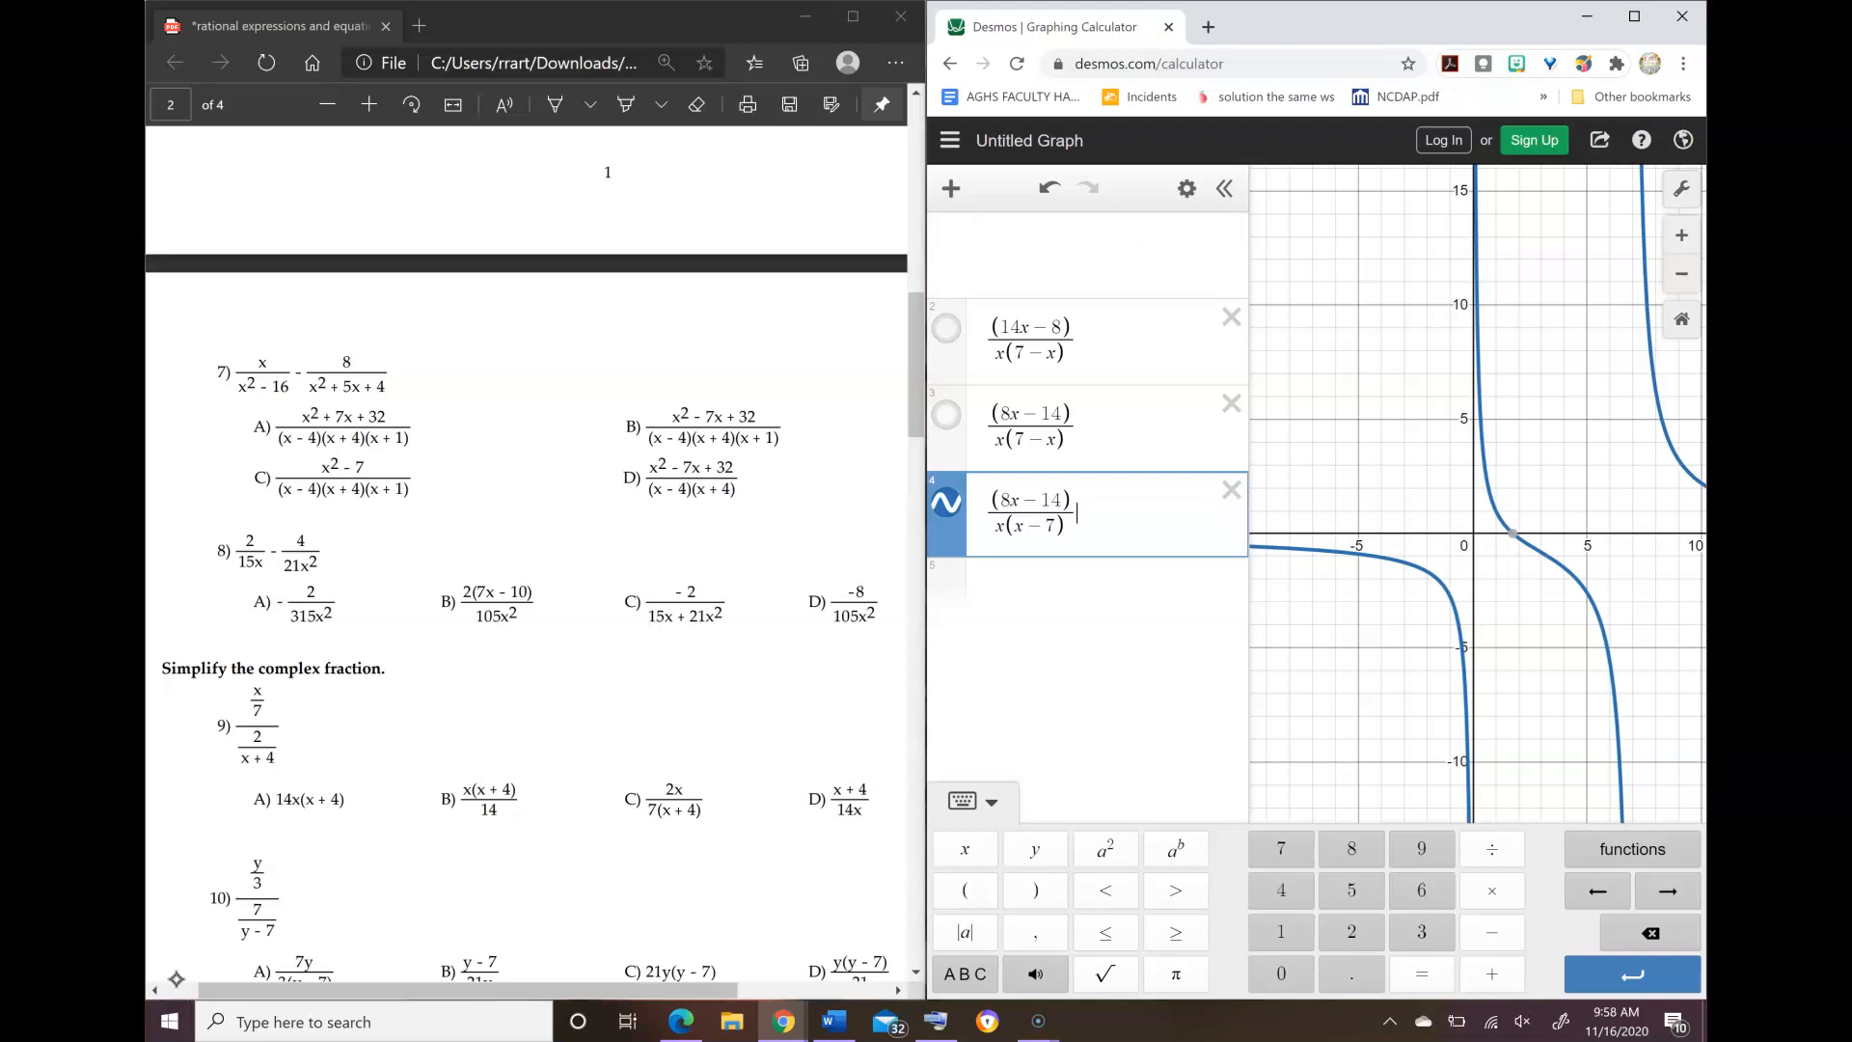
{"action": "left_click", "coordinate": [1230, 230]}
{"action": "left_click", "coordinate": [1231, 230]}
{"action": "left_click", "coordinate": [1231, 230]}
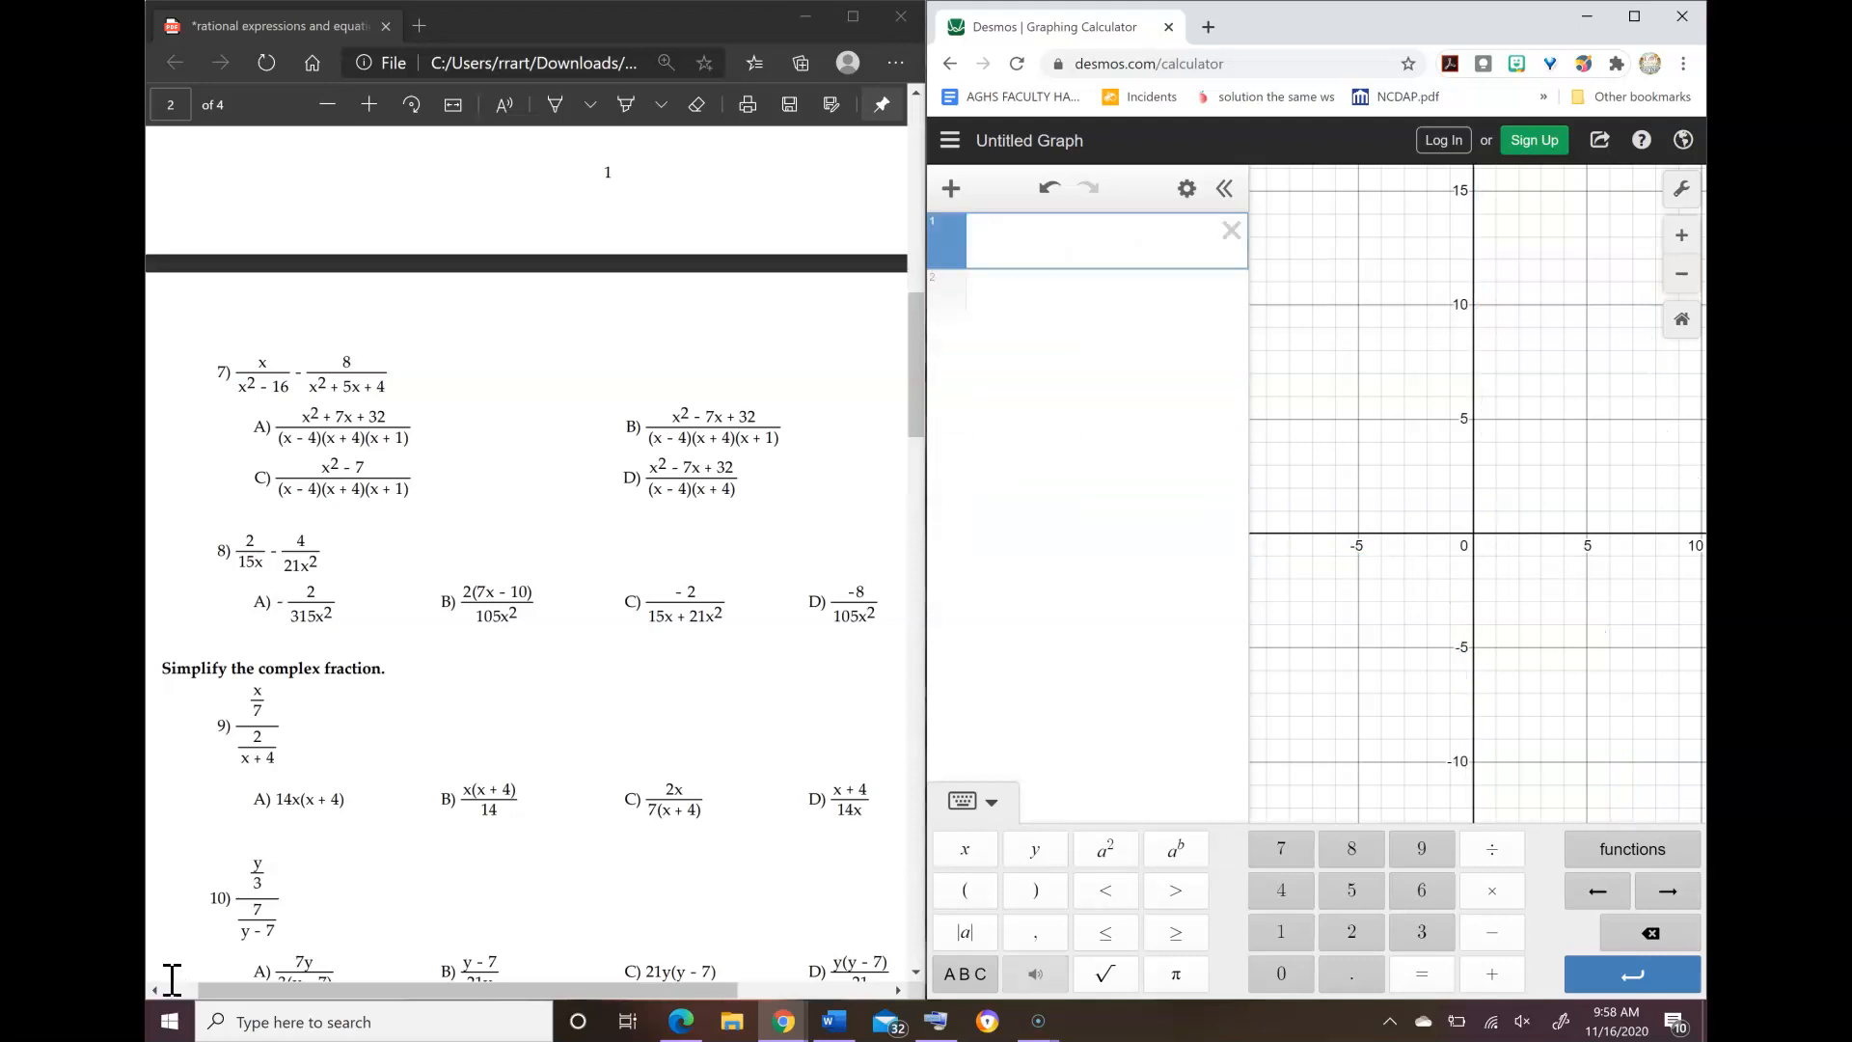
Step: Graph the problem 7 expression (x)/(x² − 16) − (8)/(x² + 5x + 4) in the first expression line
{"action": "type", "text": "(x)"}
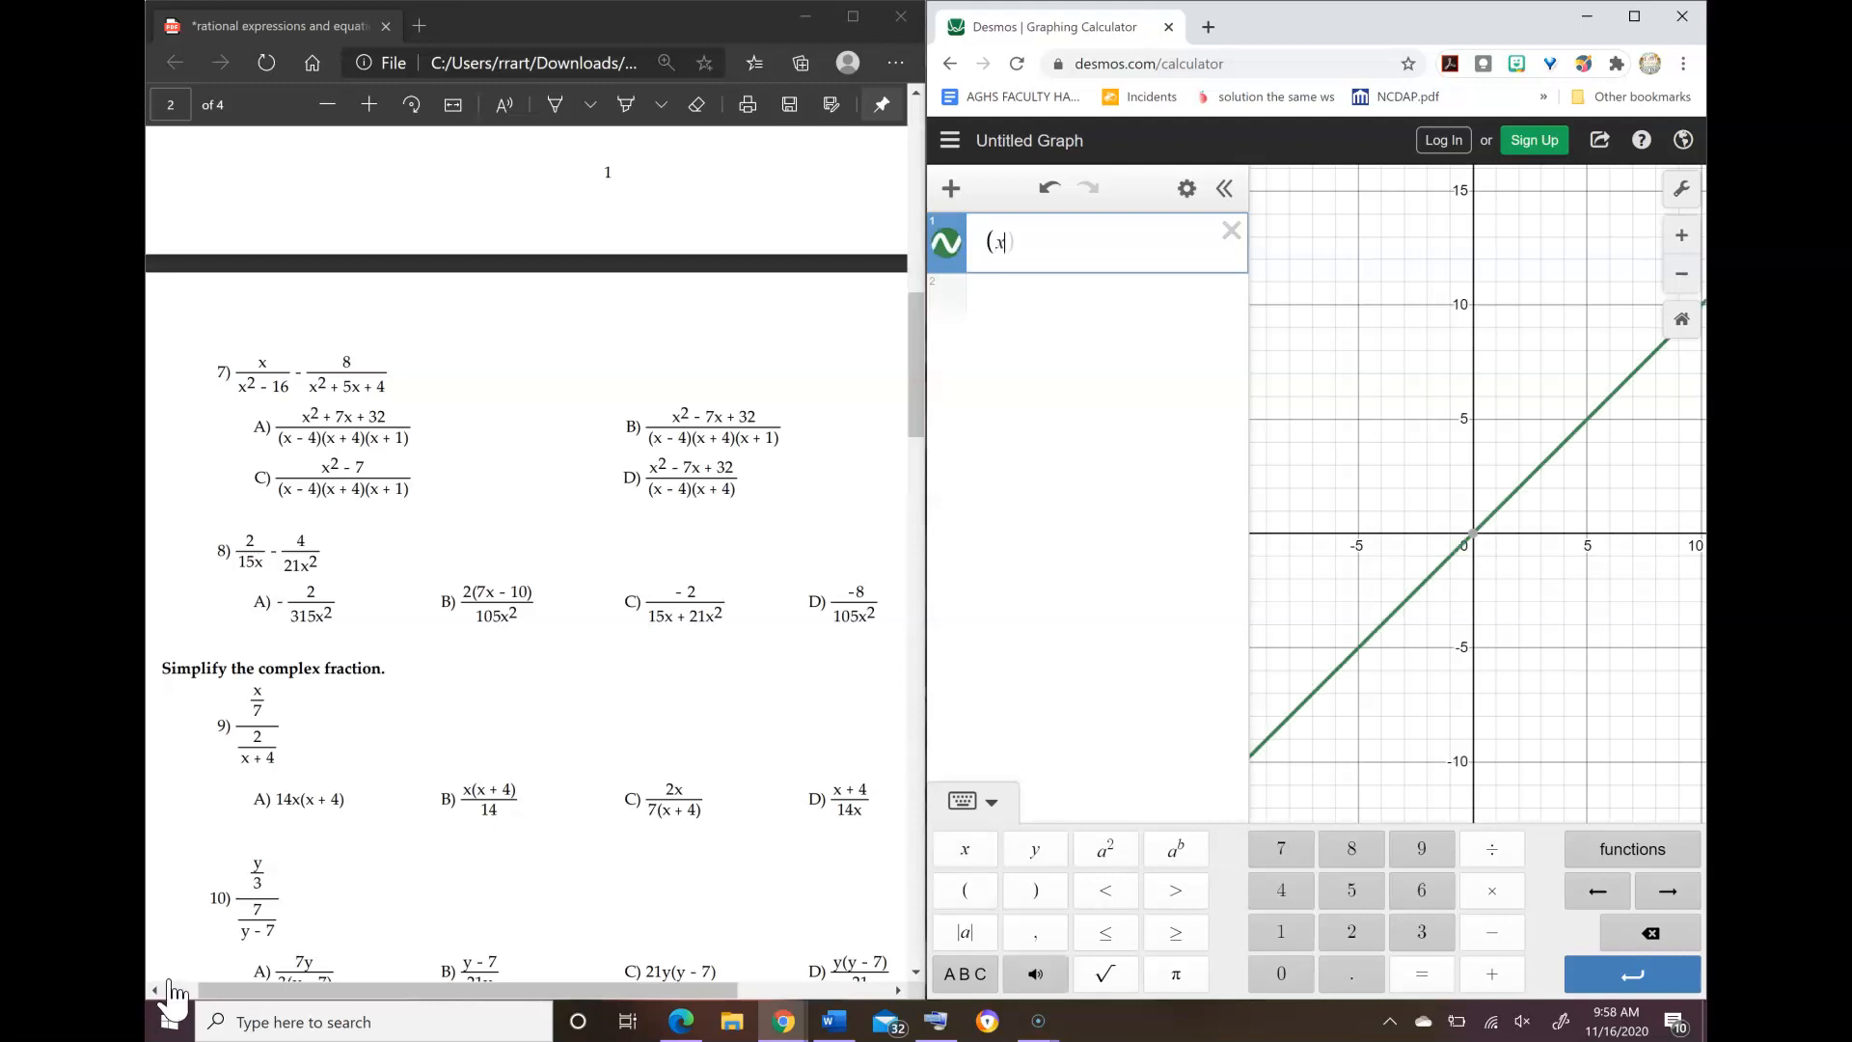
{"action": "type", "text": "/"}
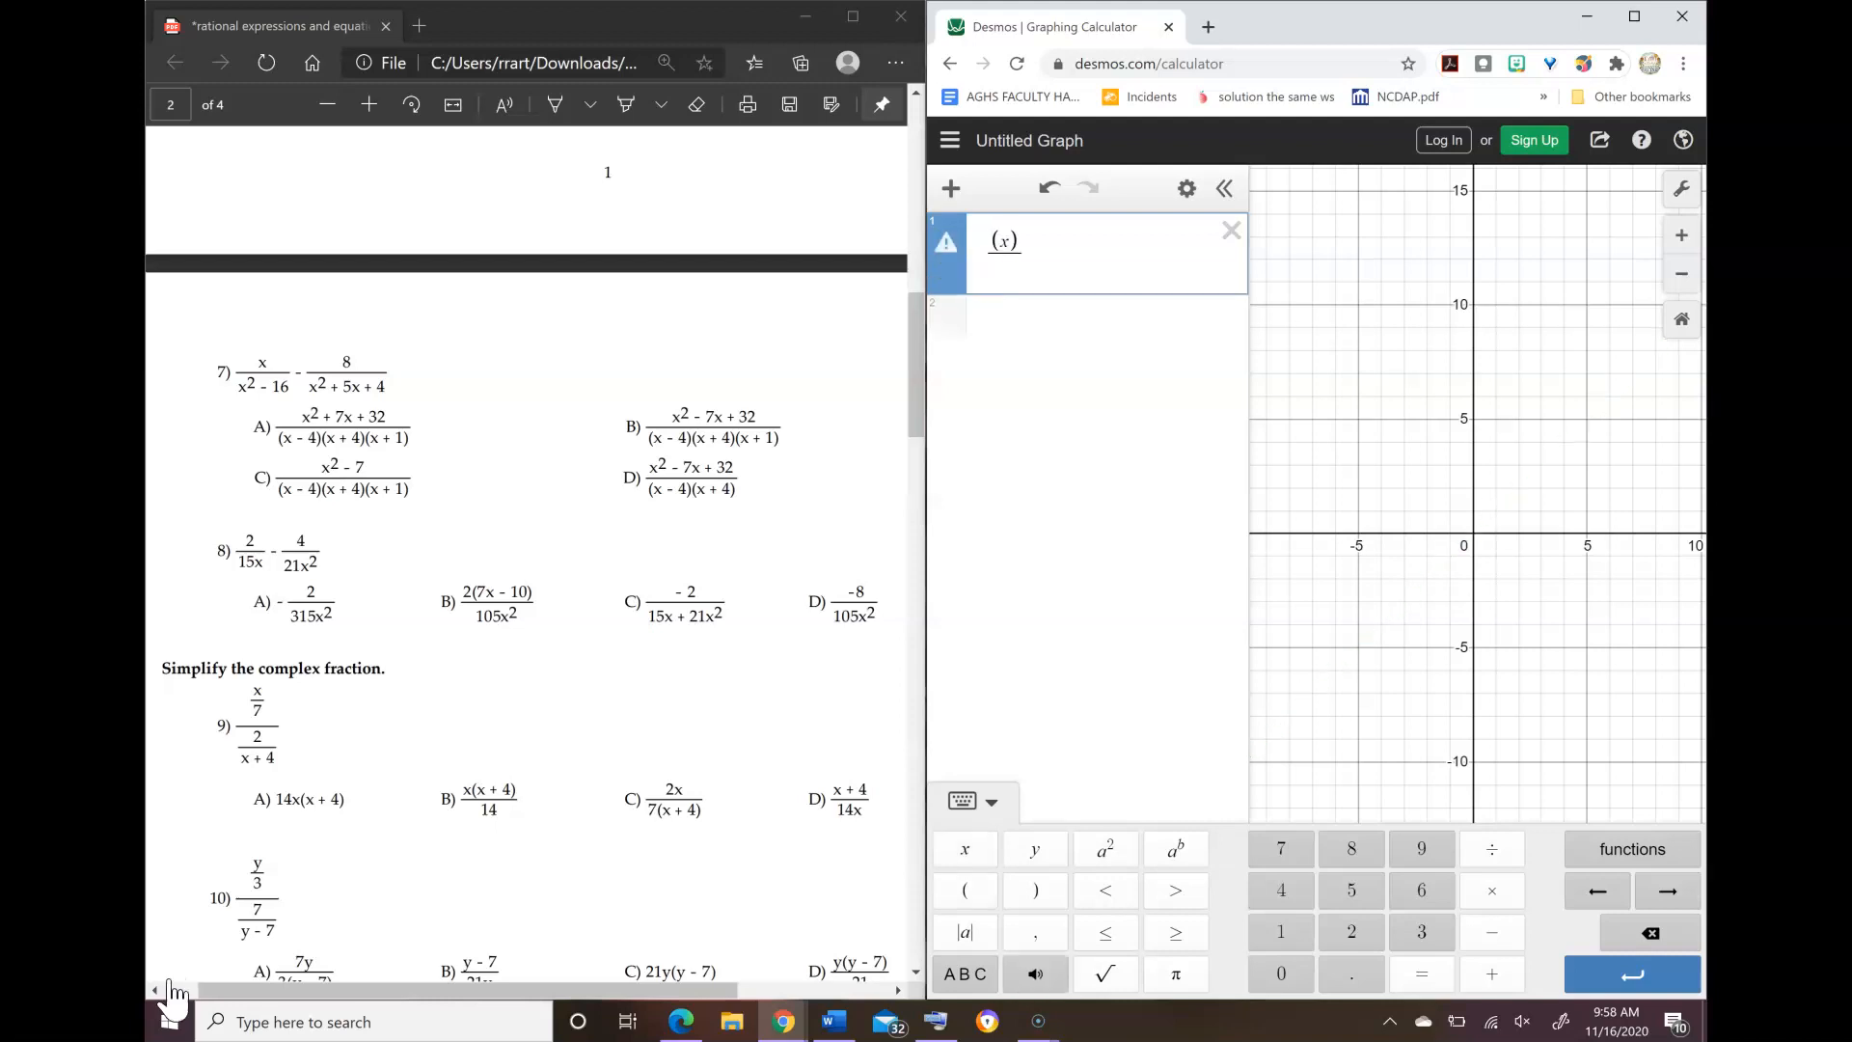
{"action": "type", "text": "x^2"}
{"action": "key", "text": "Right"}
{"action": "type", "text": "-16"}
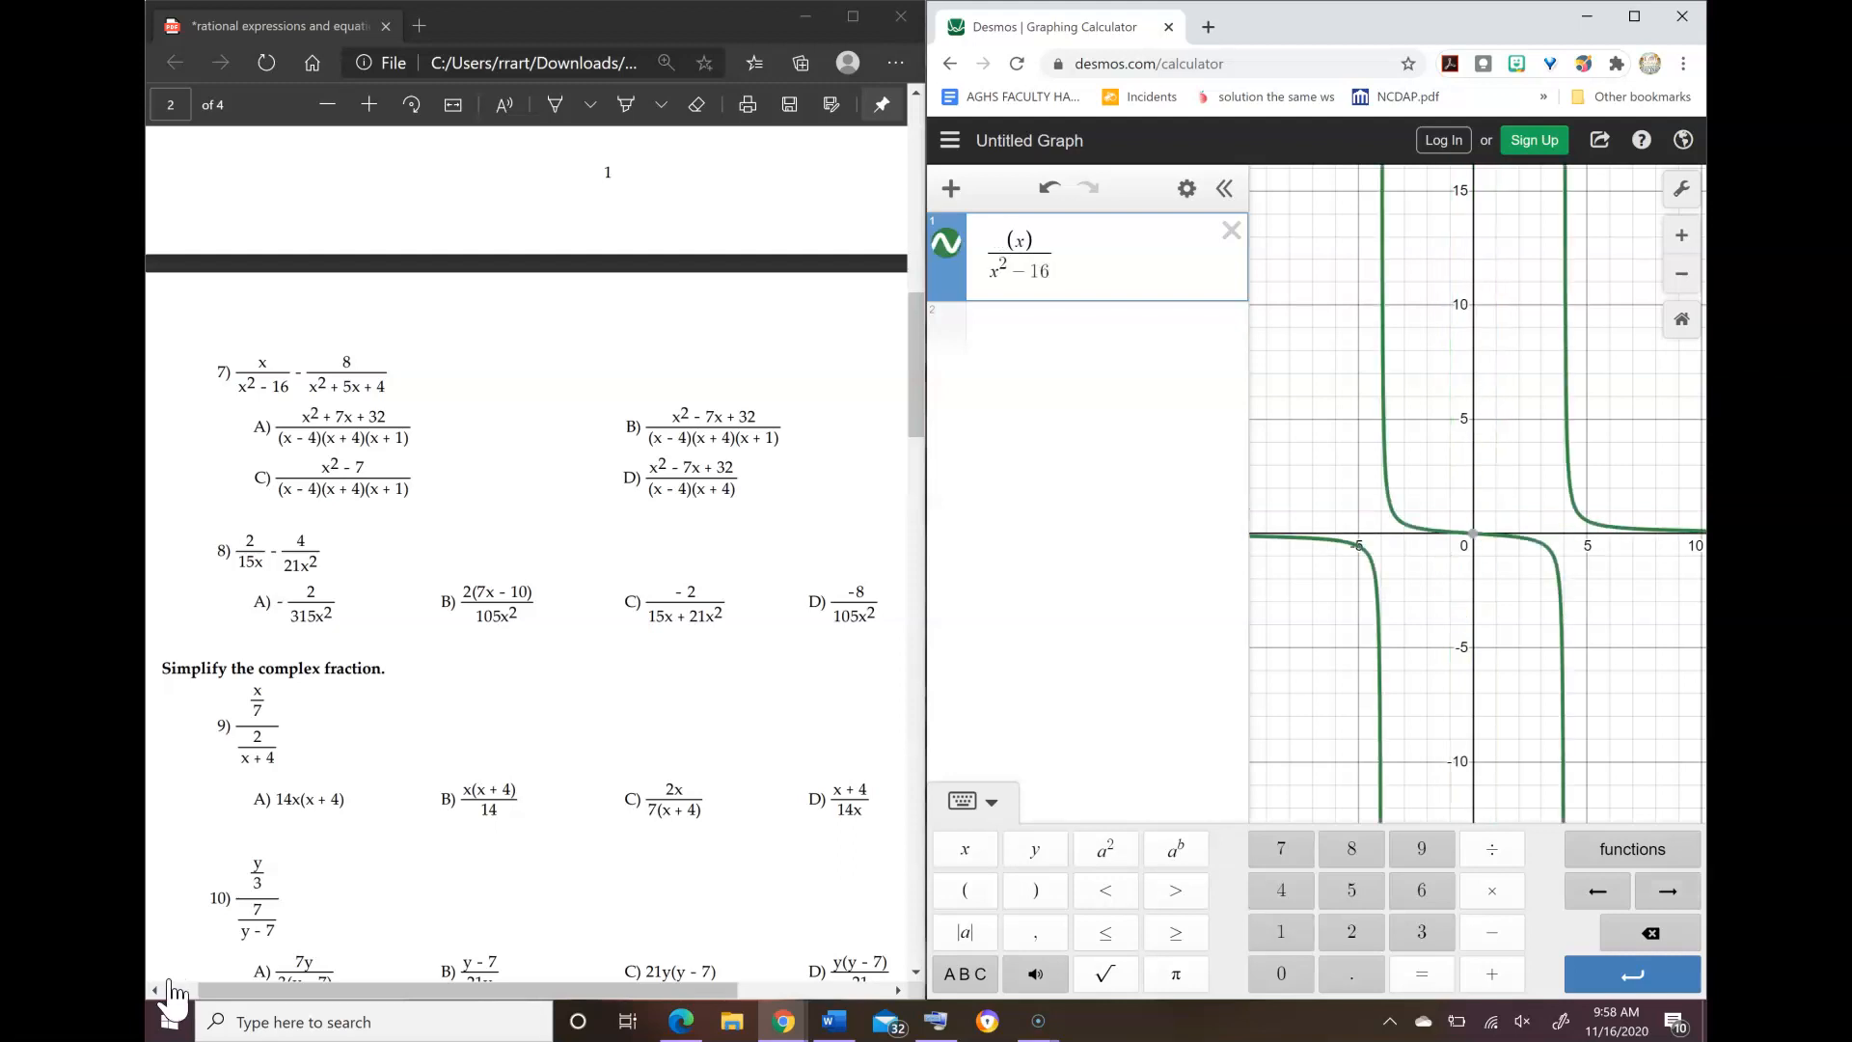
{"action": "type", "text": "-"}
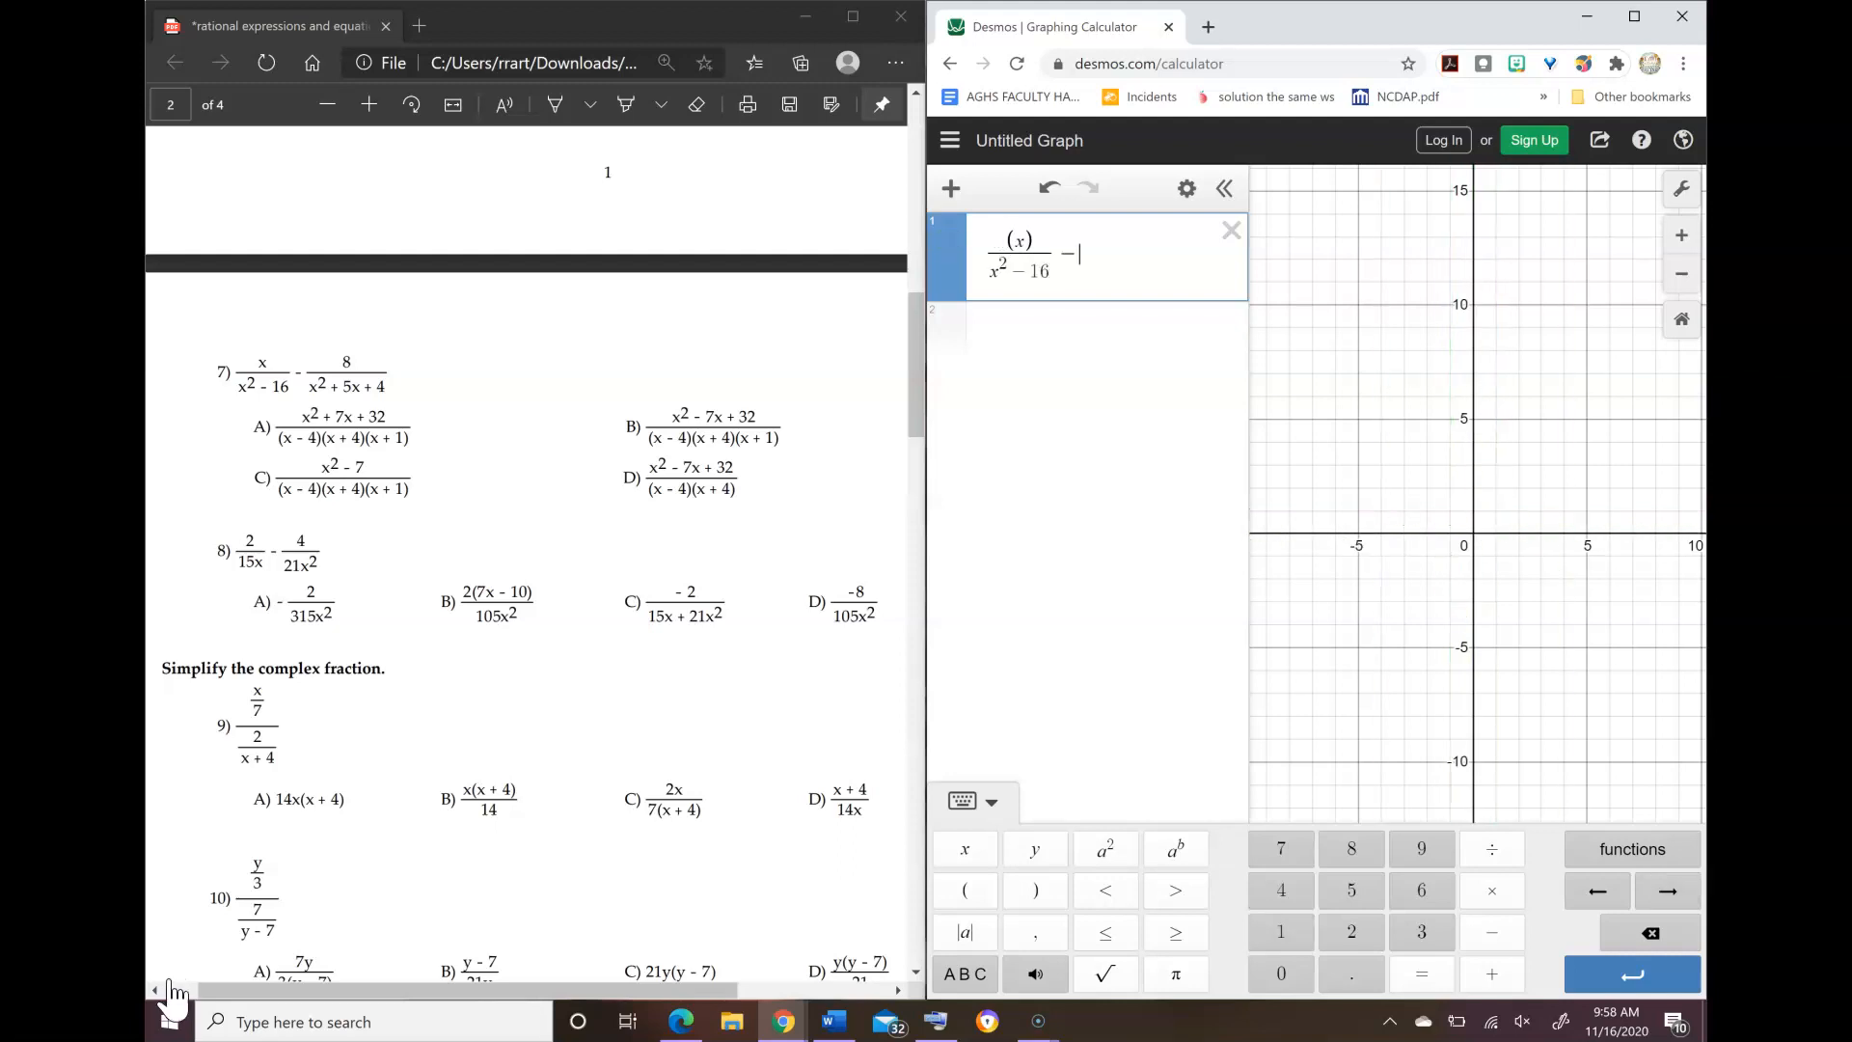
{"action": "type", "text": "(8)/"}
{"action": "type", "text": "x"}
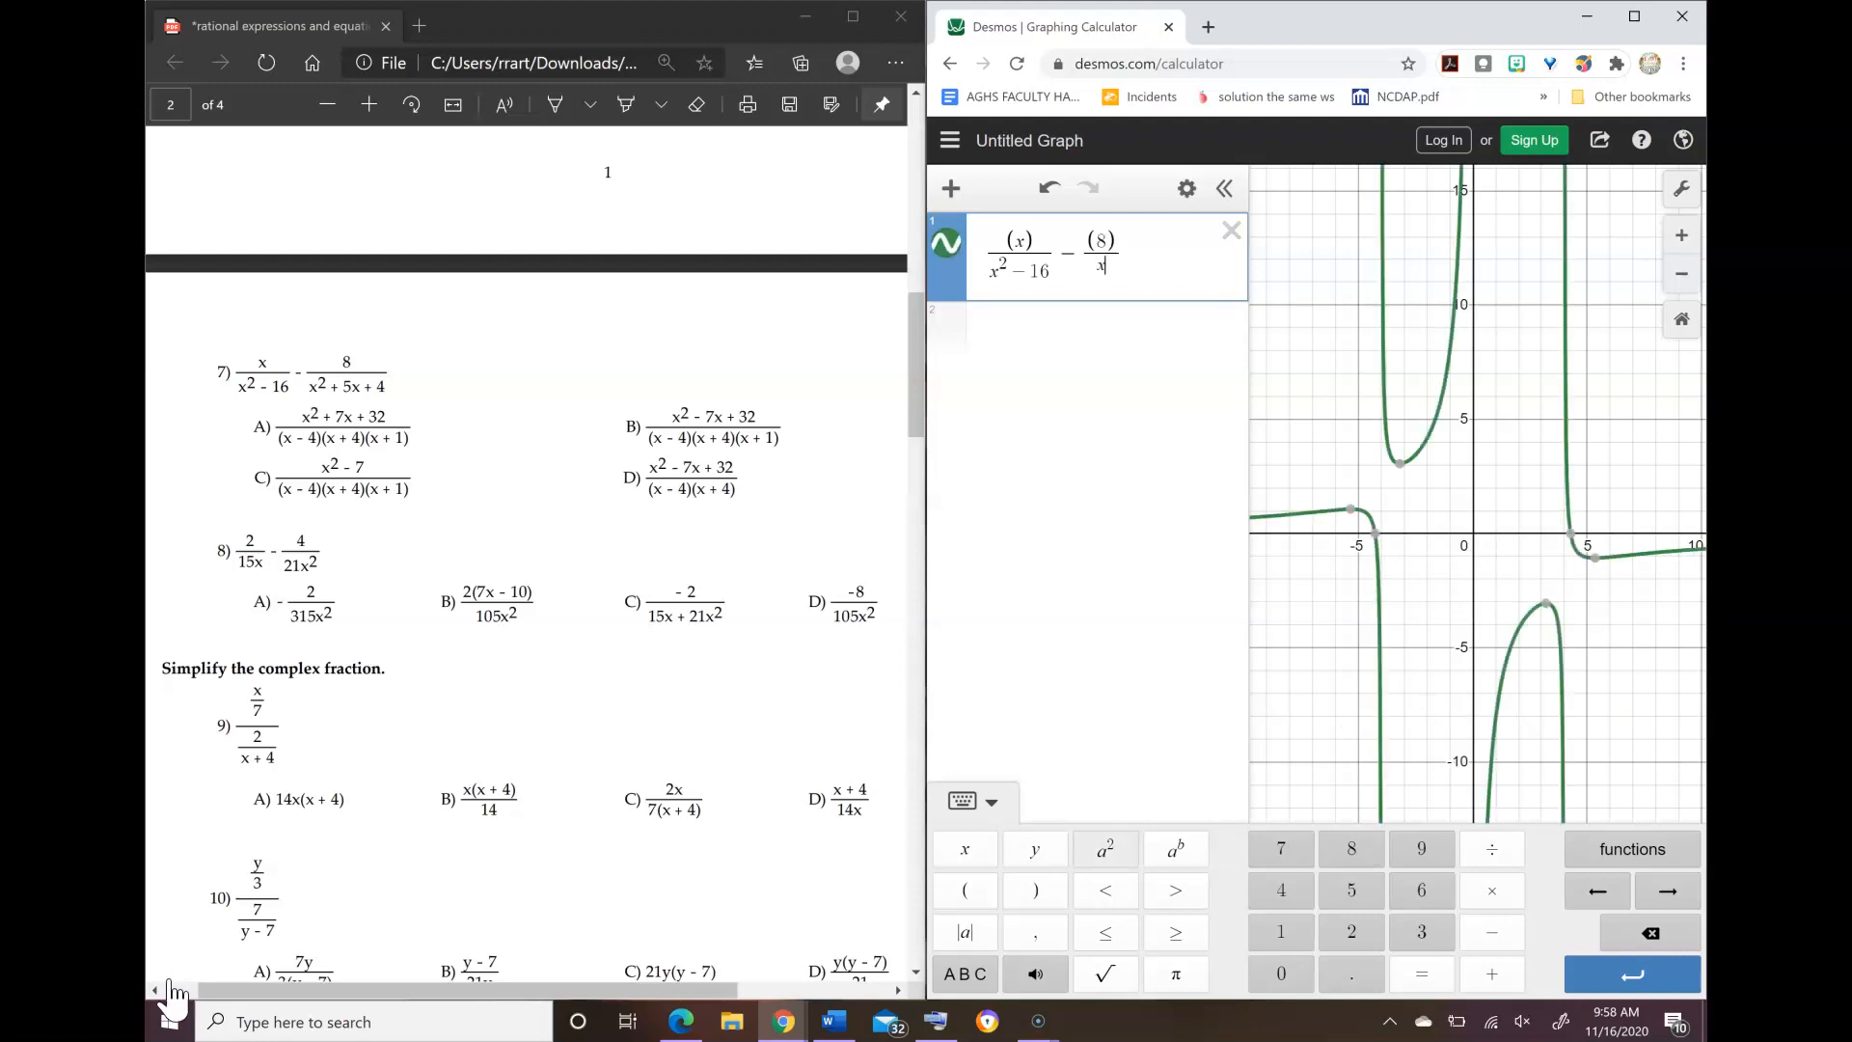
{"action": "type", "text": "^2+5x"}
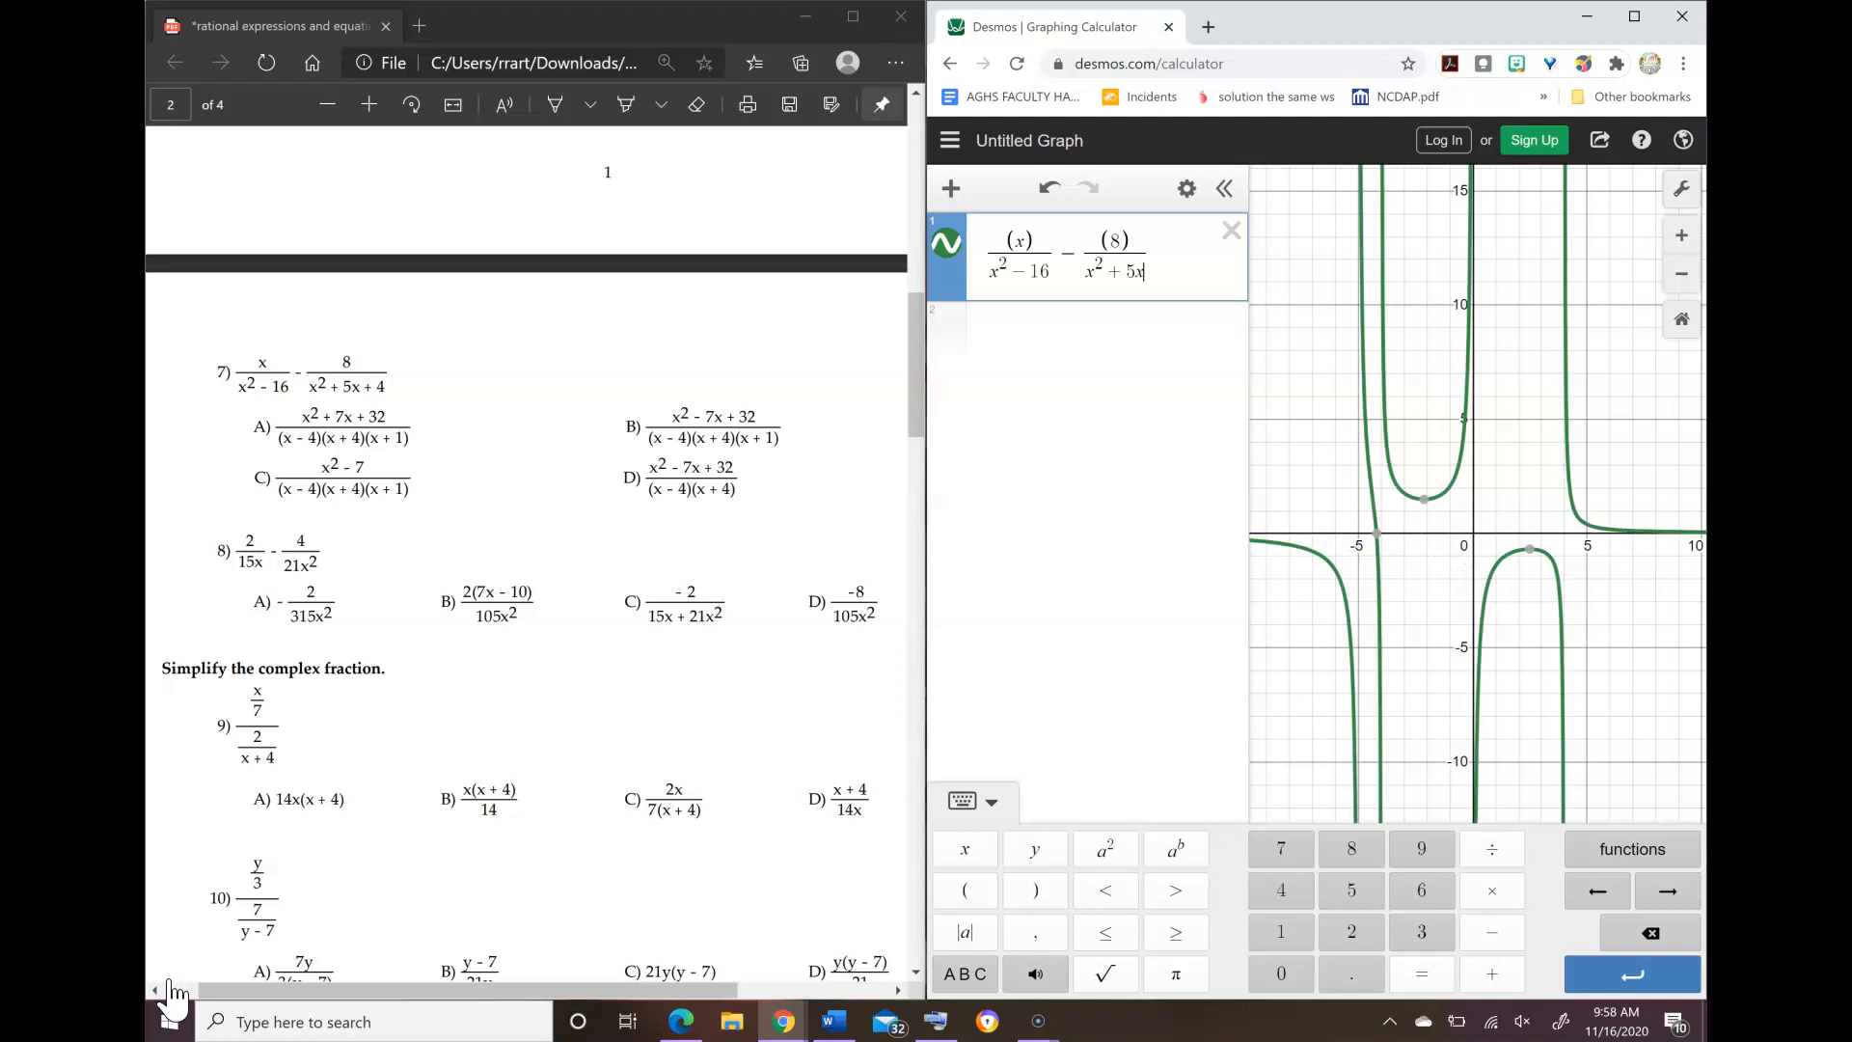
{"action": "type", "text": "++44"}
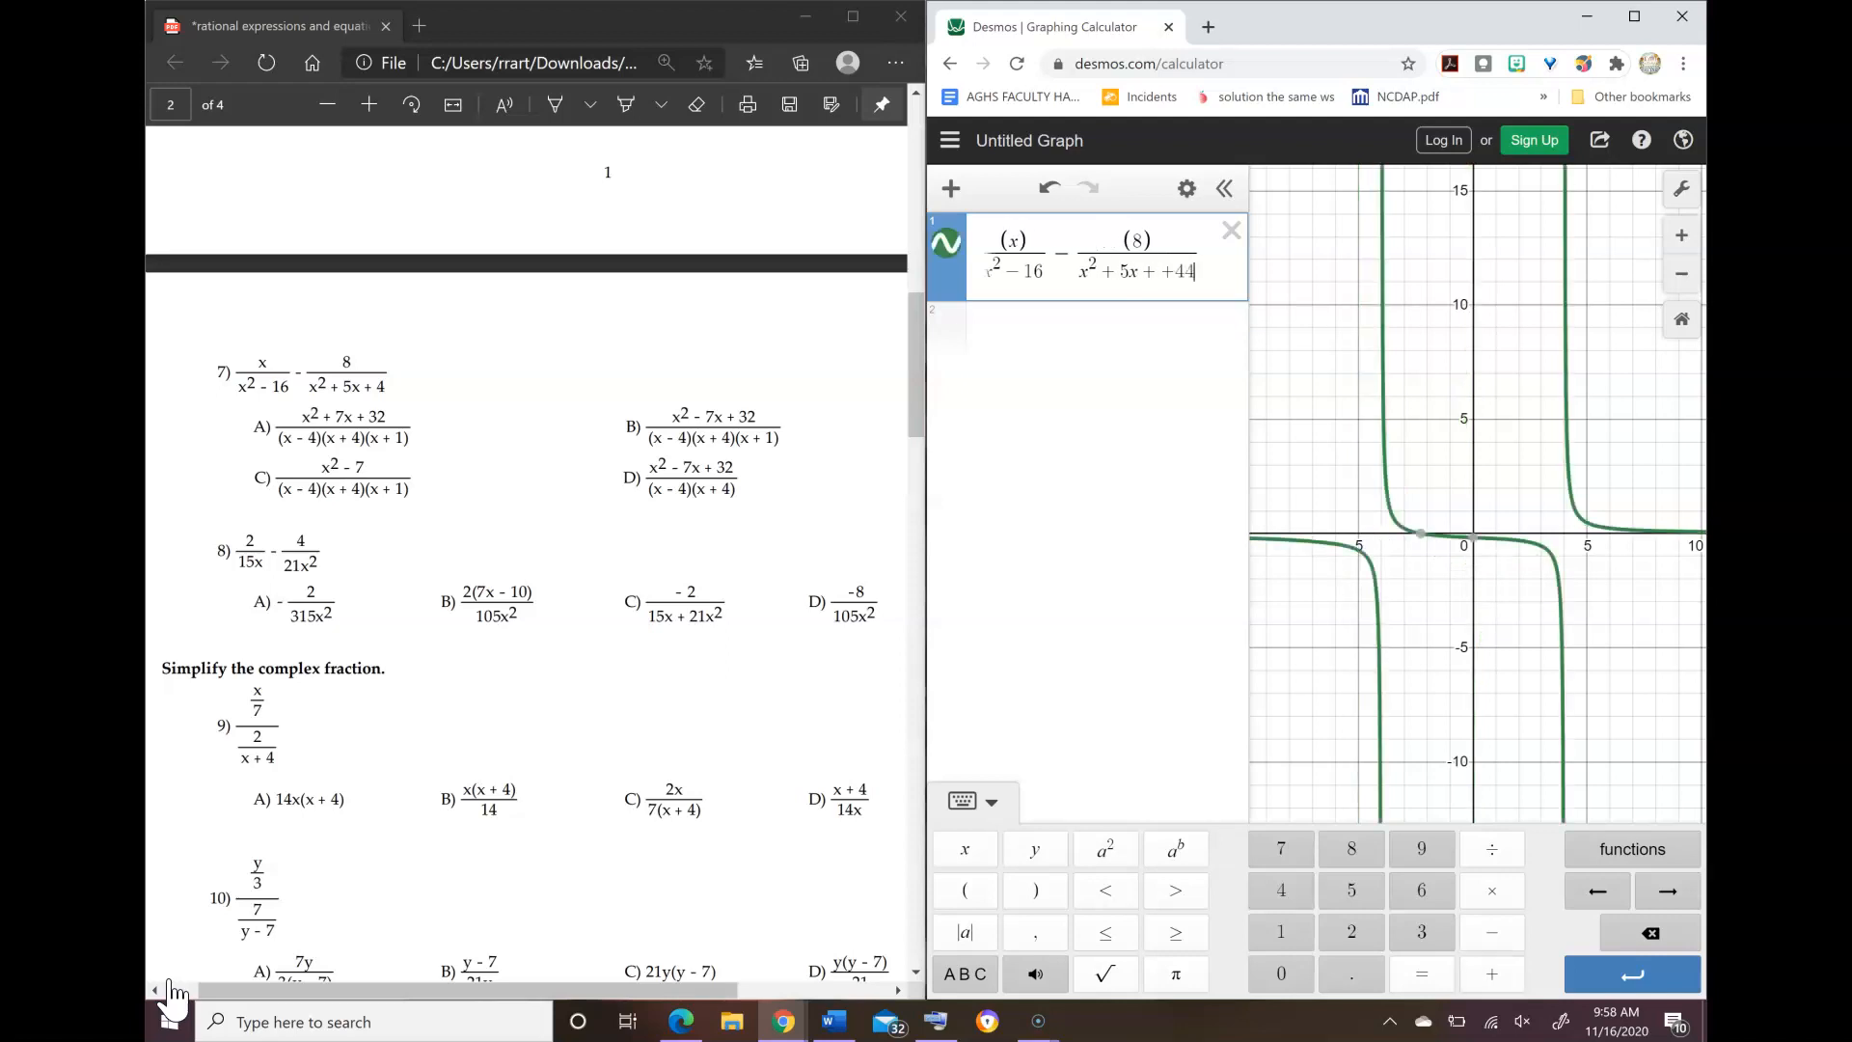
{"action": "key", "text": "BackSpace"}
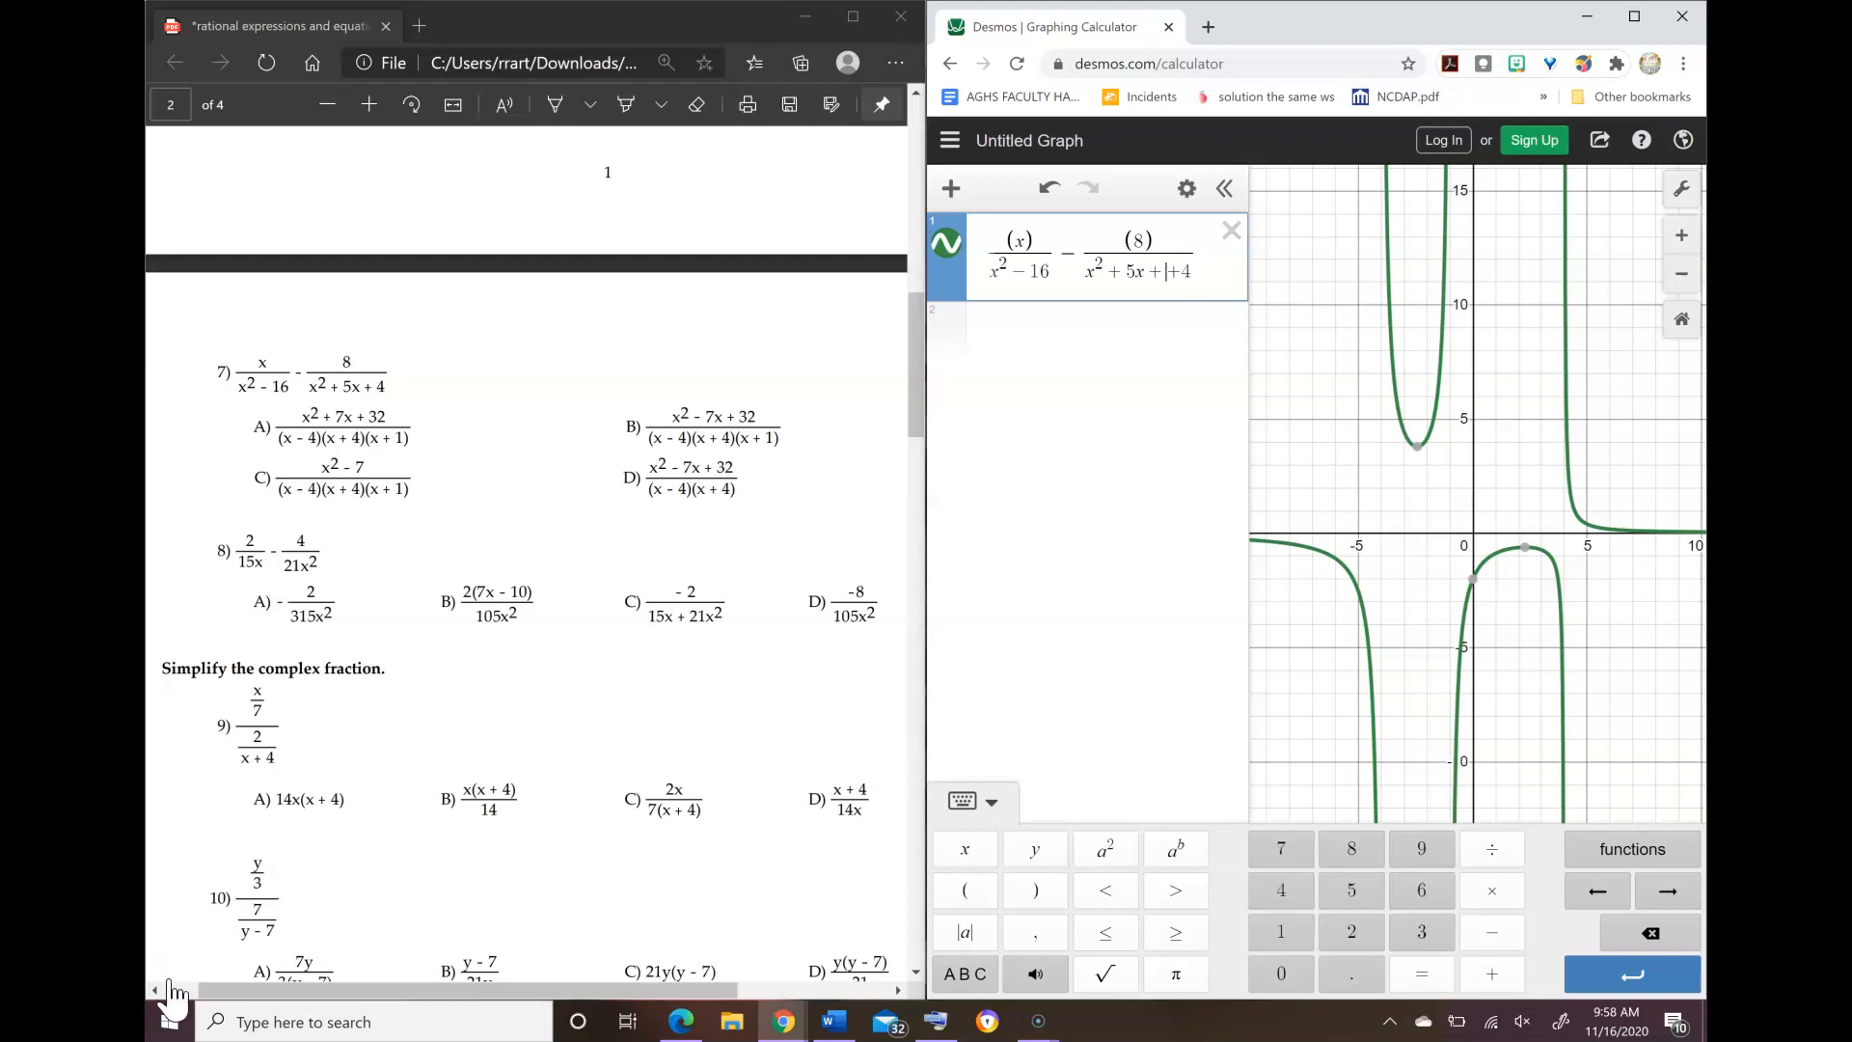
{"action": "key", "text": "BackSpace"}
{"action": "key", "text": "Return"}
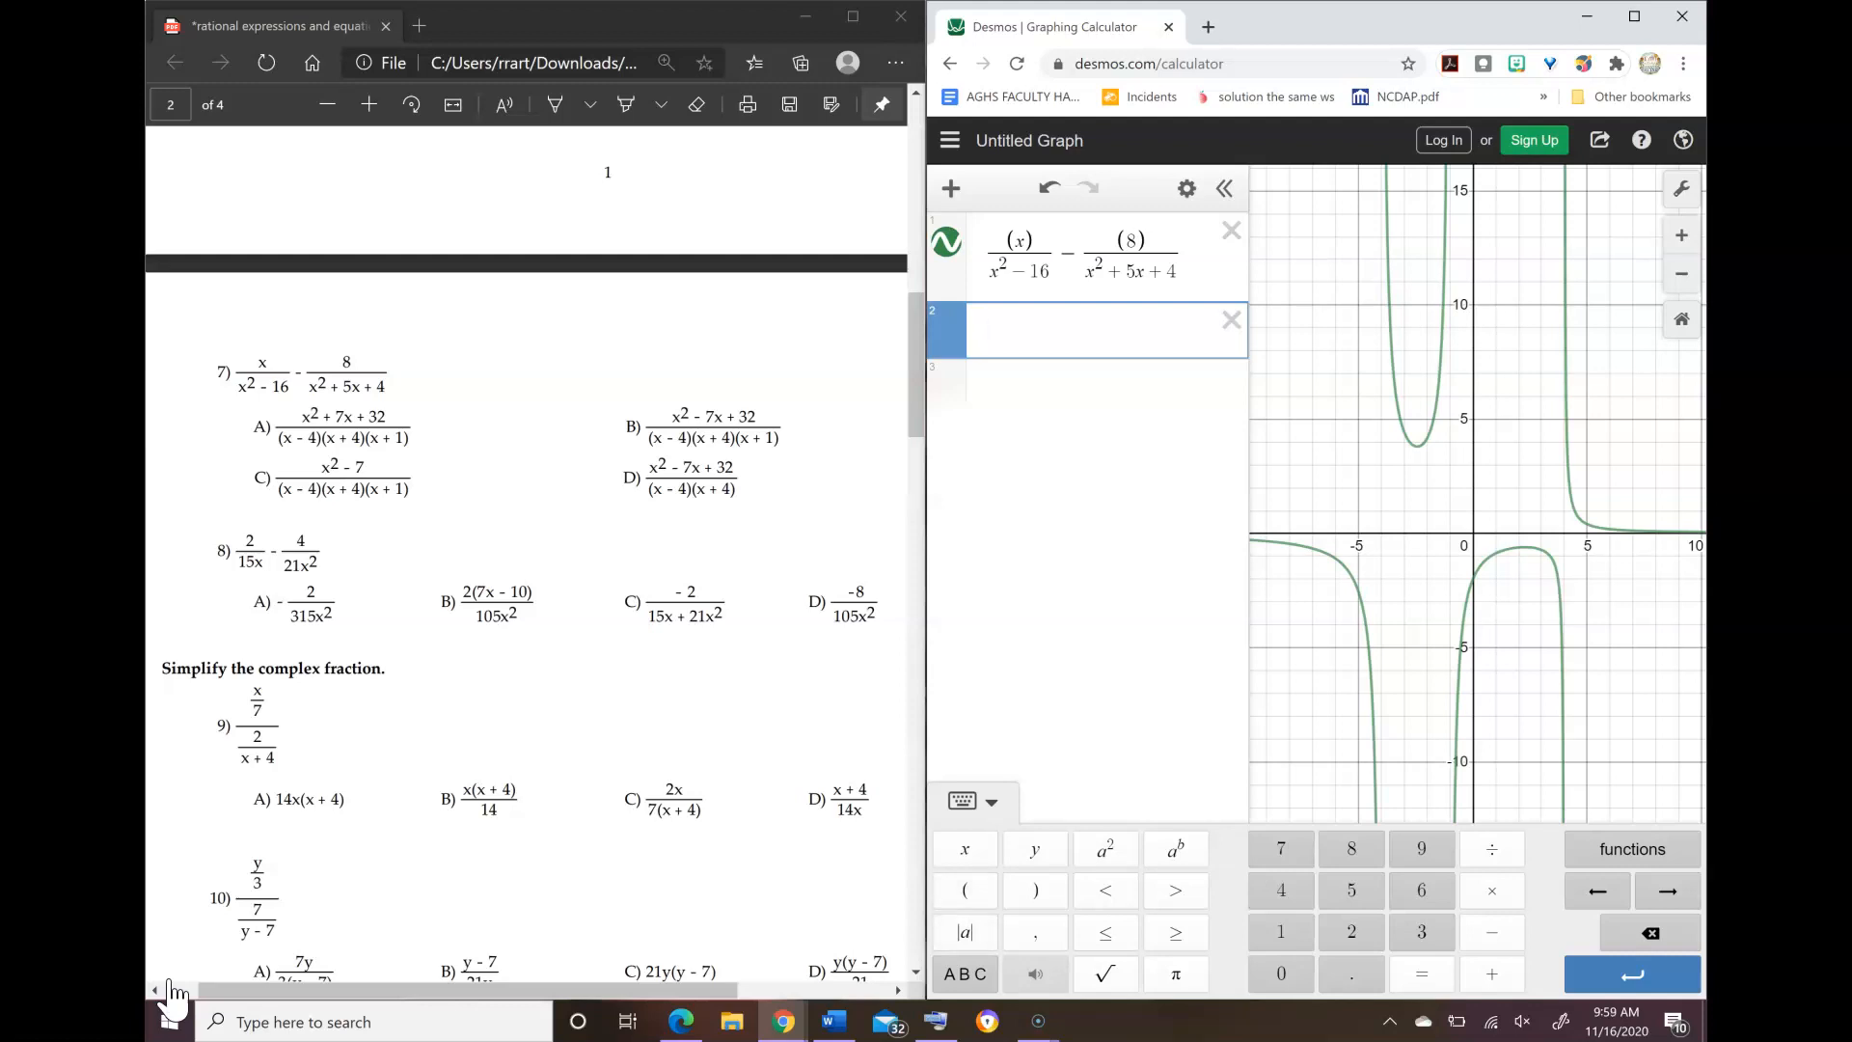
Step: Graph answer choice A of problem 7 as (x² + 7x + 32)/((x − 4)(x + 4)(x + 1)) in the second expression line
{"action": "type", "text": "("}
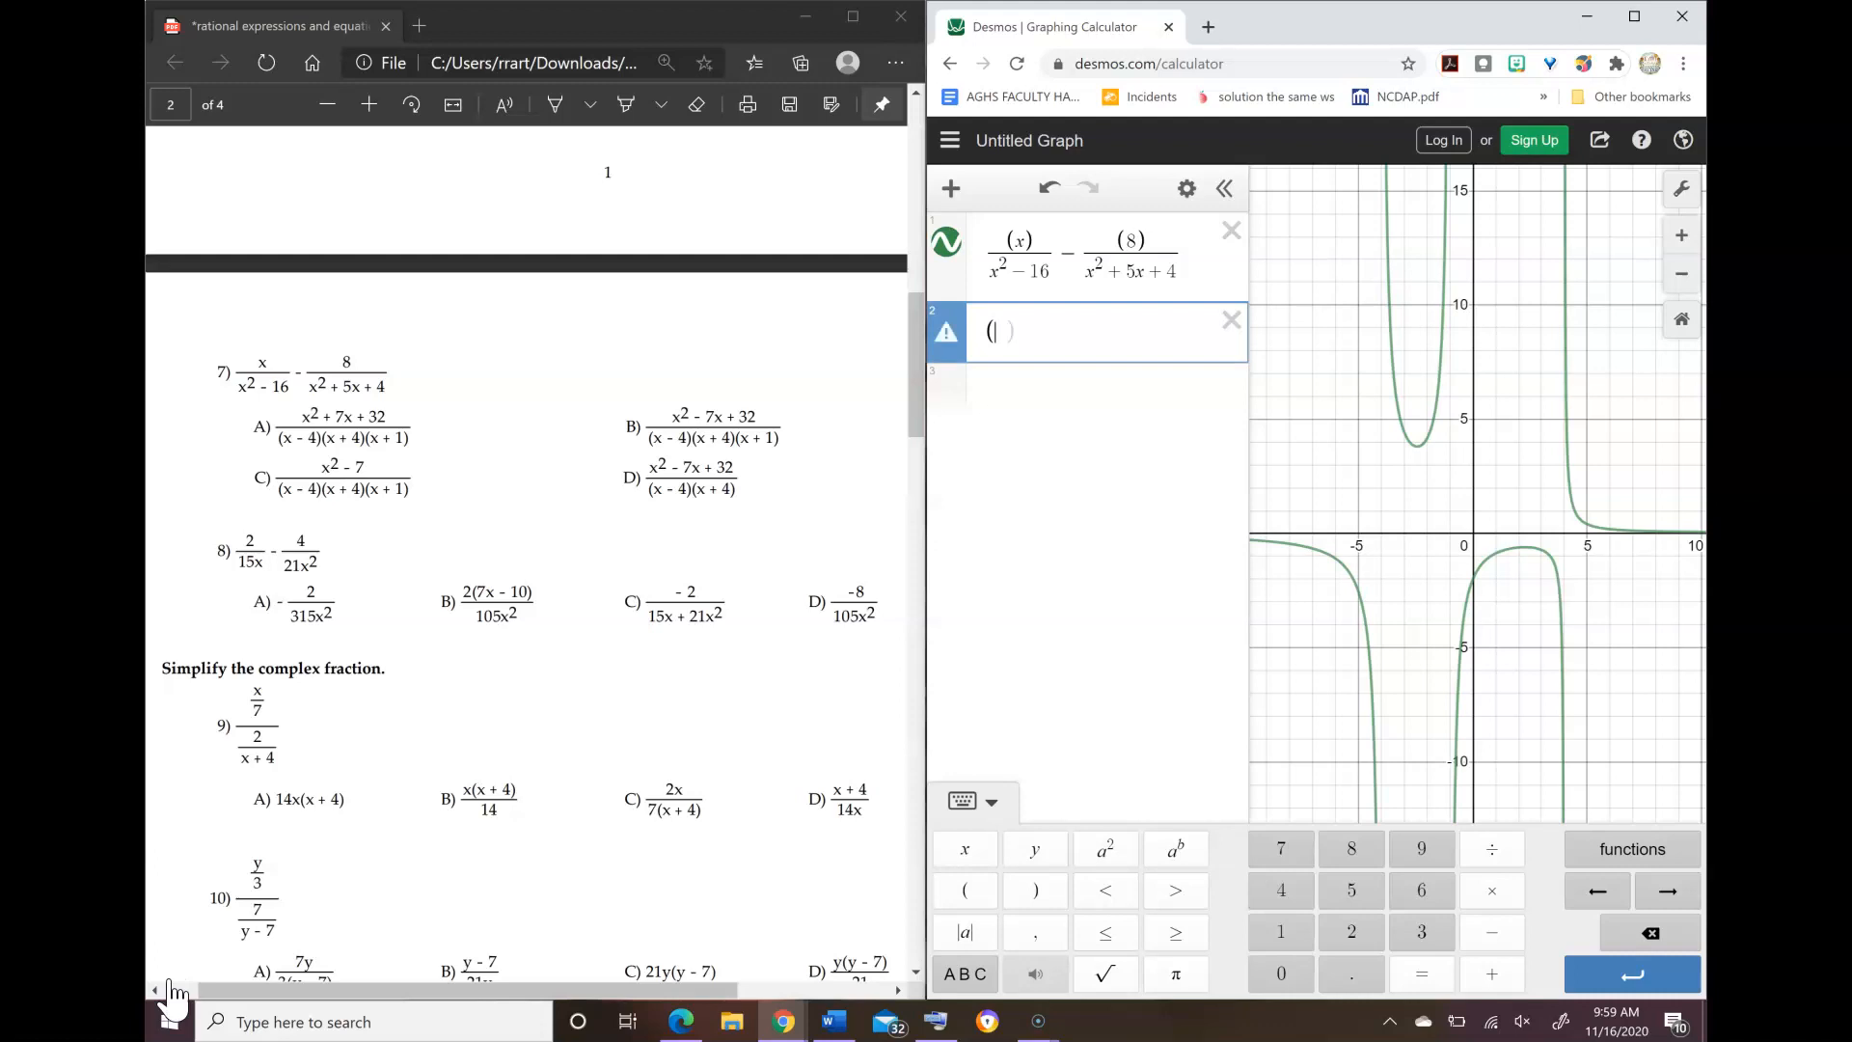
{"action": "type", "text": "x^2"}
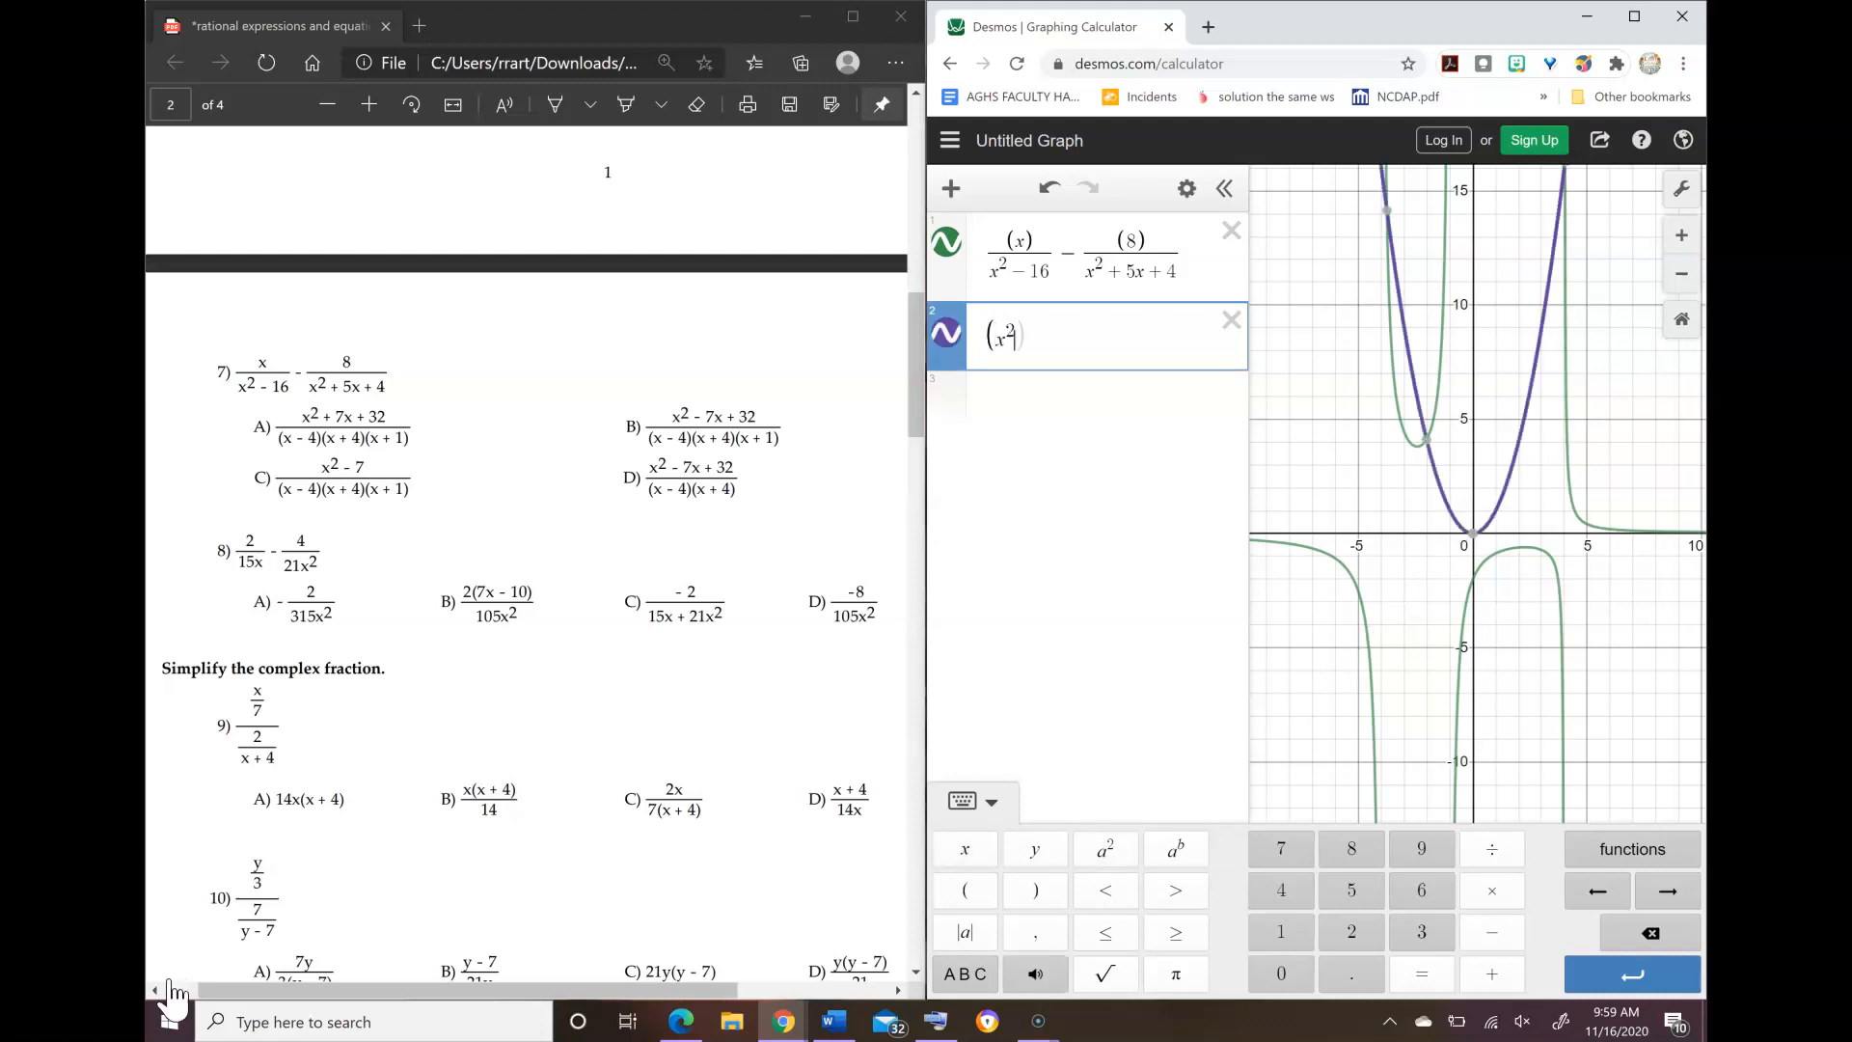
{"action": "type", "text": "+7x"}
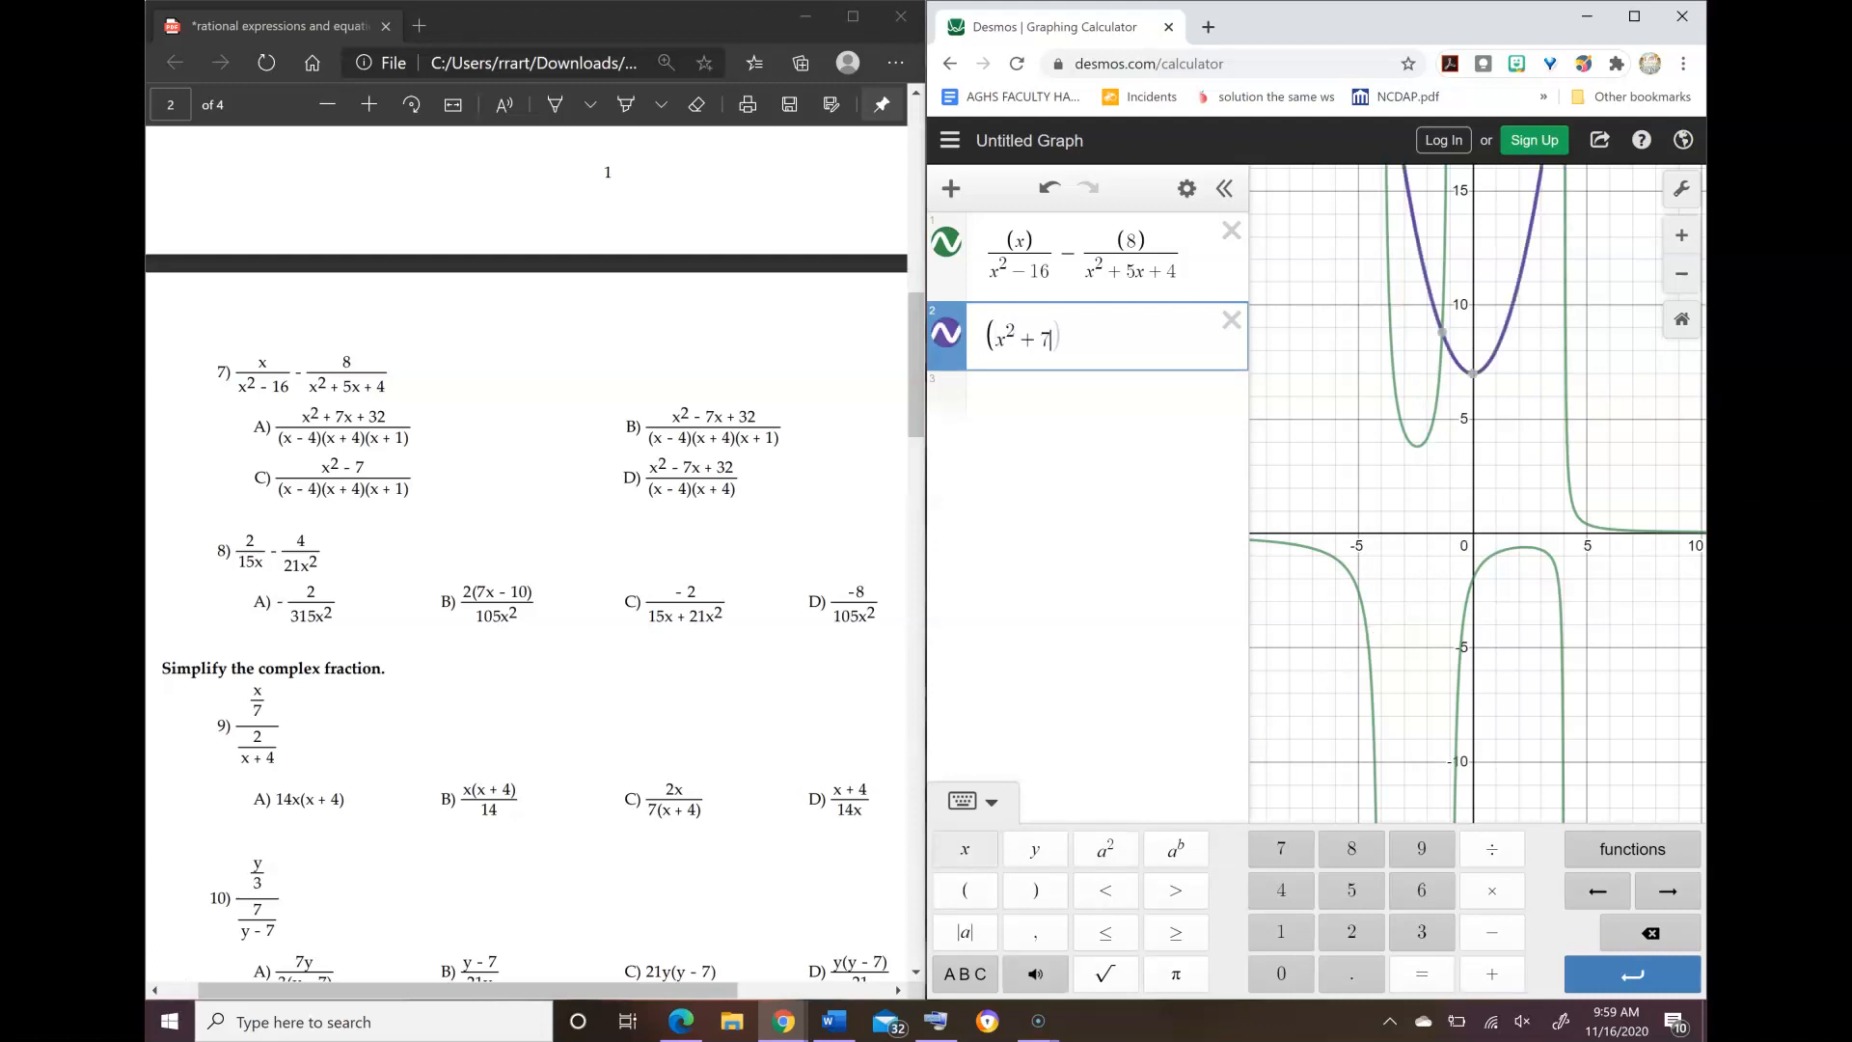
{"action": "type", "text": "+32)"}
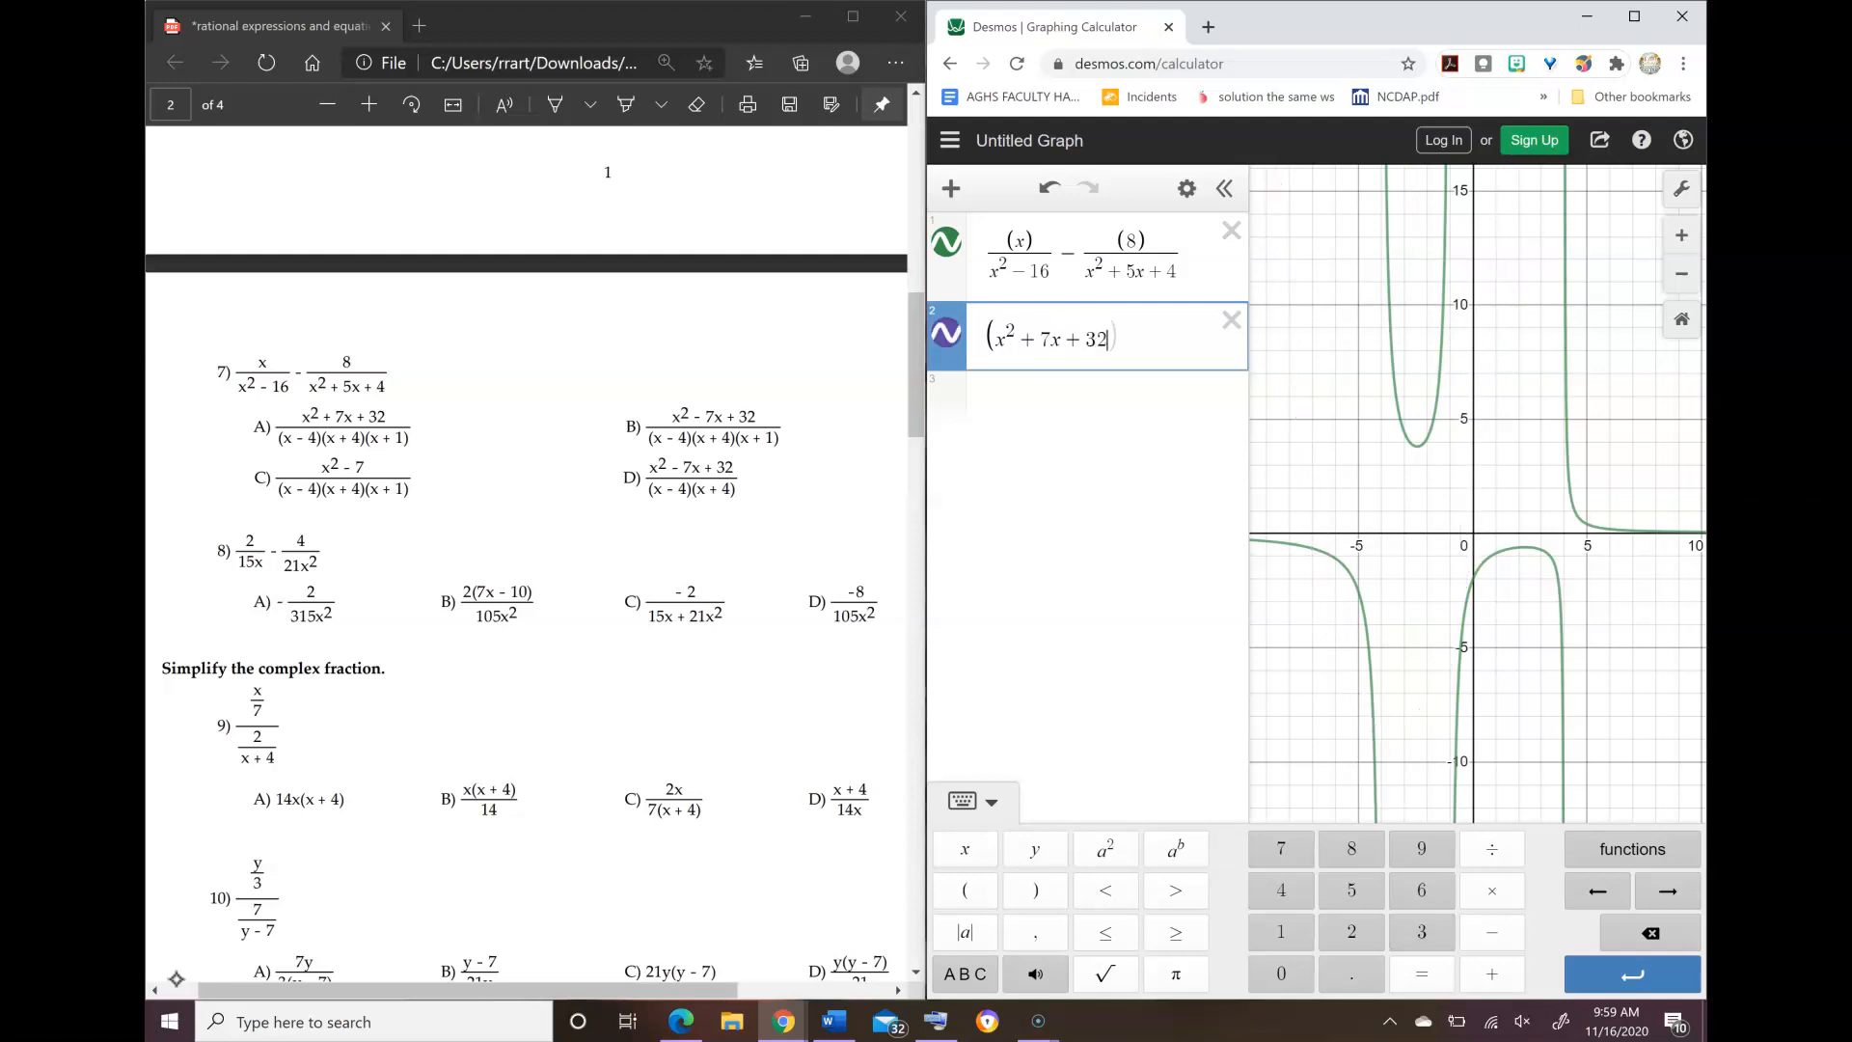
{"action": "type", "text": "/"}
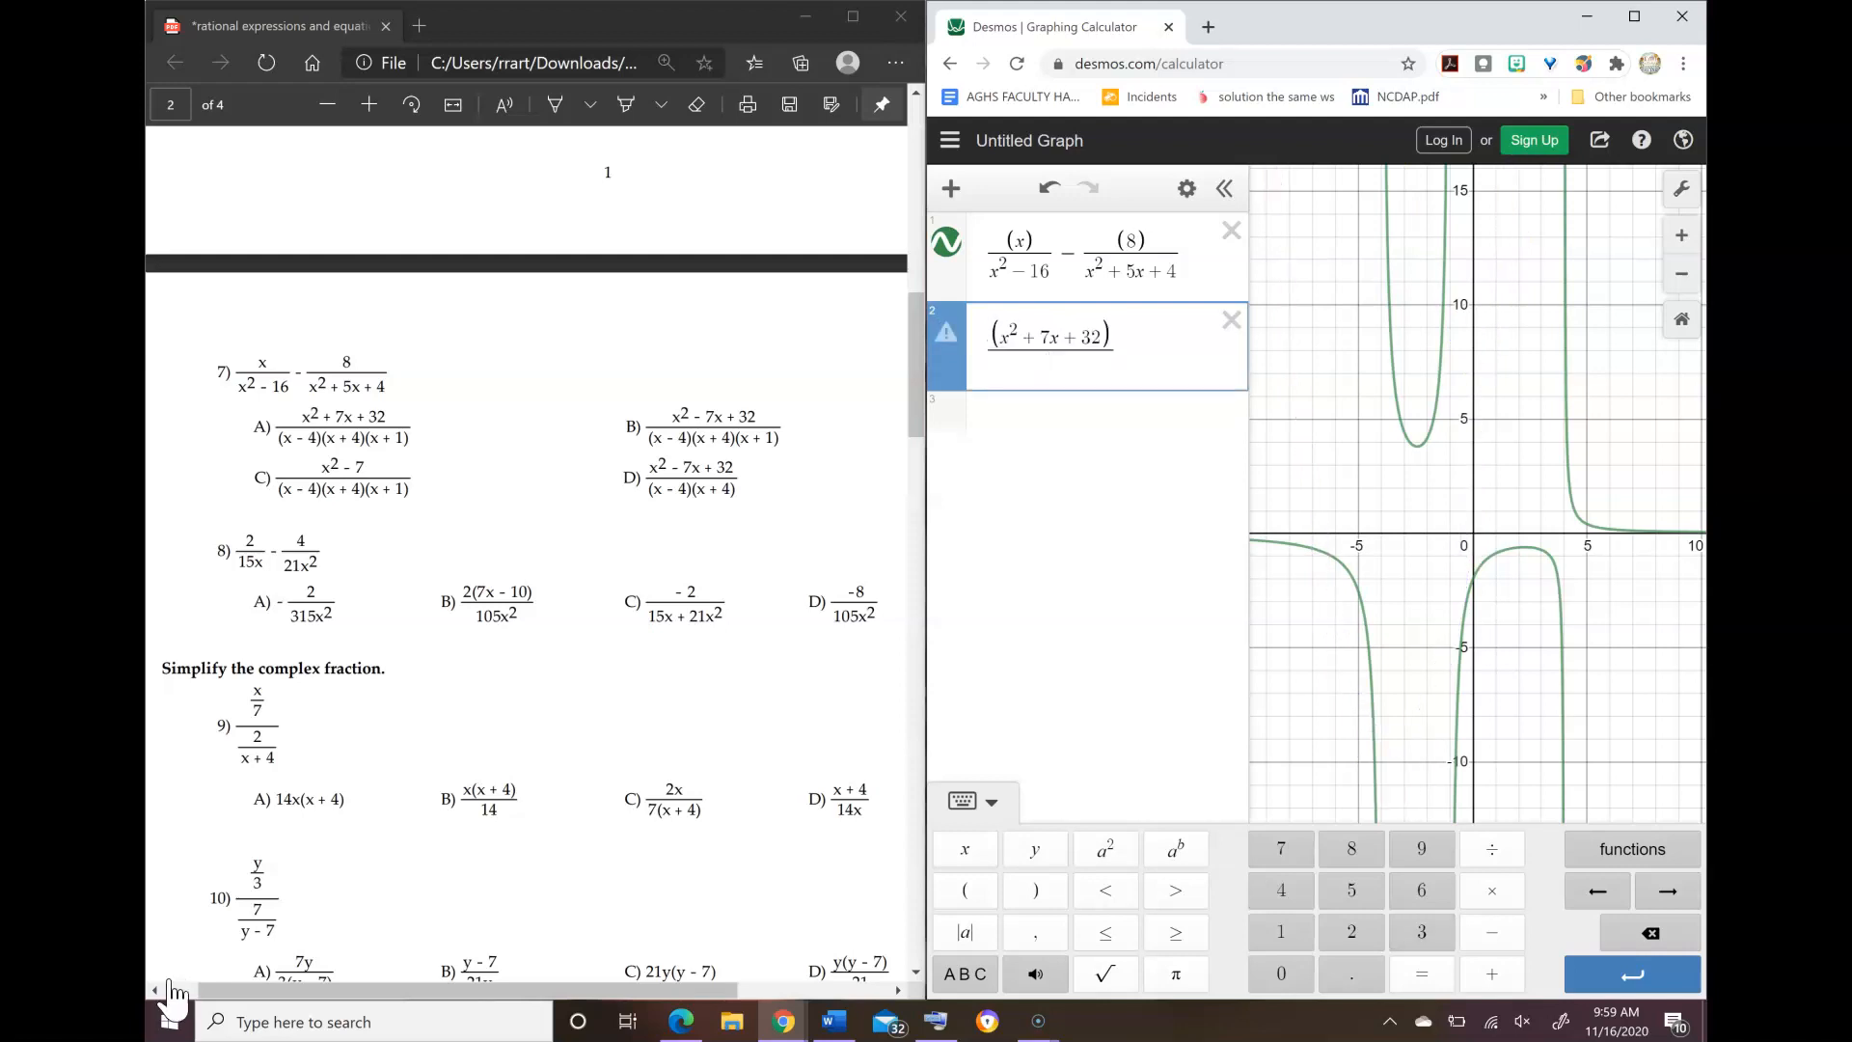
{"action": "type", "text": "(x-4)(x+4)"}
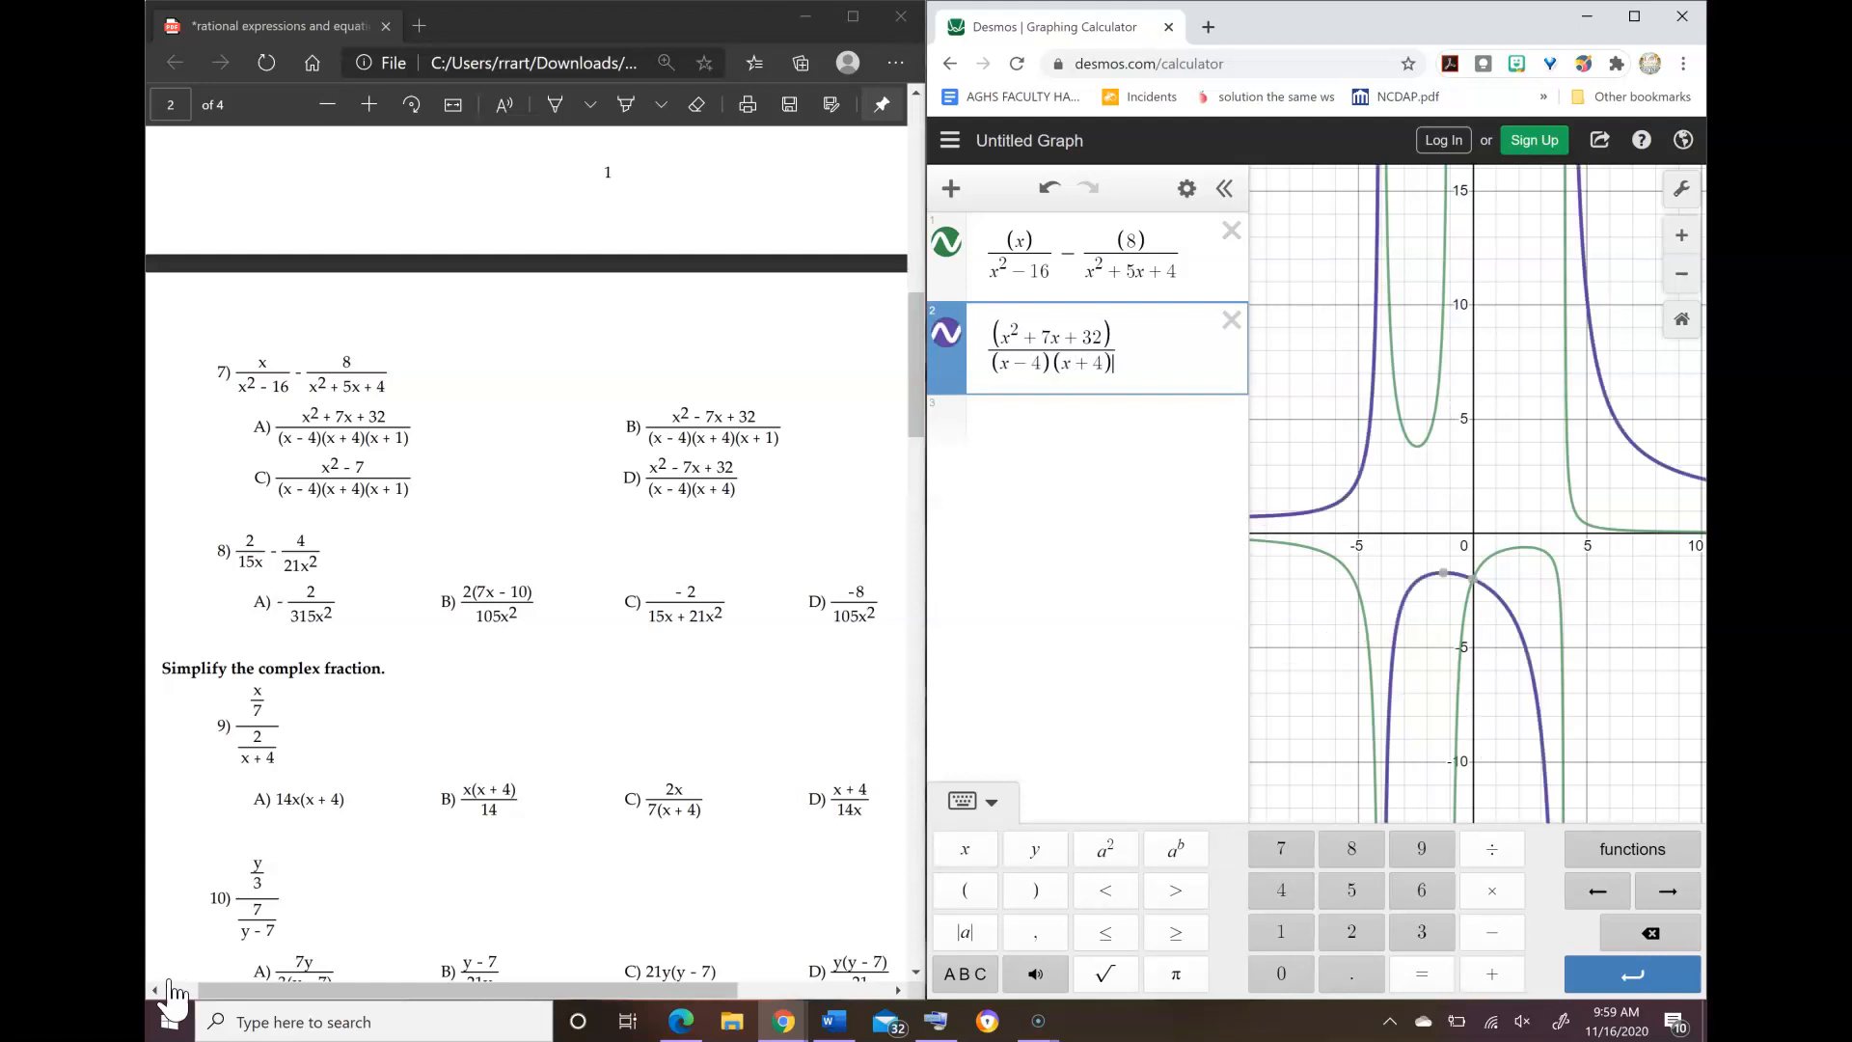
{"action": "type", "text": "(x+1)"}
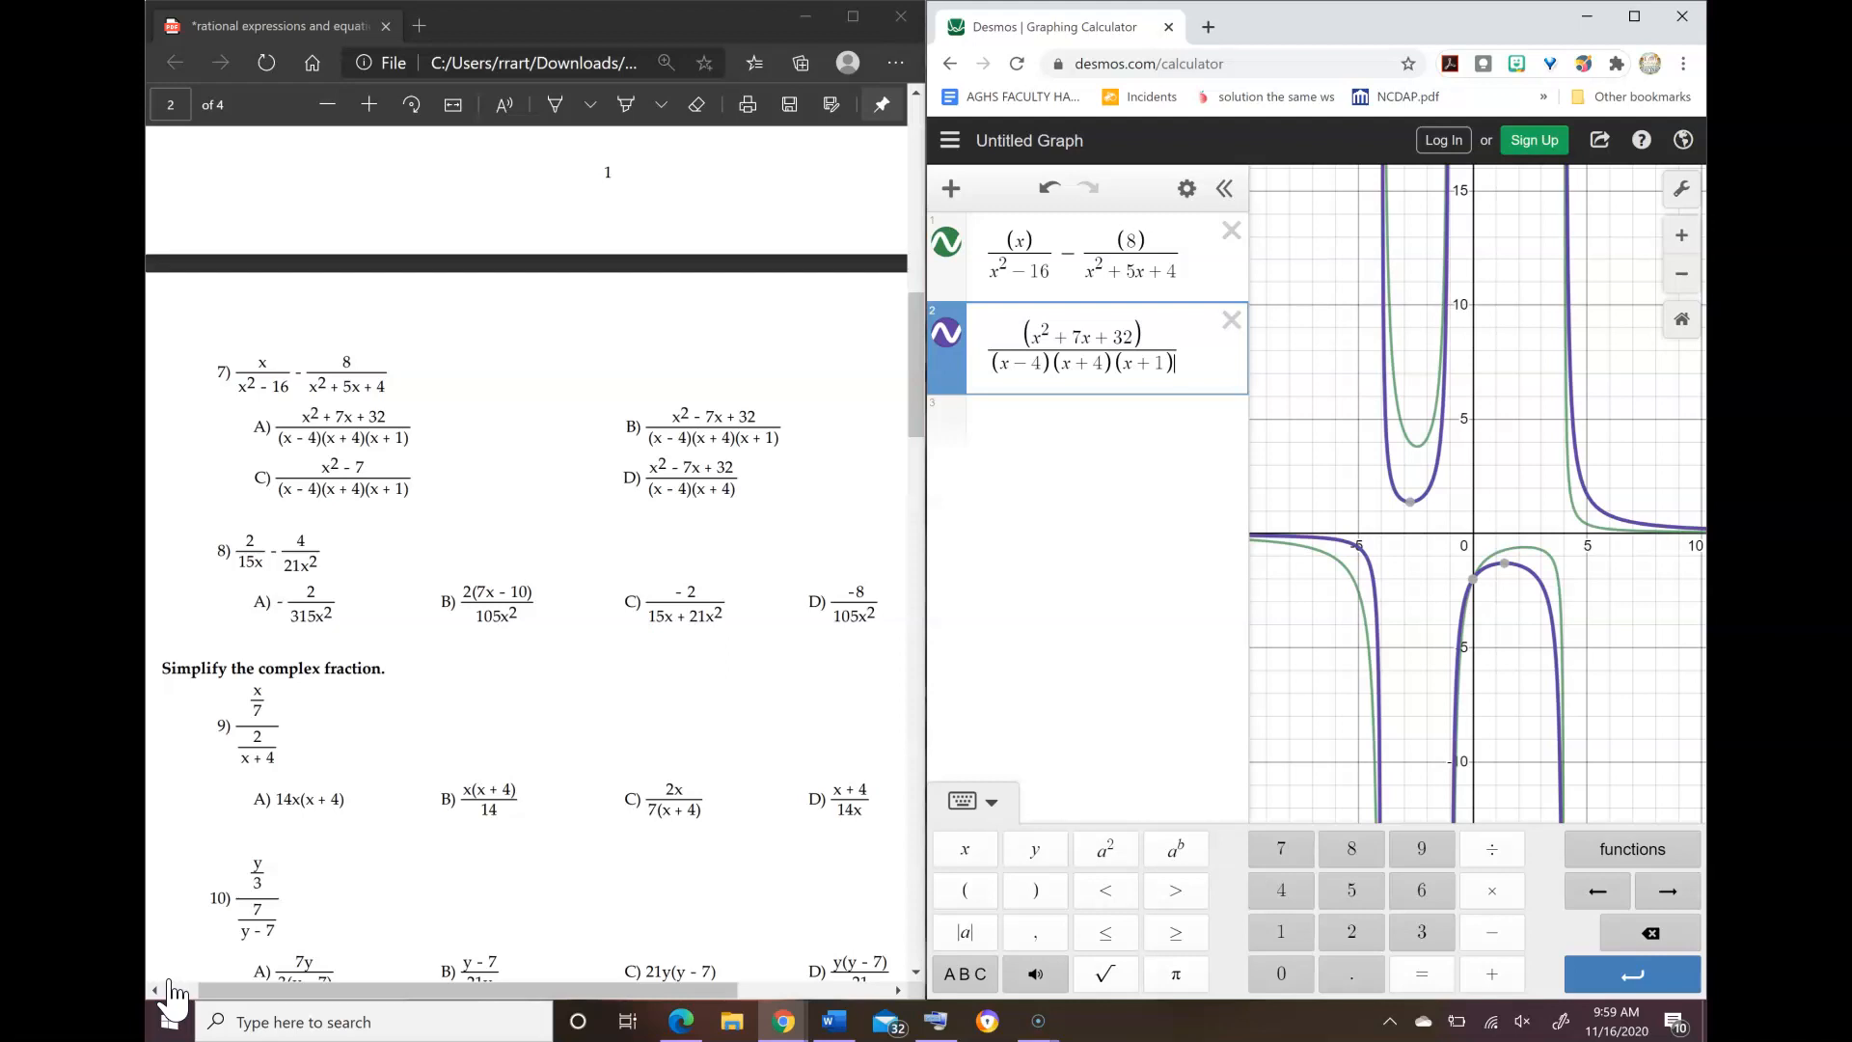
Step: Change the second expression's numerator to x² − 7x + 32 to match choice B, and circle choice B of problem 7 on the worksheet
{"action": "left_click", "coordinate": [177, 980]}
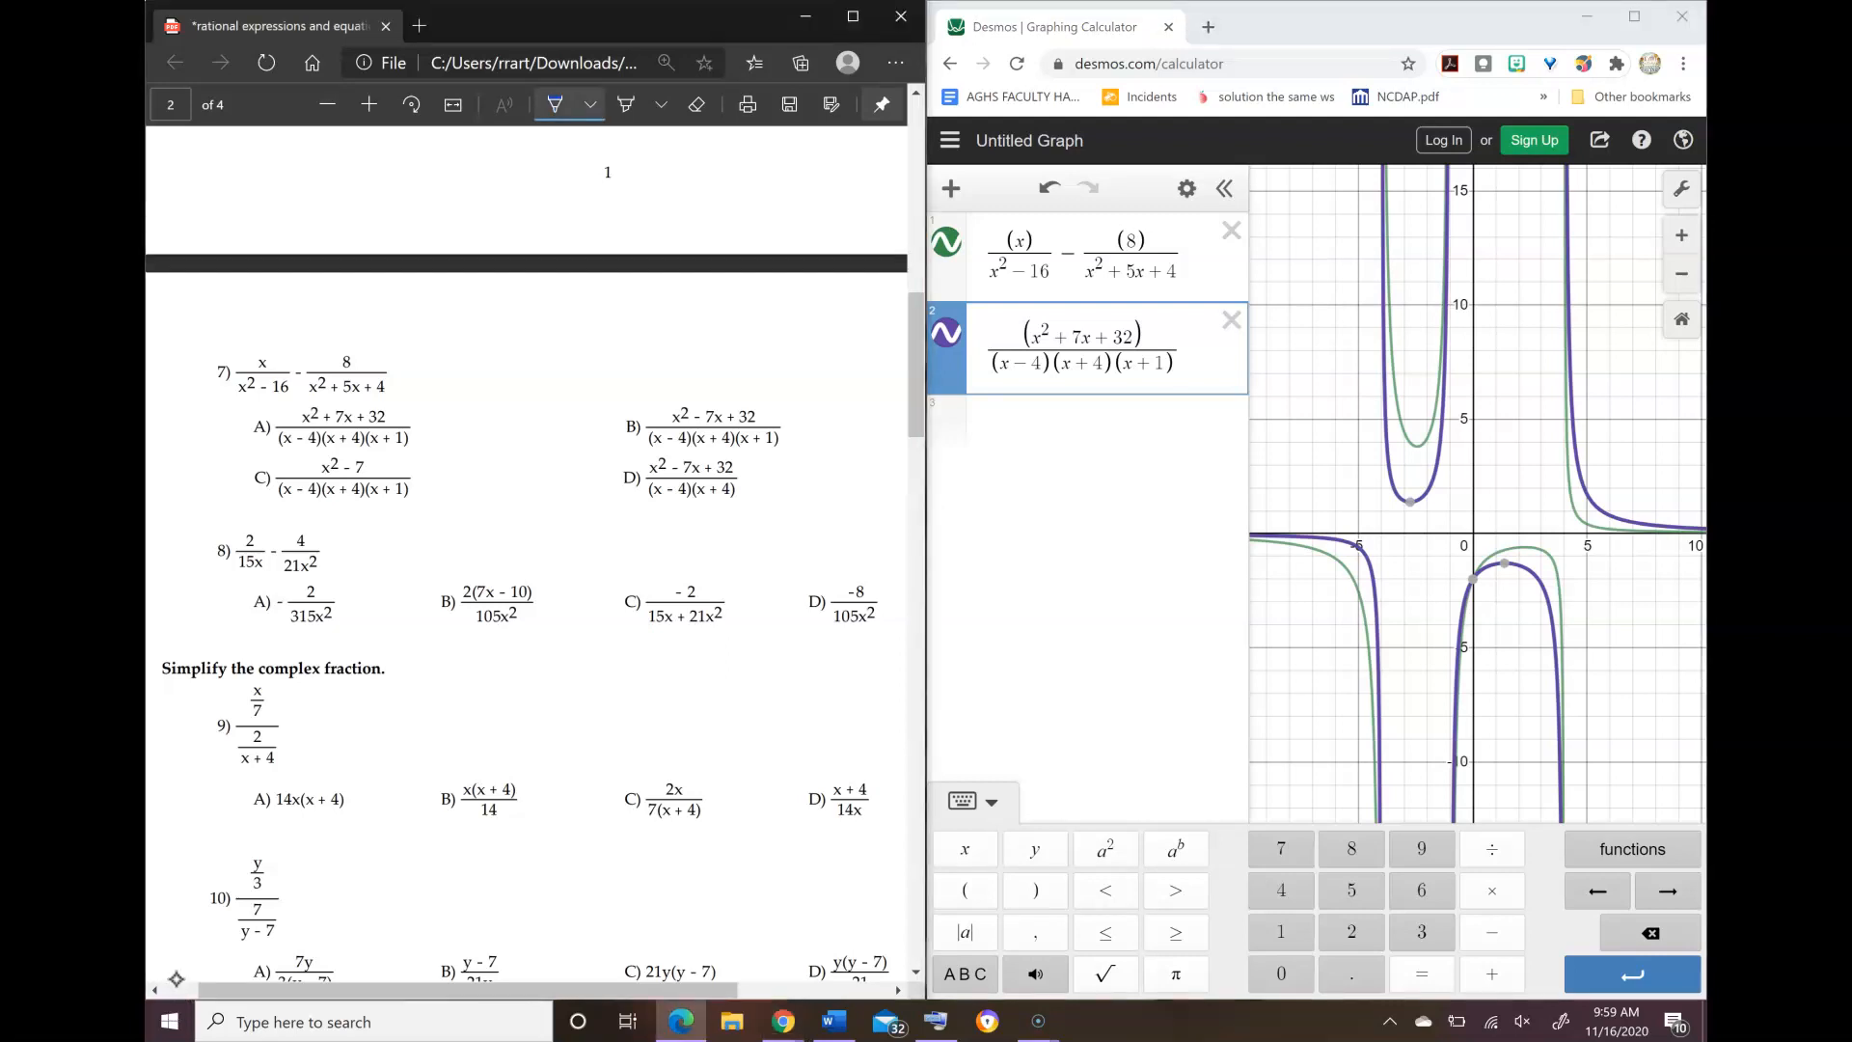
{"action": "key", "text": "alt+Tab"}
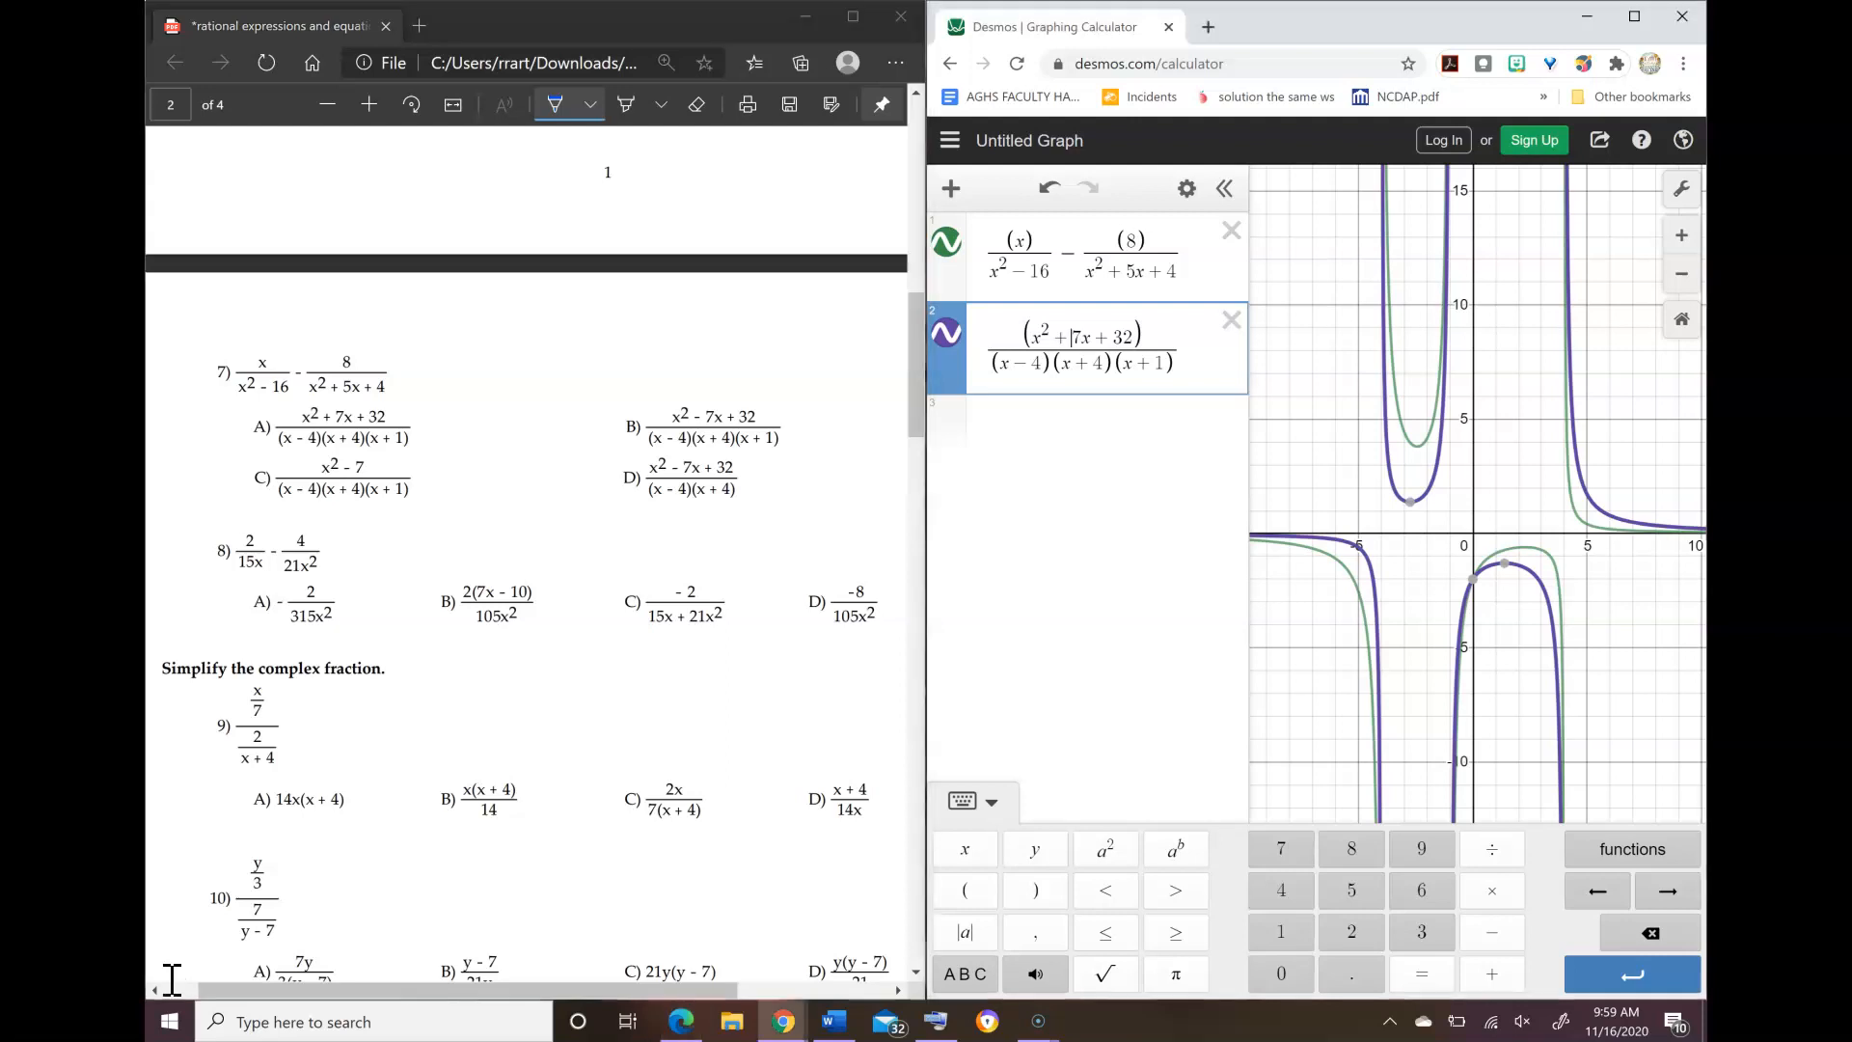
{"action": "key", "text": "BackSpace"}
{"action": "type", "text": "-"}
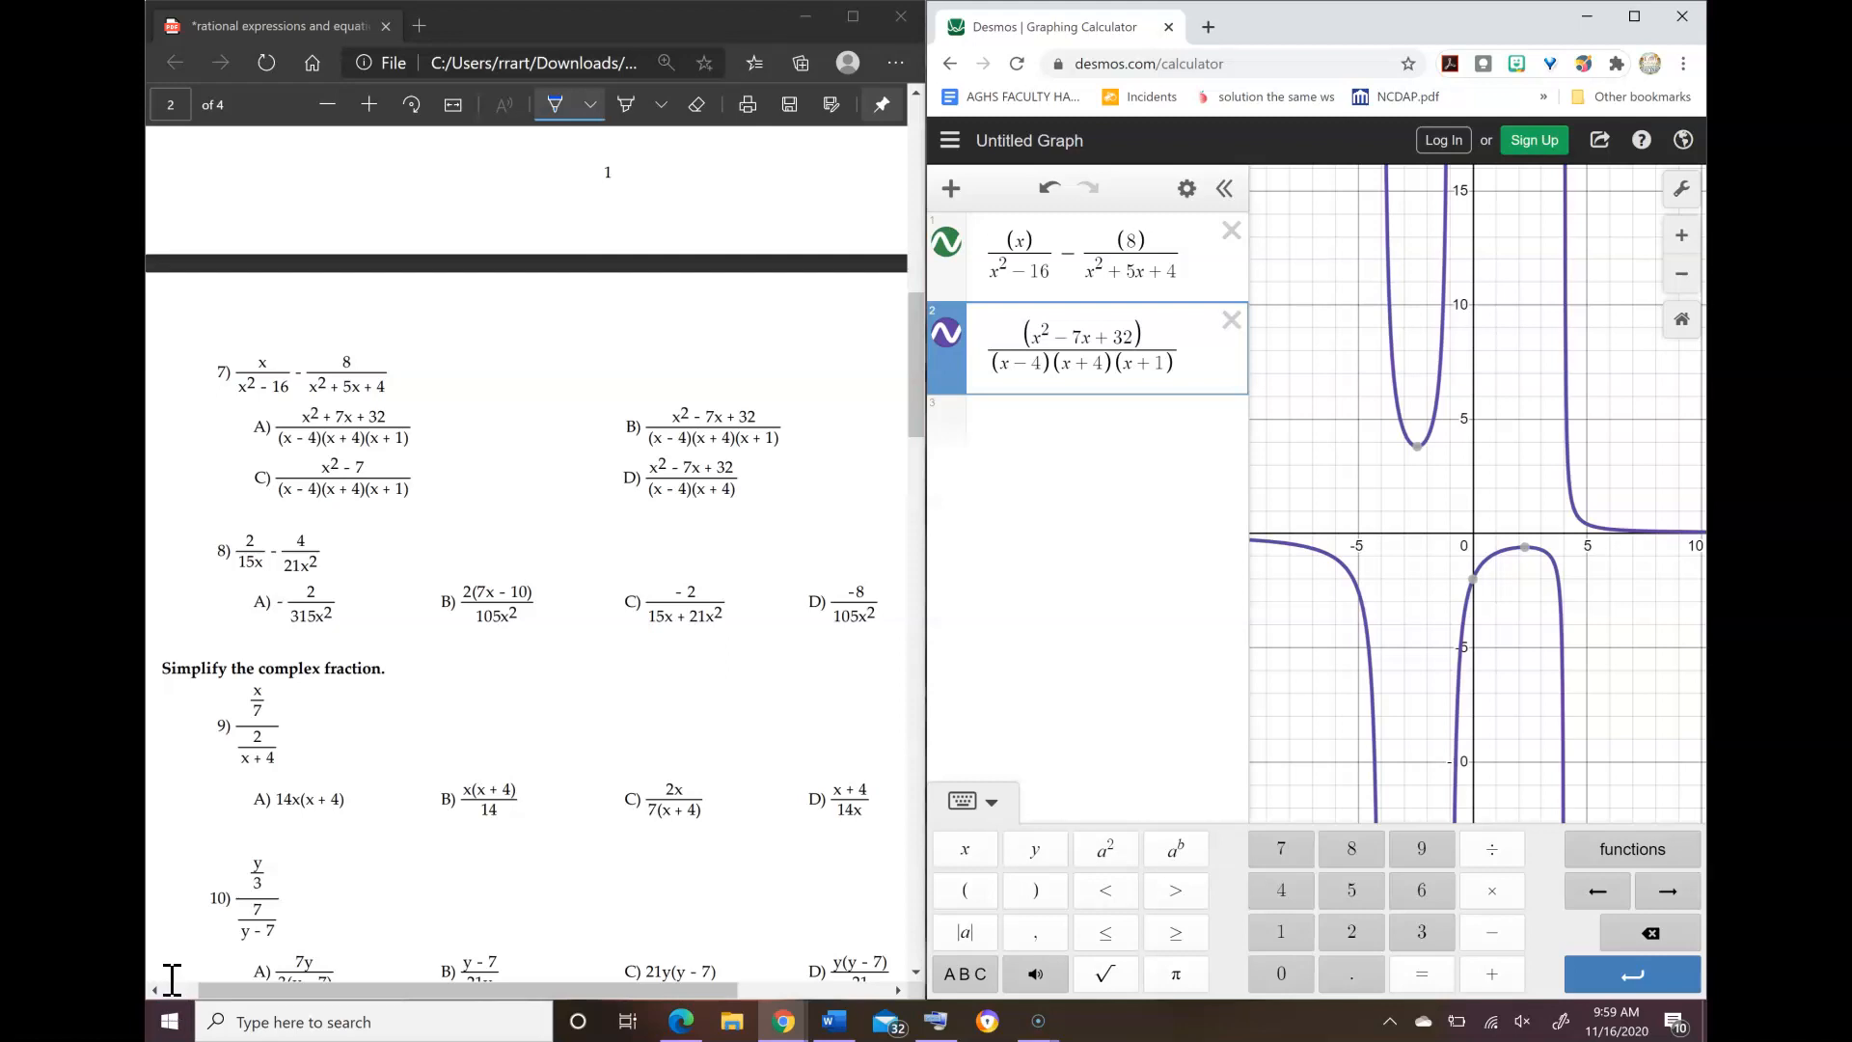
{"action": "mouse_move", "coordinate": [777, 382]}
{"action": "left_mouse_down"}
{"action": "mouse_move", "coordinate": [637, 398]}
{"action": "mouse_move", "coordinate": [810, 416]}
{"action": "mouse_move", "coordinate": [725, 391]}
{"action": "left_mouse_up"}
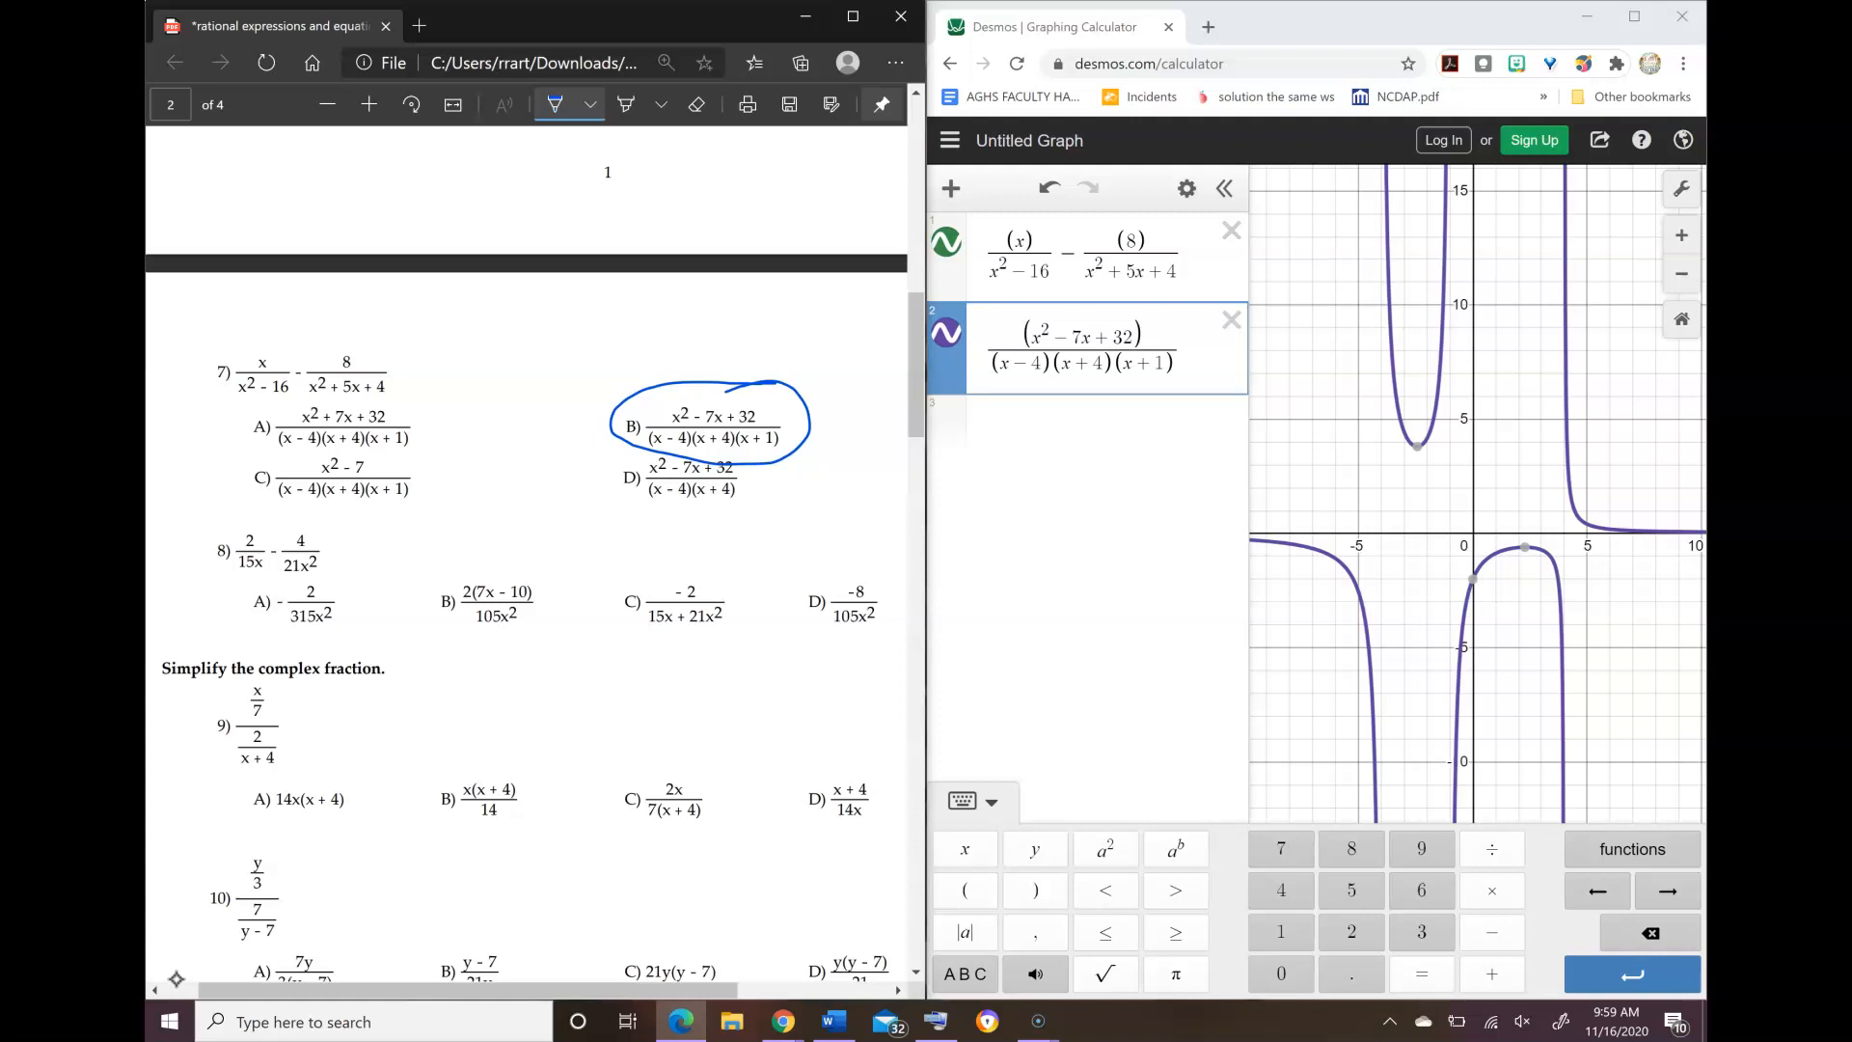
{"action": "left_click", "coordinate": [1032, 1022]}
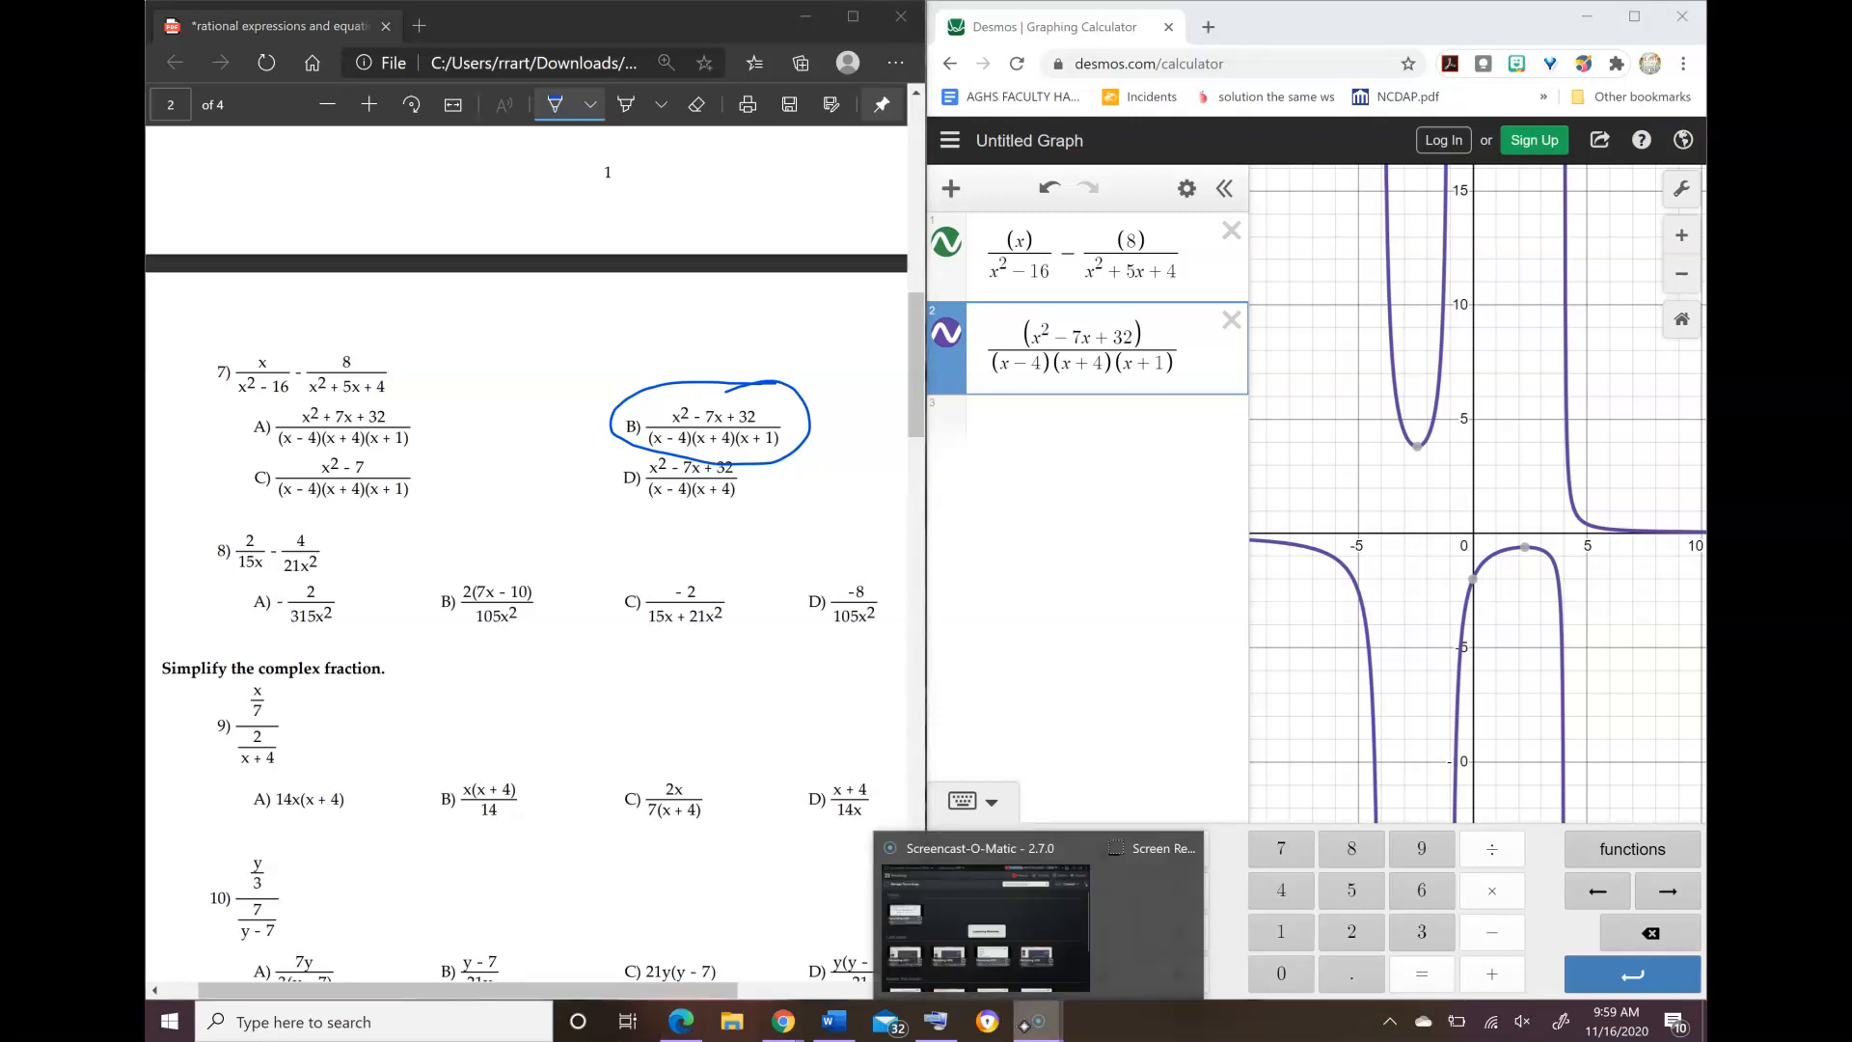